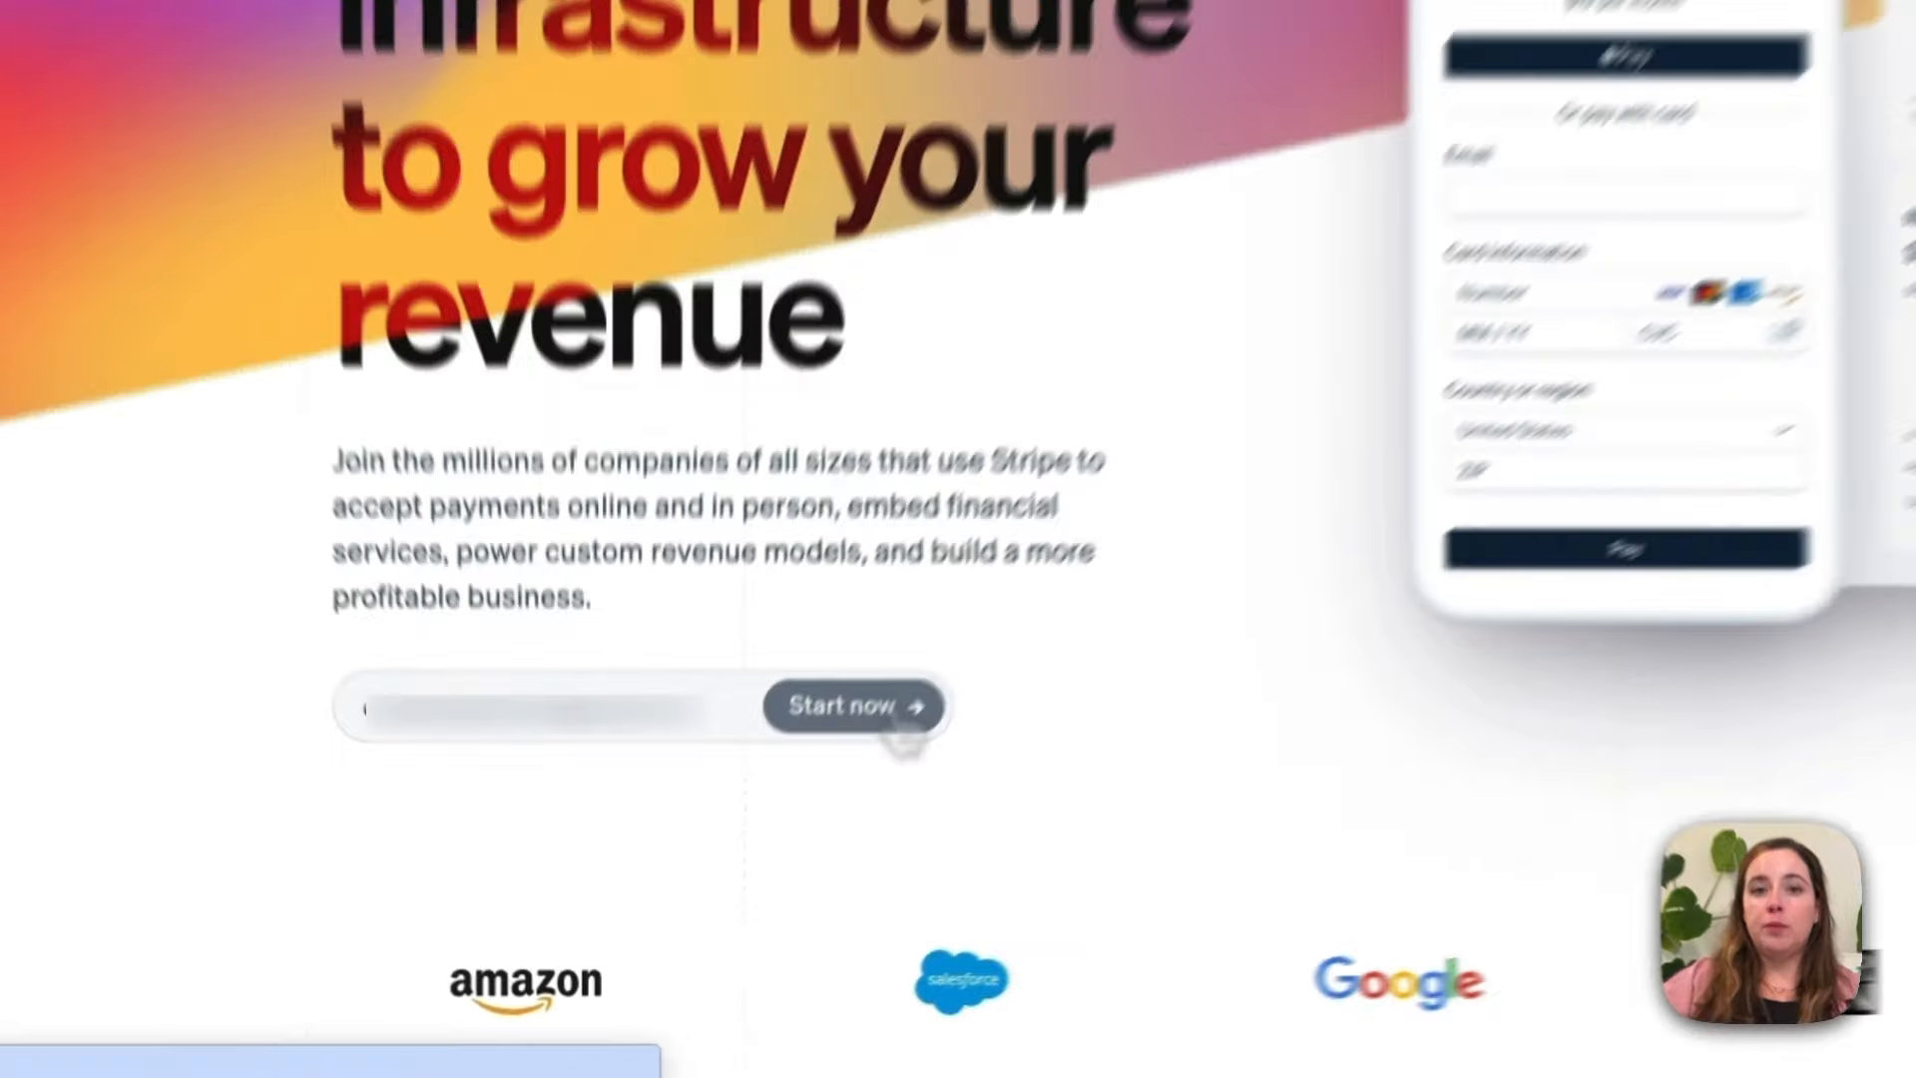
Step: Start Stripe sign-up, enter the email, full name and password, and create the account
{"action": "left_click", "coordinate": [927, 689]}
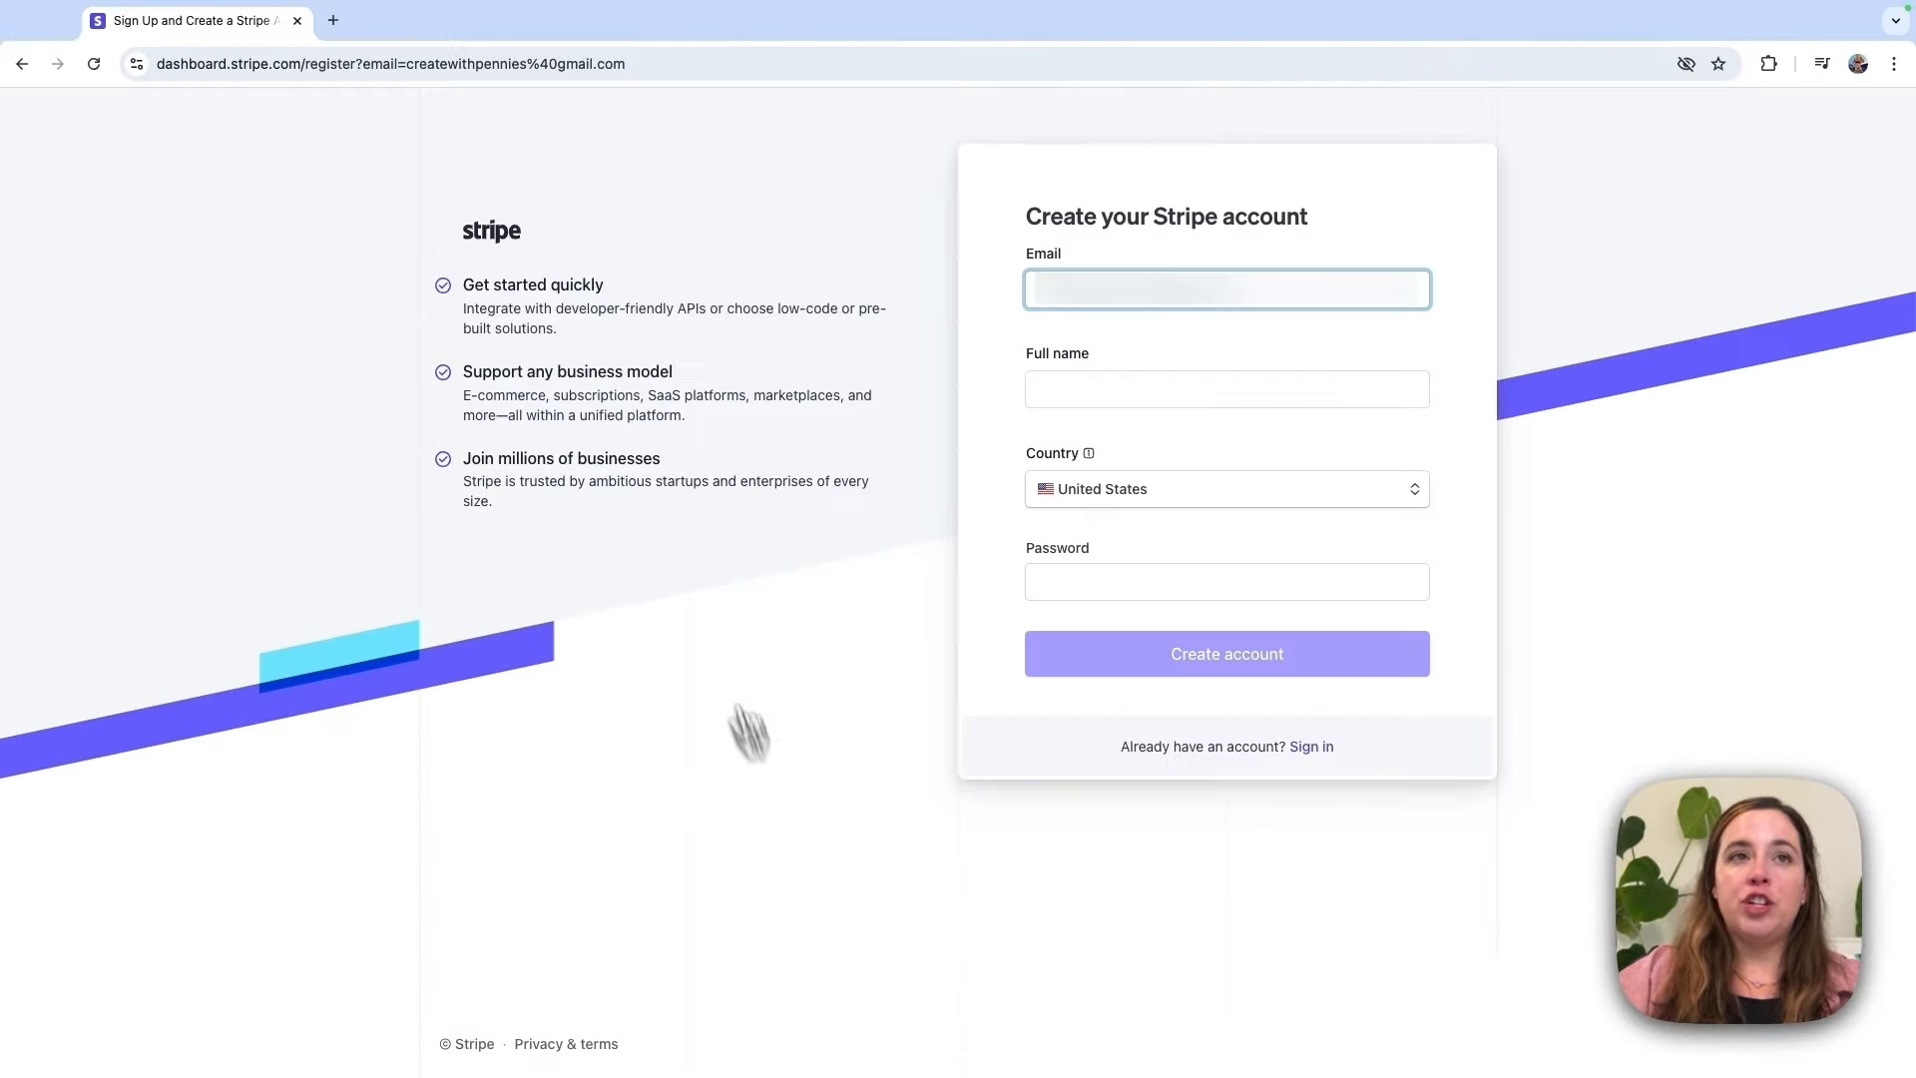
{"action": "left_click_drag", "start_coordinate": [461, 292], "coordinate": [656, 289]}
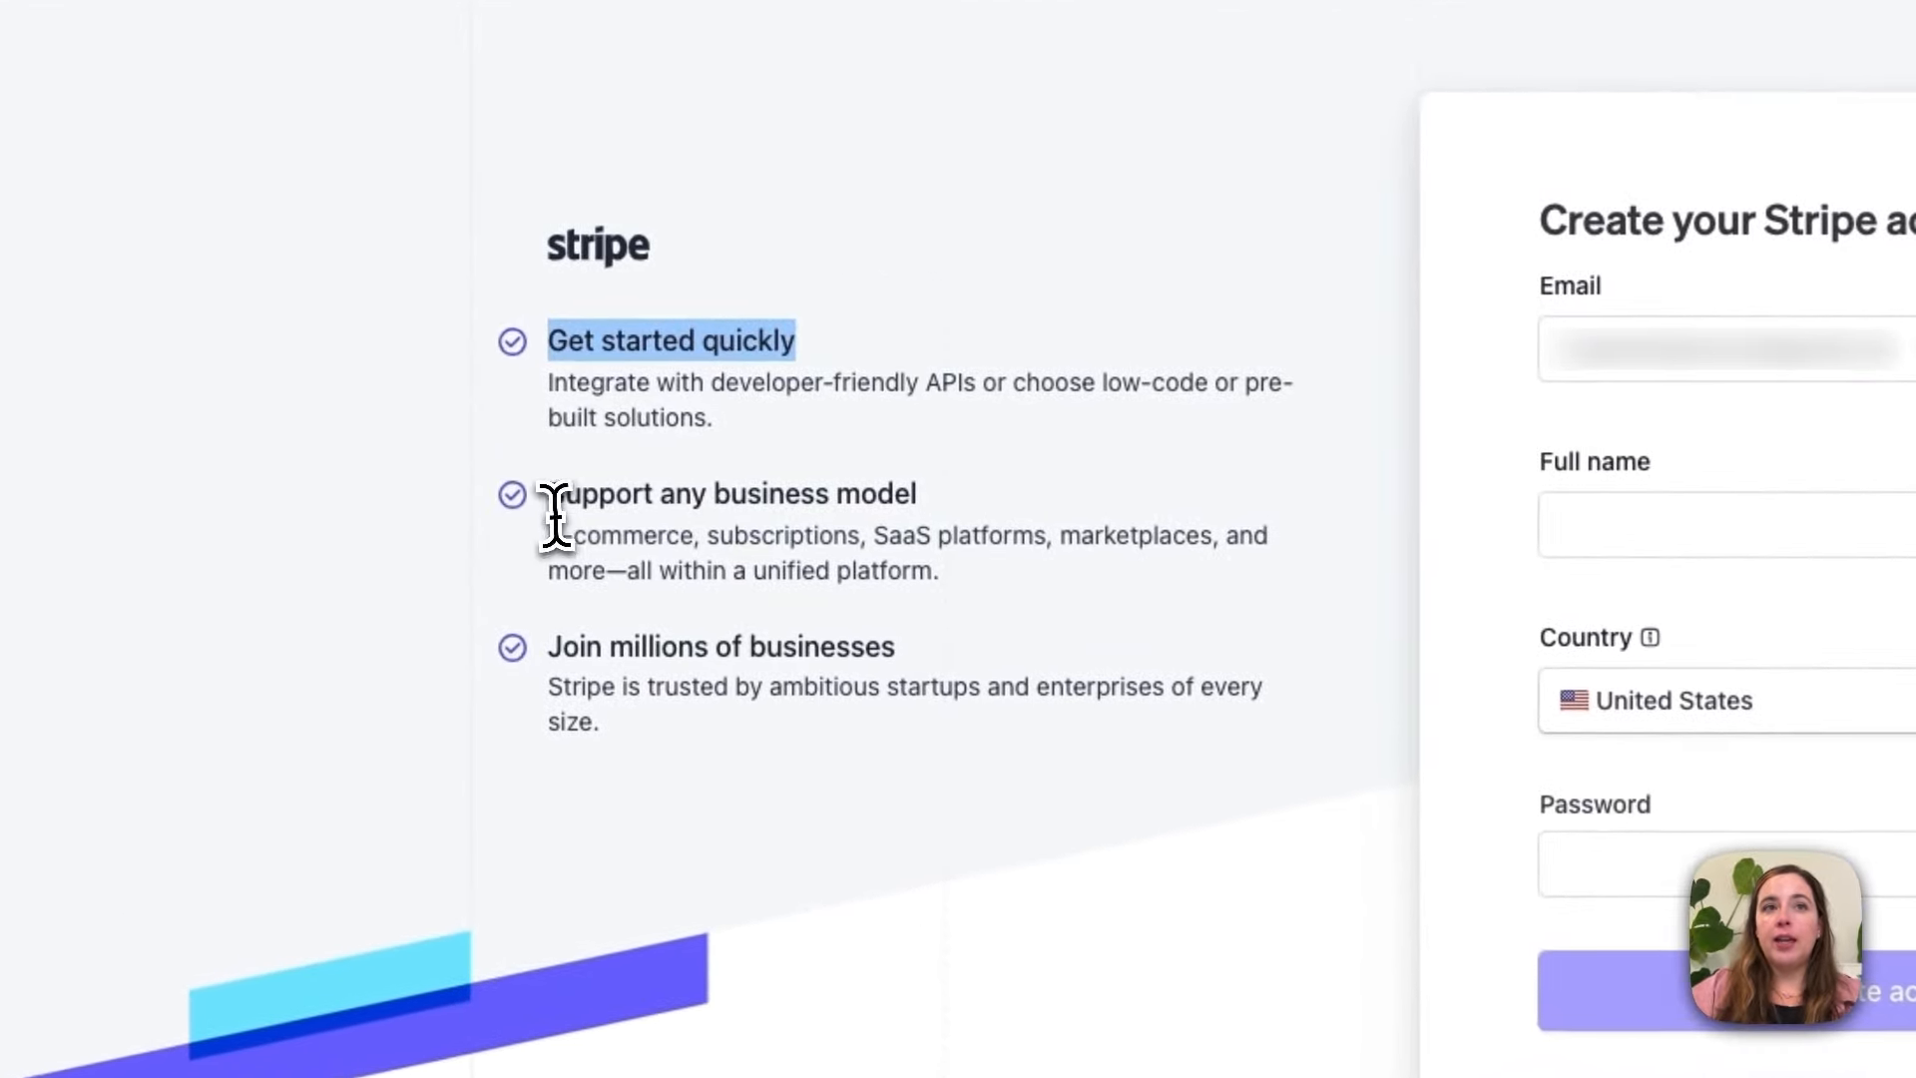
{"action": "left_click_drag", "start_coordinate": [555, 504], "coordinate": [918, 496]}
{"action": "left_click_drag", "start_coordinate": [551, 643], "coordinate": [968, 670]}
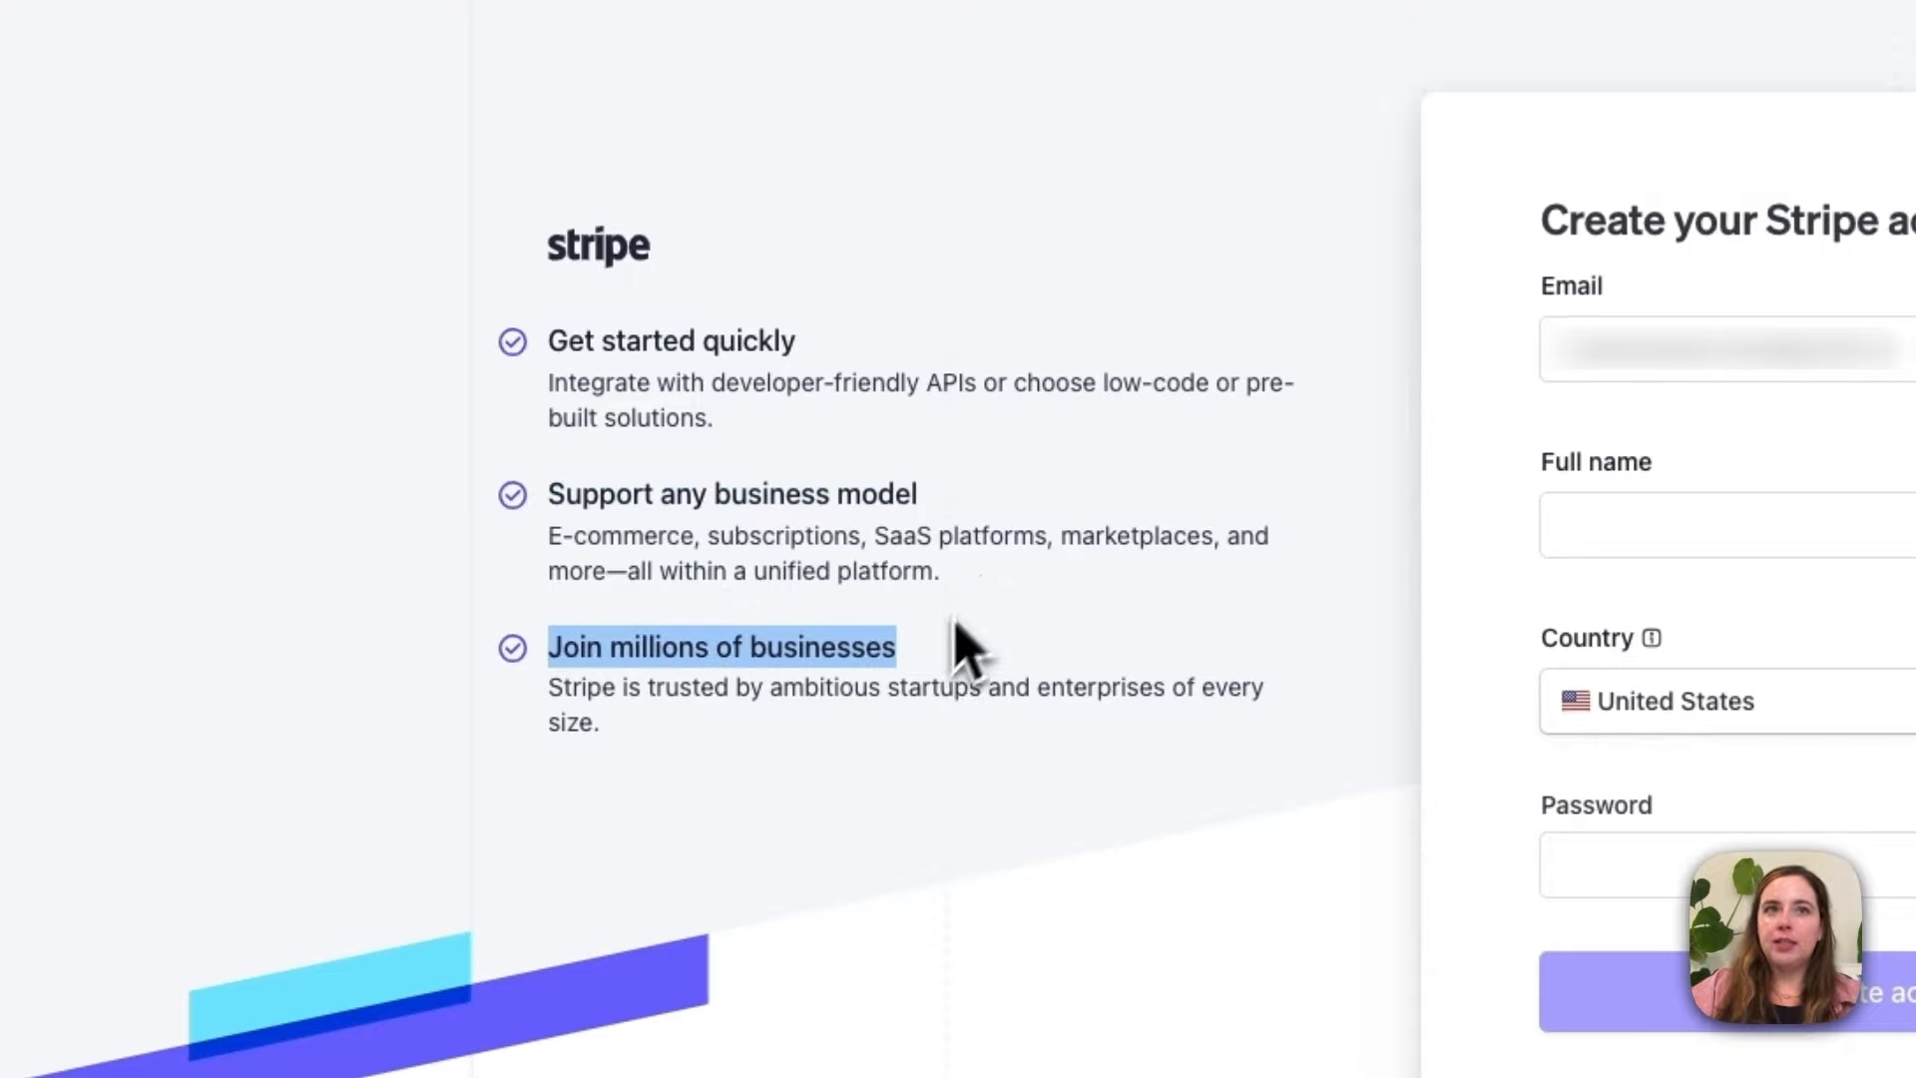
{"action": "left_click", "coordinate": [1210, 656]}
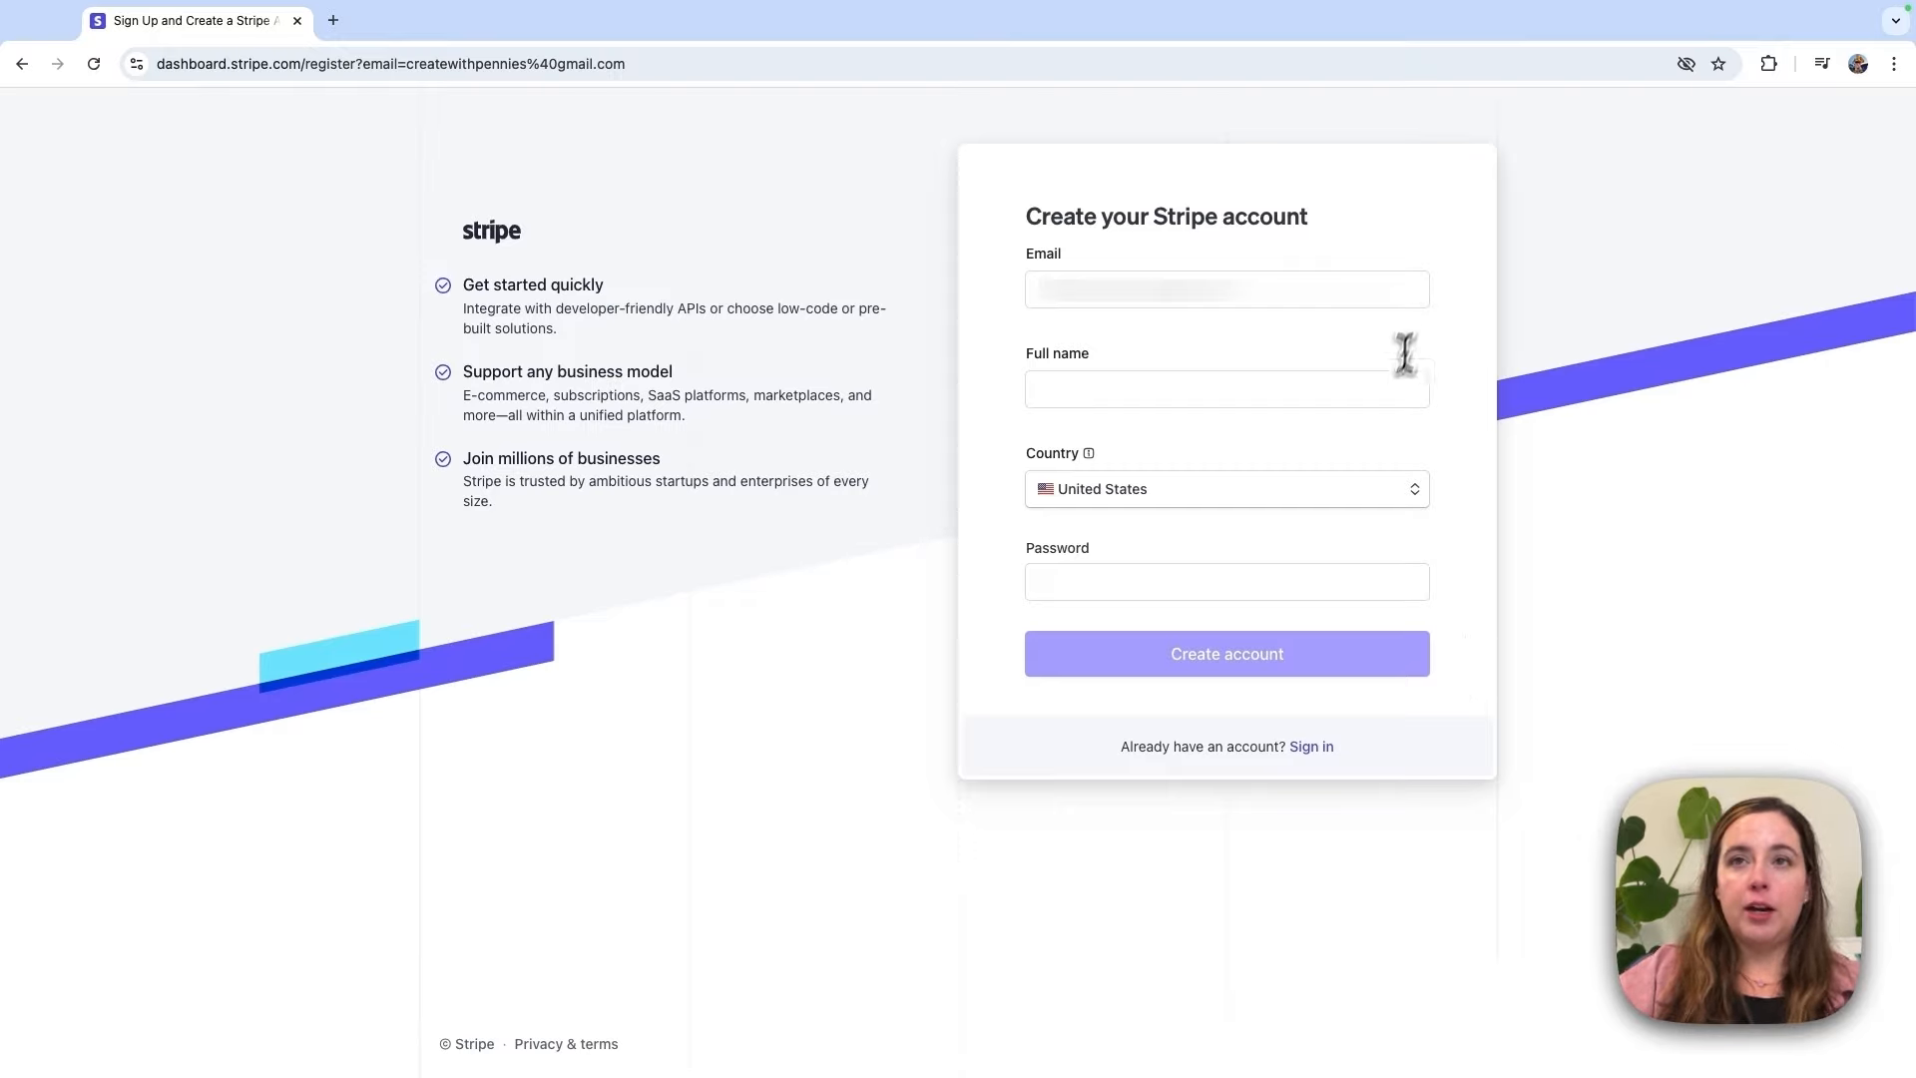
{"action": "left_click", "coordinate": [1383, 404]}
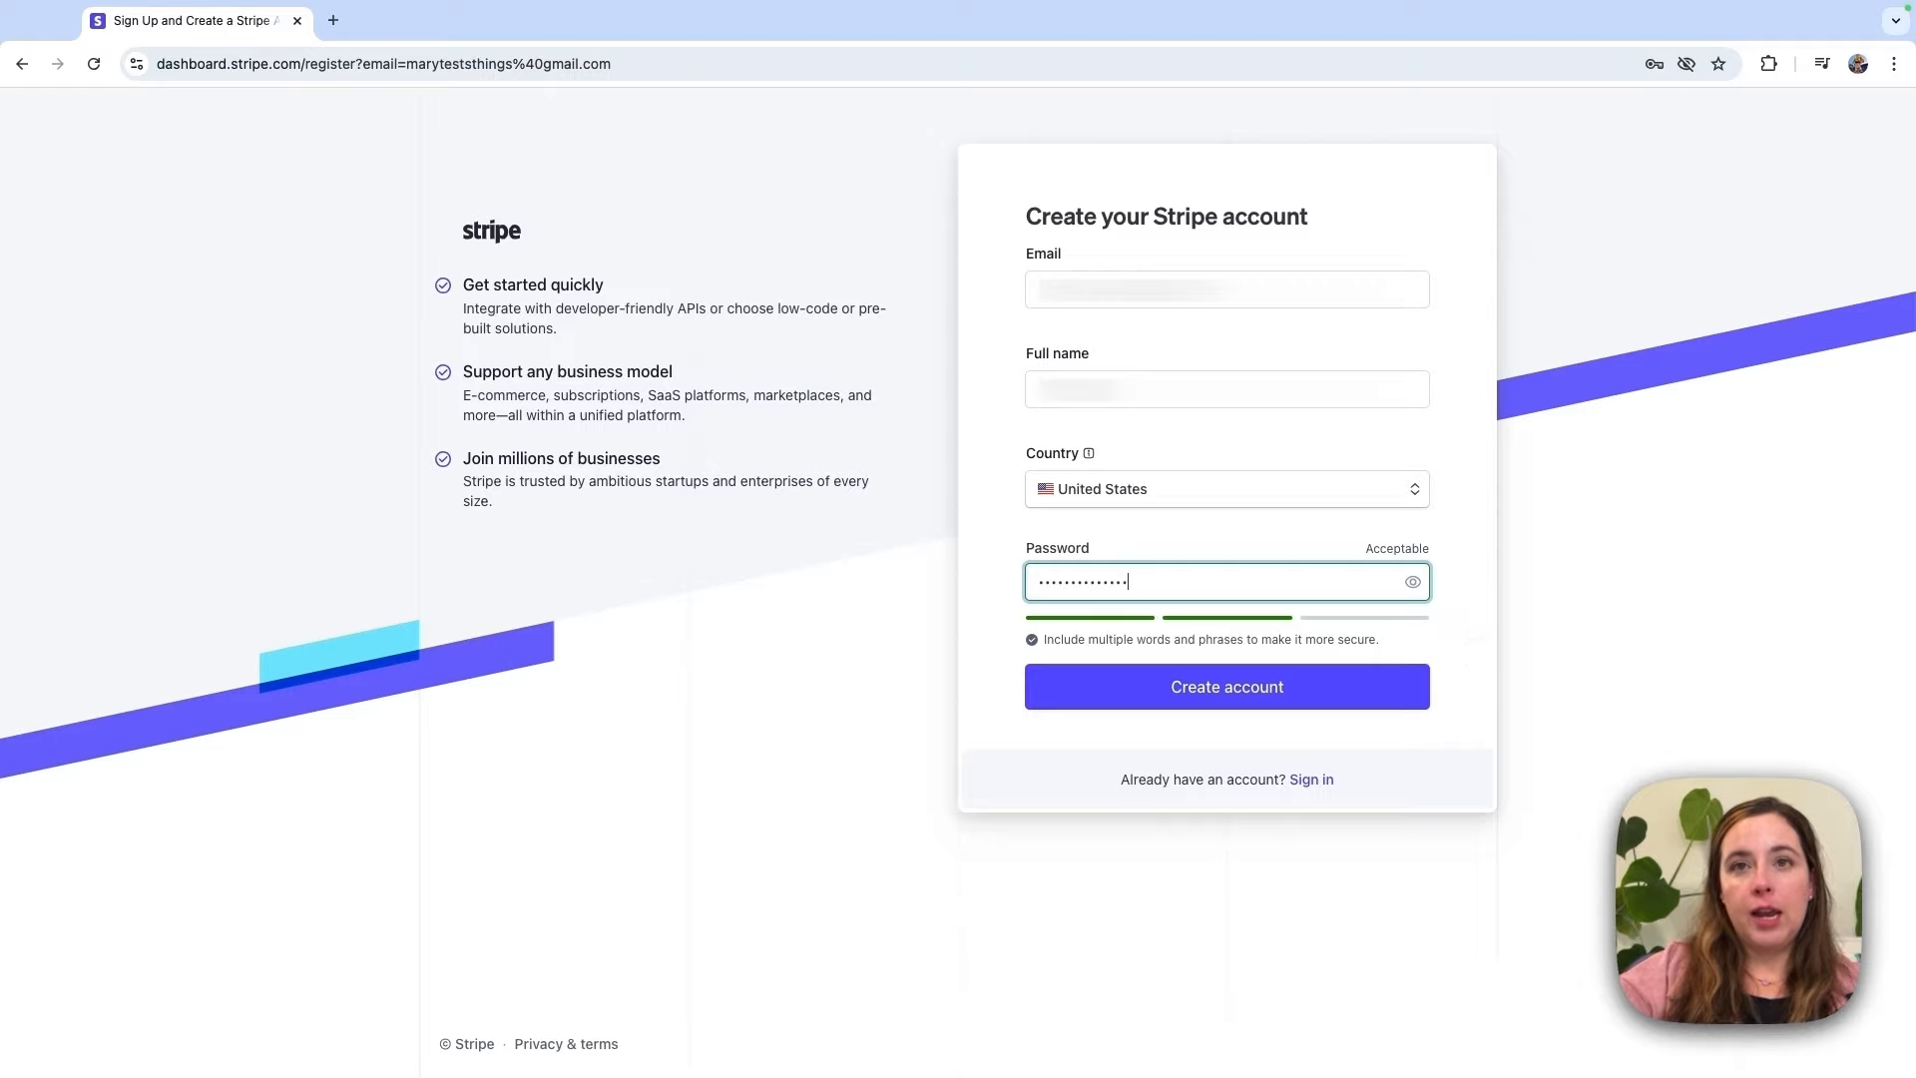
{"action": "left_click", "coordinate": [1411, 704]}
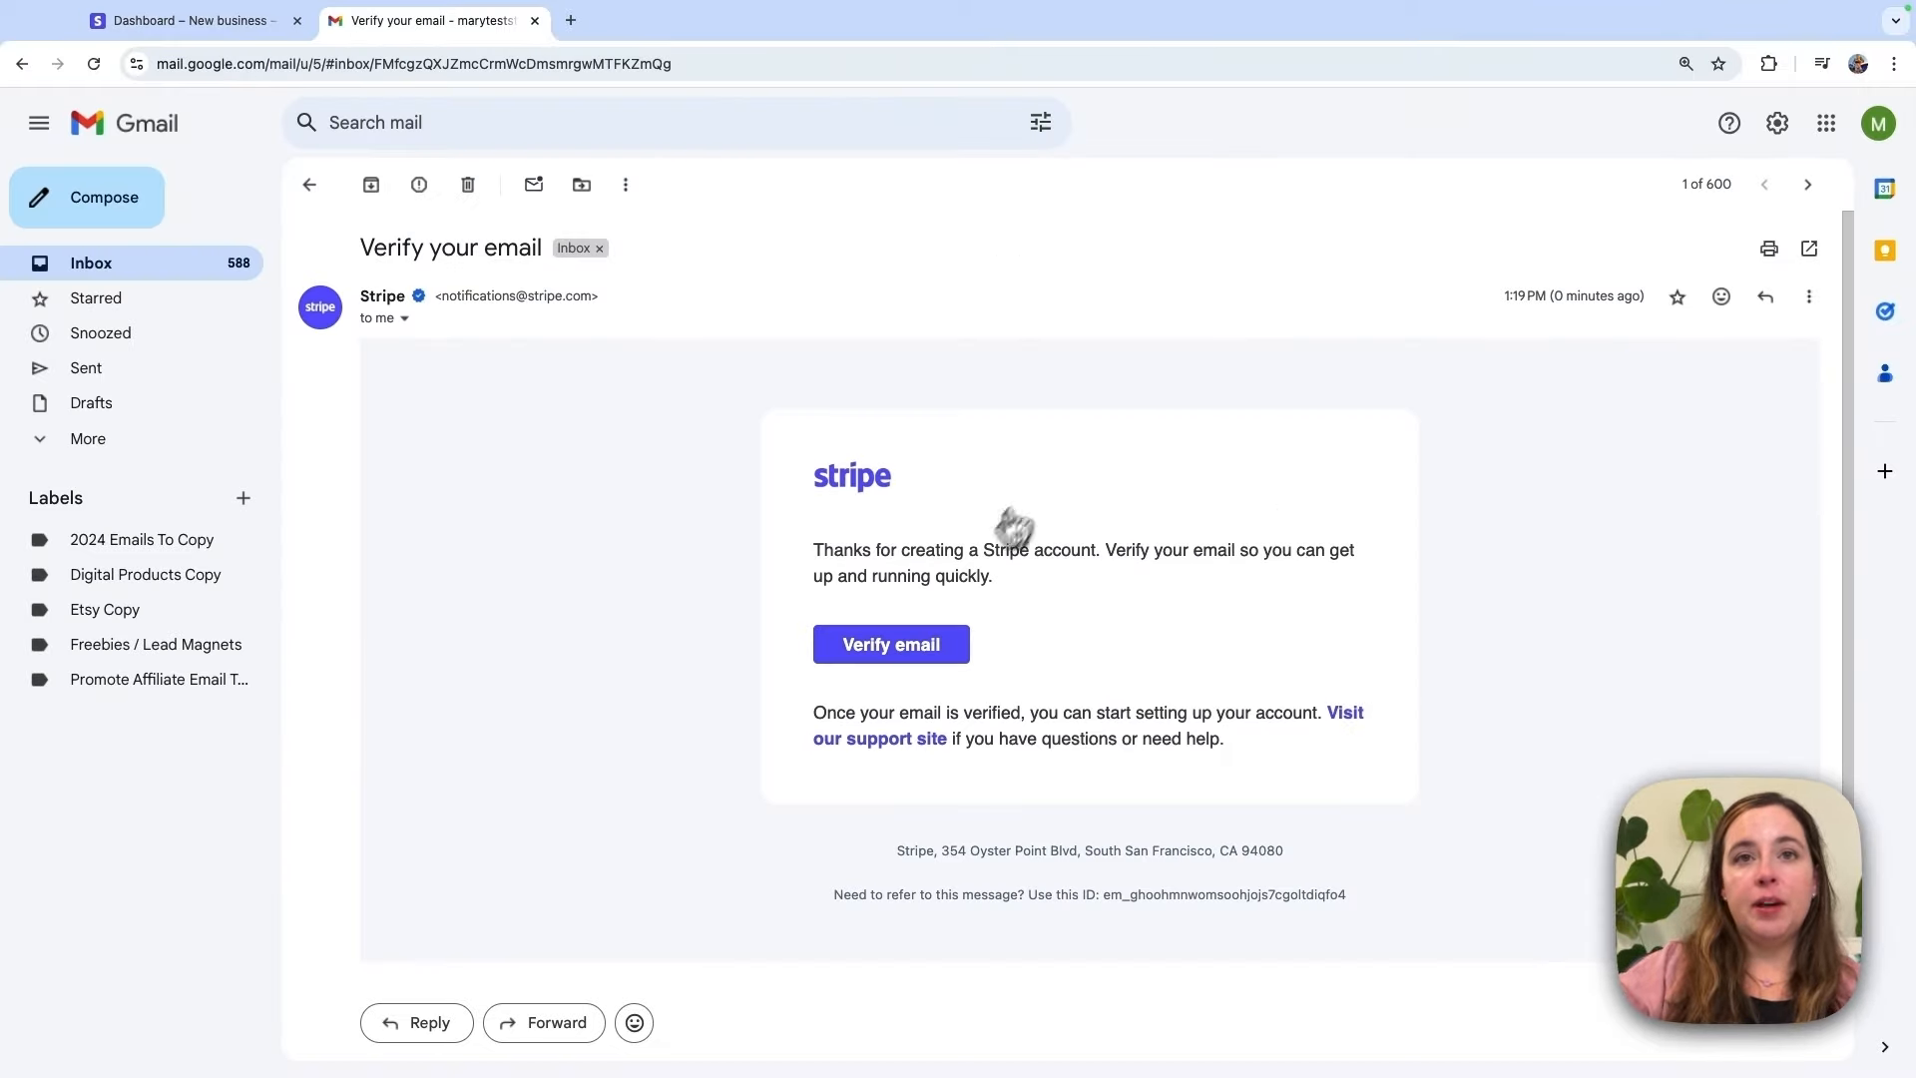
Step: Verify the email from Stripe's Gmail message to reach the 'How would you like to get started?' page
{"action": "left_click", "coordinate": [933, 649]}
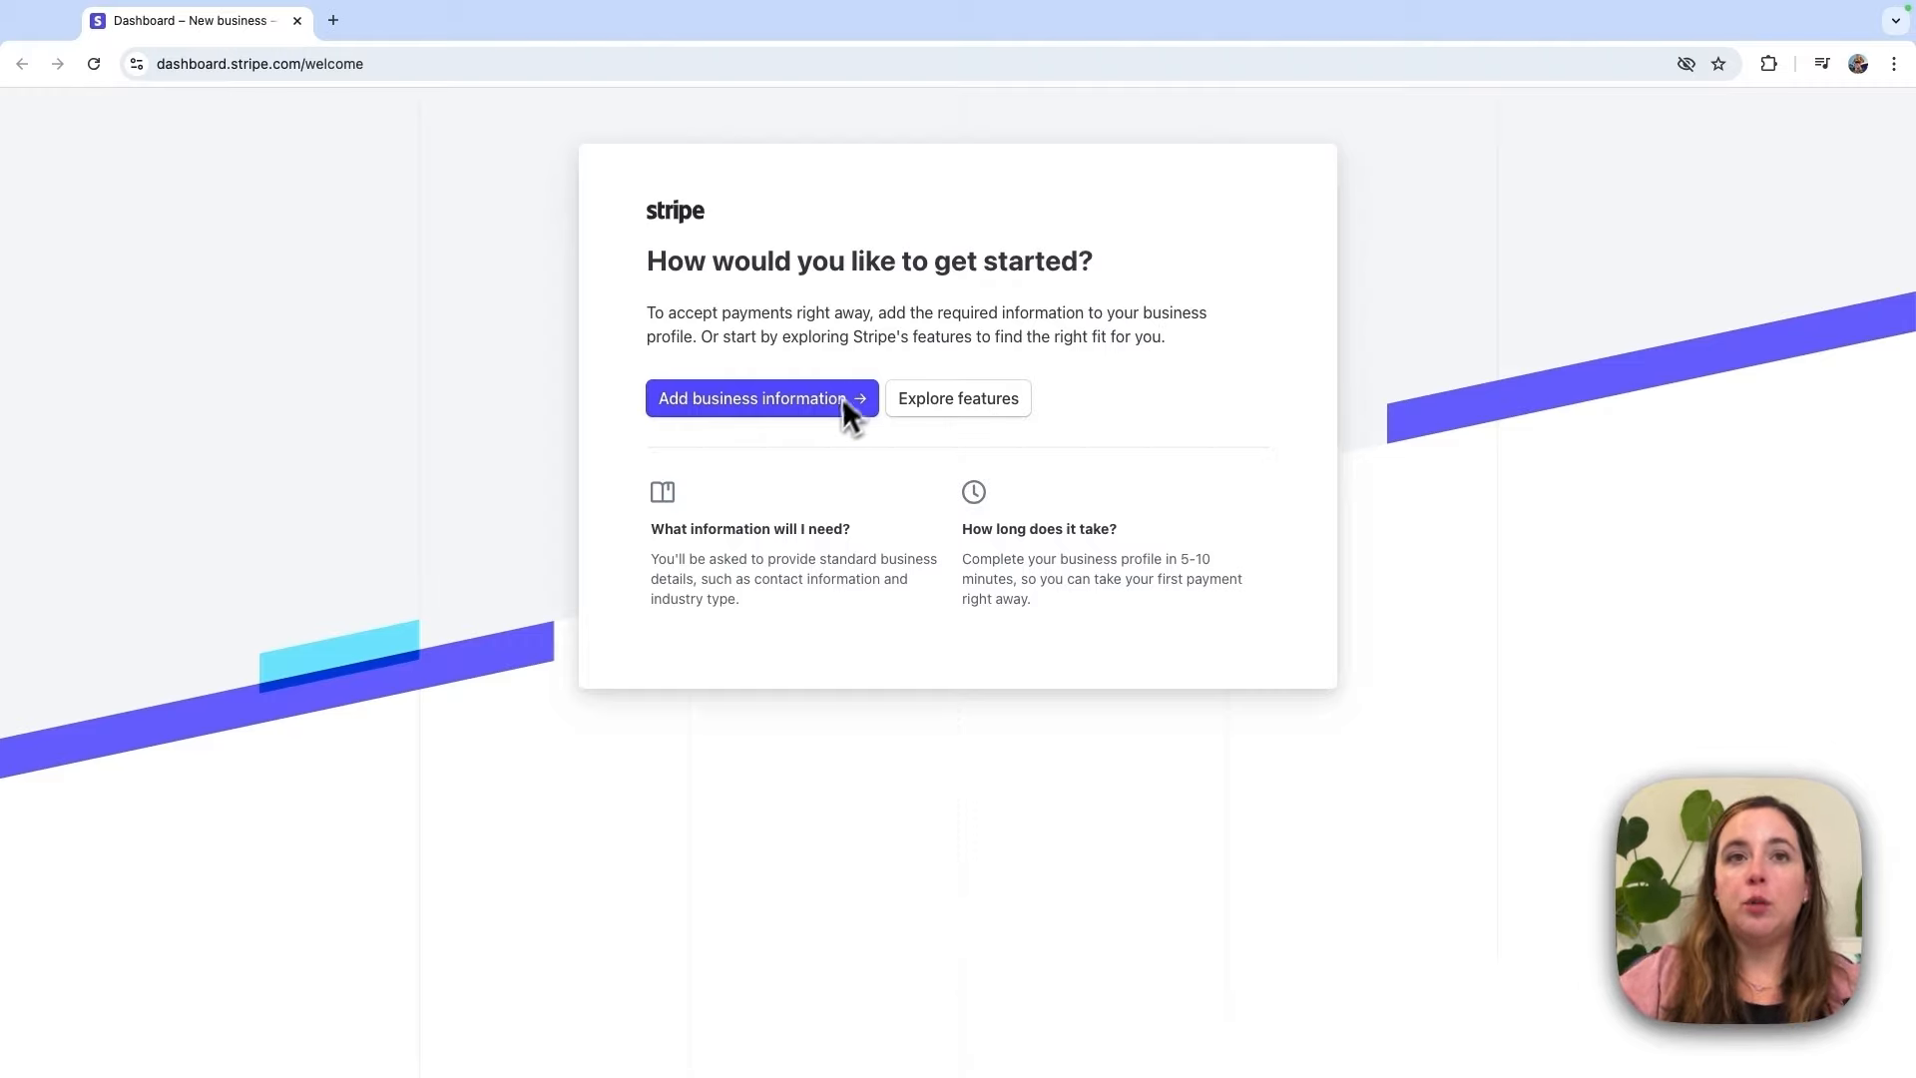
Step: Begin adding business information and choose Company as the type of business
{"action": "left_click", "coordinate": [714, 409]}
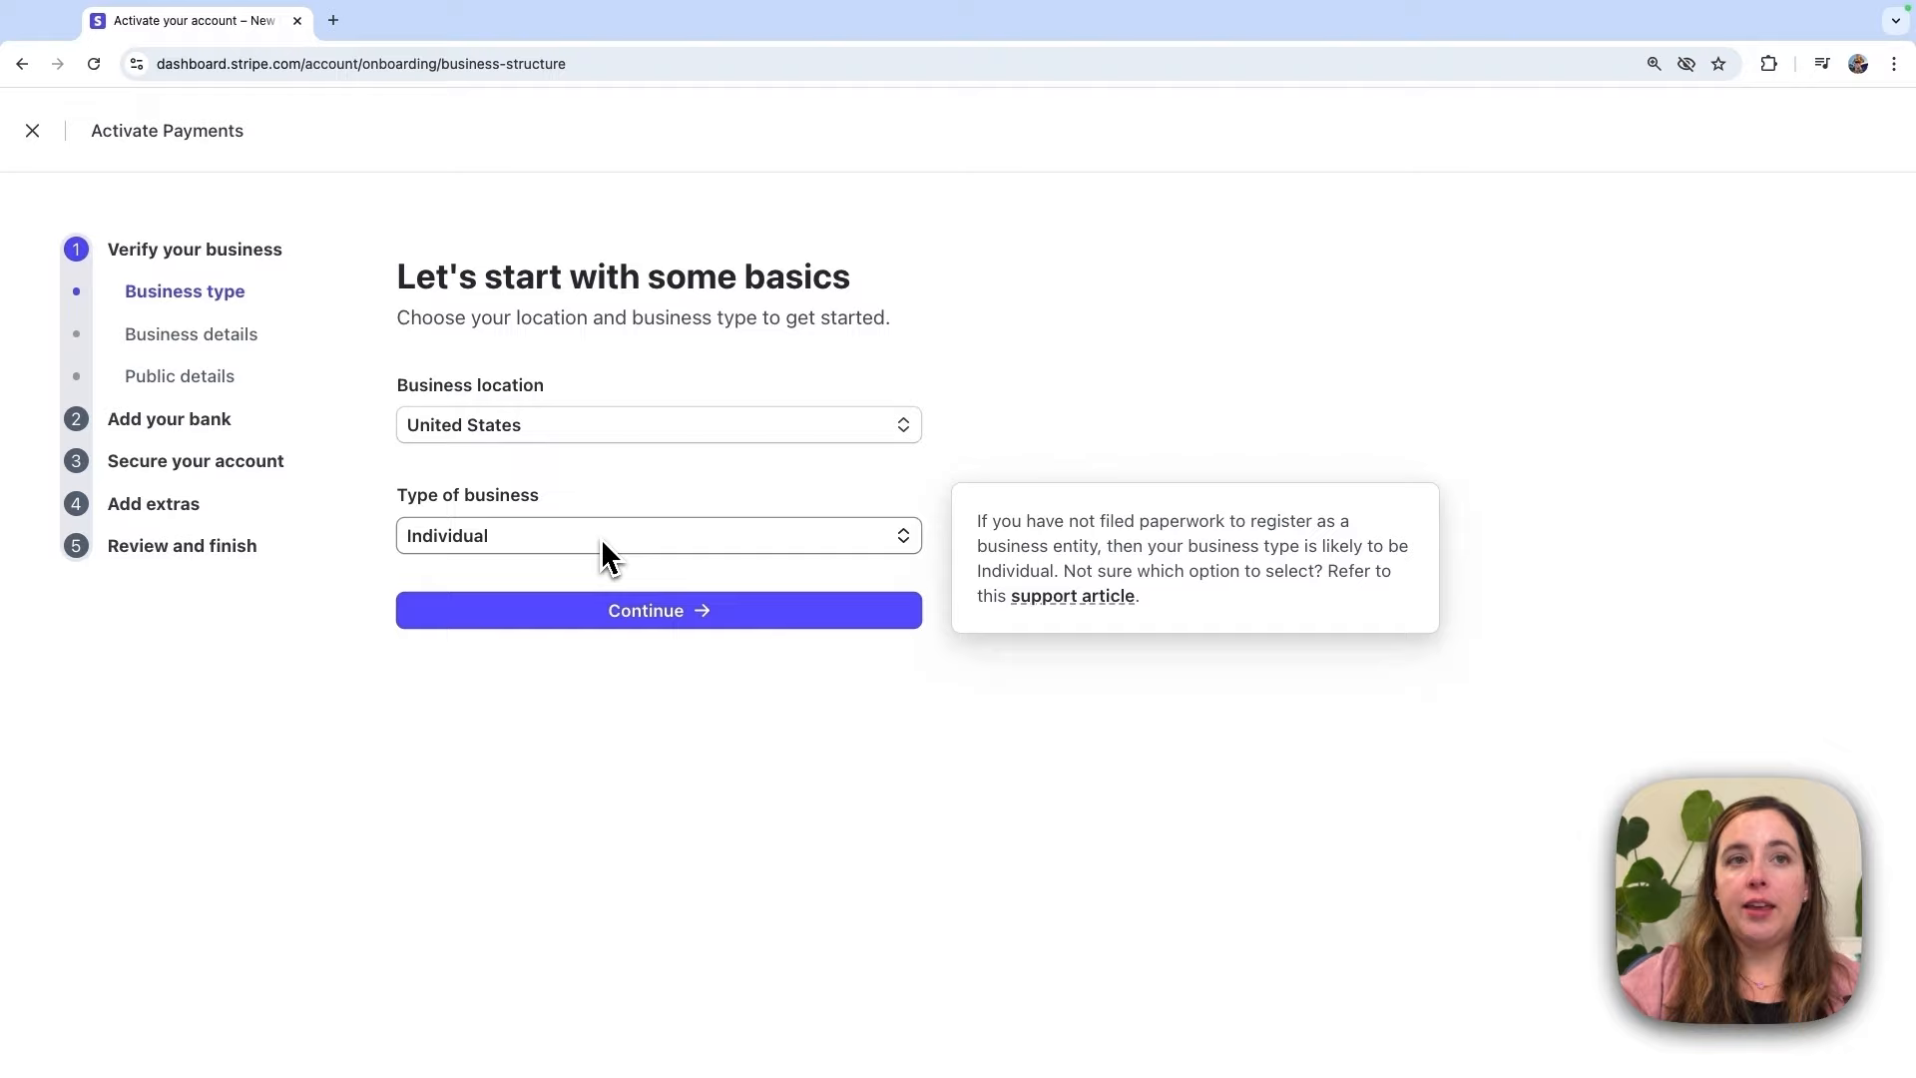
{"action": "mouse_move", "coordinate": [889, 564]}
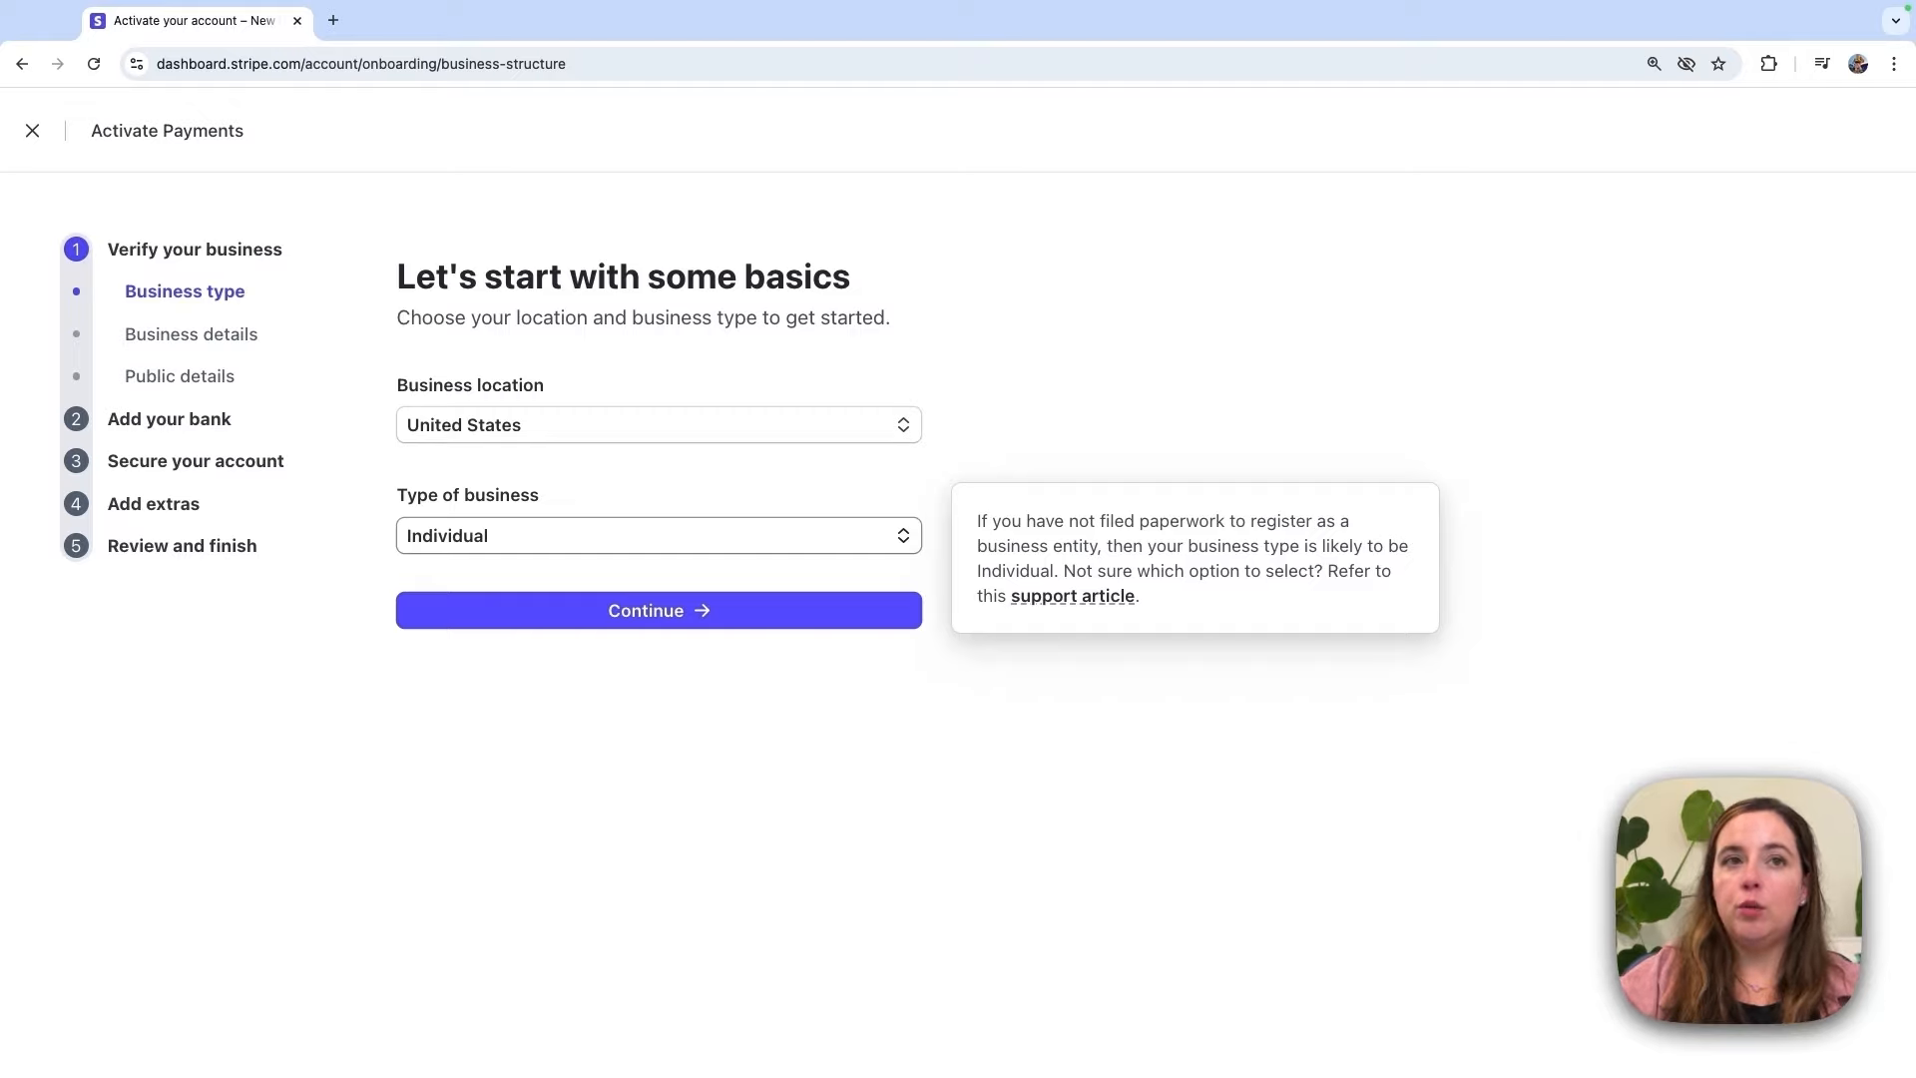
{"action": "left_click", "coordinate": [888, 544]}
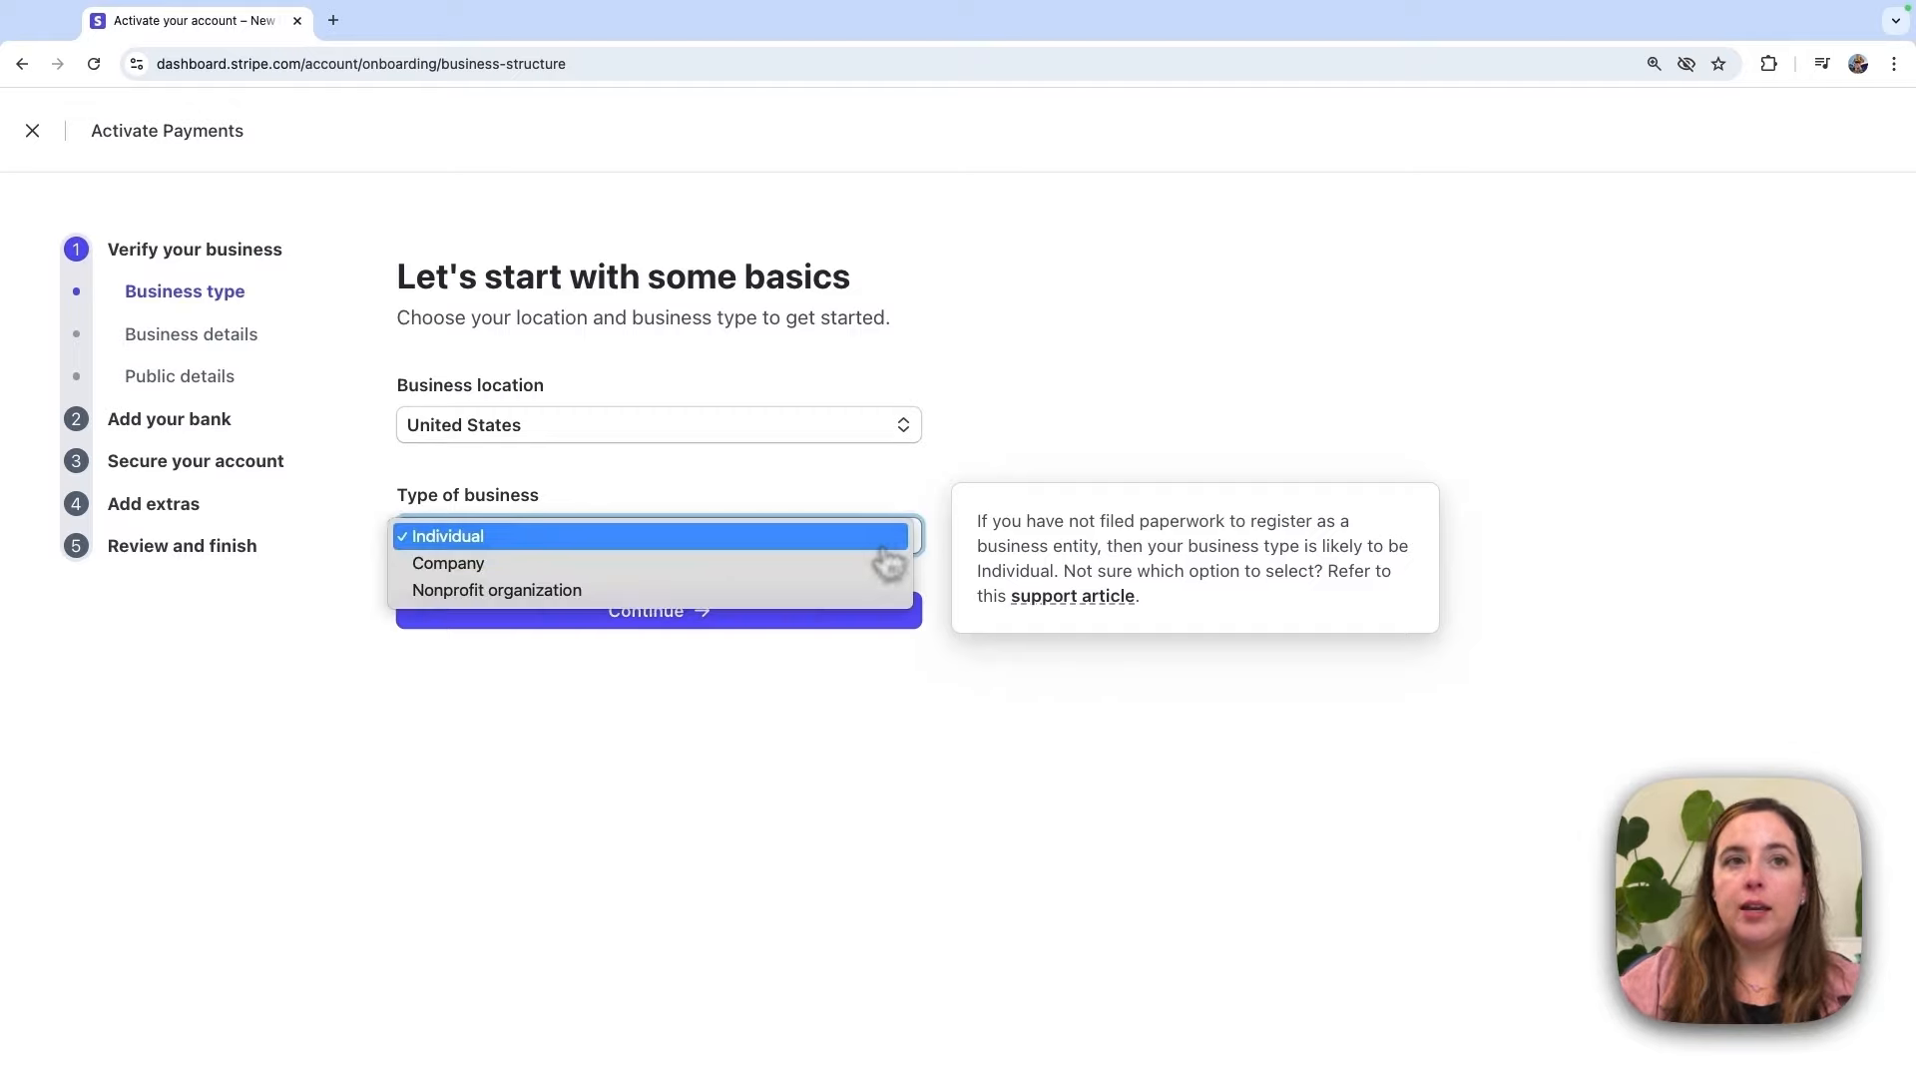
{"action": "left_click", "coordinate": [829, 565]}
Step: Keep Sole proprietorship as the business structure and continue to business details
{"action": "left_click", "coordinate": [770, 644]}
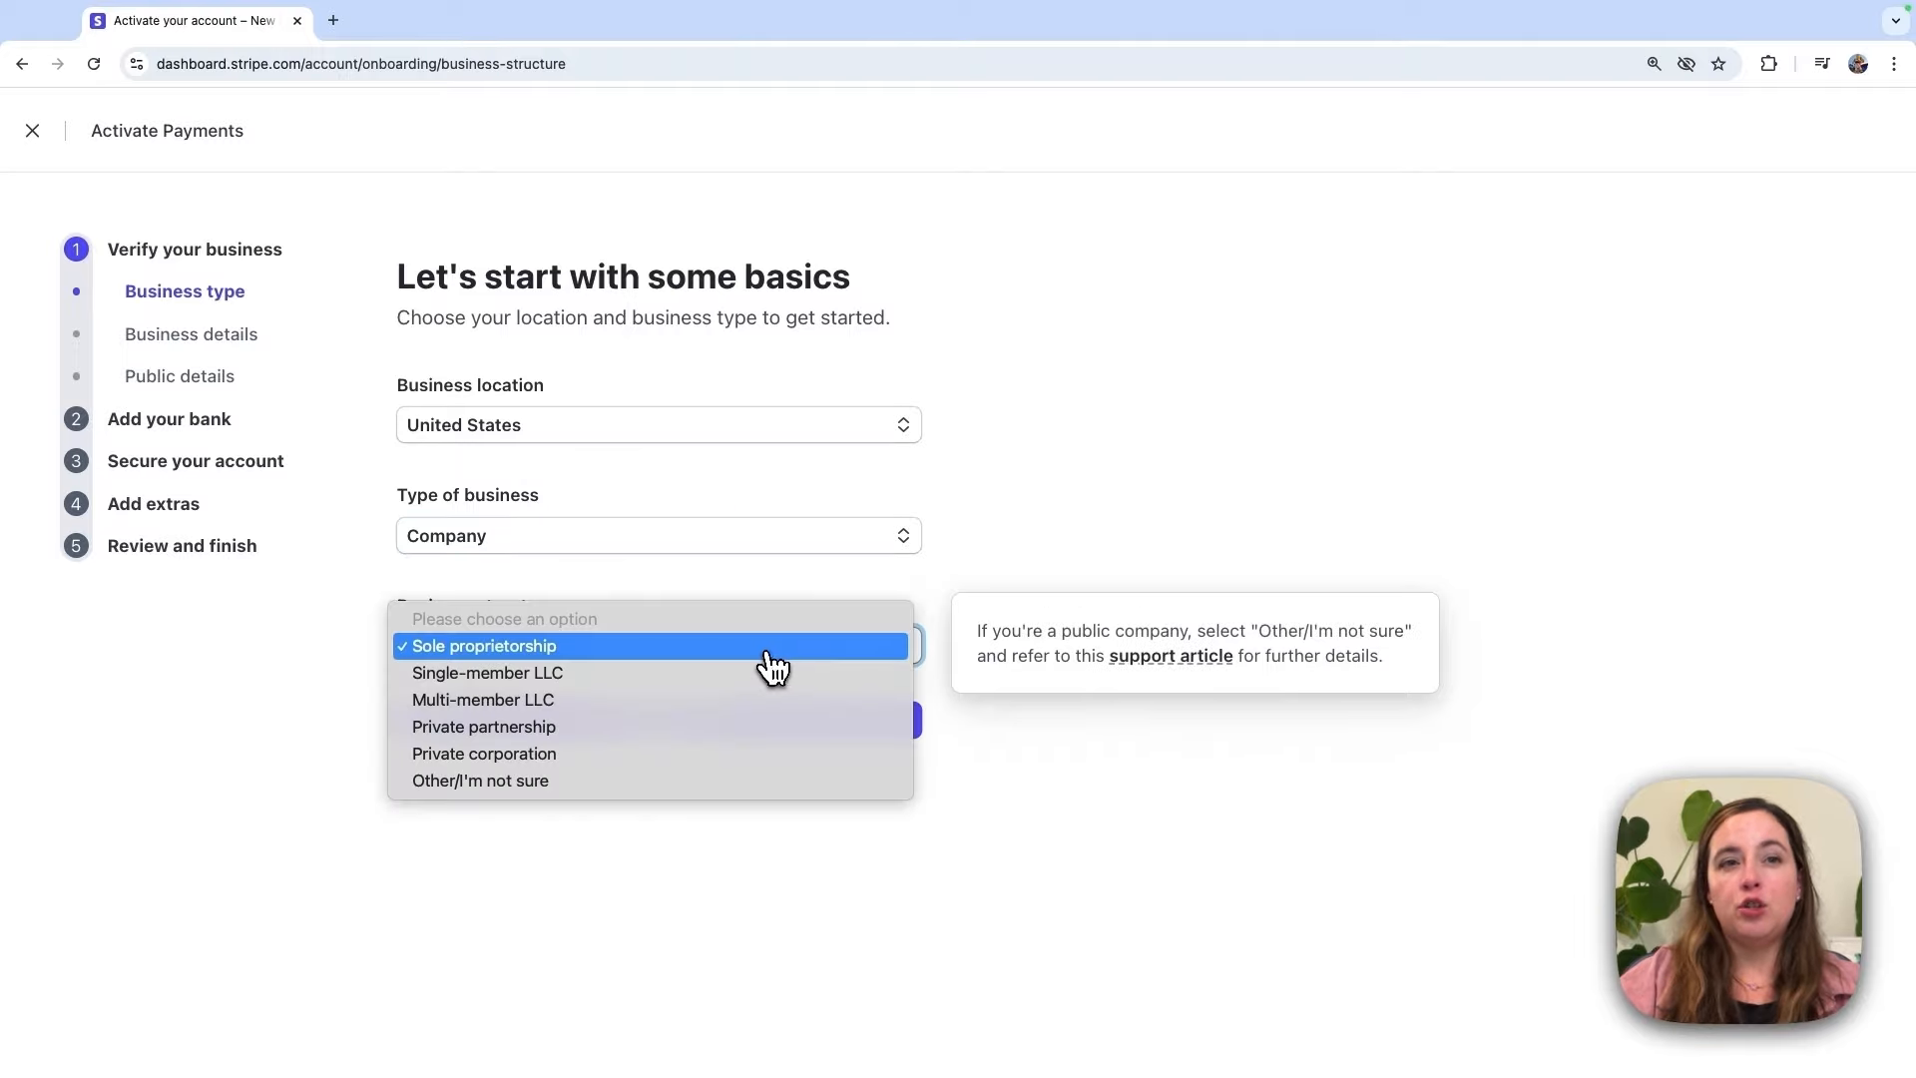
{"action": "left_click", "coordinate": [1004, 530]}
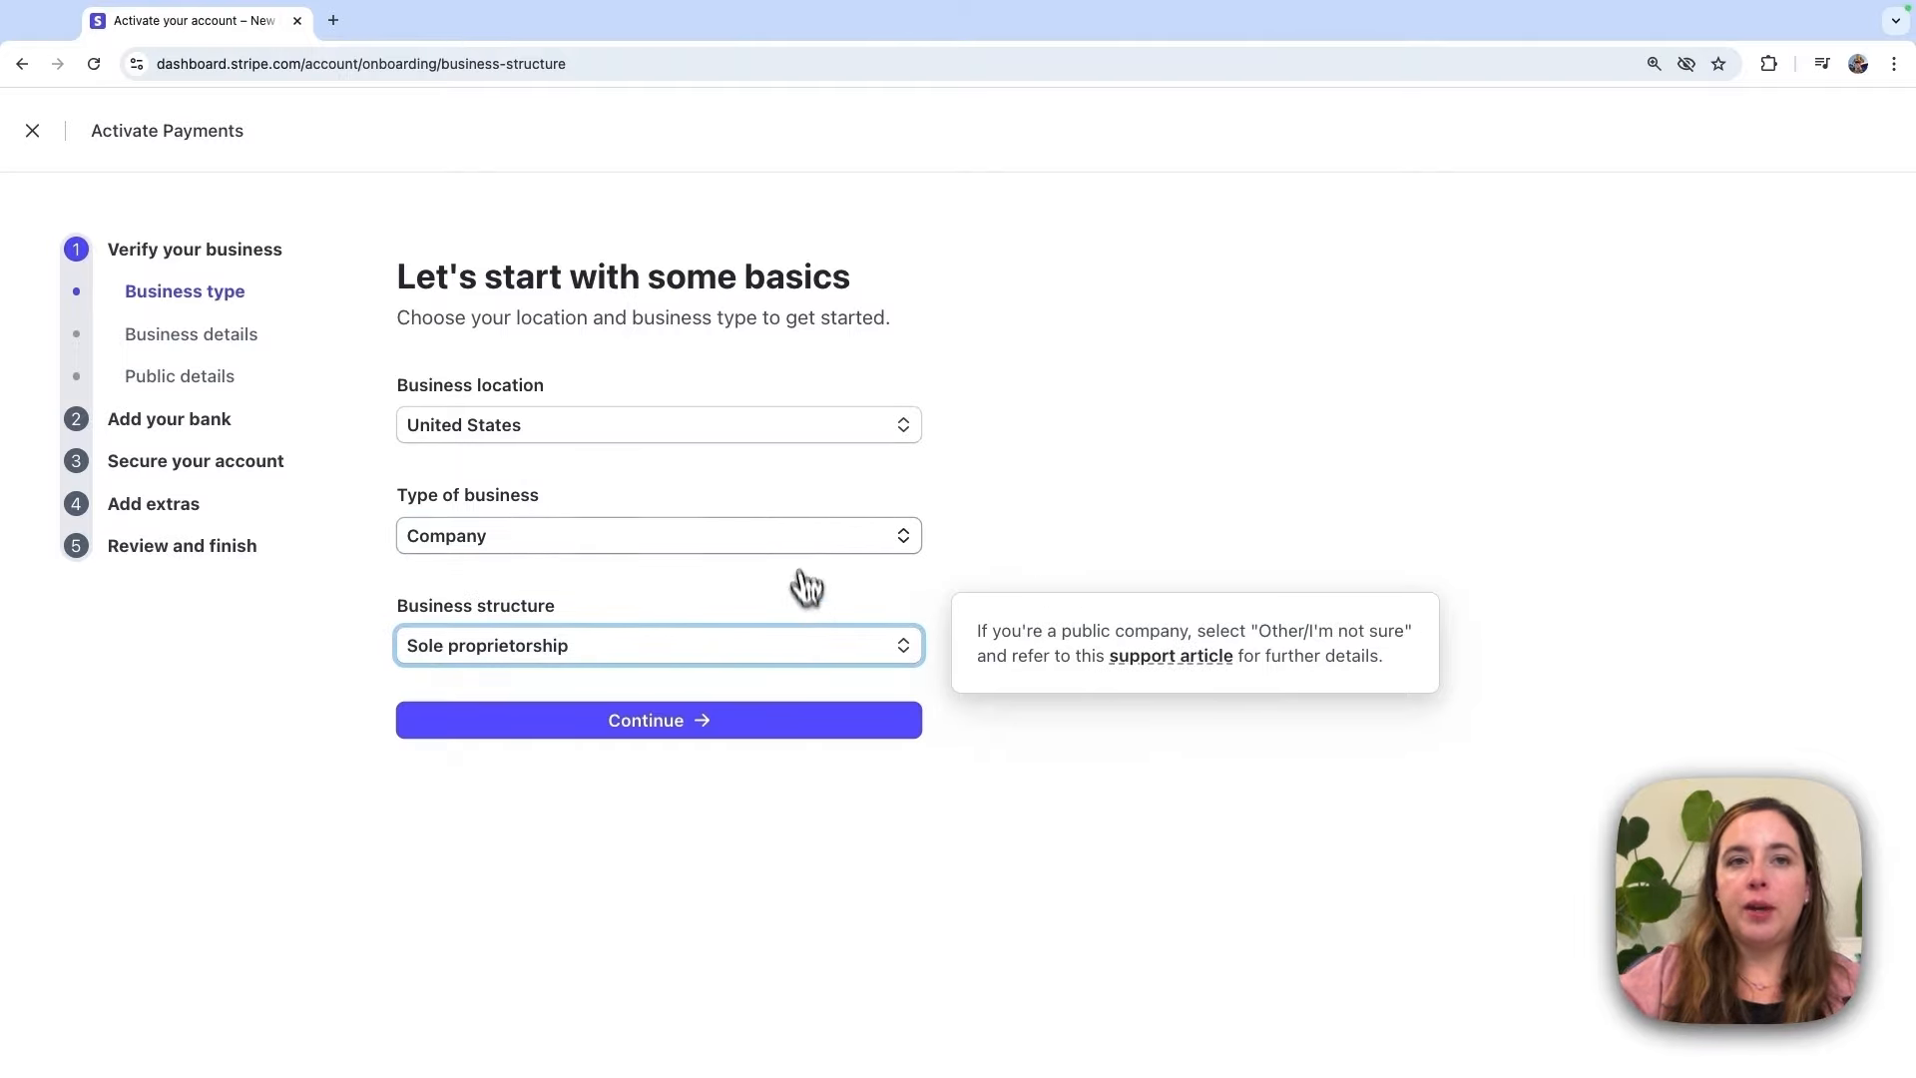
{"action": "left_click", "coordinate": [776, 544]}
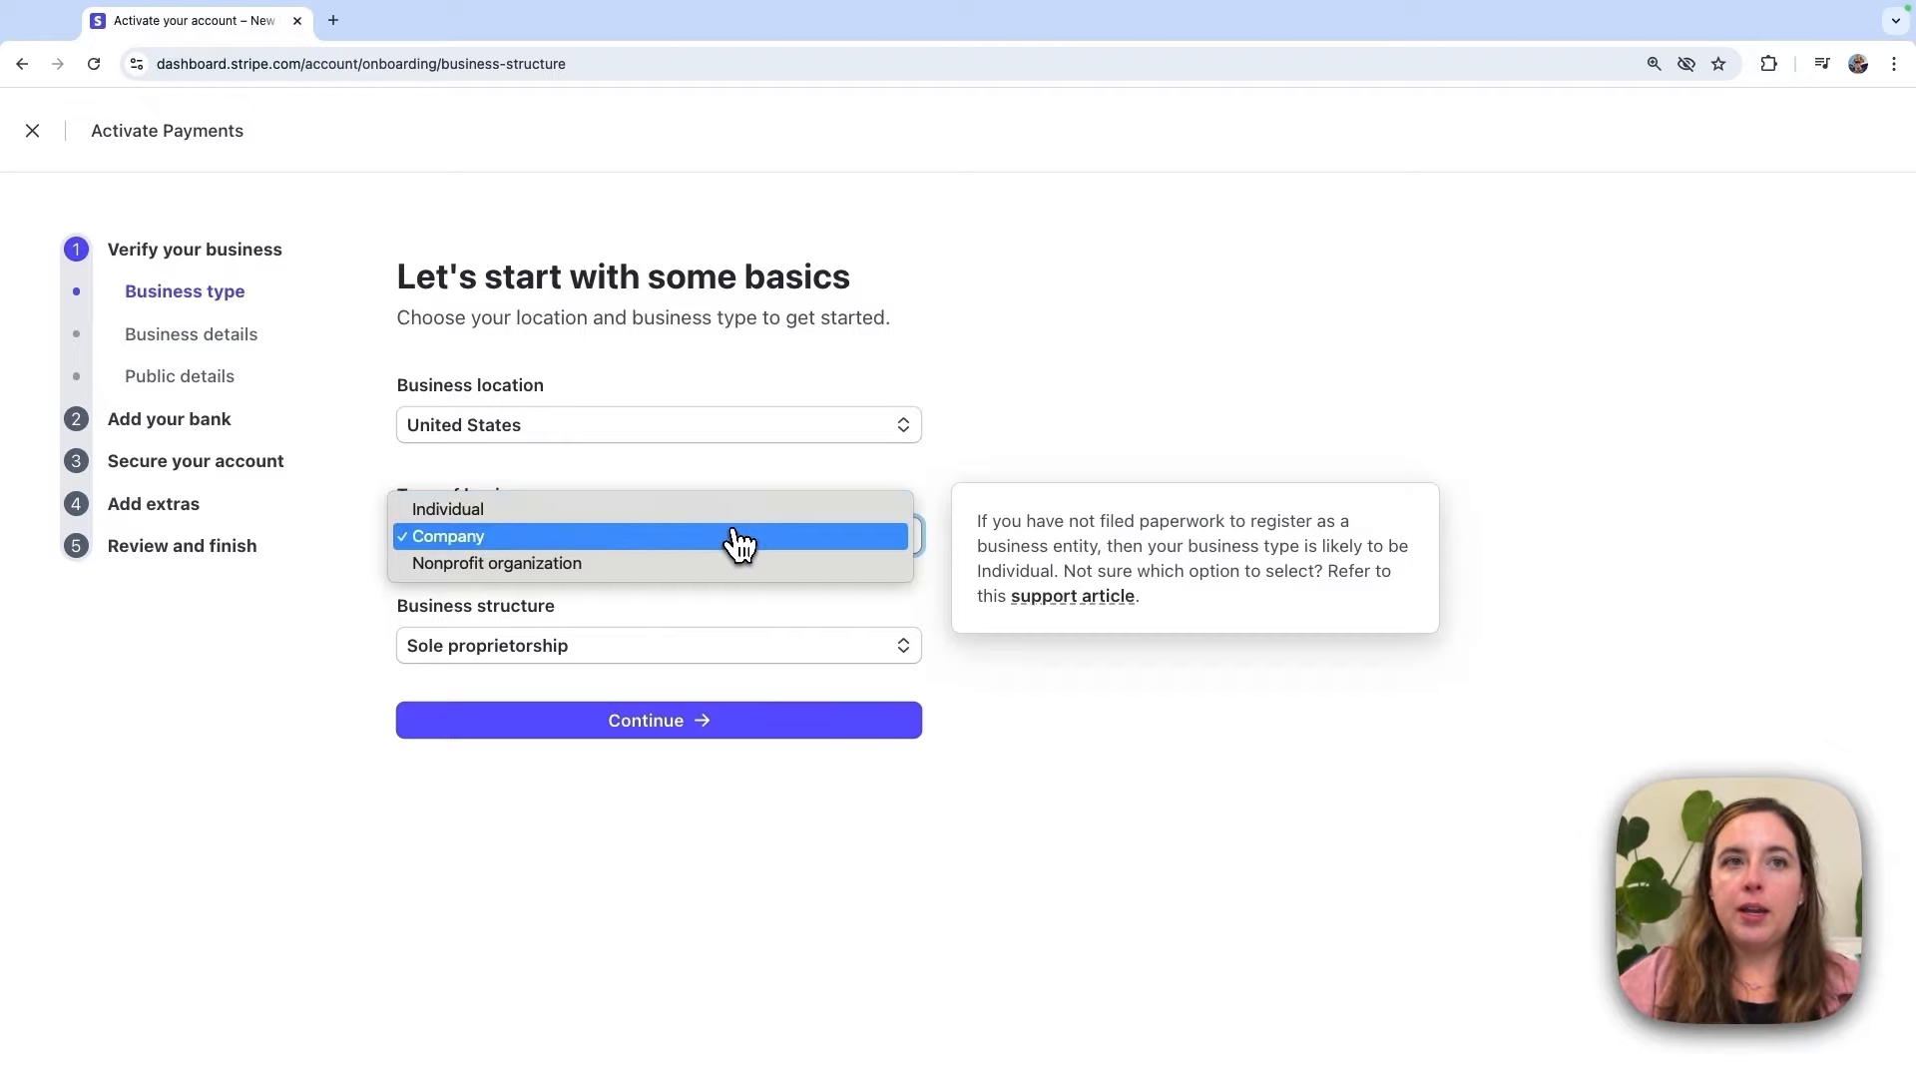
{"action": "left_click", "coordinate": [738, 542]}
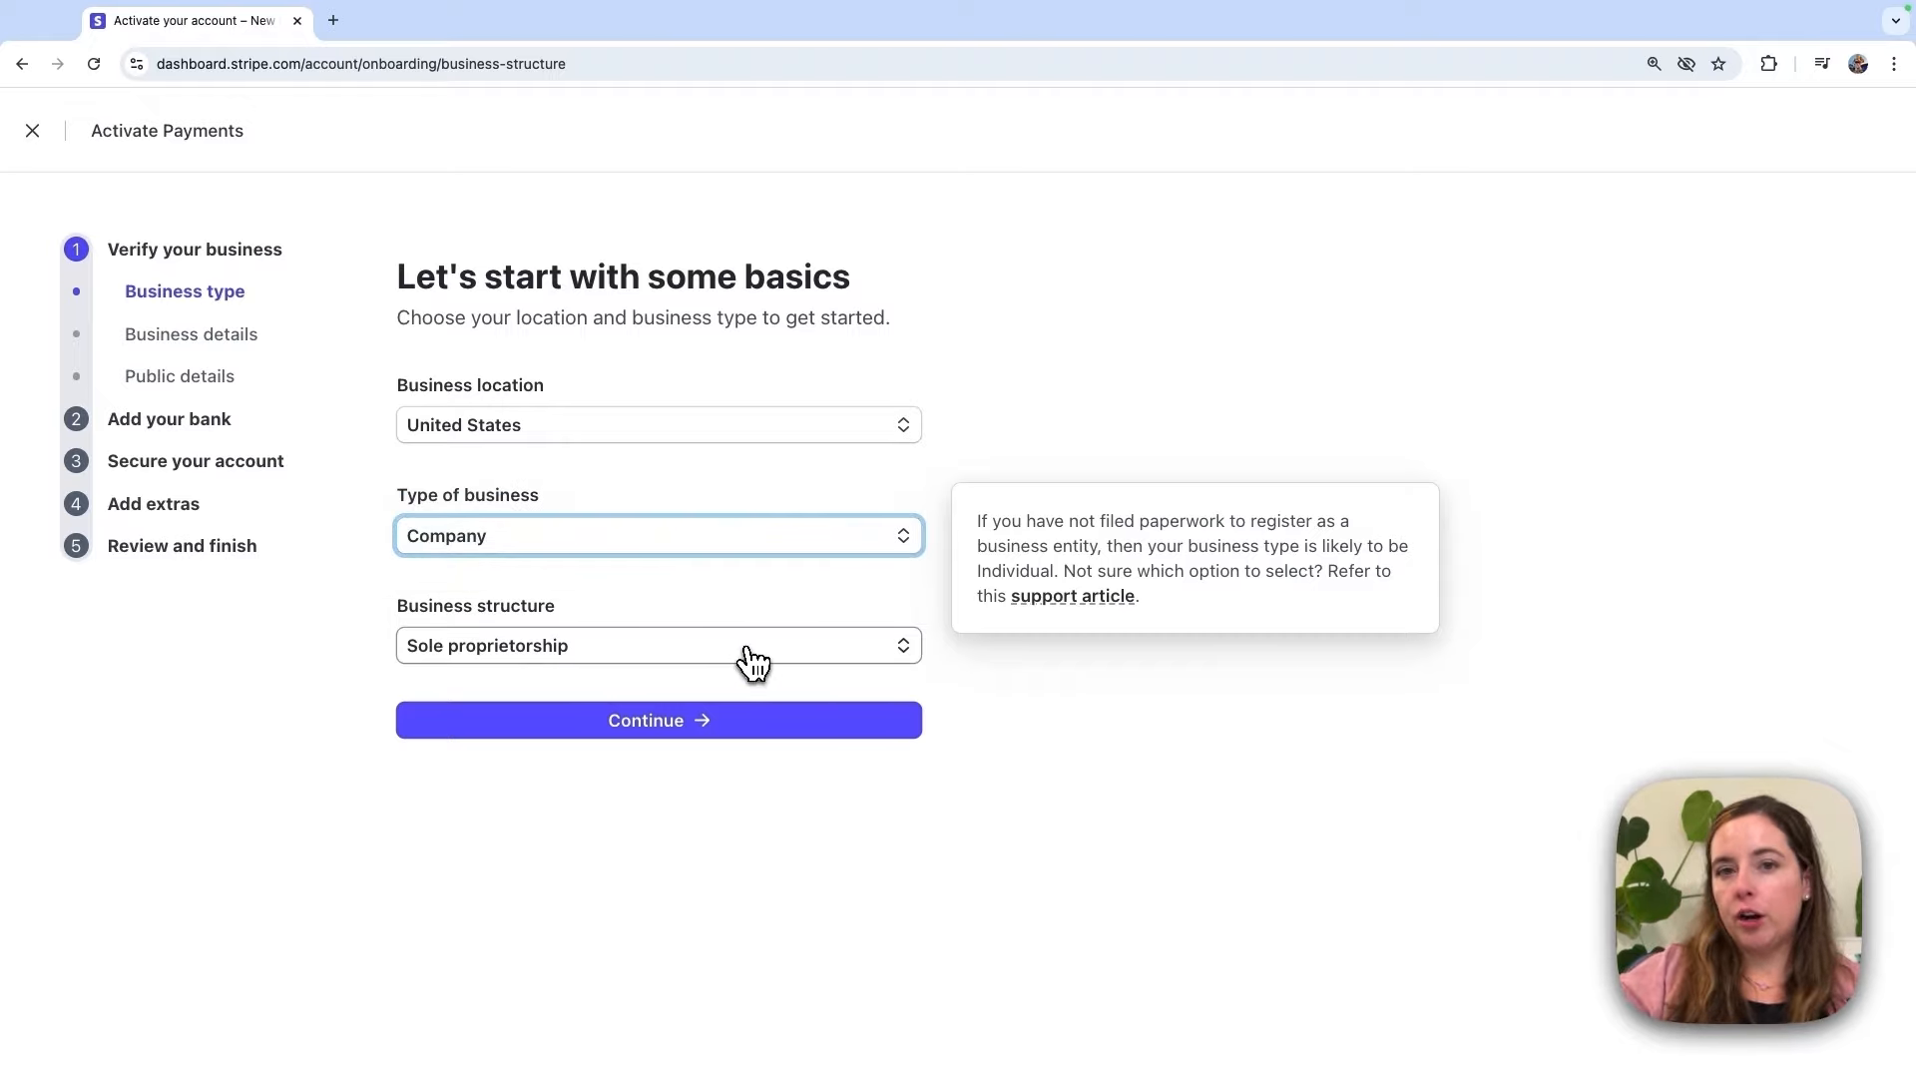
{"action": "left_click", "coordinate": [752, 661]}
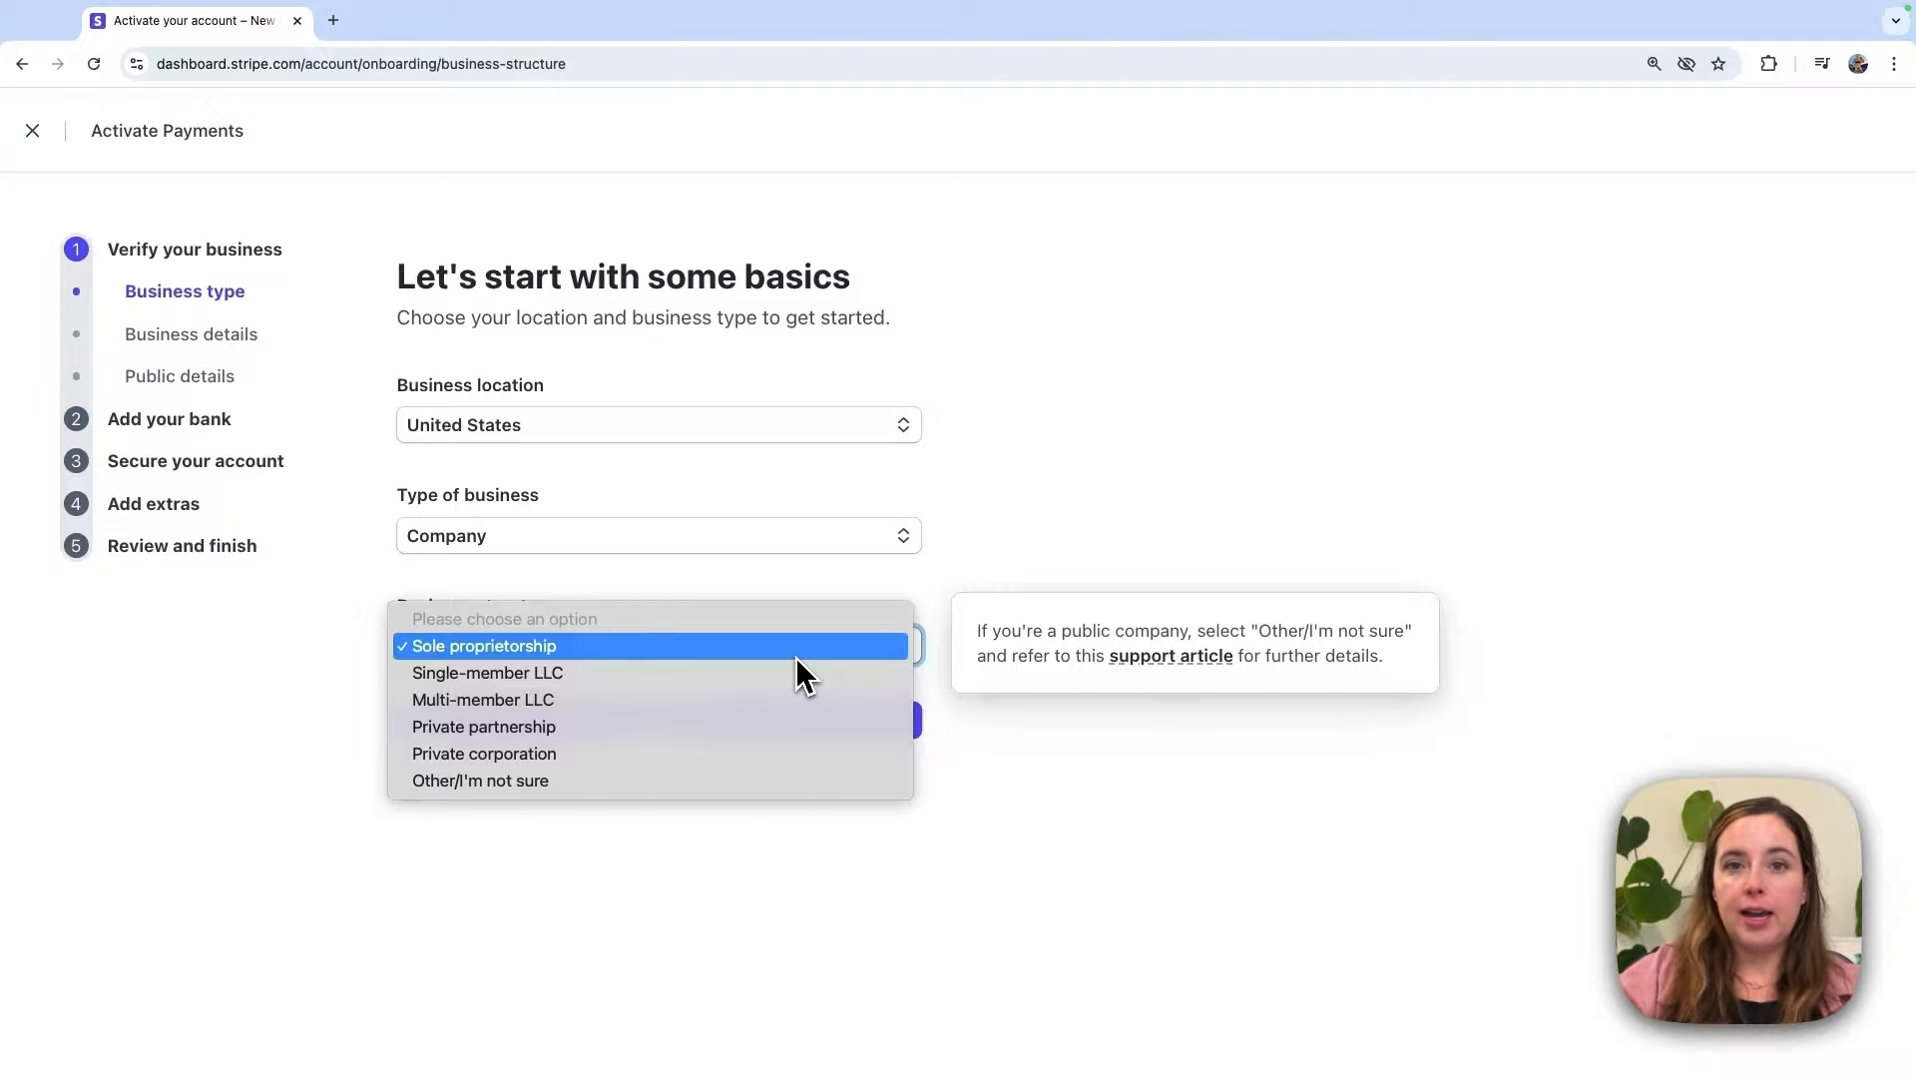
{"action": "left_click", "coordinate": [760, 648]}
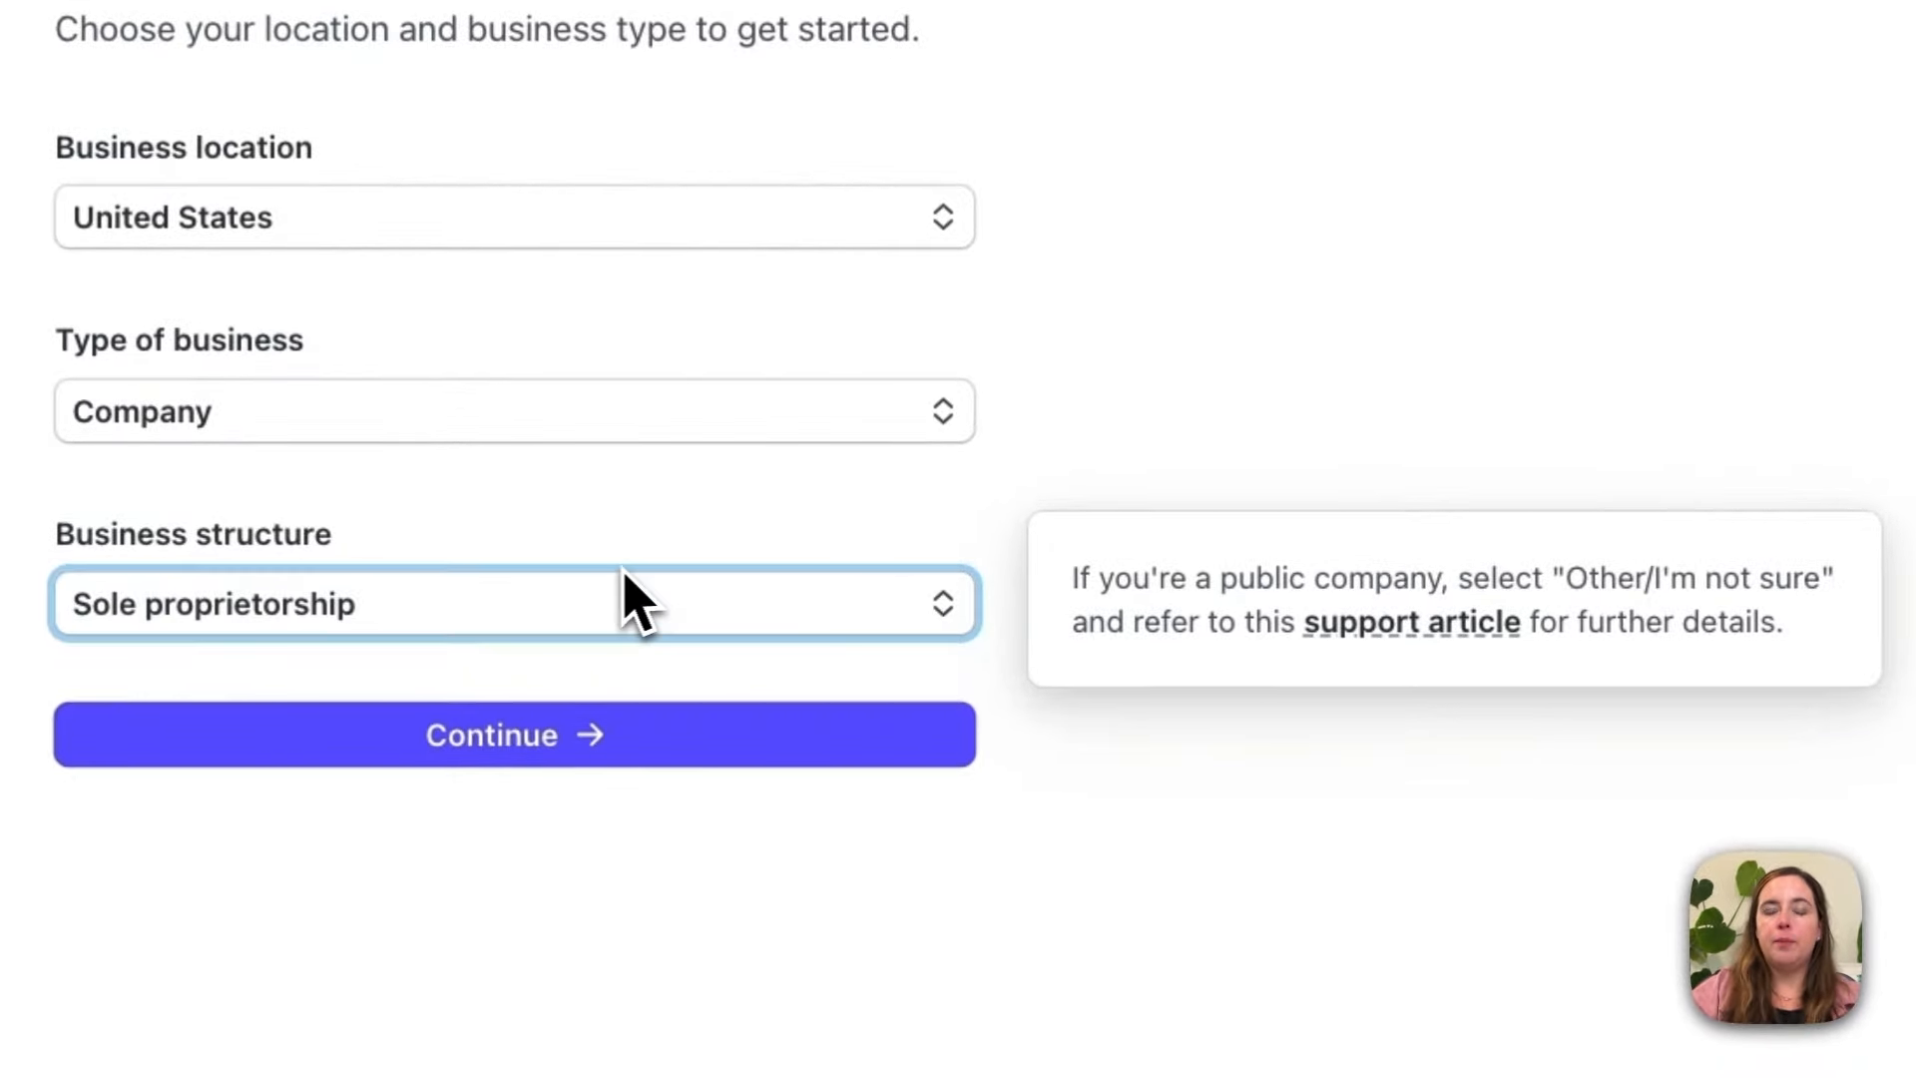
{"action": "left_click", "coordinate": [1331, 411]}
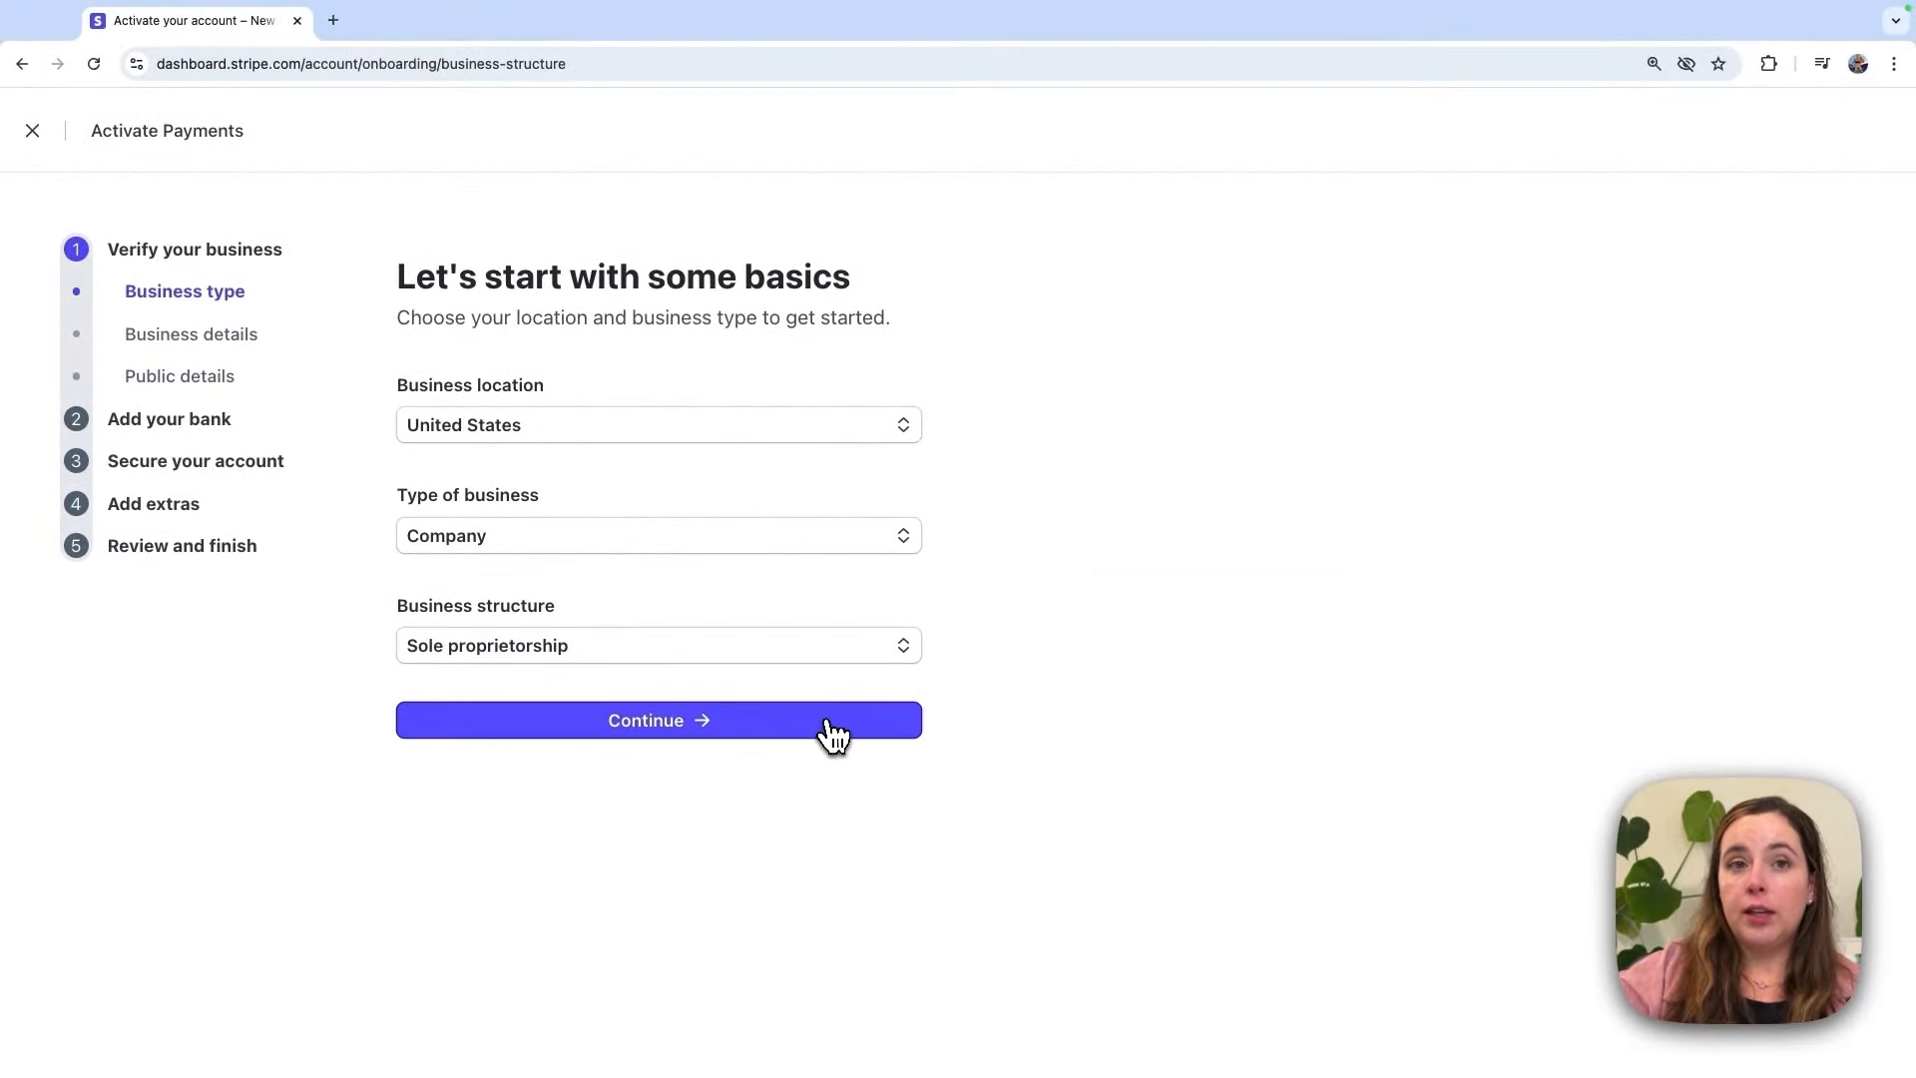
{"action": "left_click", "coordinate": [834, 732]}
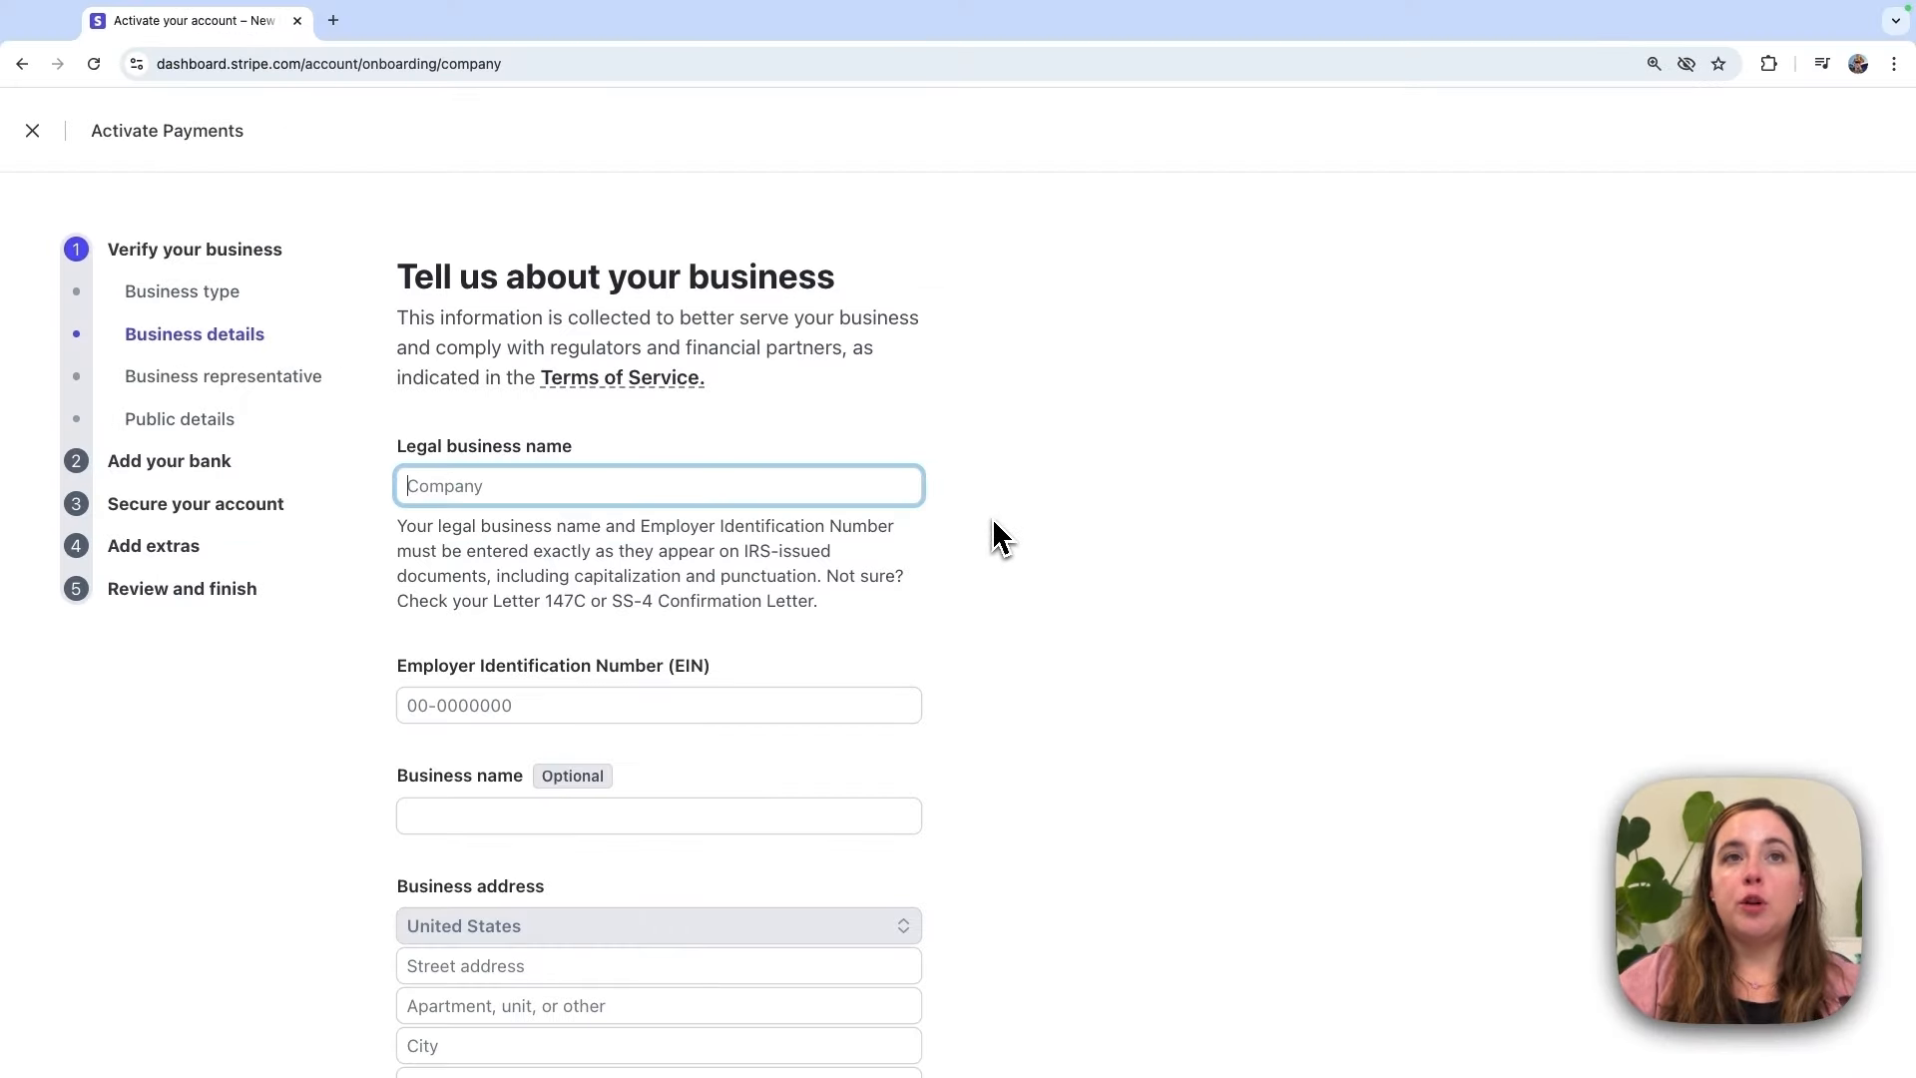
Step: Scroll through the business form's EIN, address, industry, website and product description fields
{"action": "scroll", "coordinate": [995, 519], "scroll_direction": "down", "scroll_amount": 3}
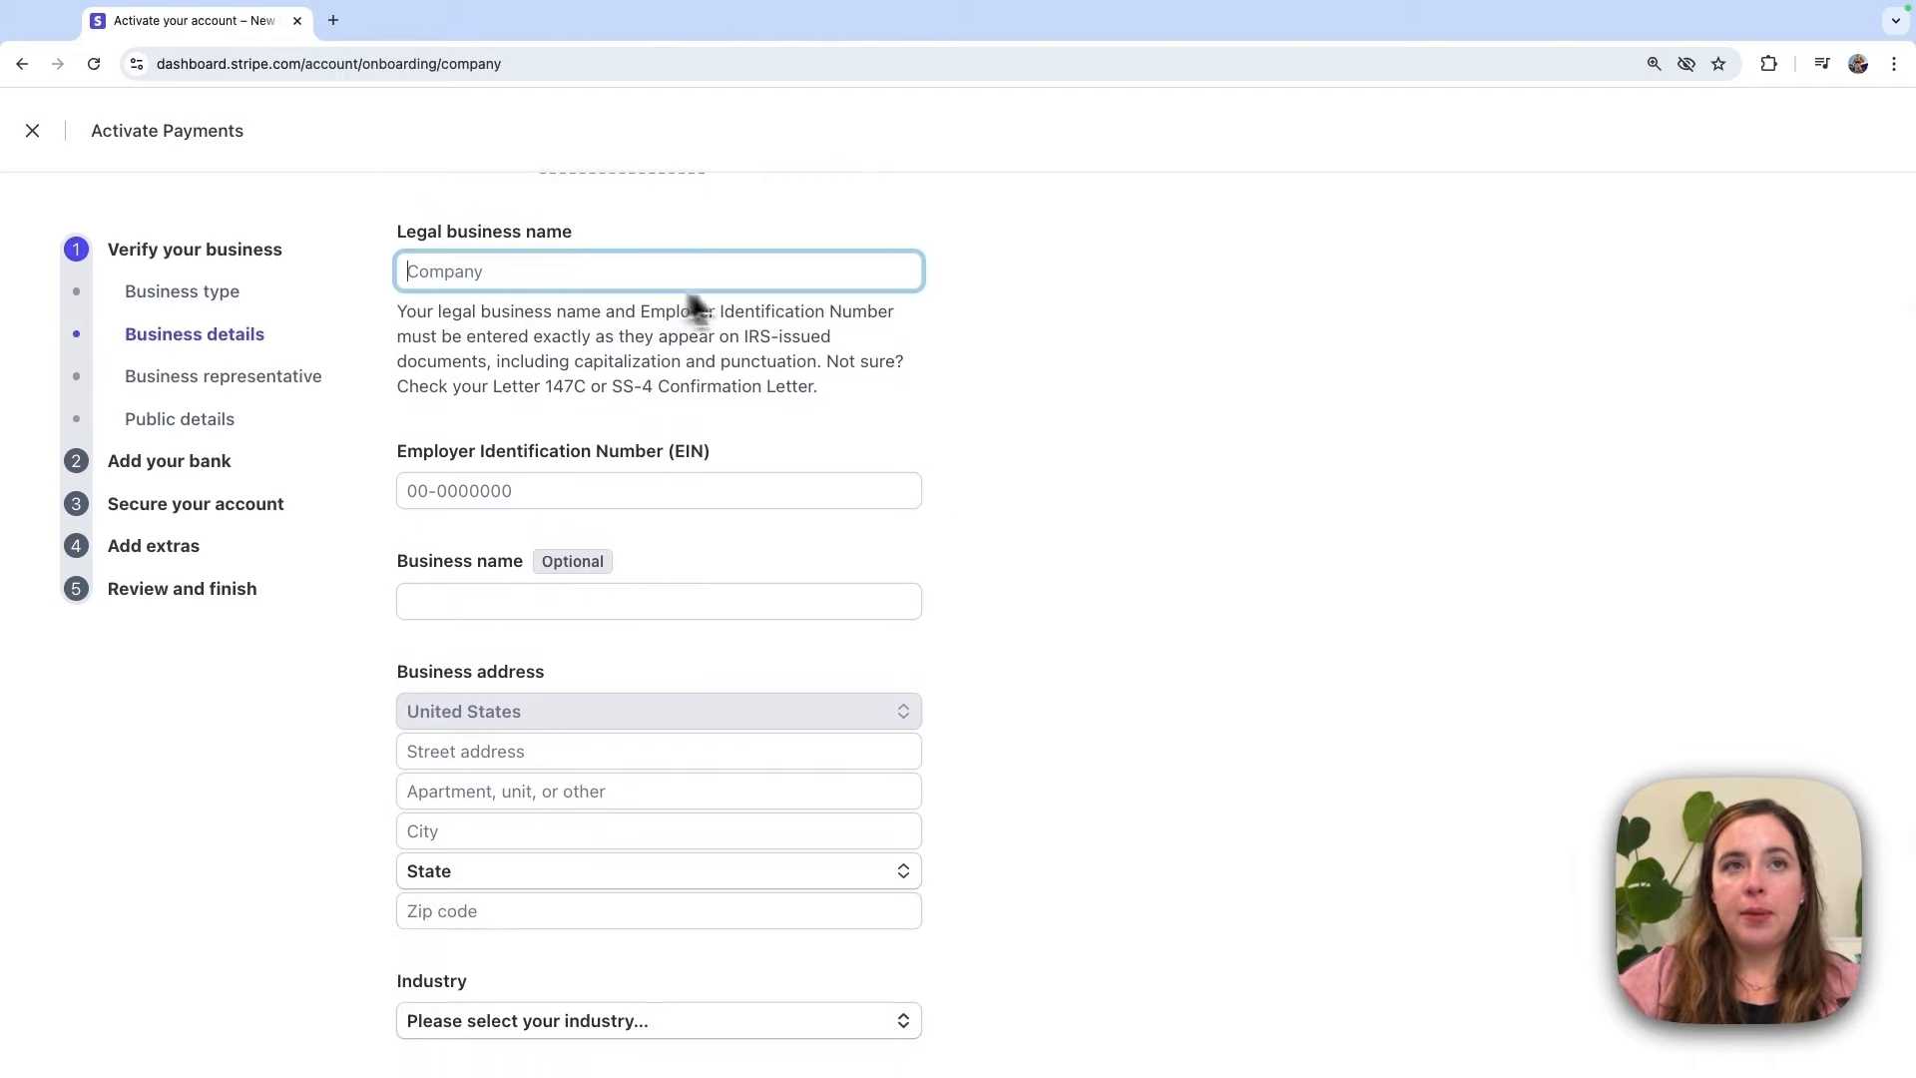
{"action": "scroll", "coordinate": [779, 327], "scroll_direction": "down", "scroll_amount": 3}
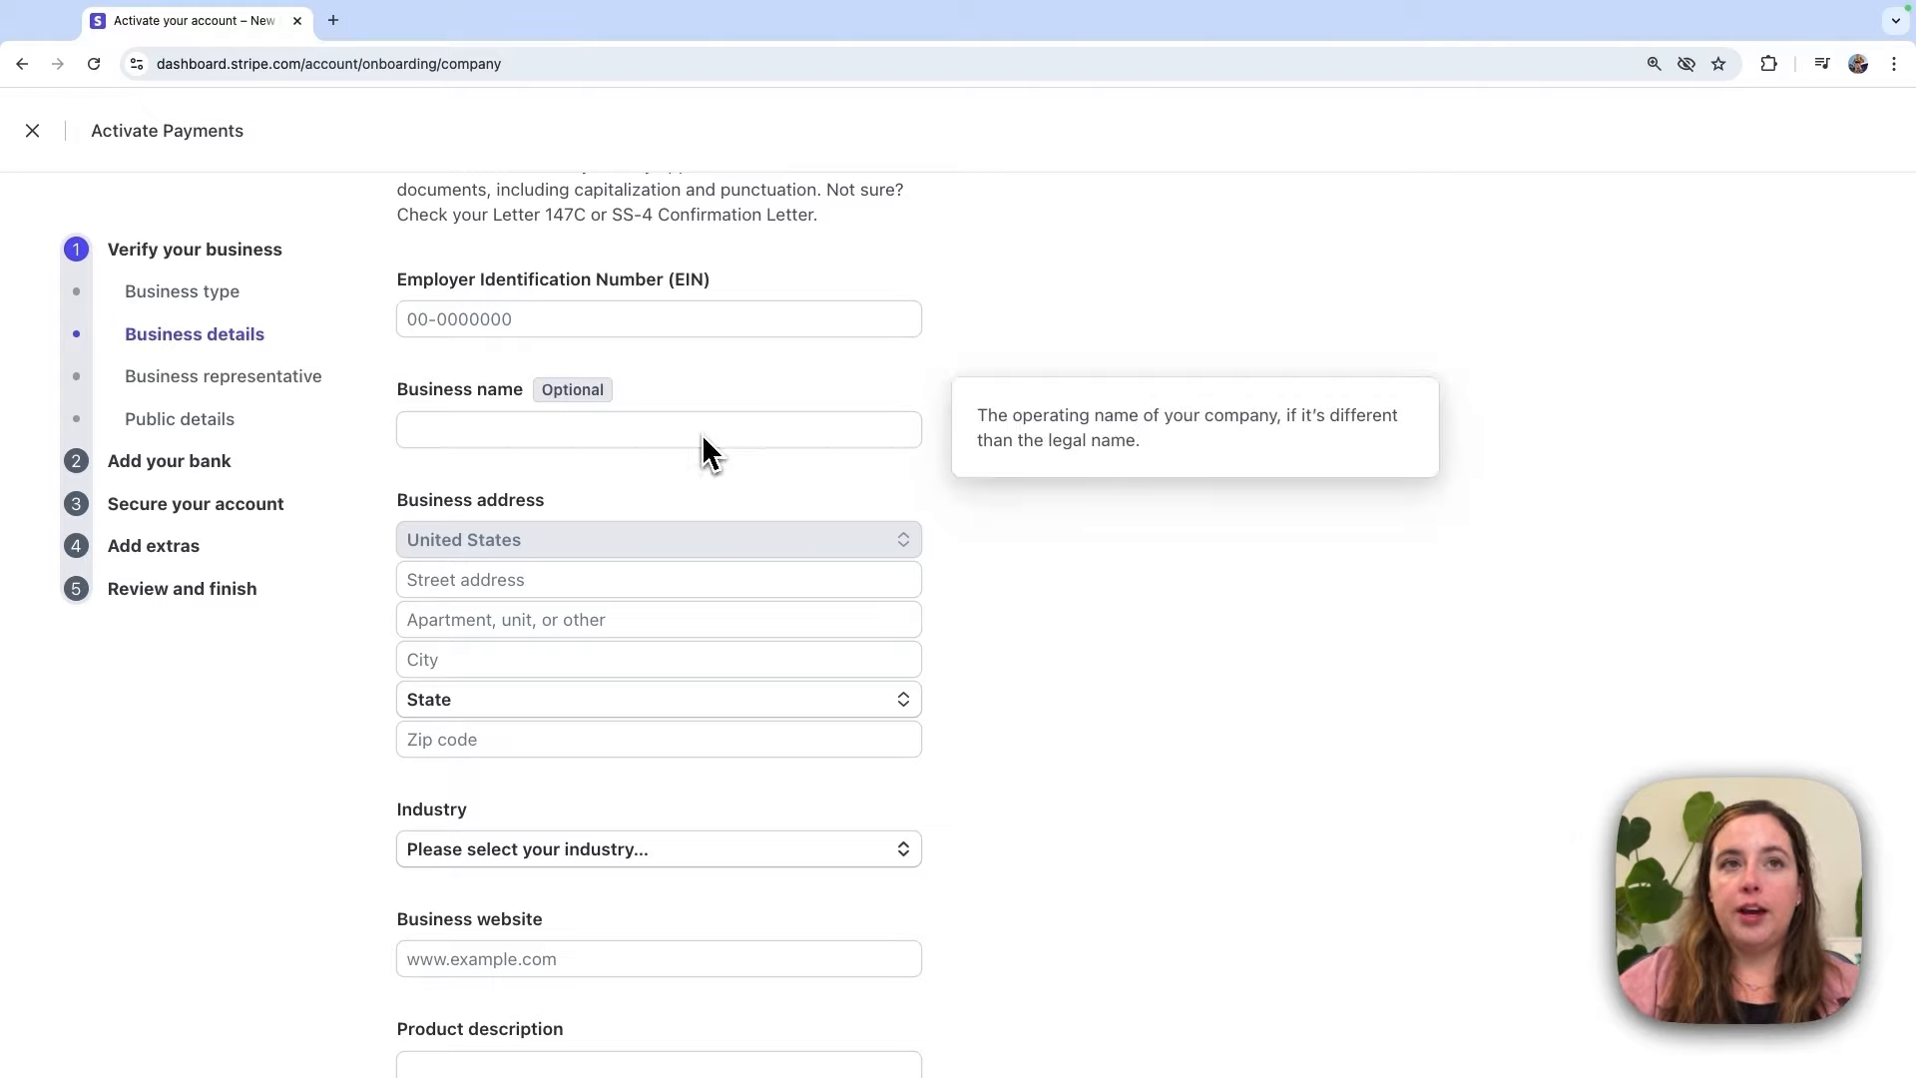
{"action": "scroll", "coordinate": [938, 471], "scroll_direction": "down", "scroll_amount": 1}
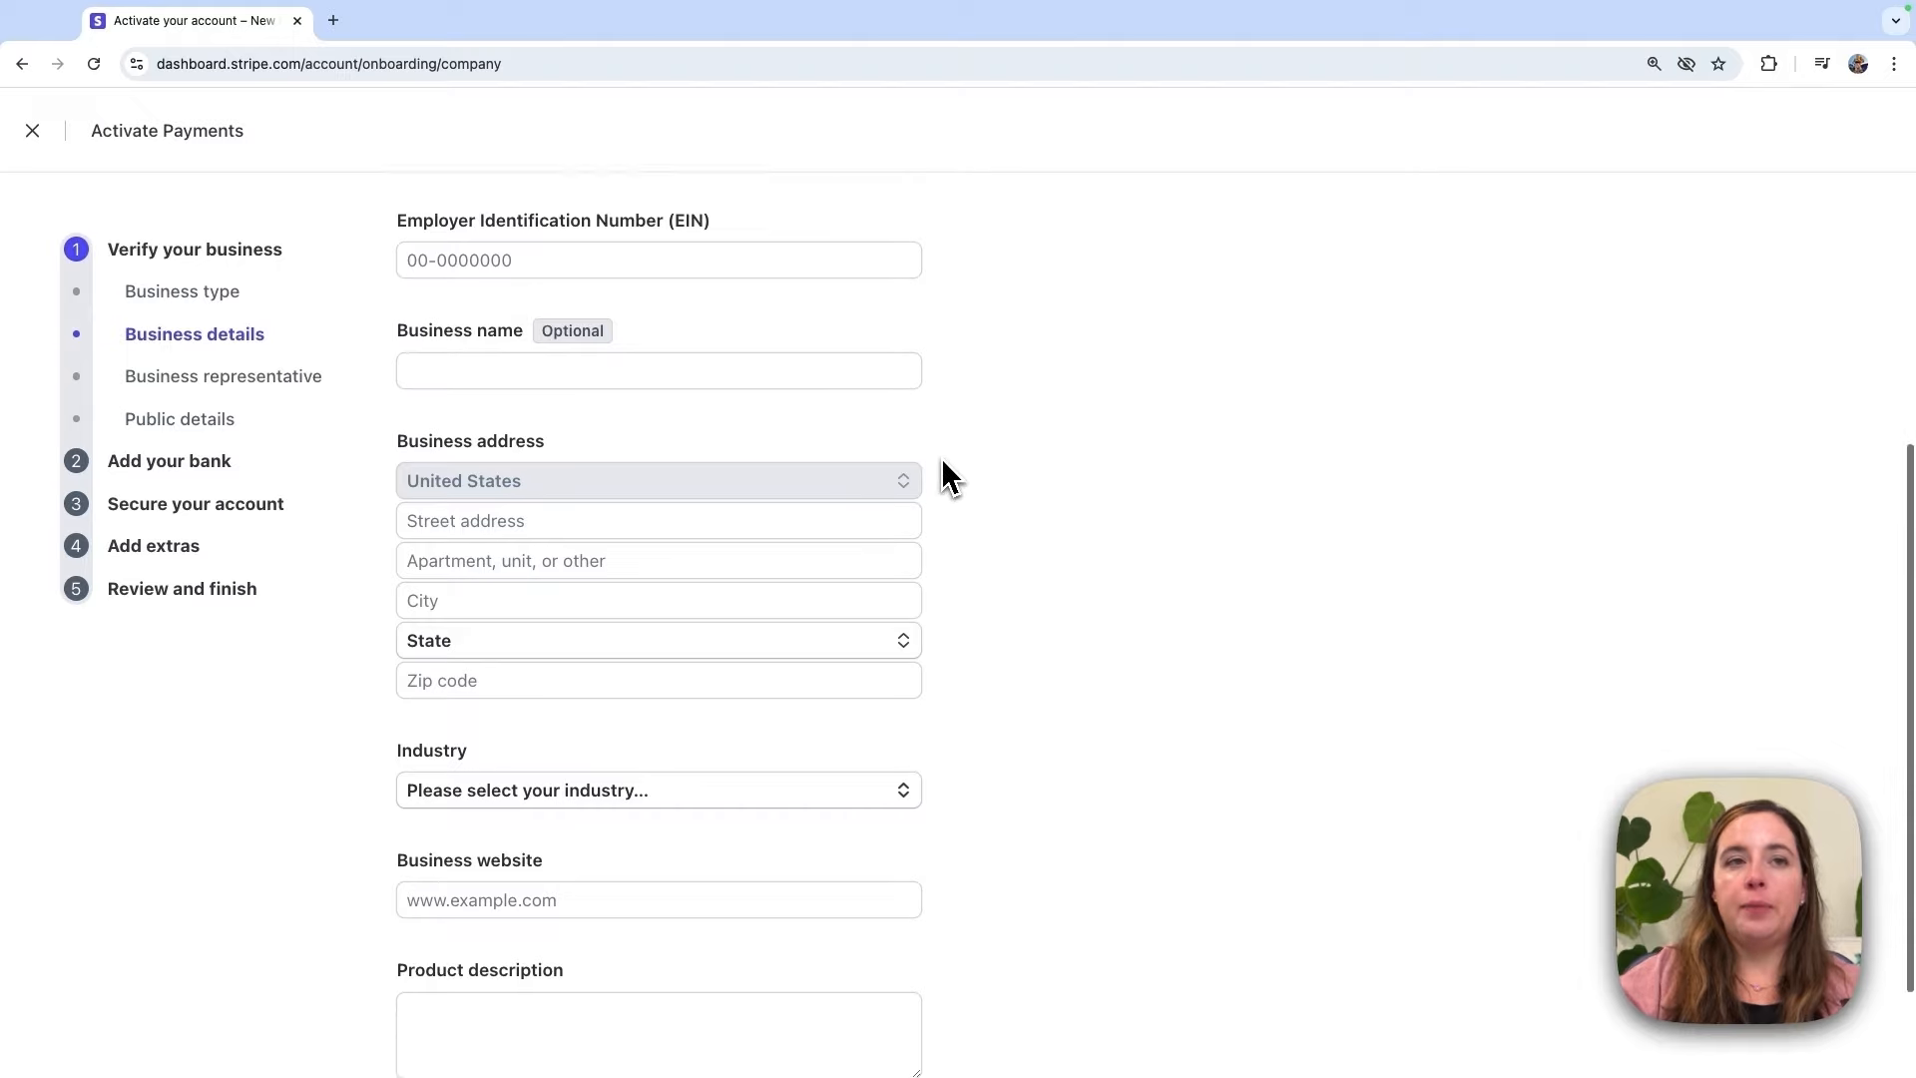
{"action": "scroll", "coordinate": [946, 477], "scroll_direction": "down", "scroll_amount": 2}
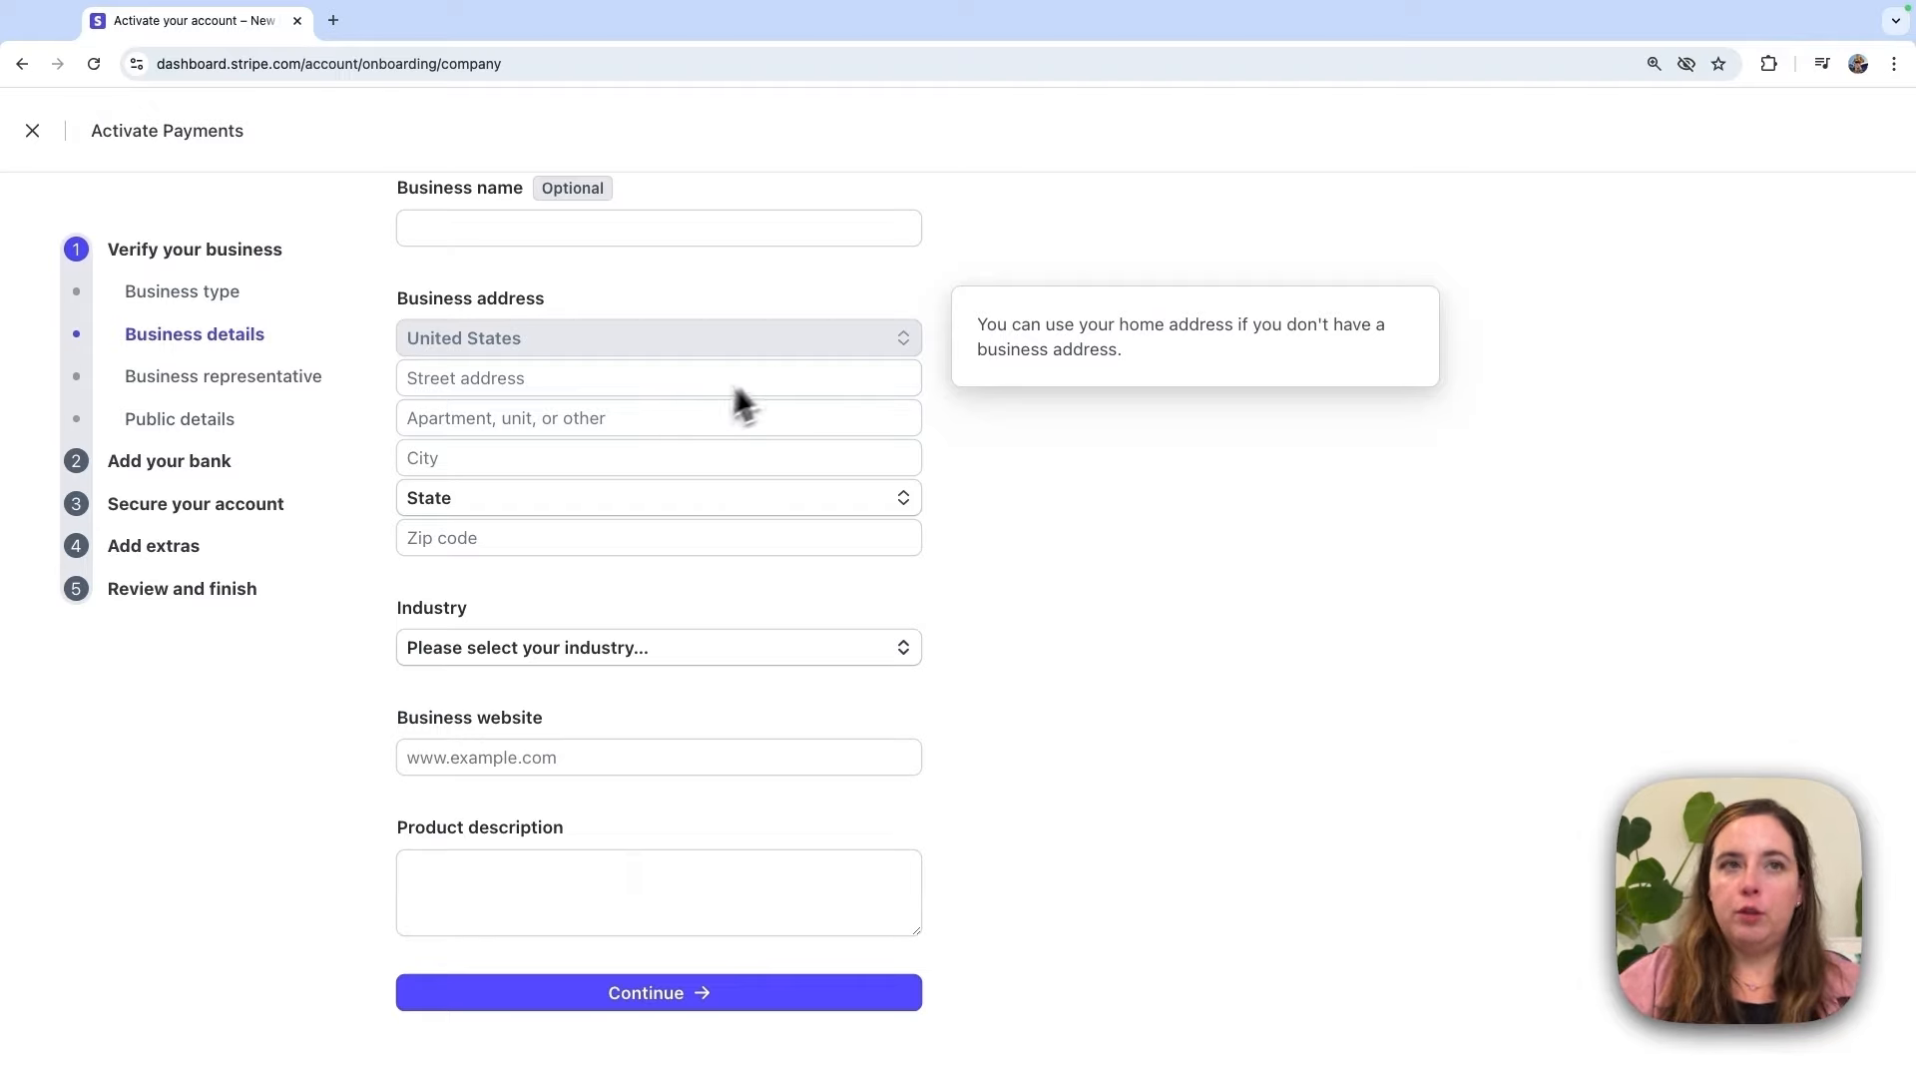
{"action": "mouse_move", "coordinate": [814, 655]}
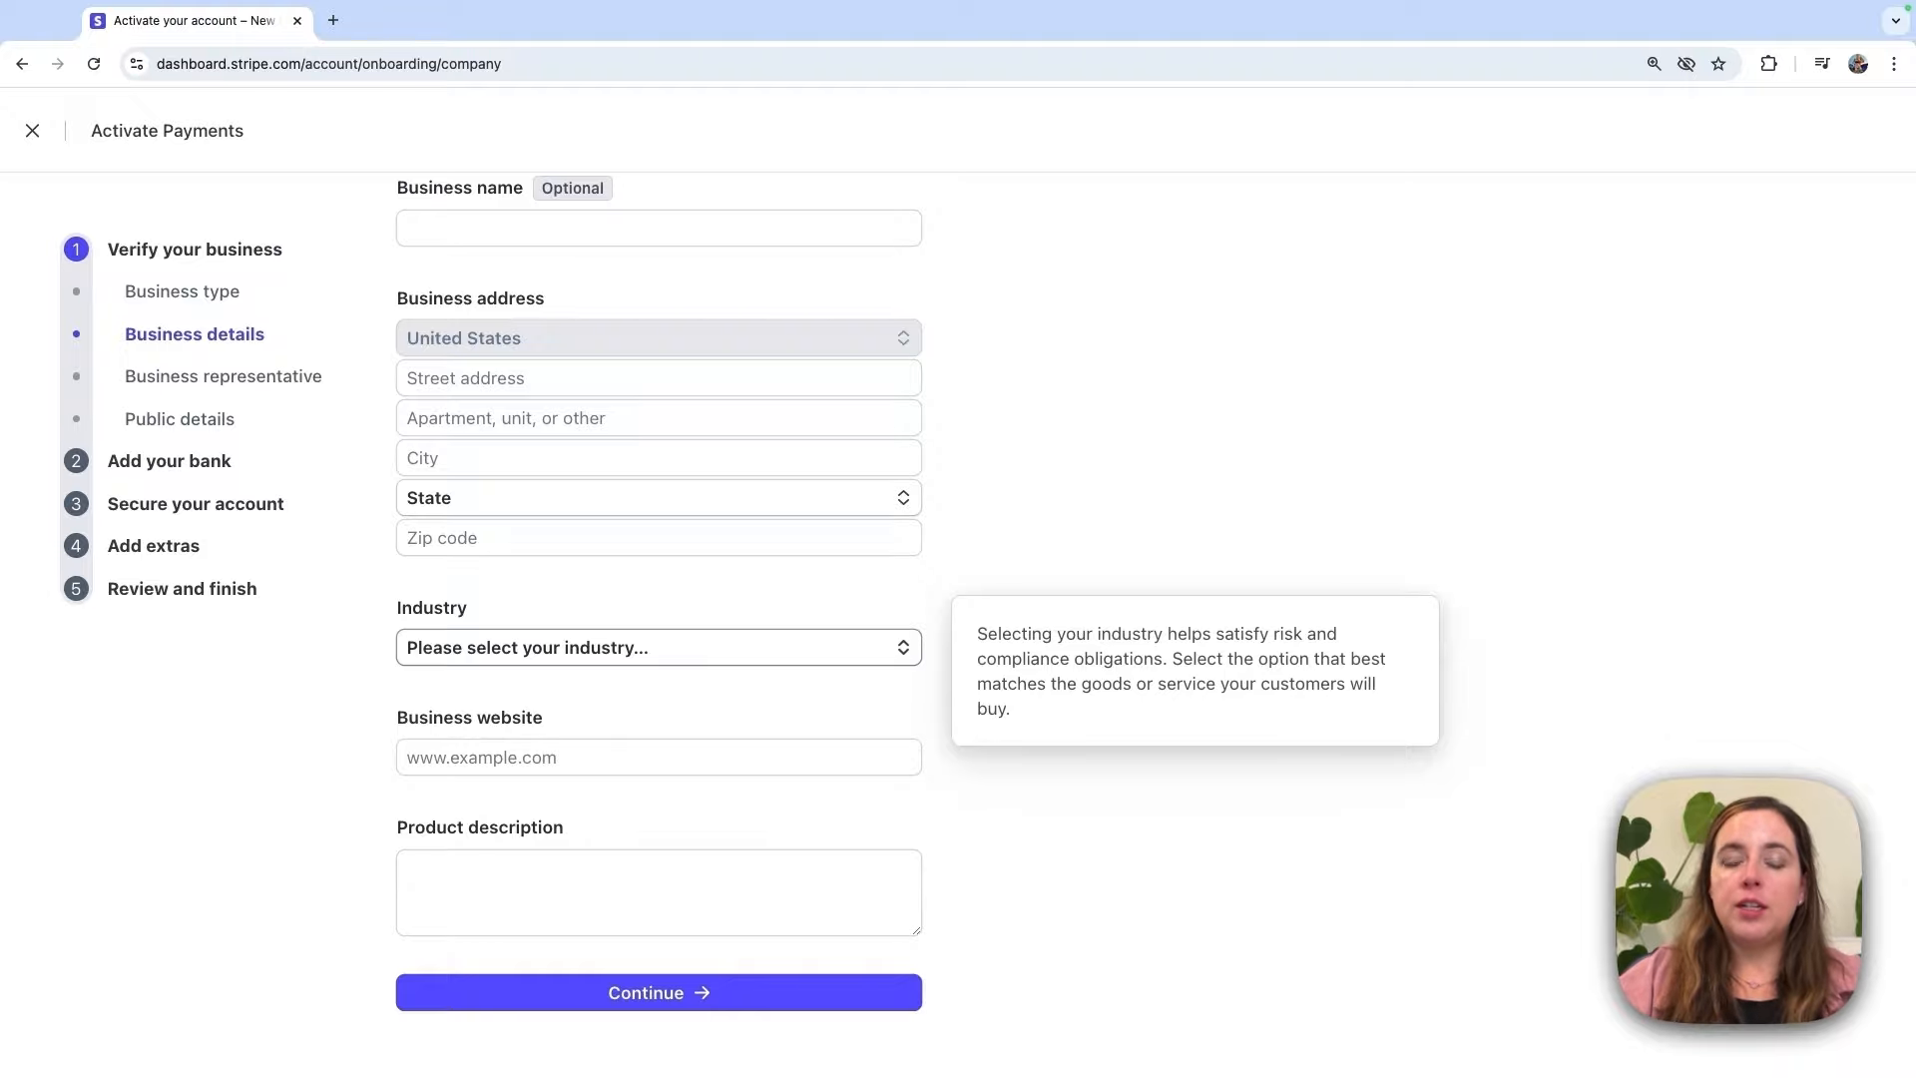
Step: Search the Industry list under Digital products and select Other digital goods
{"action": "left_click", "coordinate": [823, 647]}
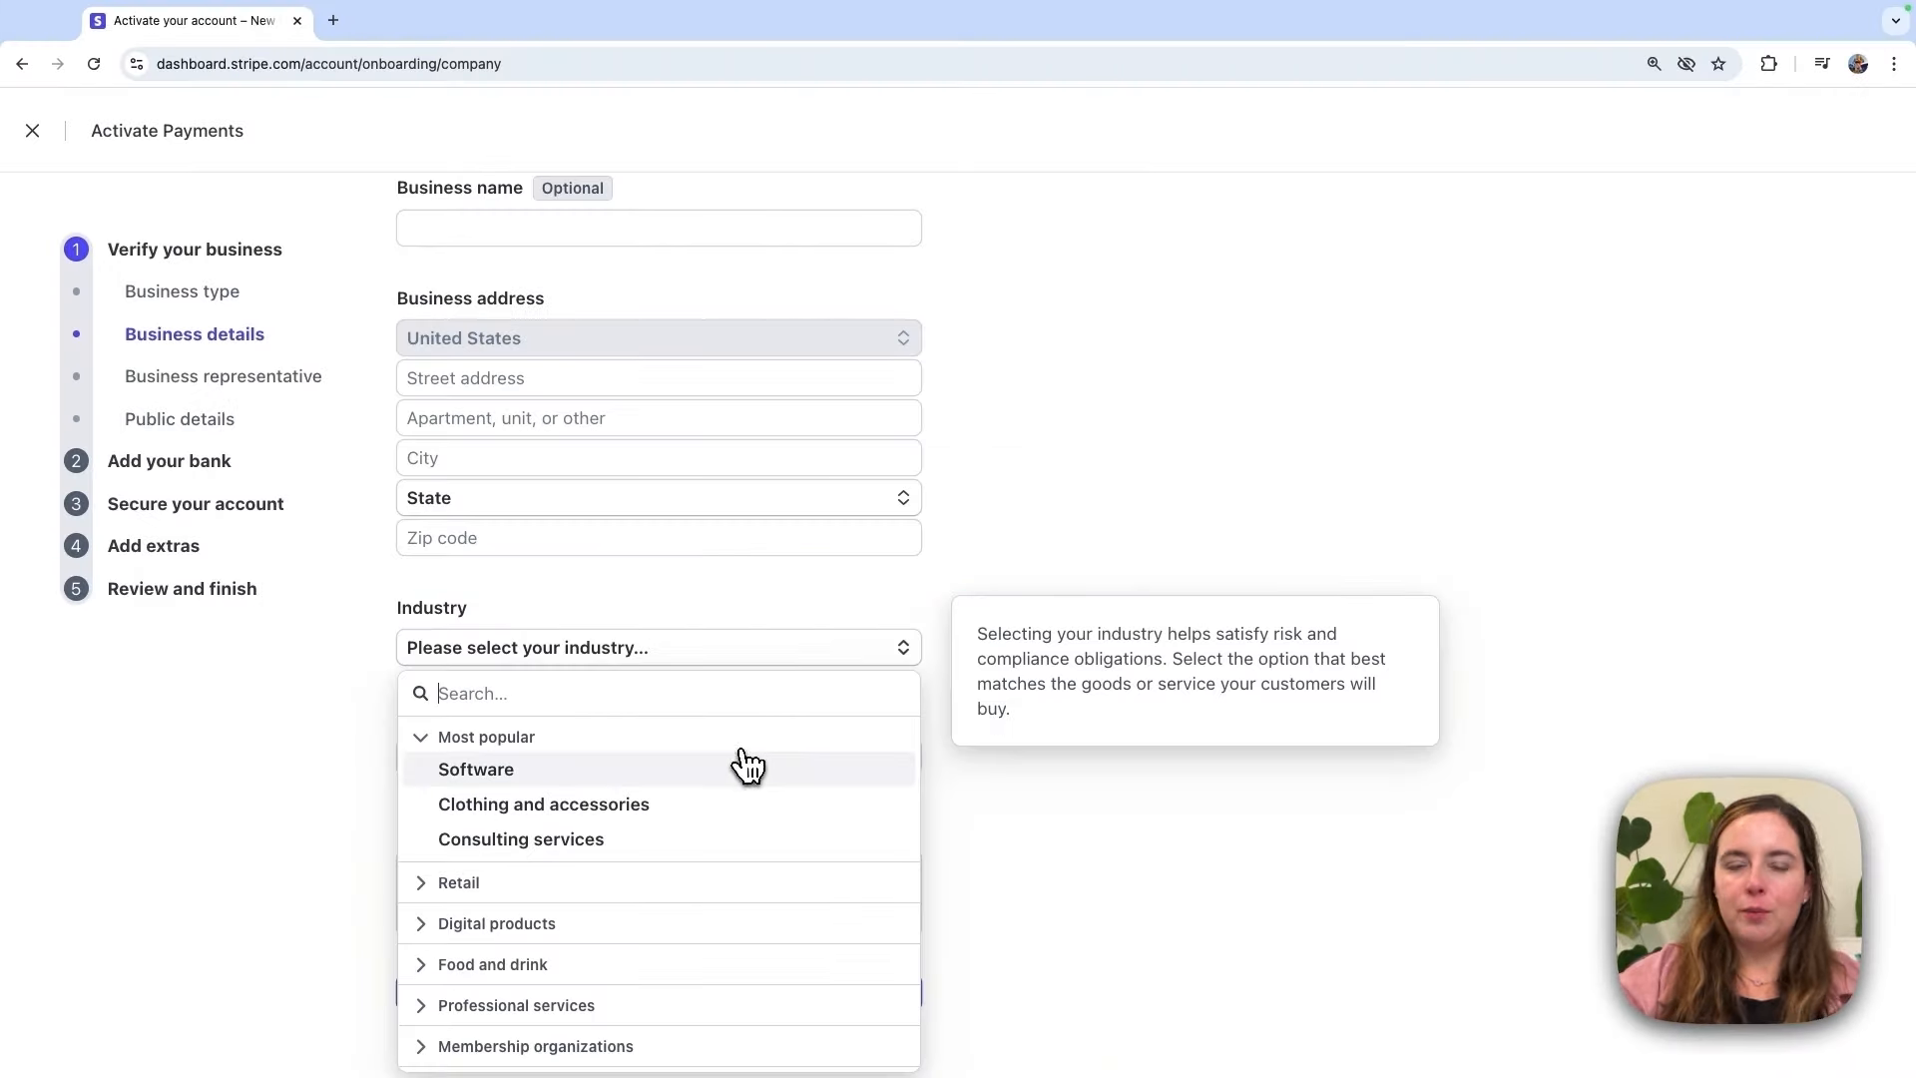
{"action": "scroll", "coordinate": [699, 858], "scroll_direction": "down", "scroll_amount": 2}
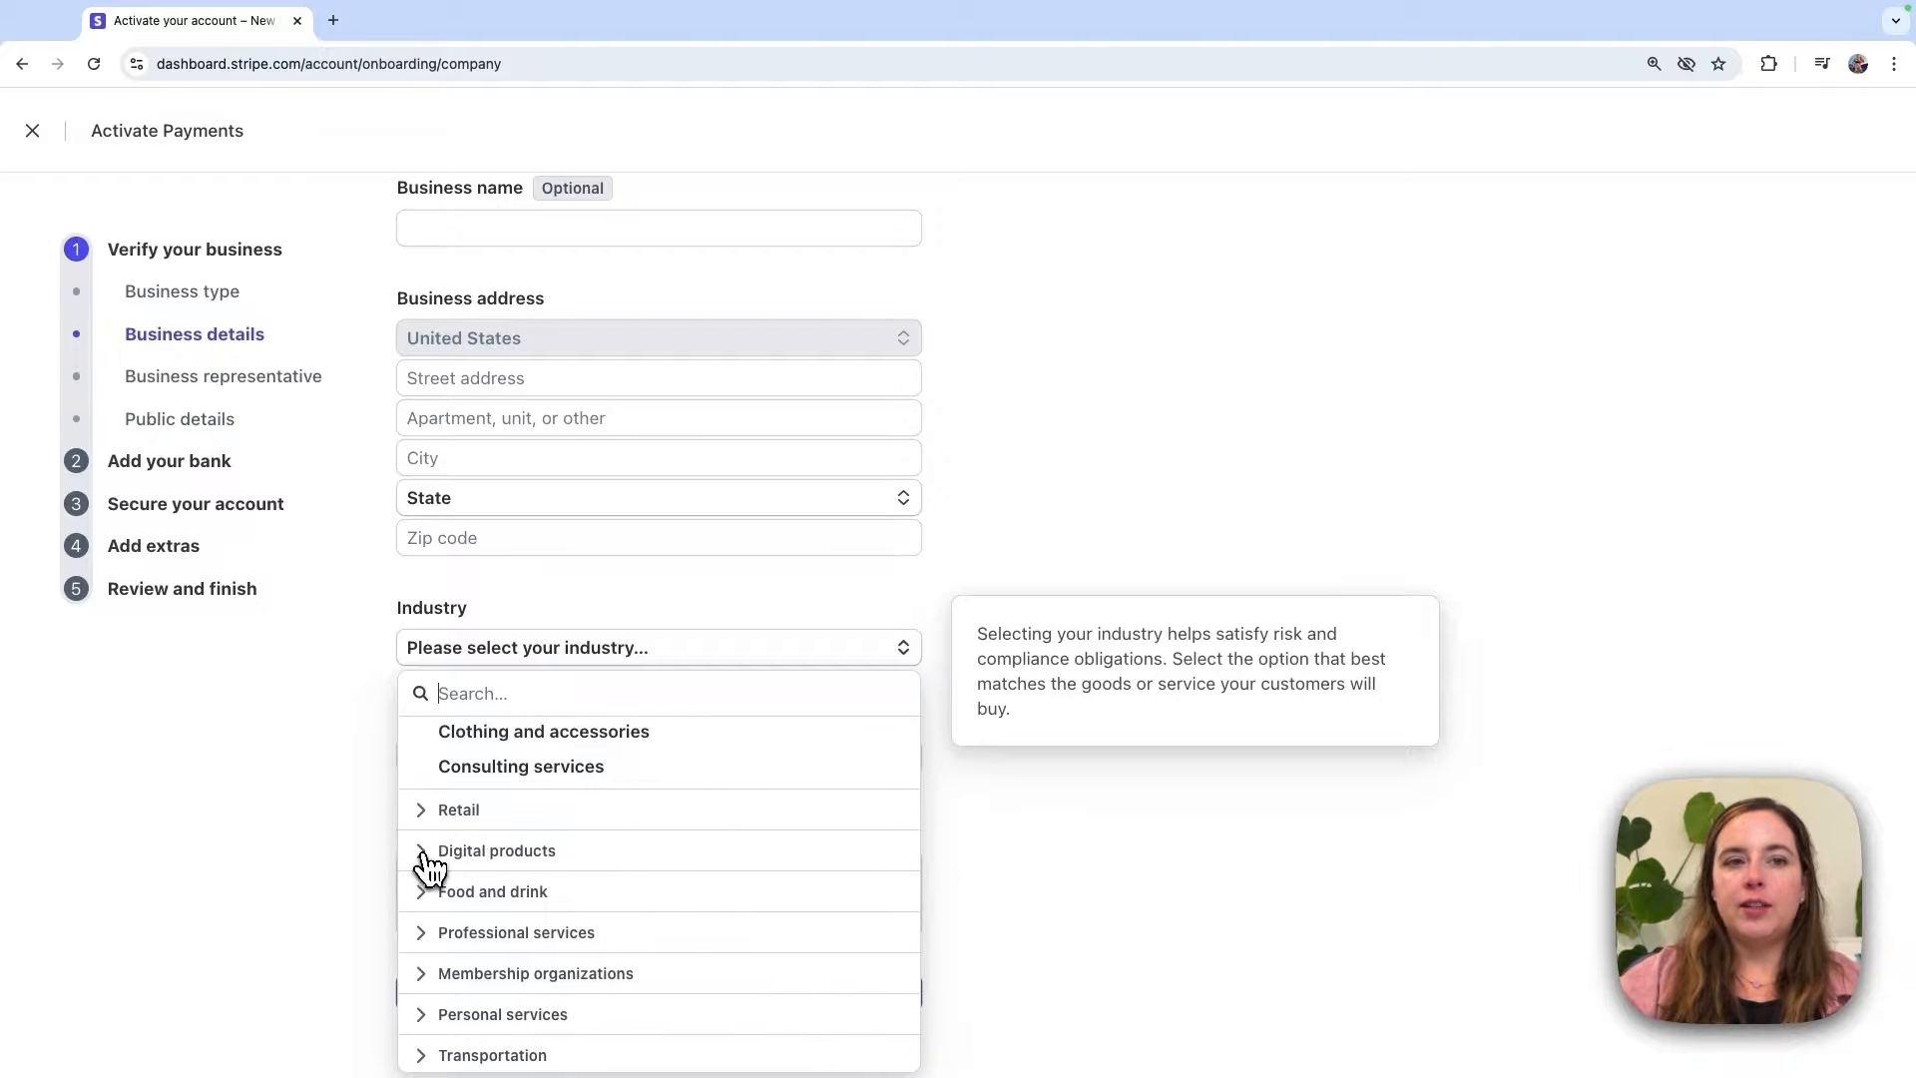
{"action": "left_click", "coordinate": [499, 850]}
{"action": "scroll", "coordinate": [579, 828], "scroll_direction": "down", "scroll_amount": 3}
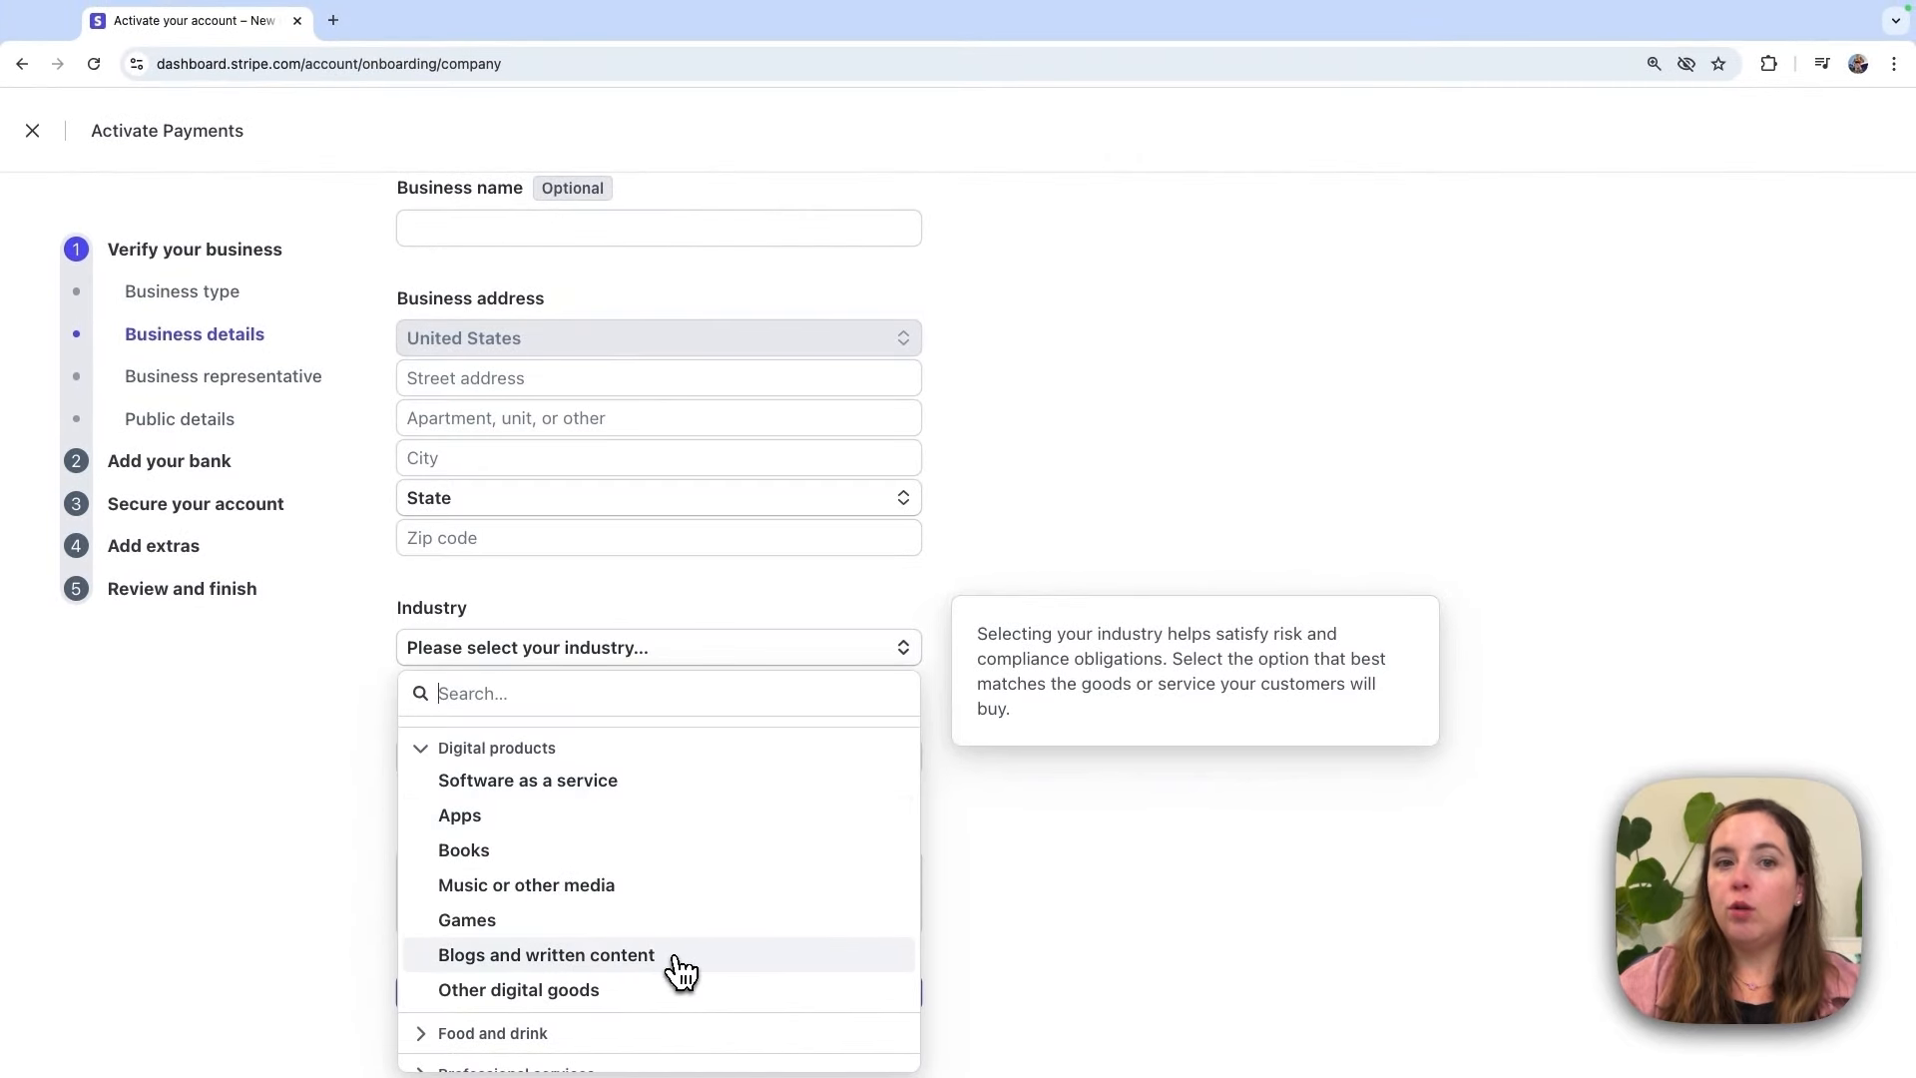
{"action": "scroll", "coordinate": [598, 958], "scroll_direction": "up", "scroll_amount": 3}
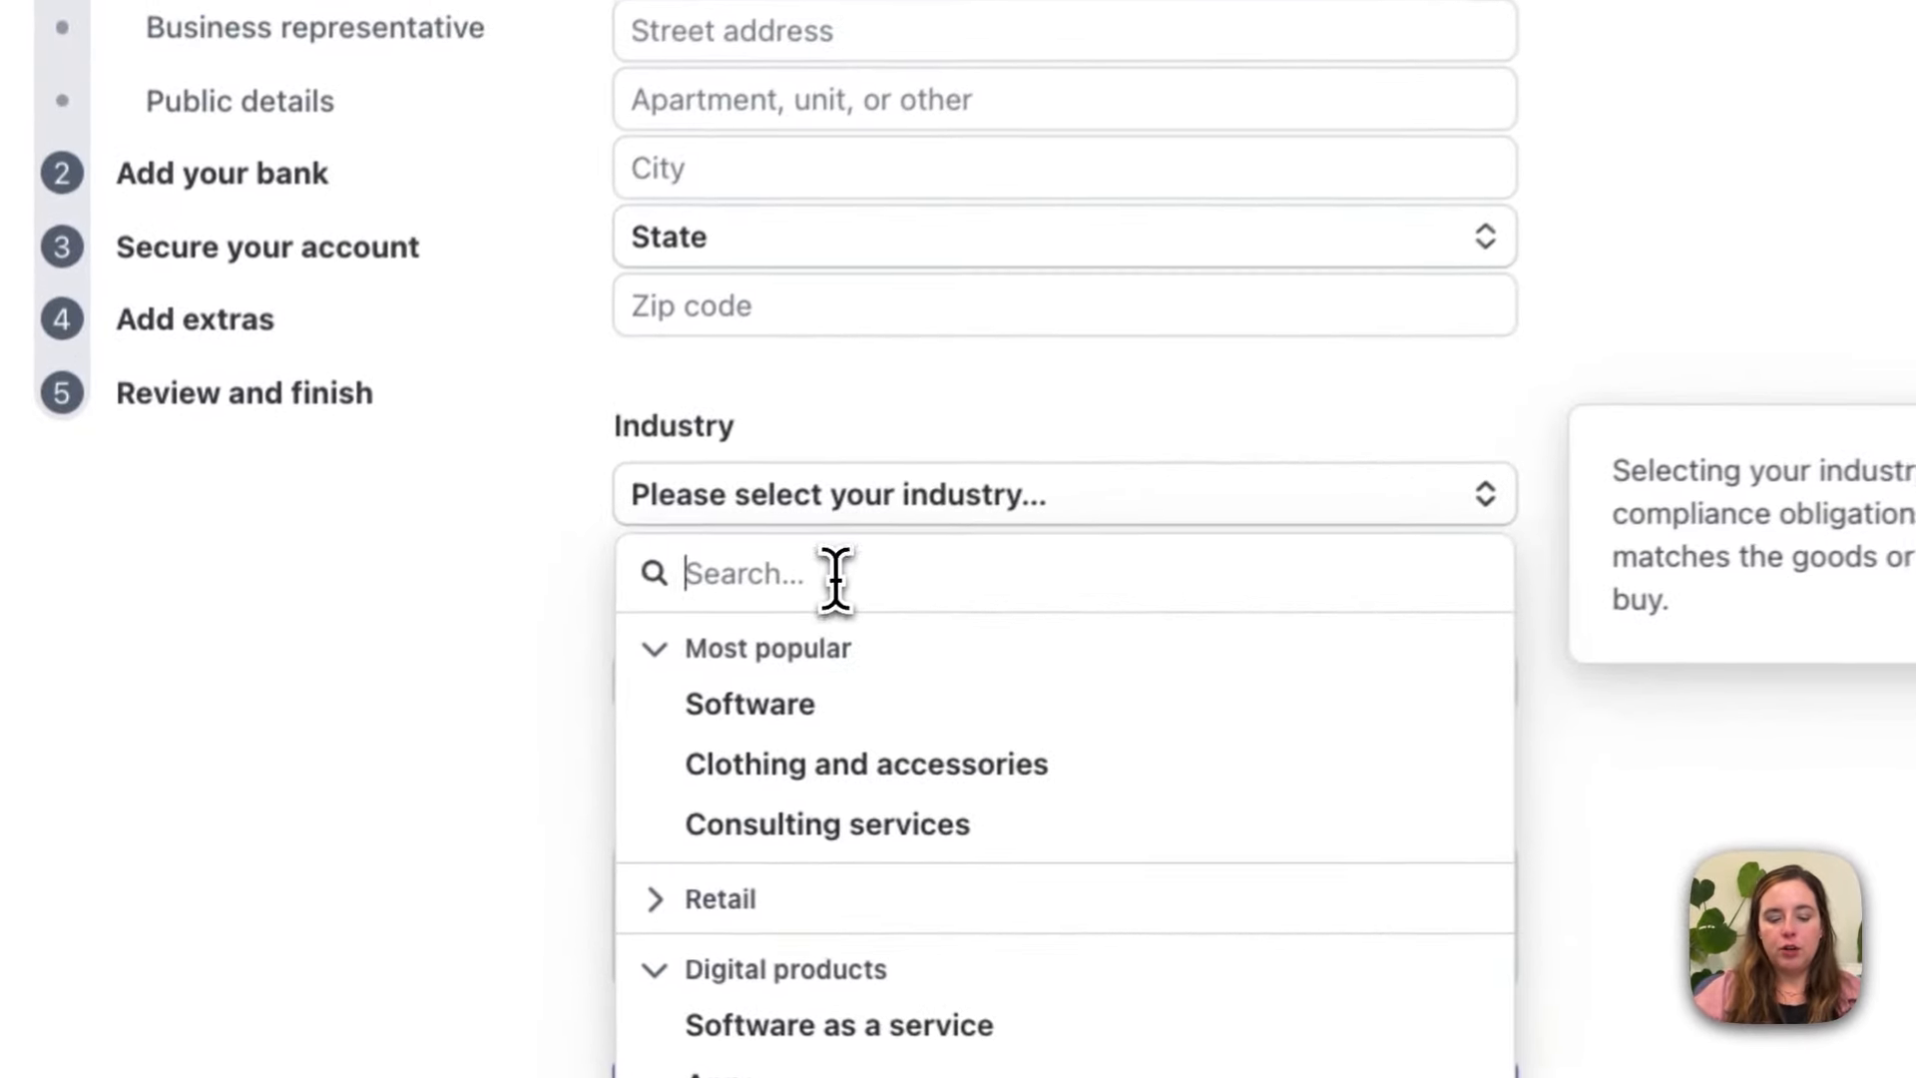
{"action": "type", "text": "you"}
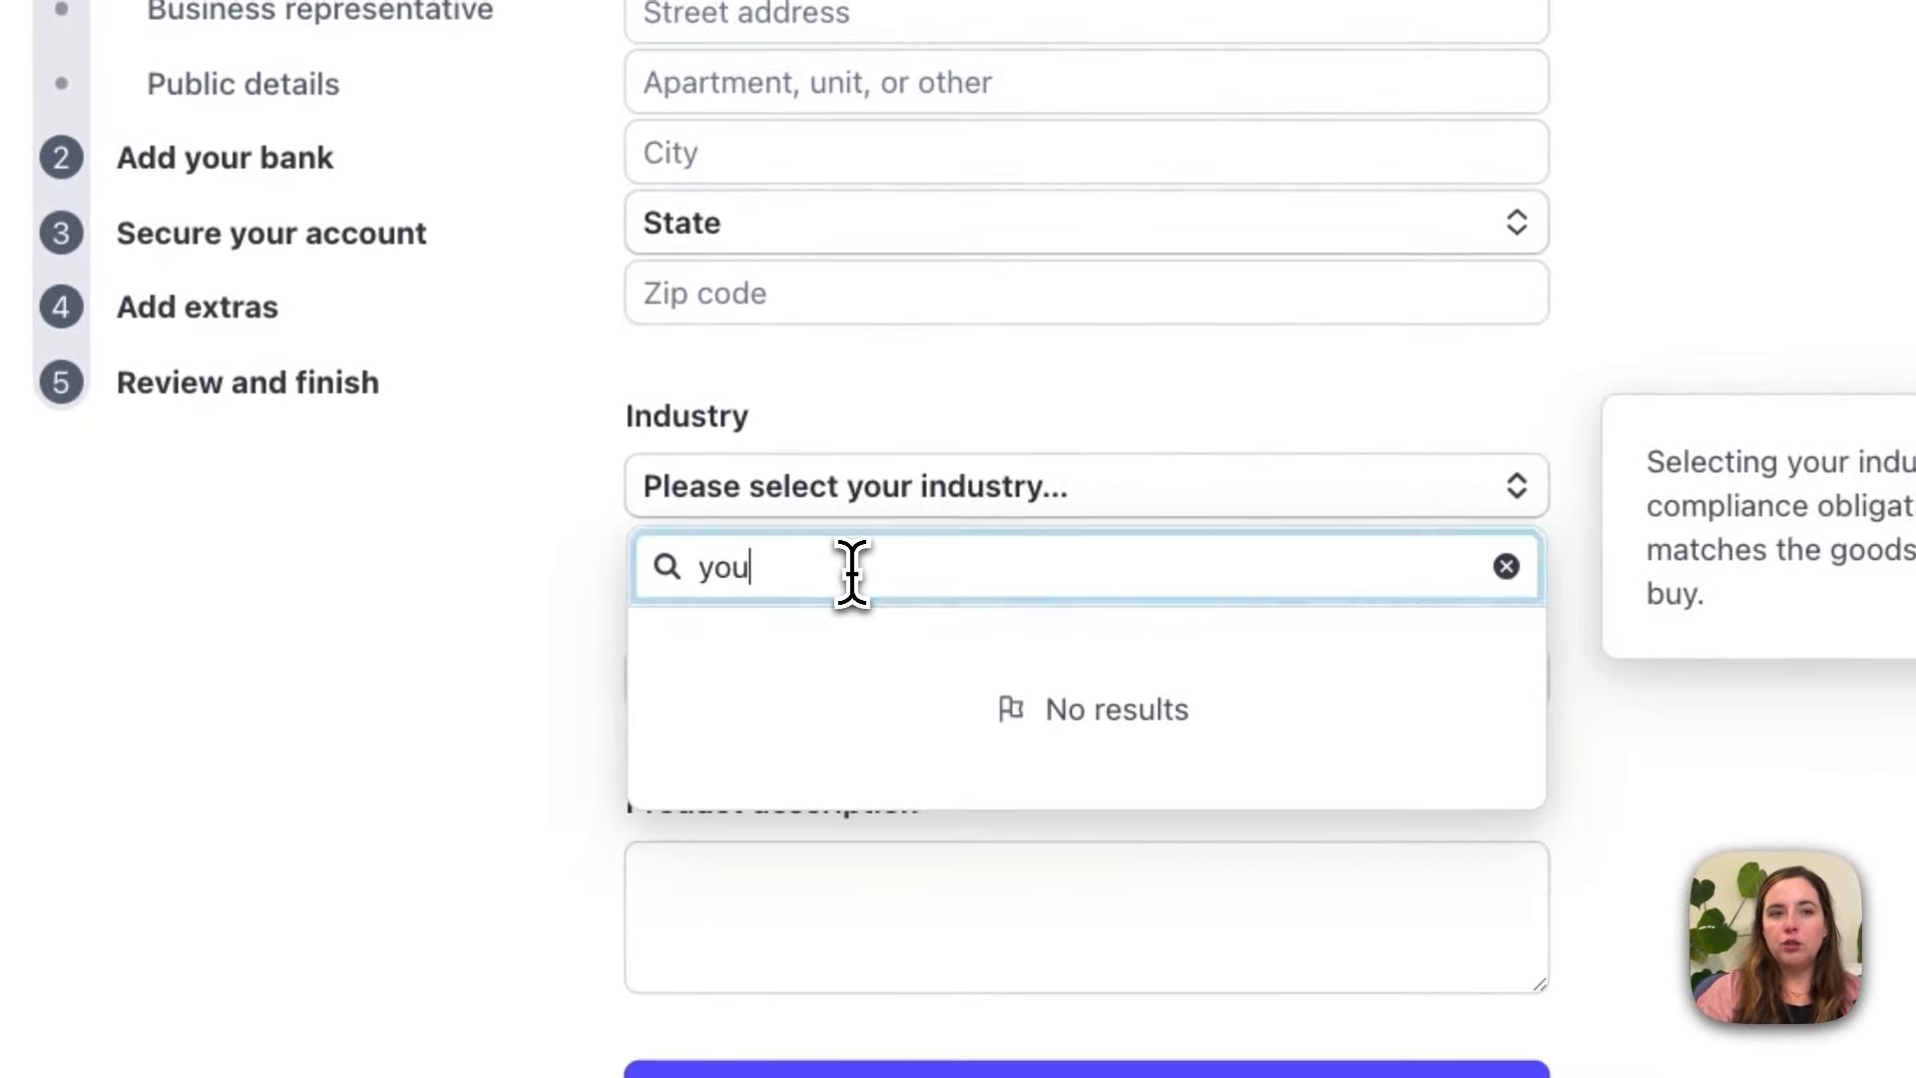
{"action": "type", "text": "tu"}
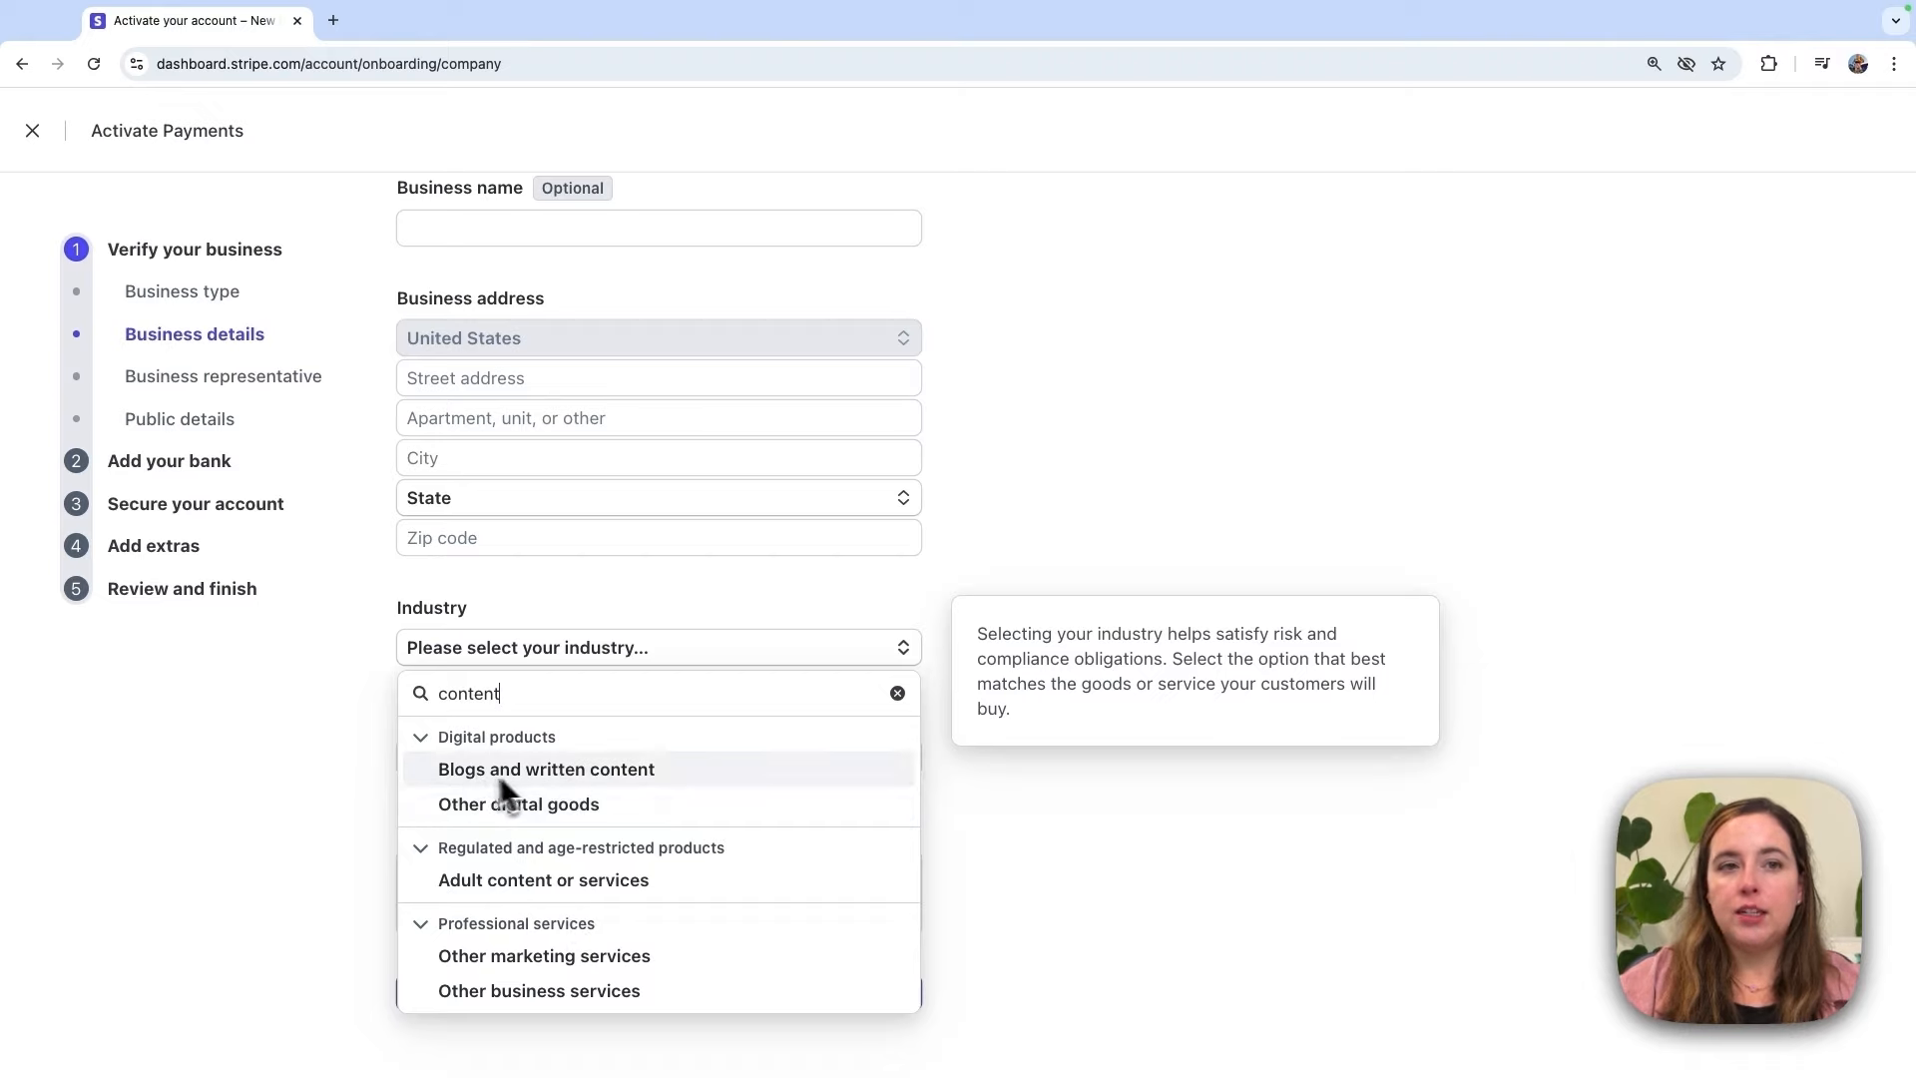
{"action": "left_click", "coordinate": [657, 808]}
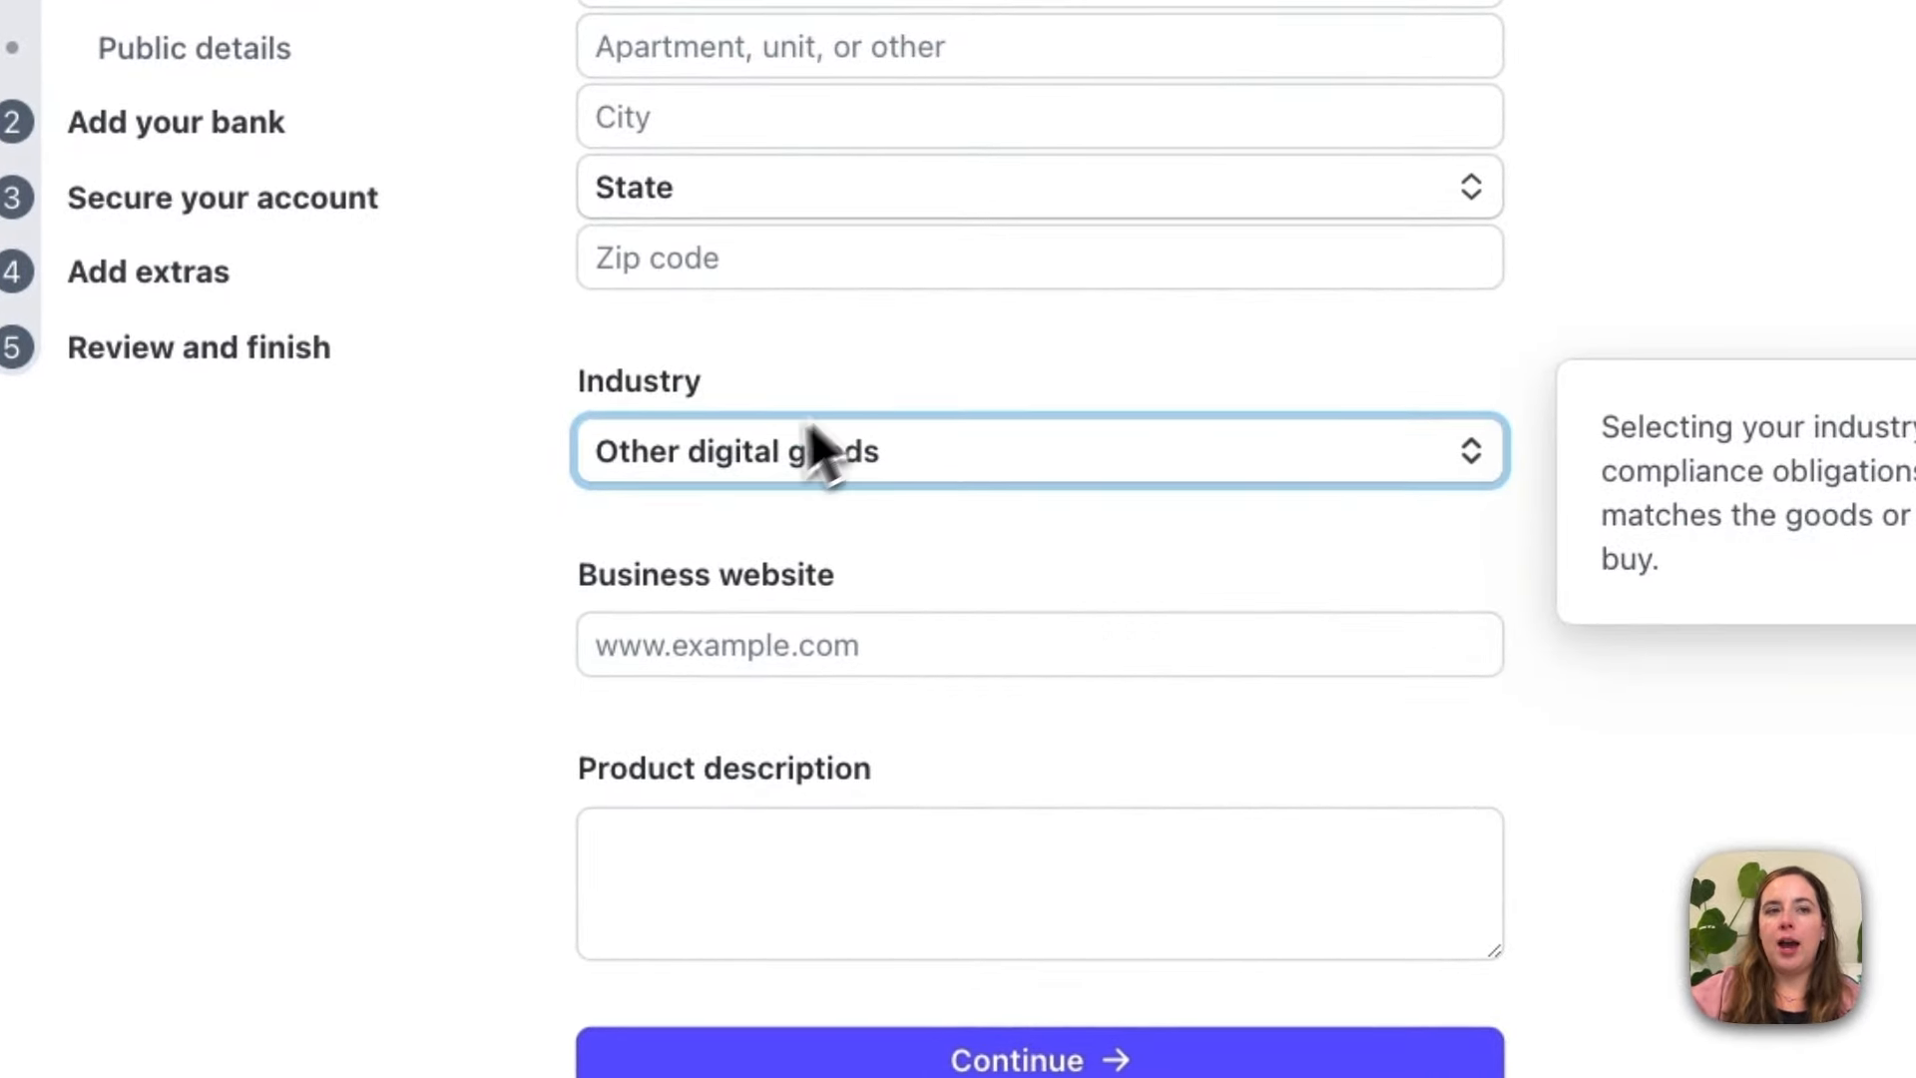
{"action": "left_click", "coordinate": [812, 454]}
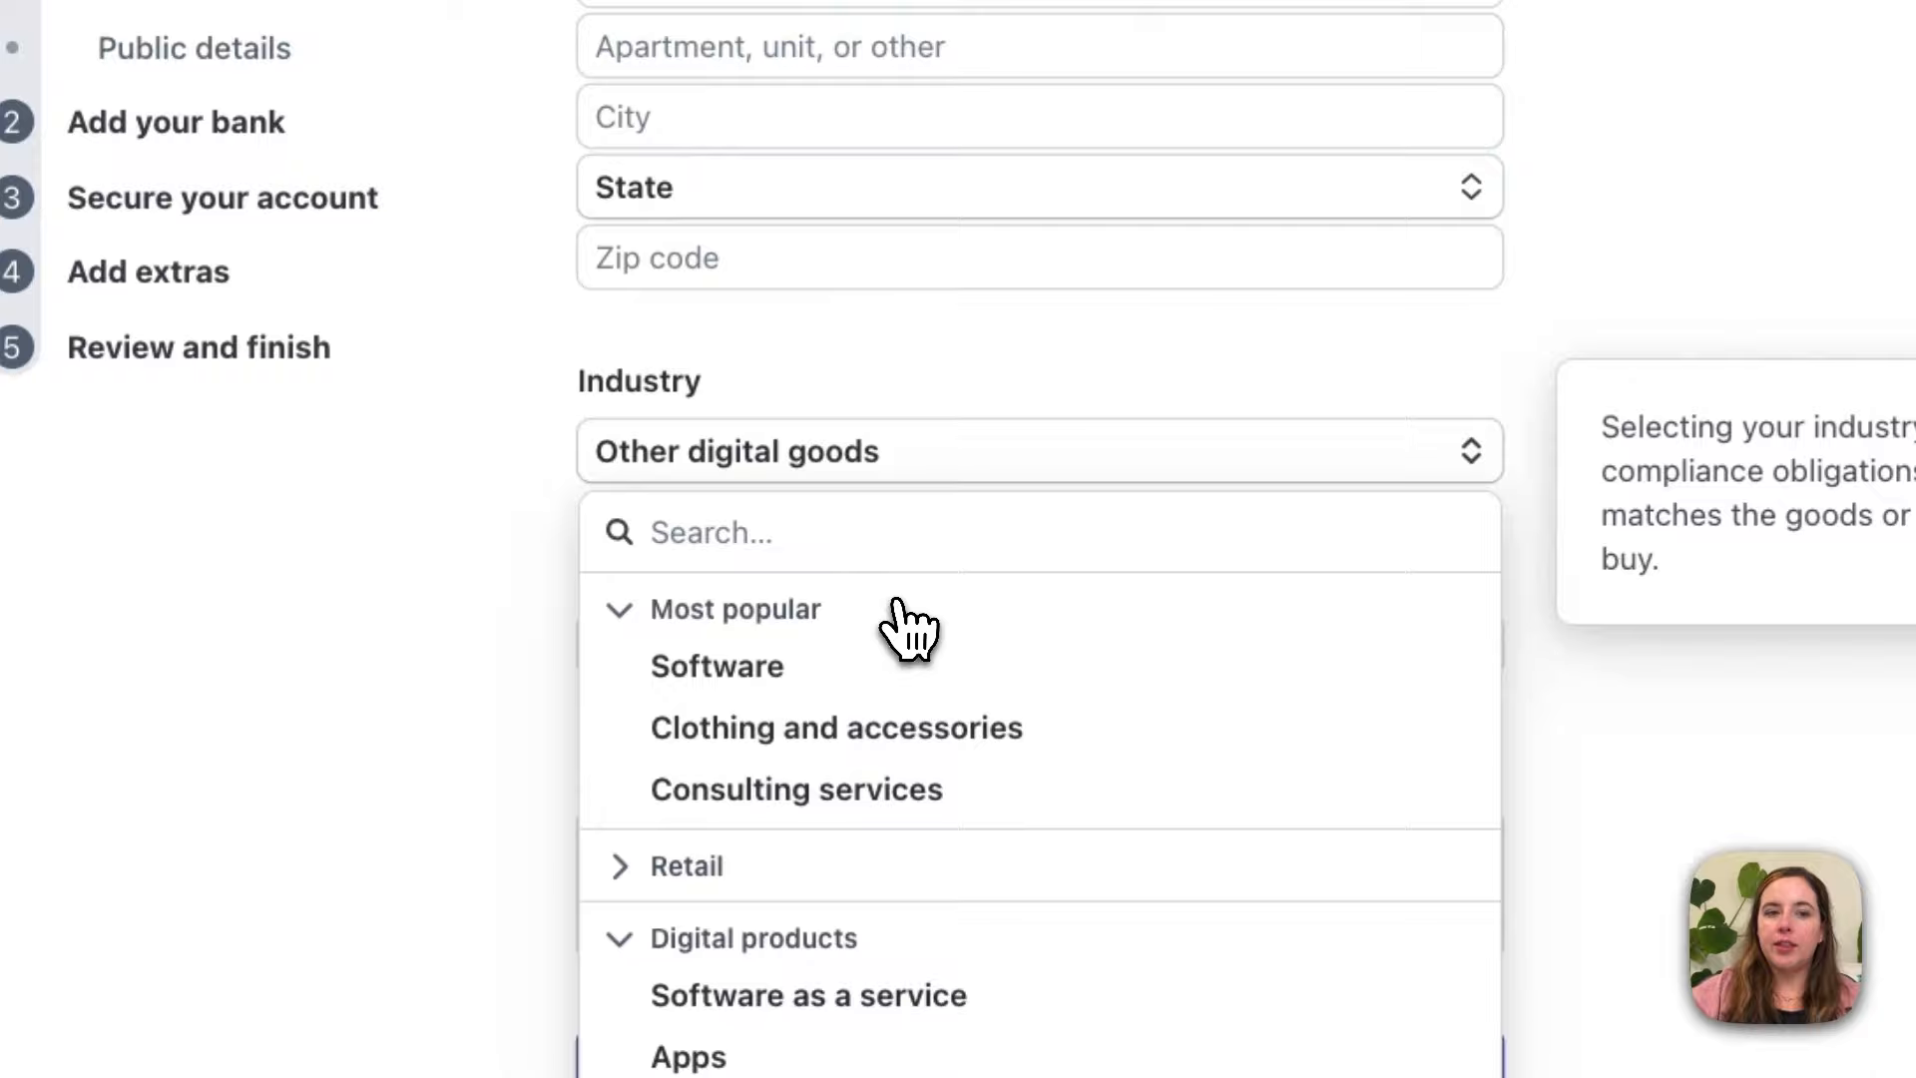
Step: Enter the business website and a digital-products description, then submit the business details
{"action": "left_click", "coordinate": [1606, 702]}
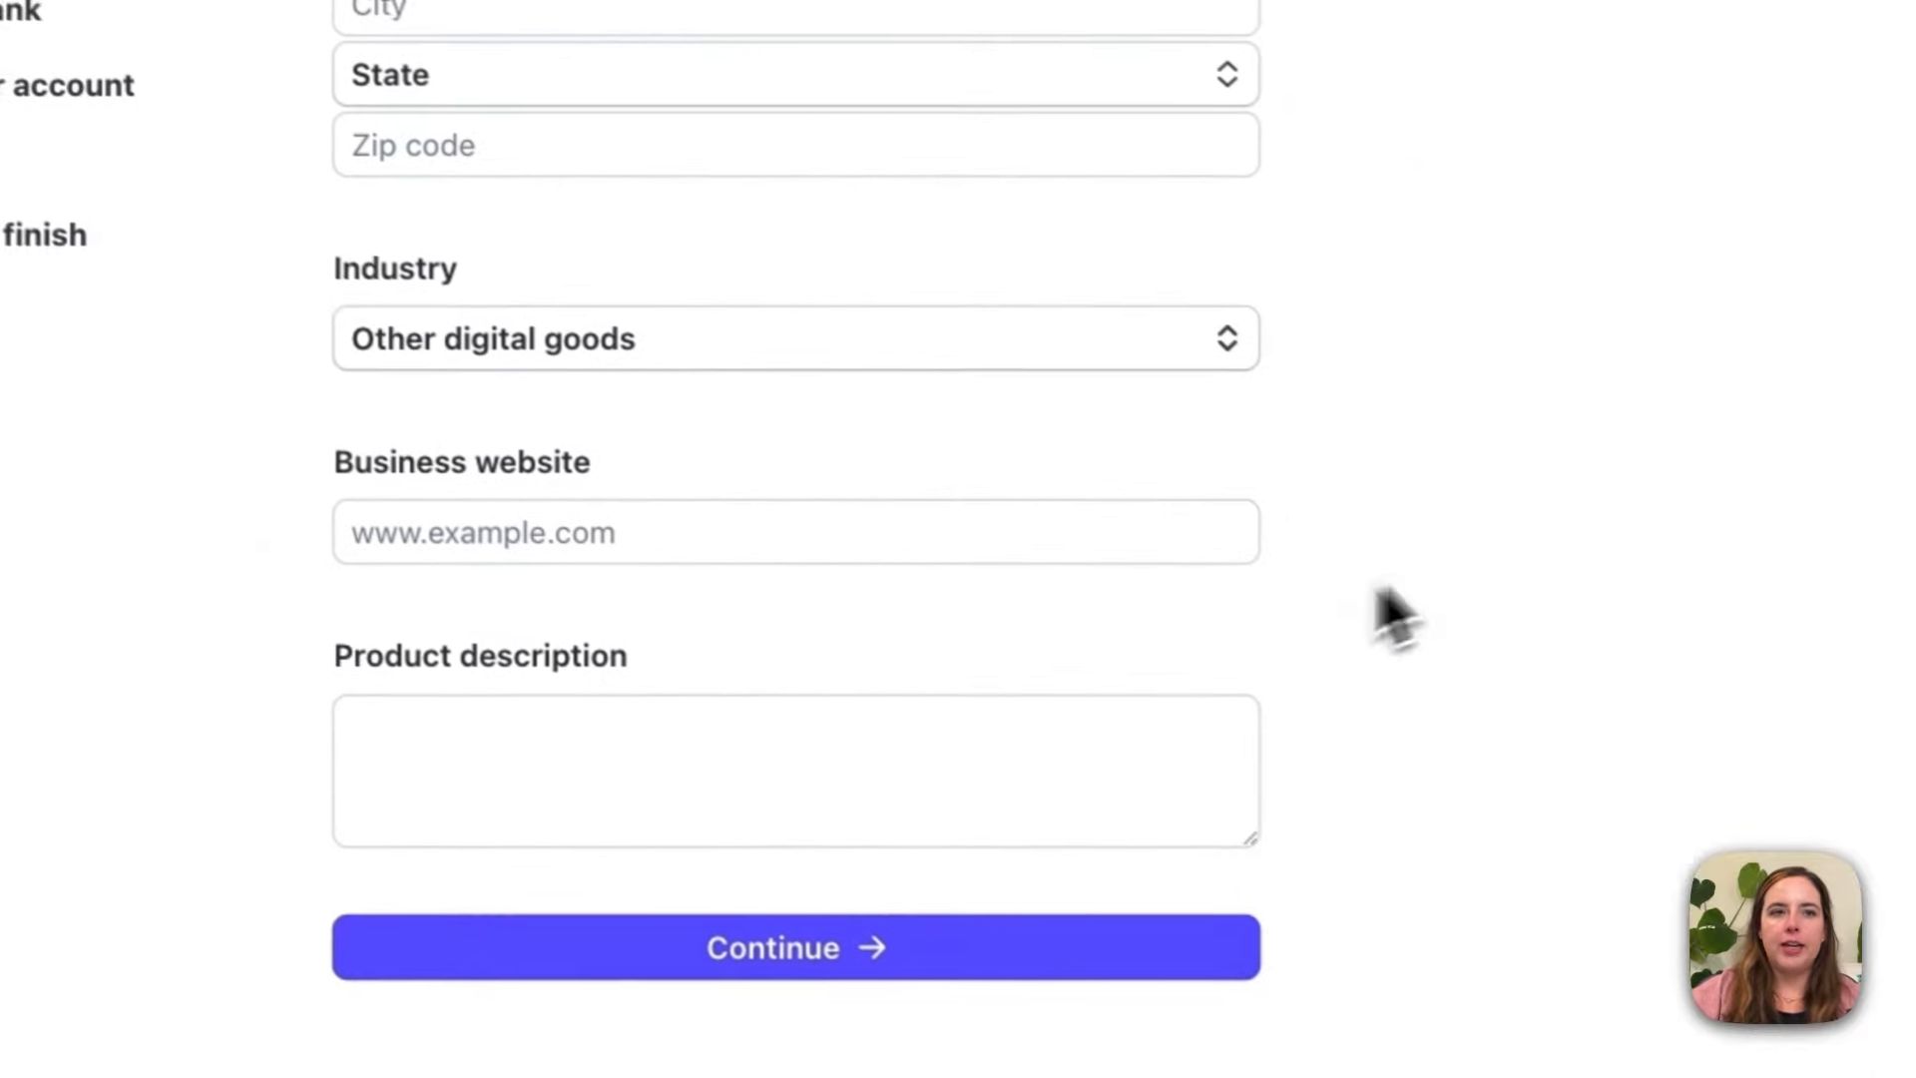
{"action": "mouse_move", "coordinate": [658, 537]}
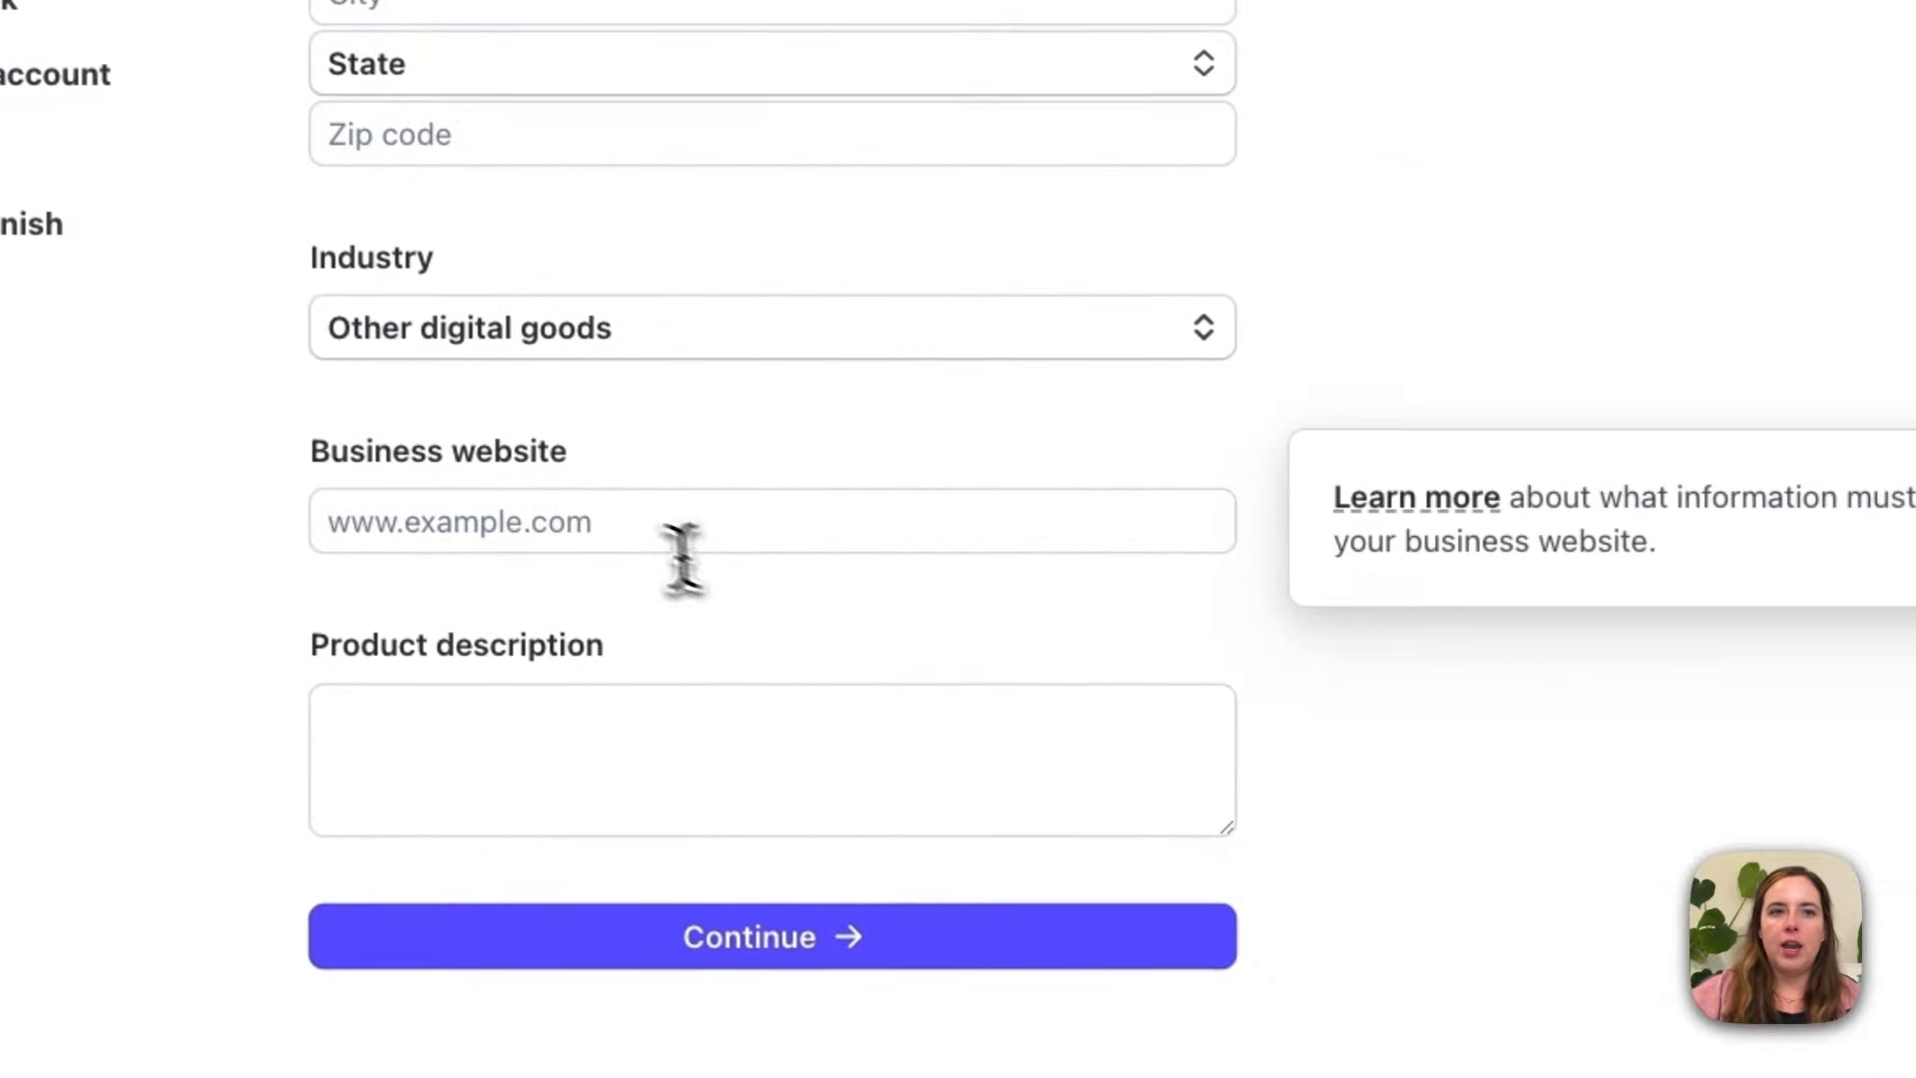
{"action": "left_click", "coordinate": [629, 521]}
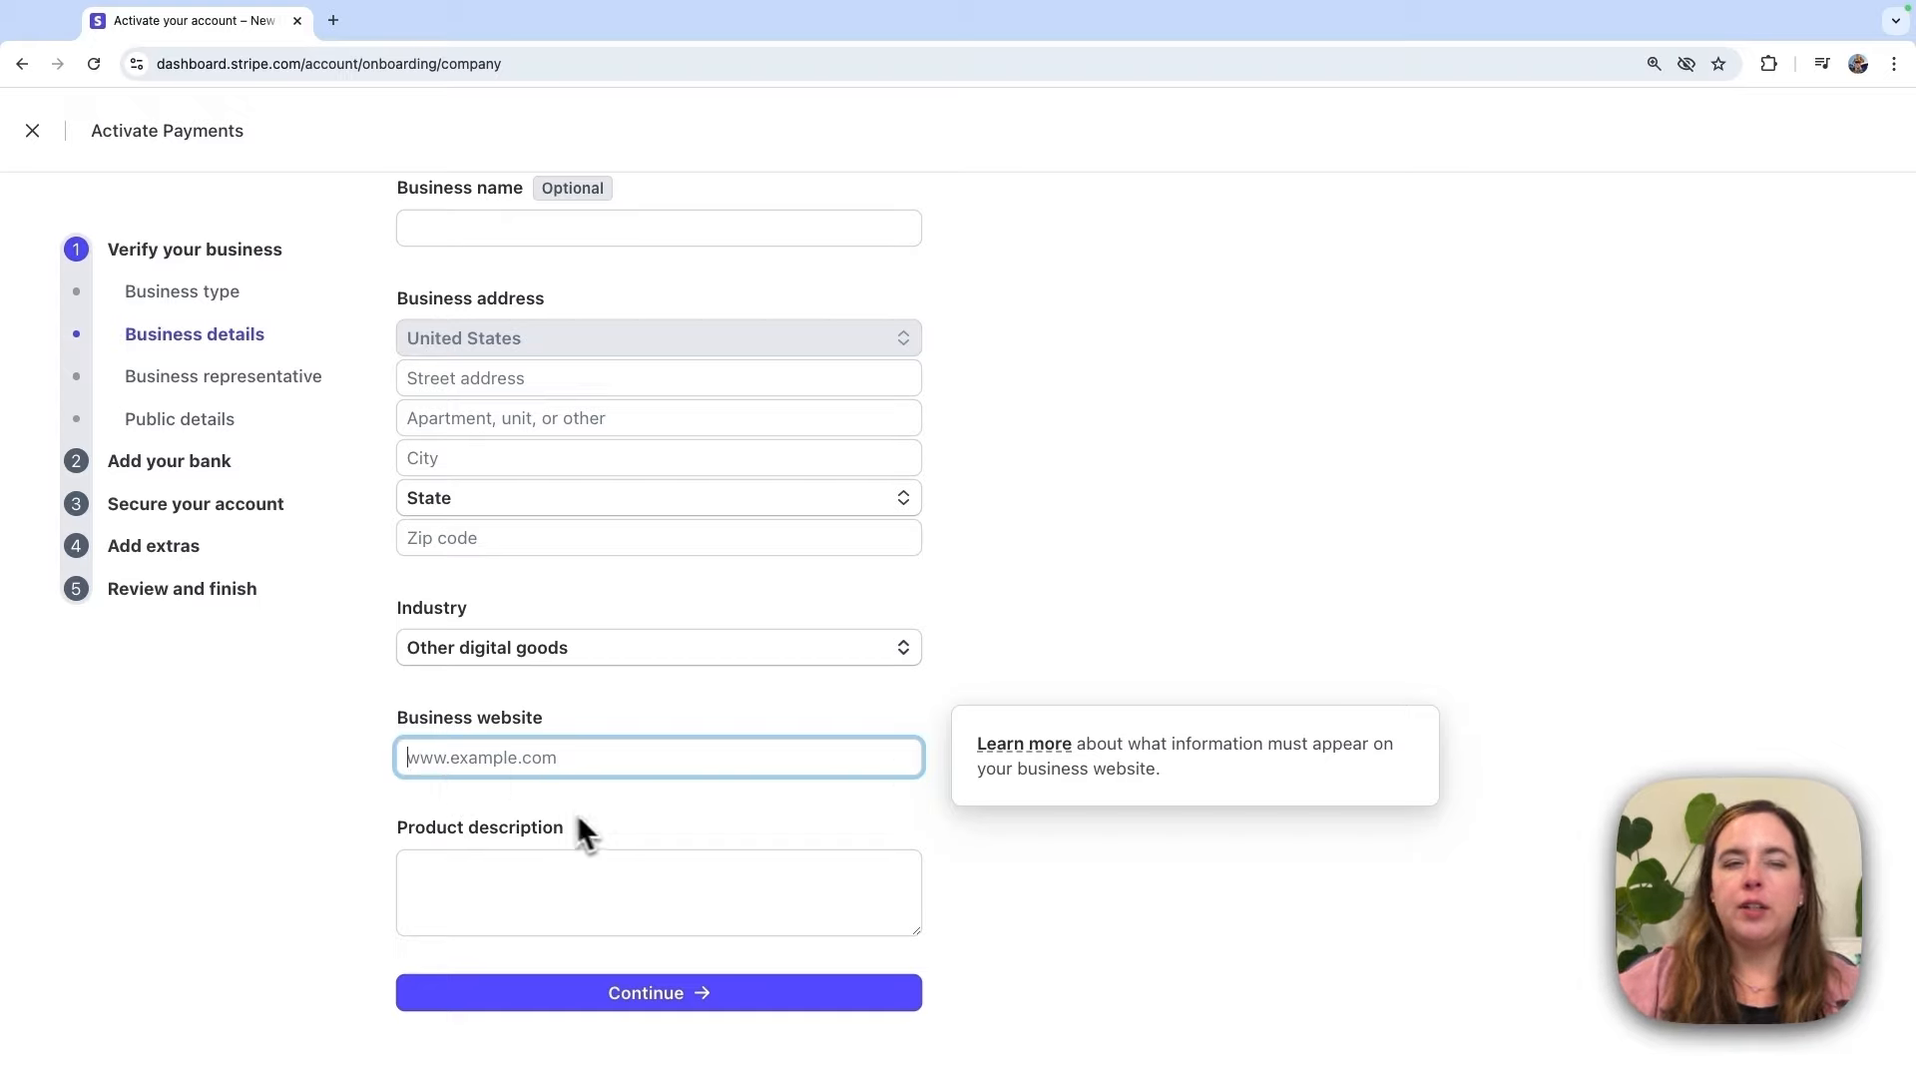
{"action": "scroll", "coordinate": [559, 879], "scroll_direction": "down", "scroll_amount": 1}
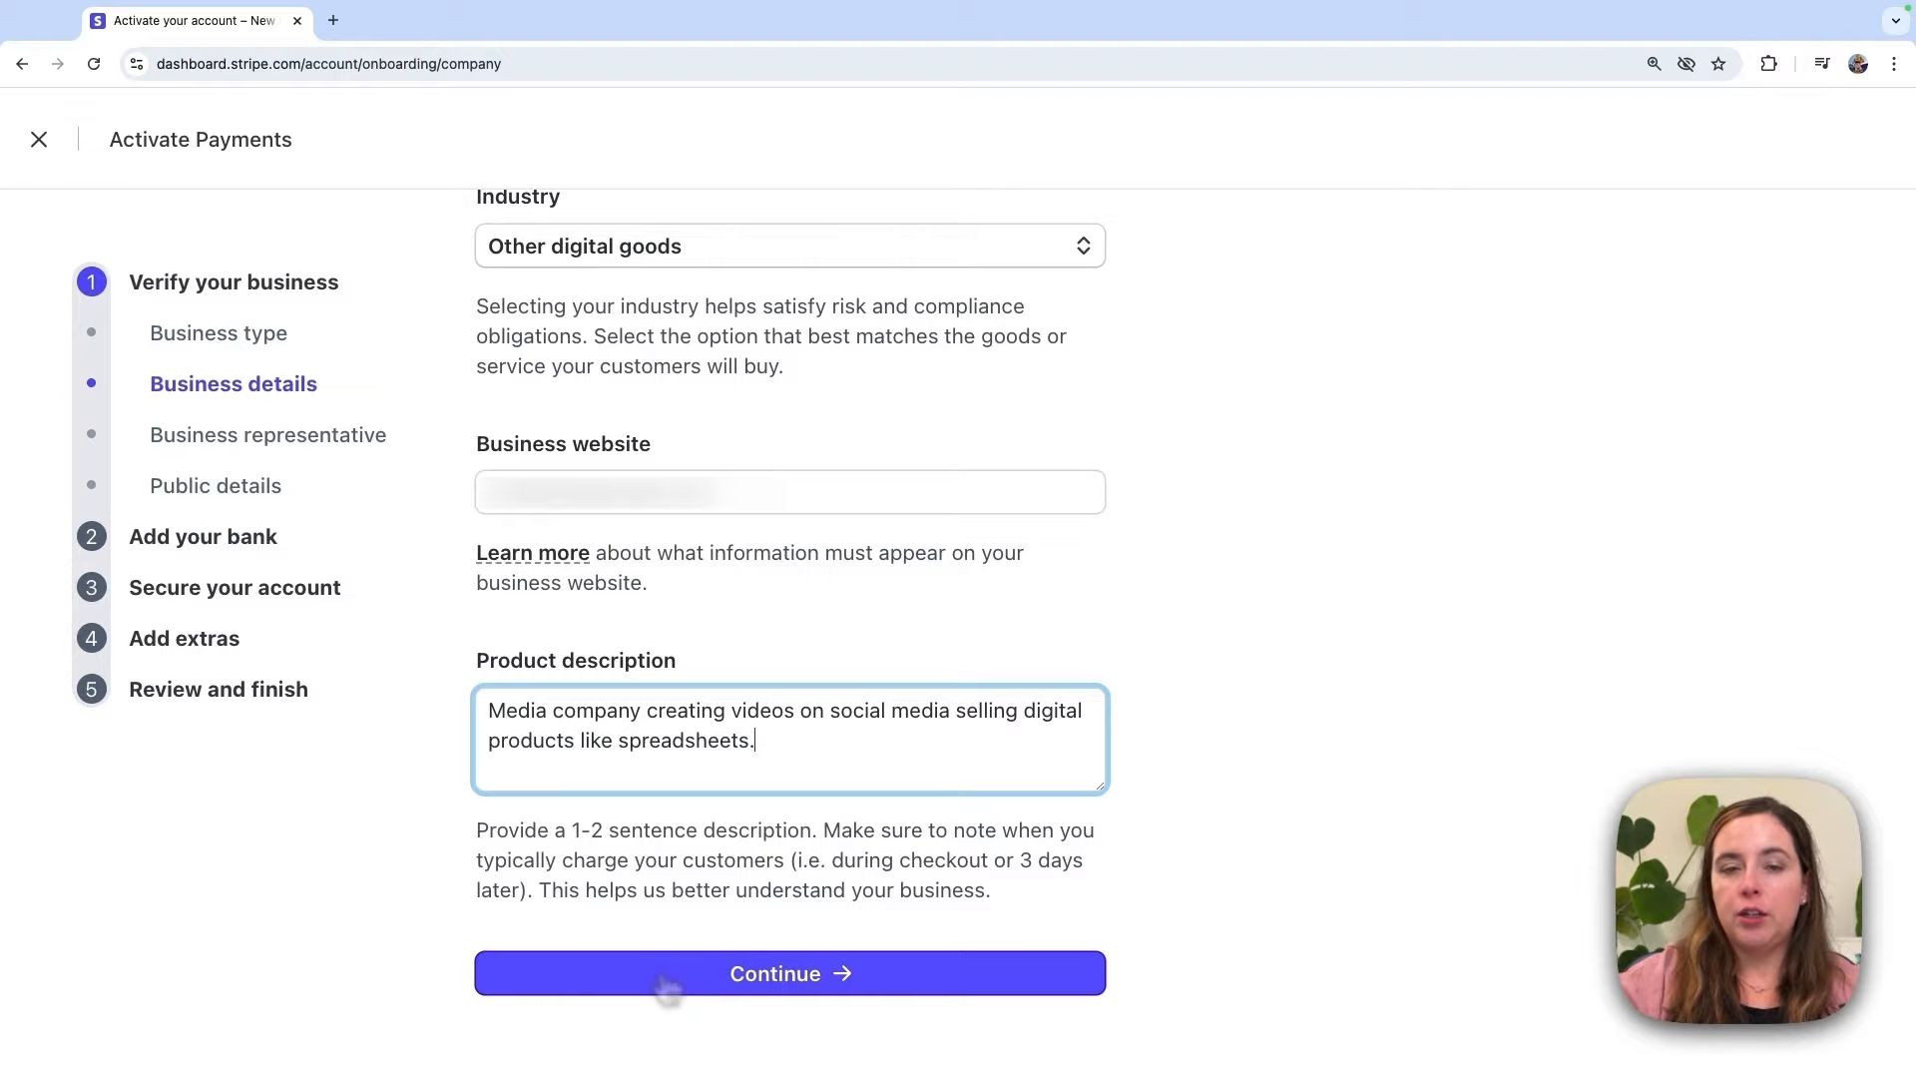
{"action": "left_click", "coordinate": [666, 983]}
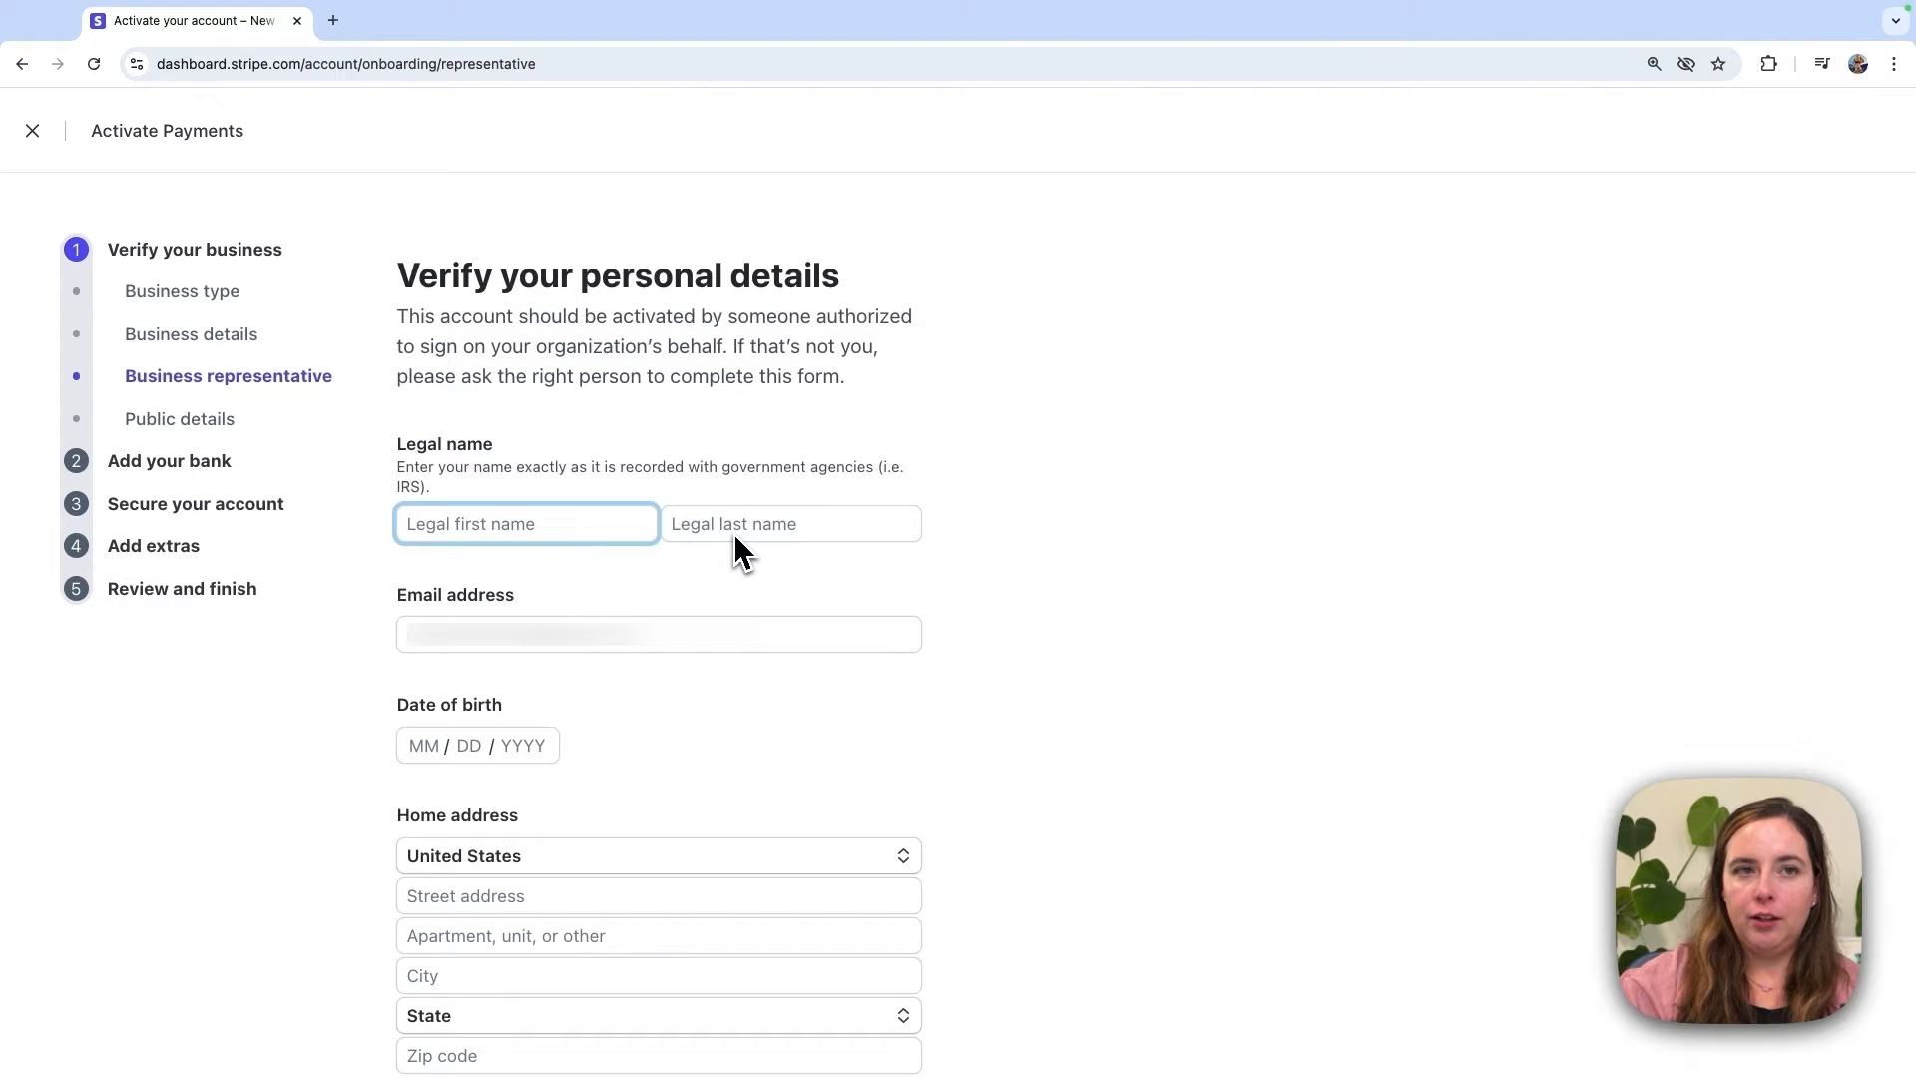
Step: Fill in the representative's name, birth date, Memphis, Tennessee 38117 address, phone and SSN, then continue
{"action": "scroll", "coordinate": [769, 554], "scroll_direction": "down", "scroll_amount": 1}
{"action": "scroll", "coordinate": [772, 549], "scroll_direction": "down", "scroll_amount": 3}
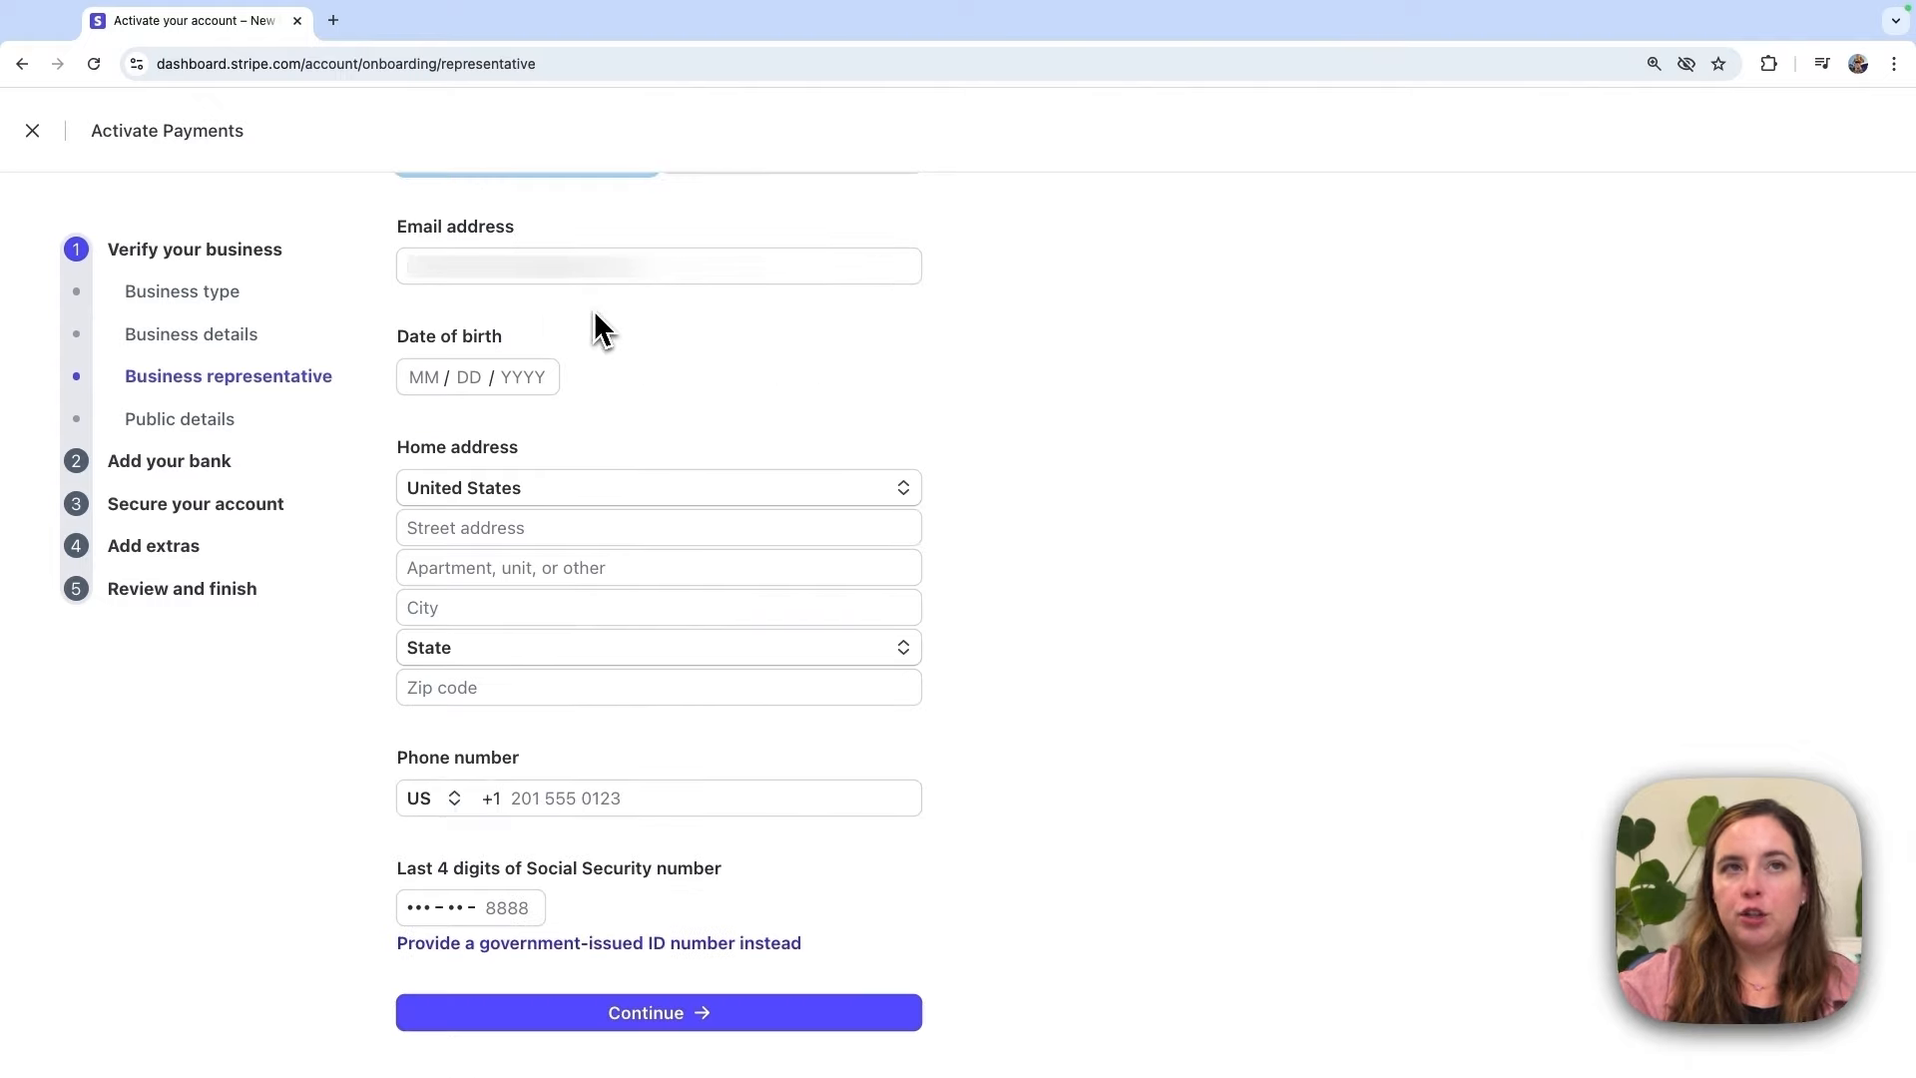
{"action": "scroll", "coordinate": [1003, 467], "scroll_direction": "down", "scroll_amount": 1}
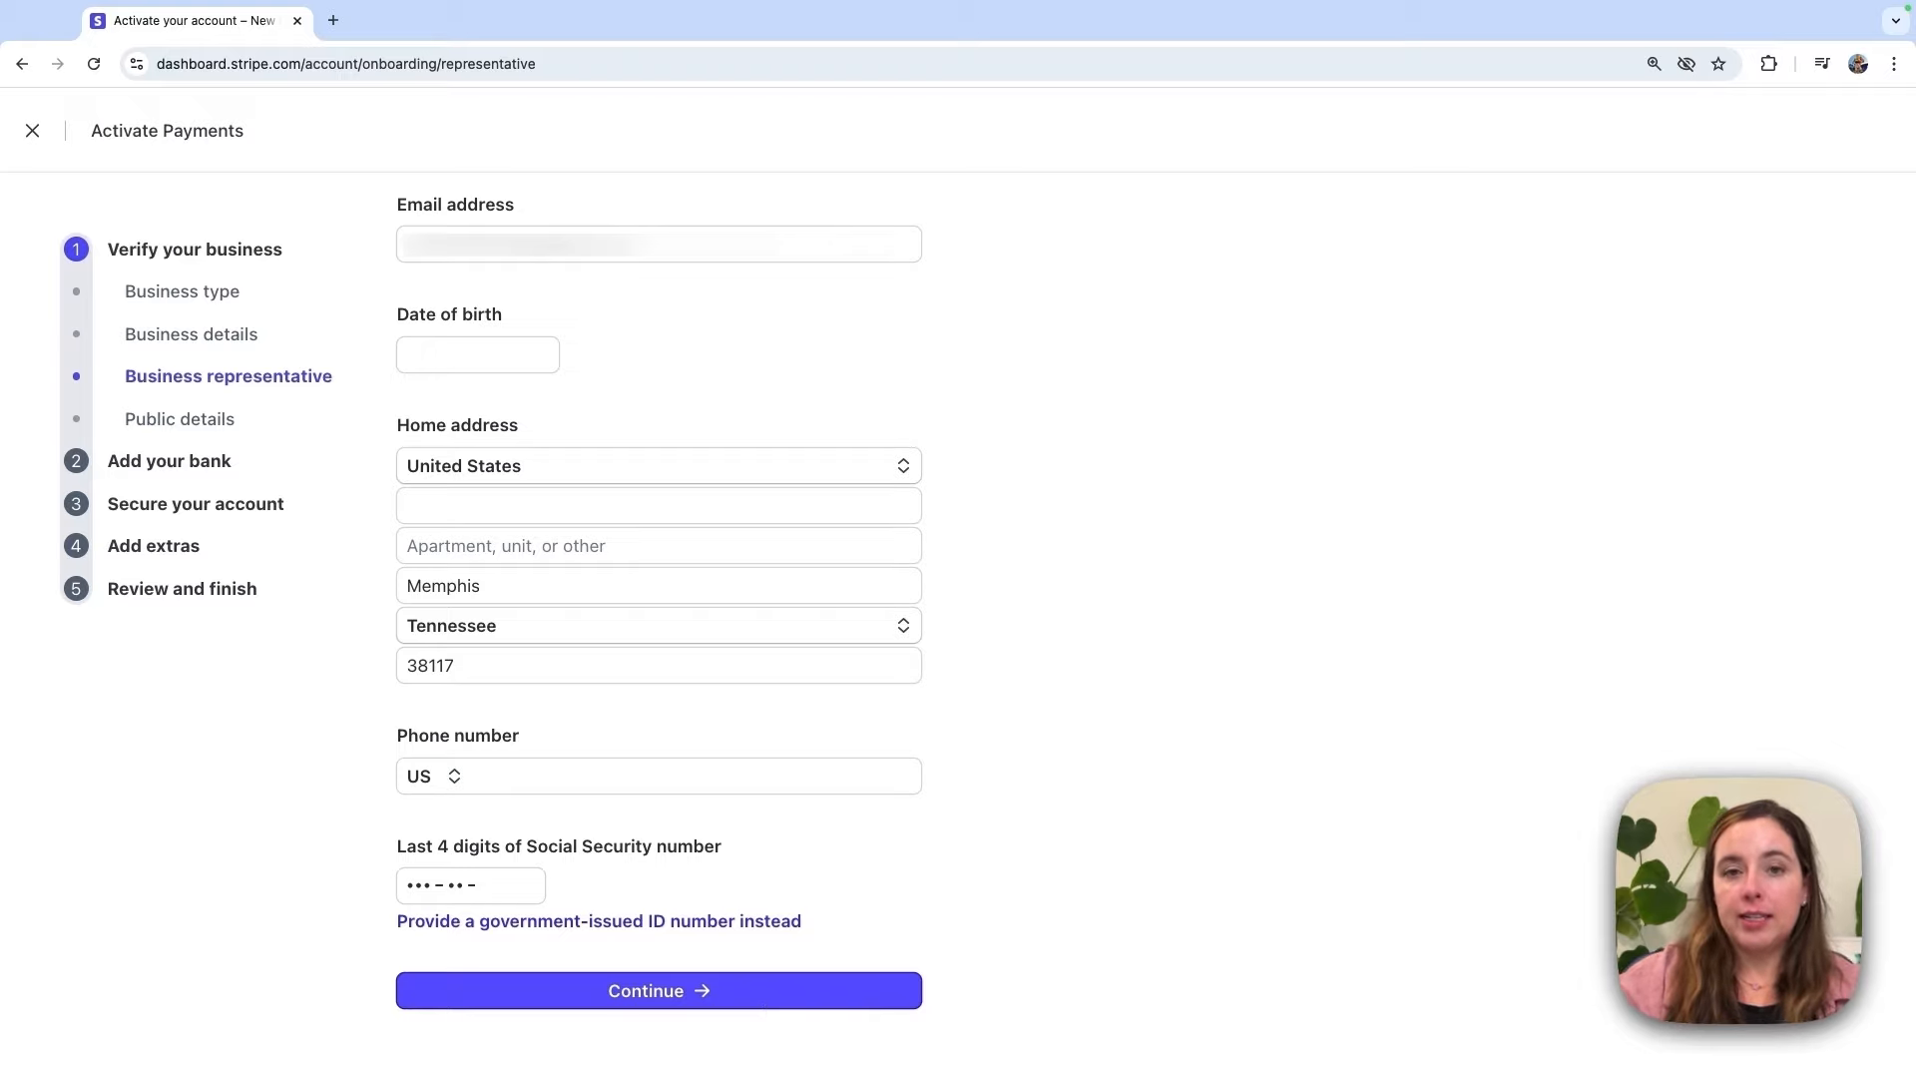
{"action": "left_click", "coordinate": [801, 998]}
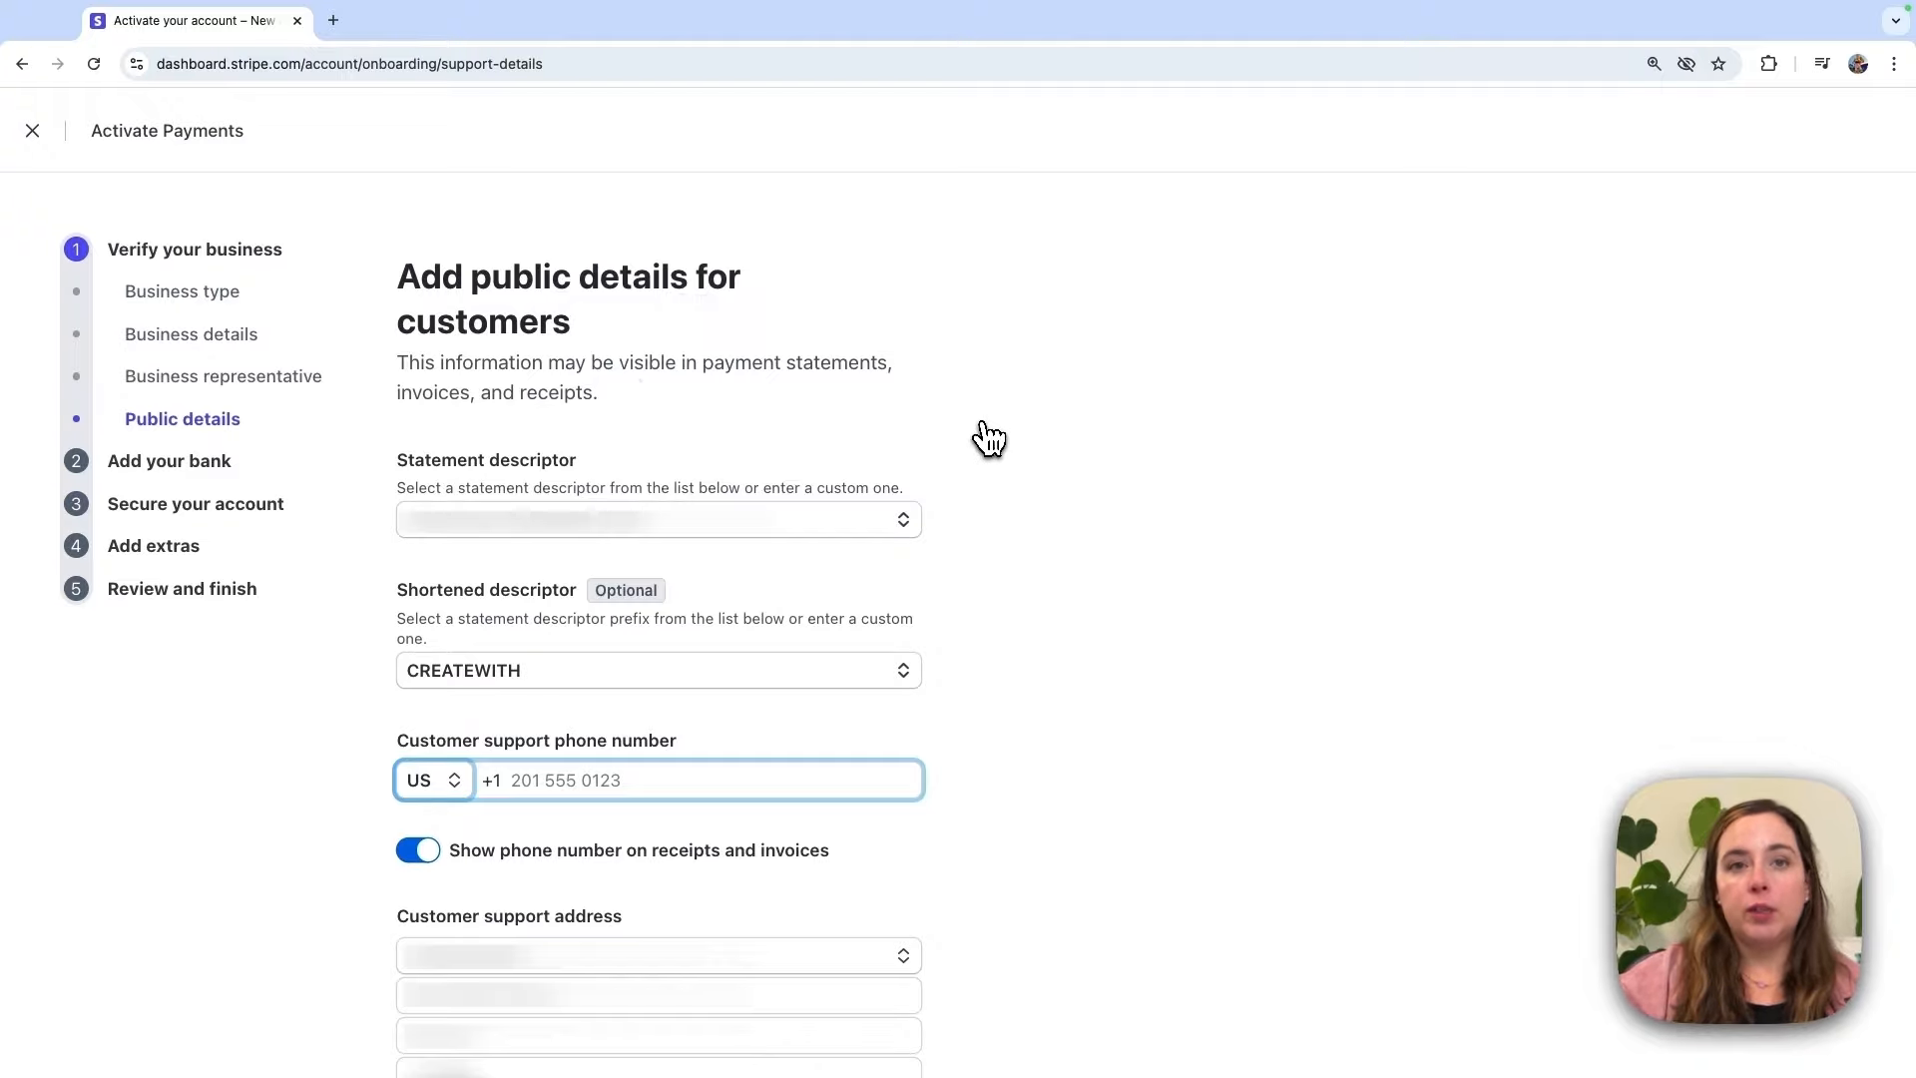
Step: Keep CREATEWITHPENNIES.COM as the statement descriptor after reviewing its preview
{"action": "left_click_drag", "start_coordinate": [706, 363], "coordinate": [888, 365]}
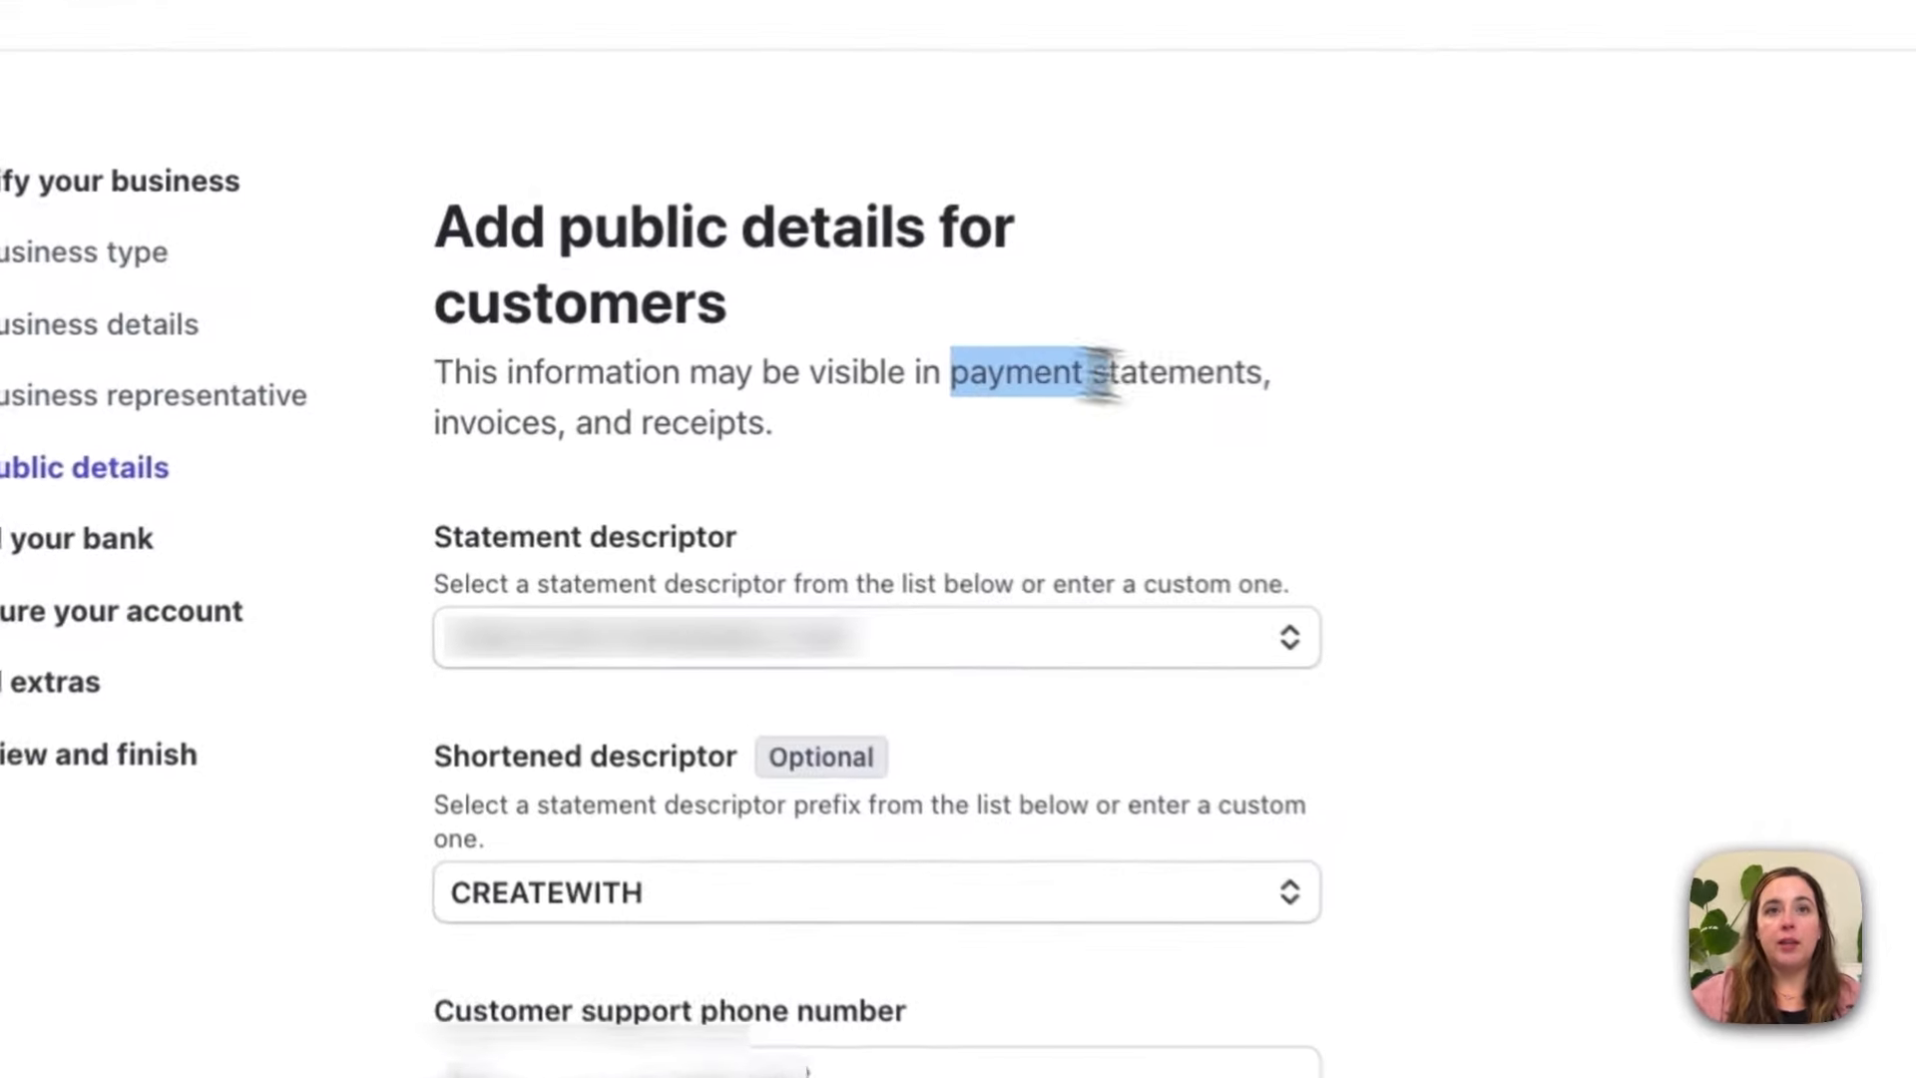
{"action": "left_click_drag", "start_coordinate": [1294, 380], "coordinate": [1302, 377]}
{"action": "left_click_drag", "start_coordinate": [440, 427], "coordinate": [799, 431]}
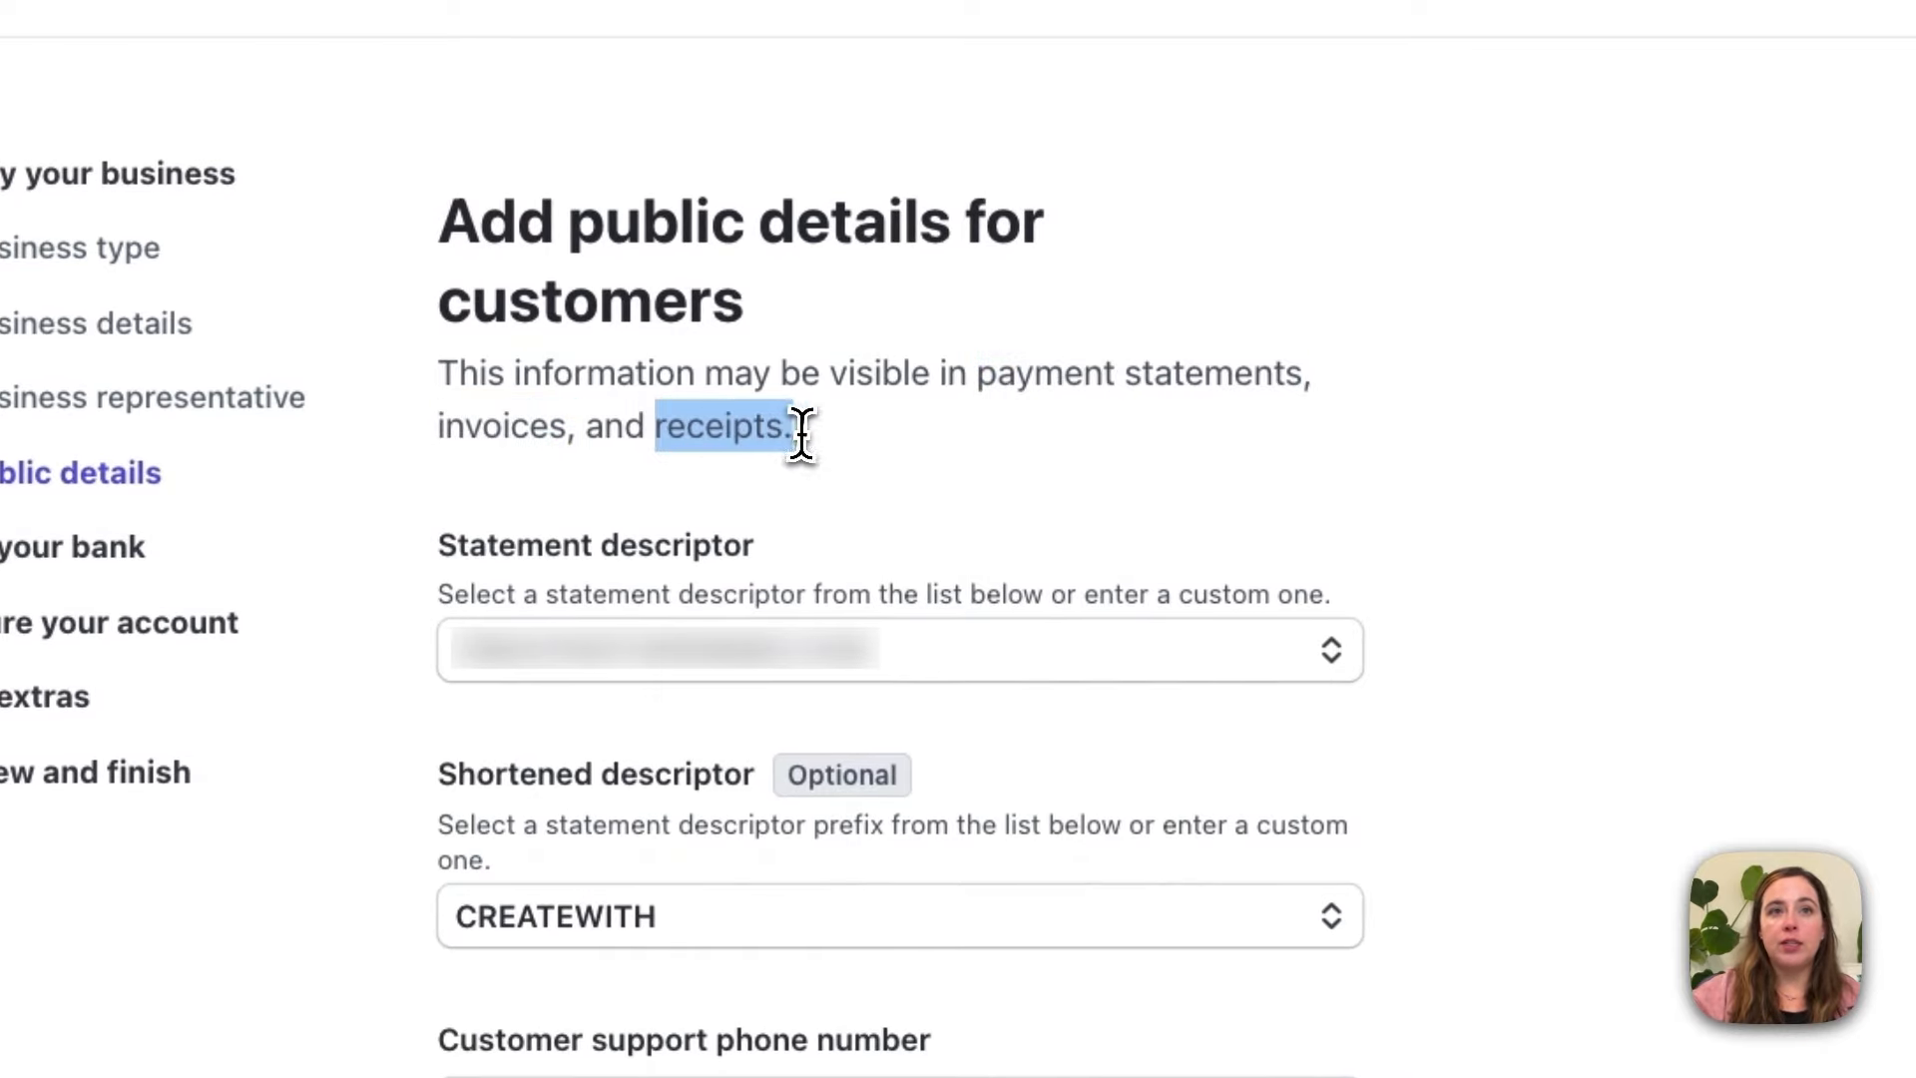
{"action": "left_click", "coordinate": [1138, 479]}
{"action": "left_click", "coordinate": [1321, 648]}
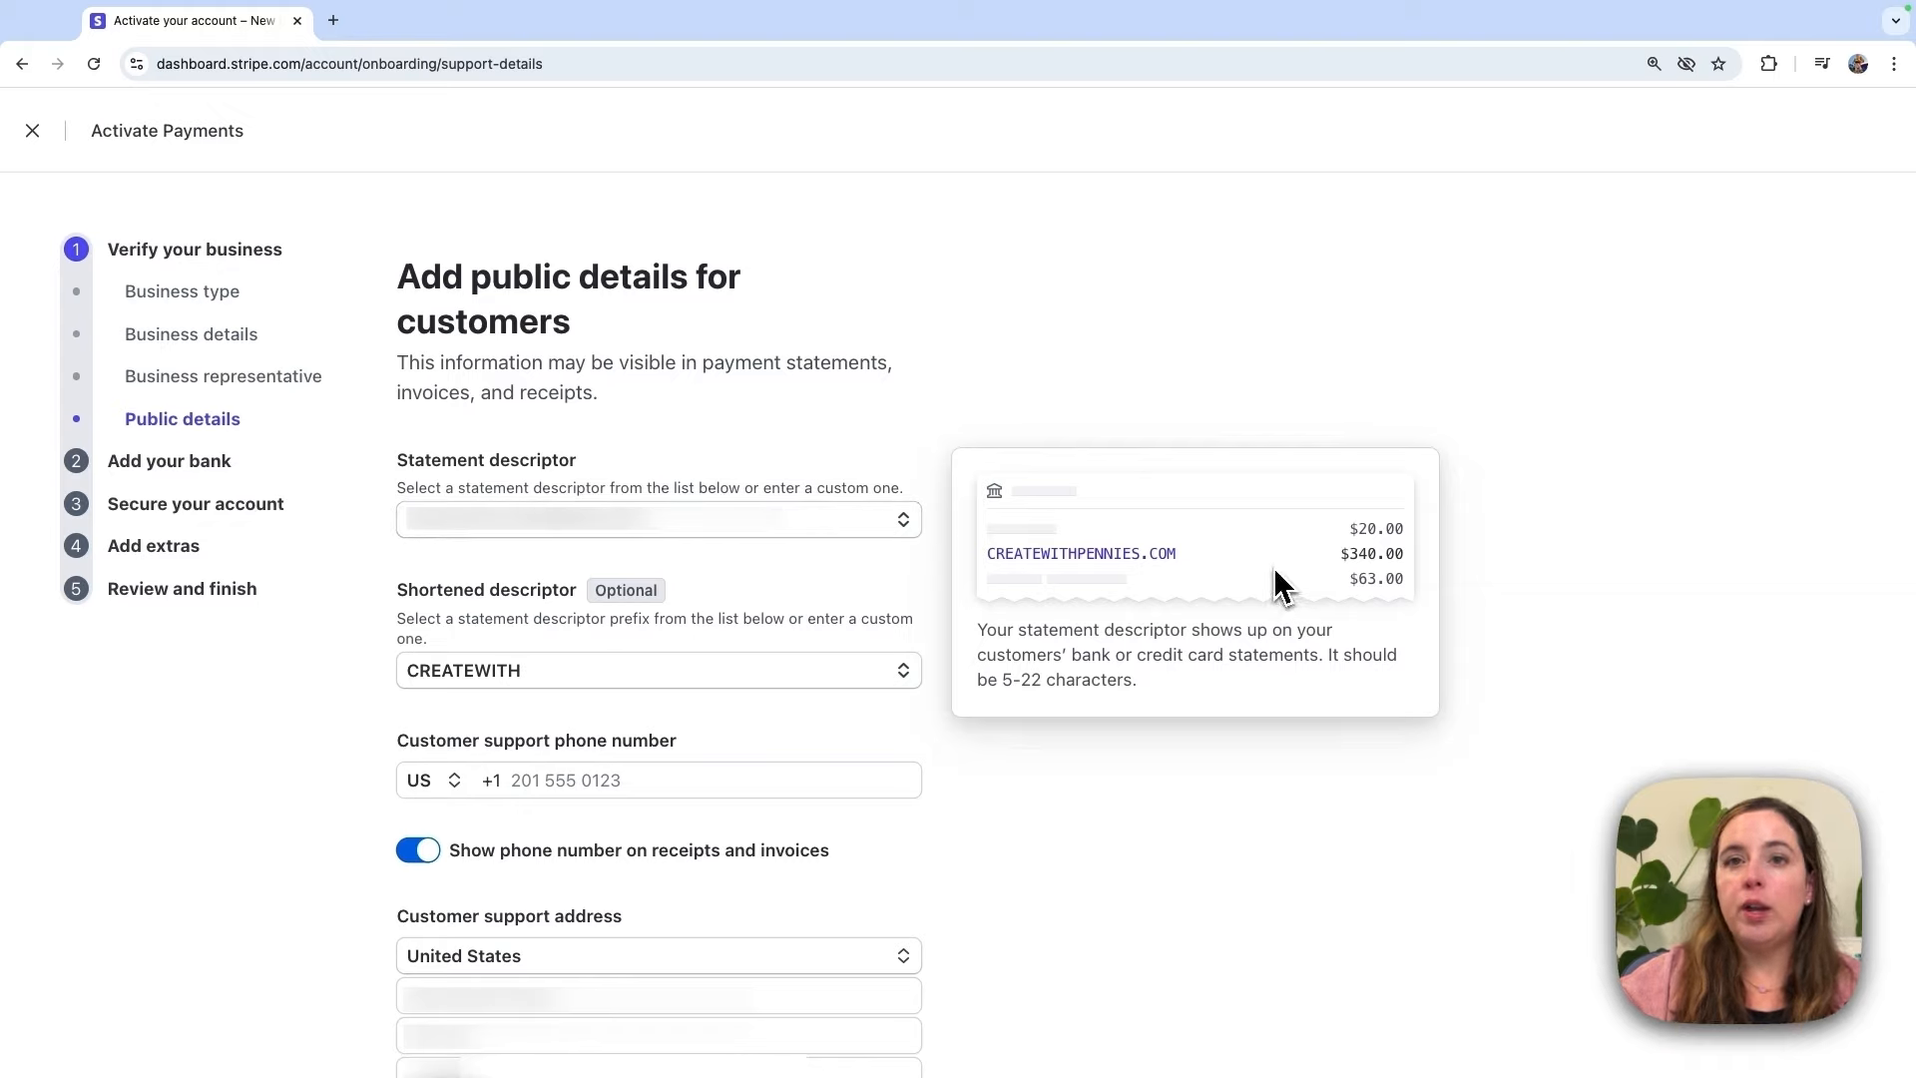
{"action": "left_click", "coordinate": [905, 525]}
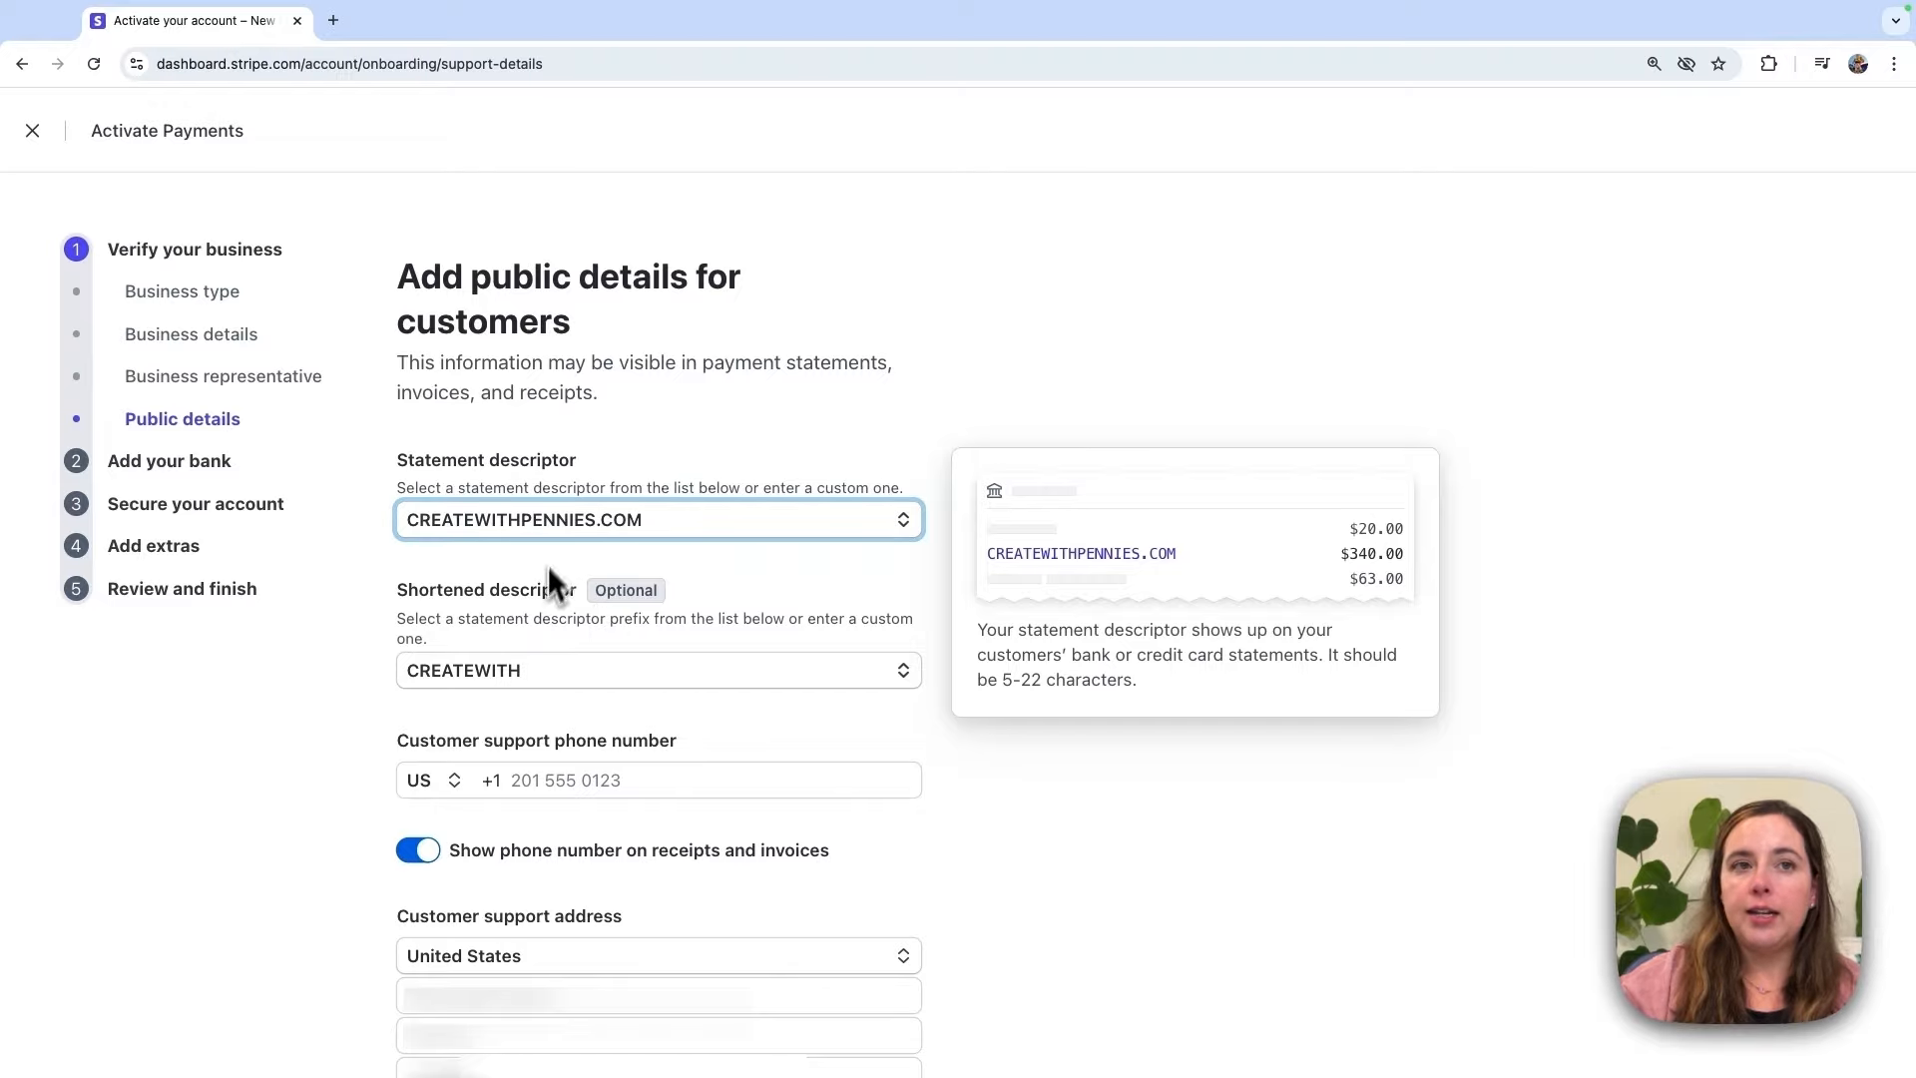
Step: Set the shortened descriptor to CWPENNIES
{"action": "left_click", "coordinate": [818, 674]}
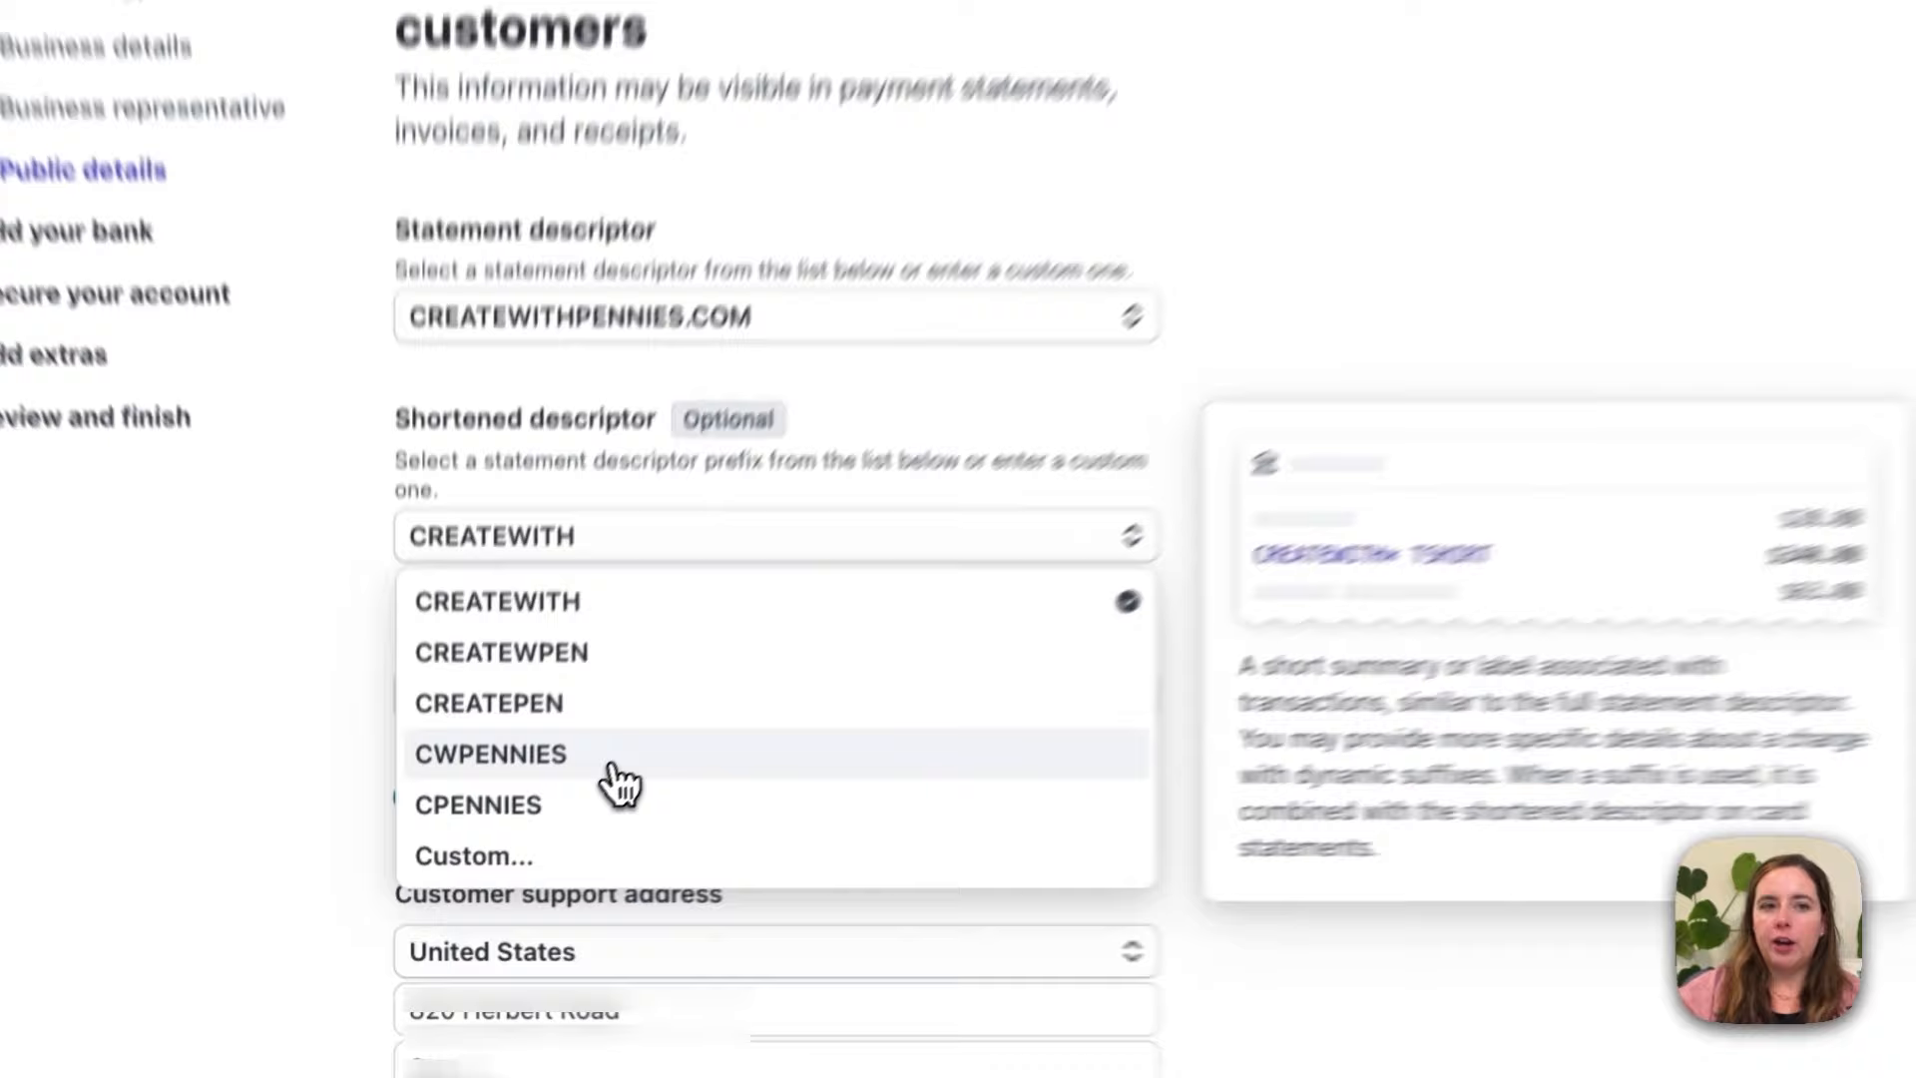
{"action": "left_click", "coordinate": [524, 822]}
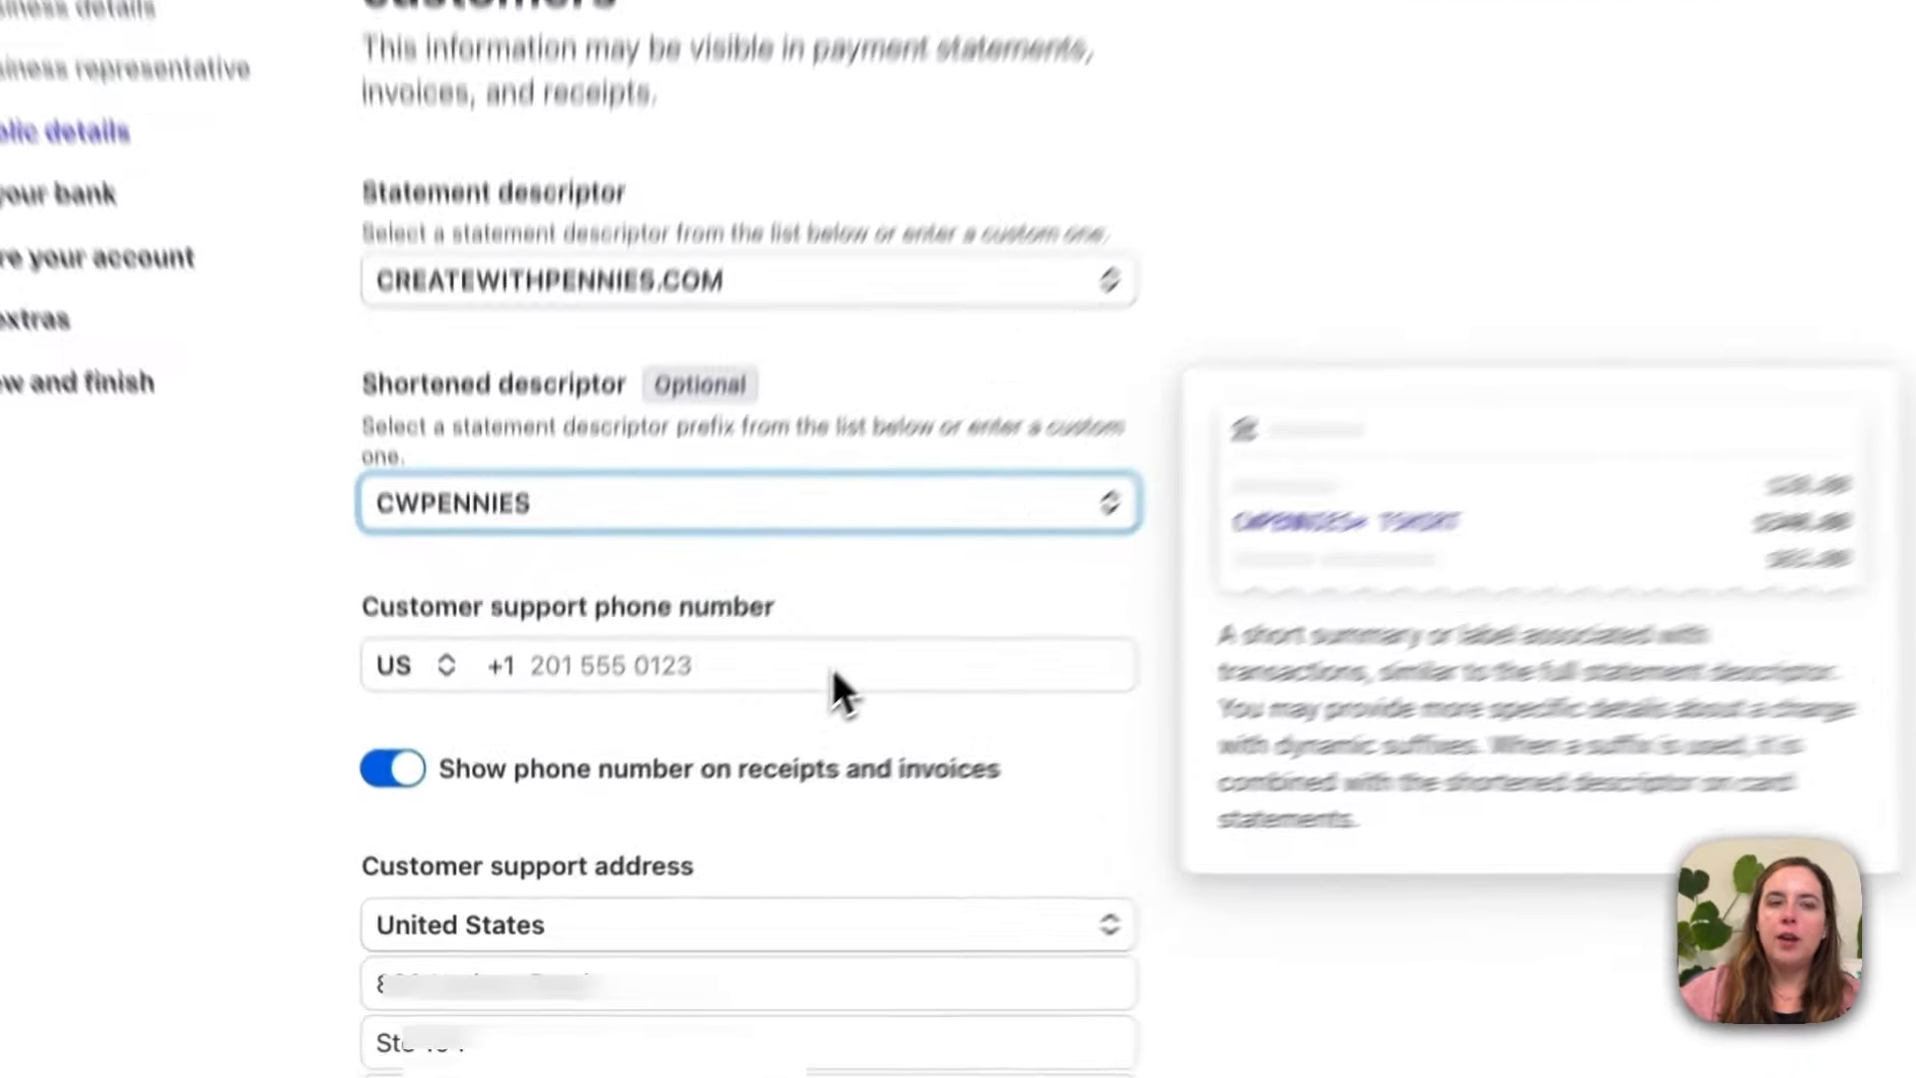
{"action": "left_click", "coordinate": [832, 667]}
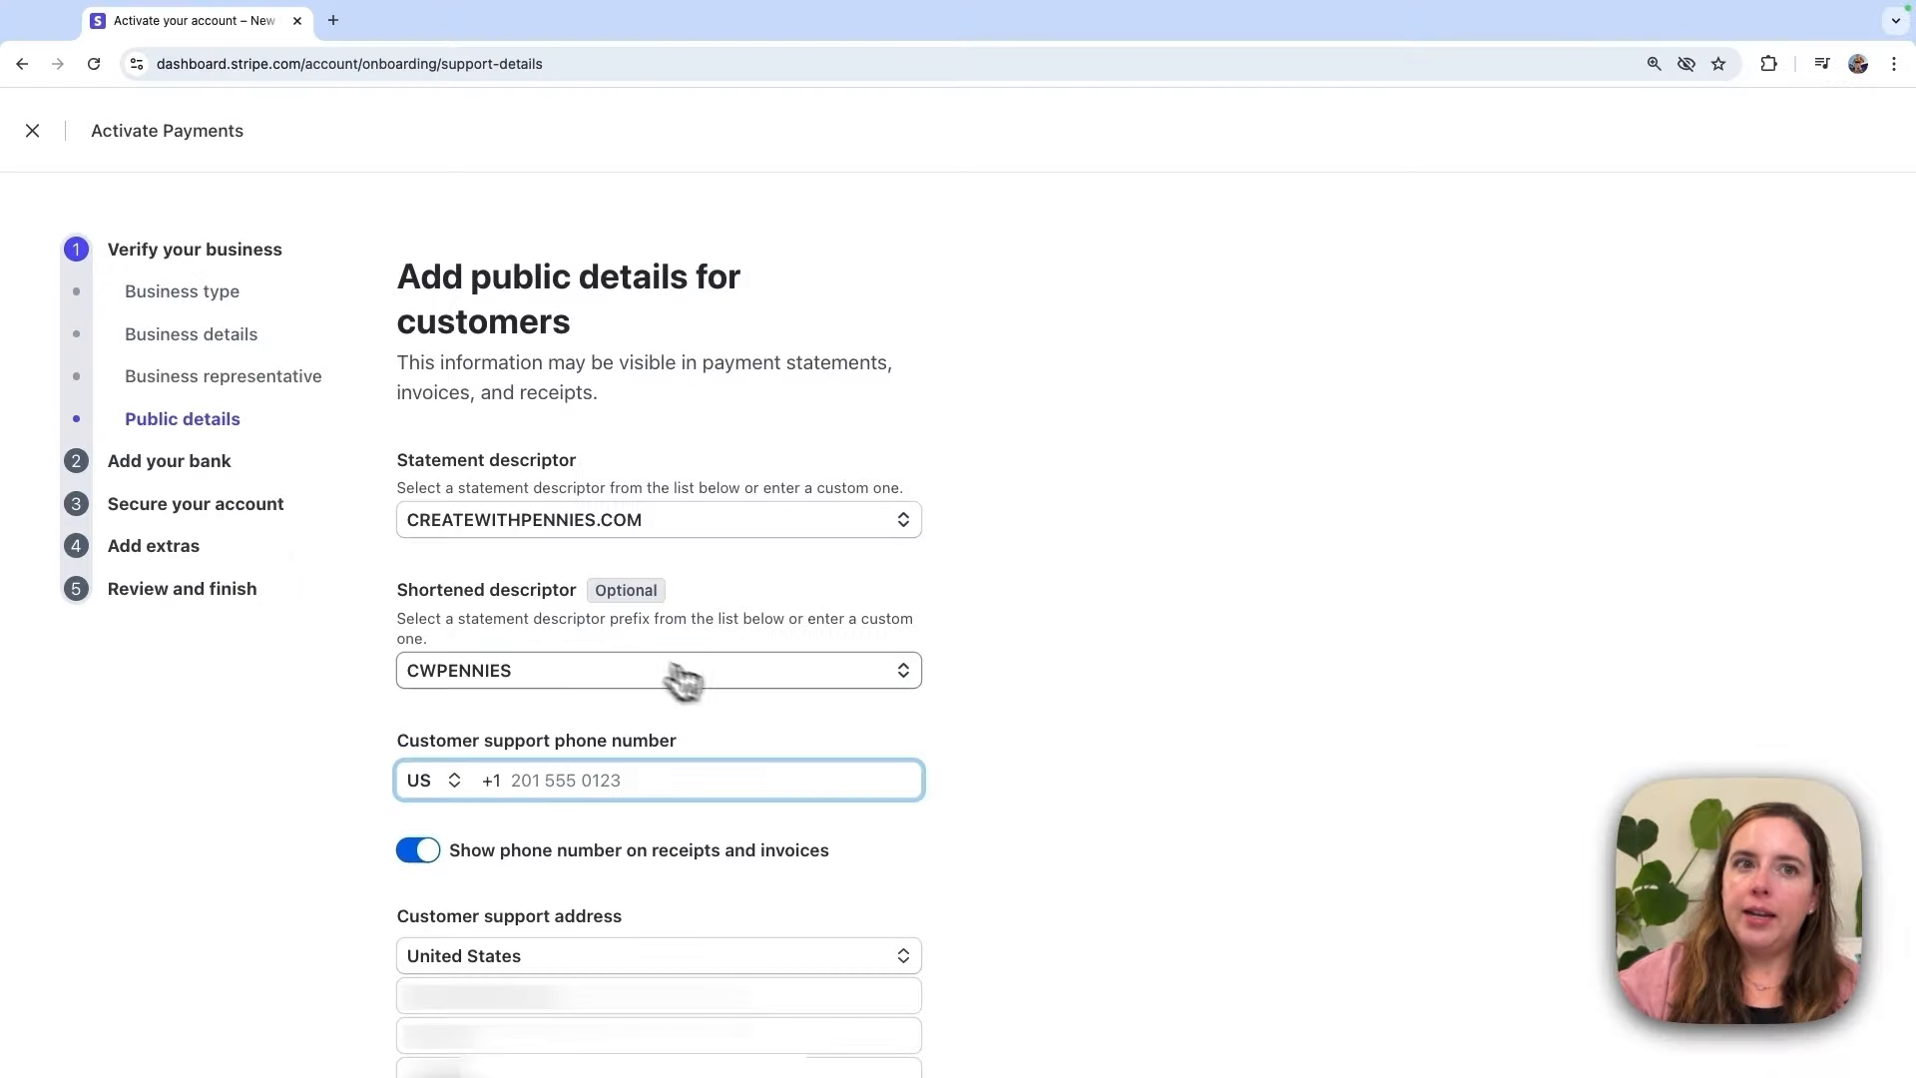
{"action": "left_click", "coordinate": [702, 697]}
{"action": "left_click", "coordinate": [888, 619]}
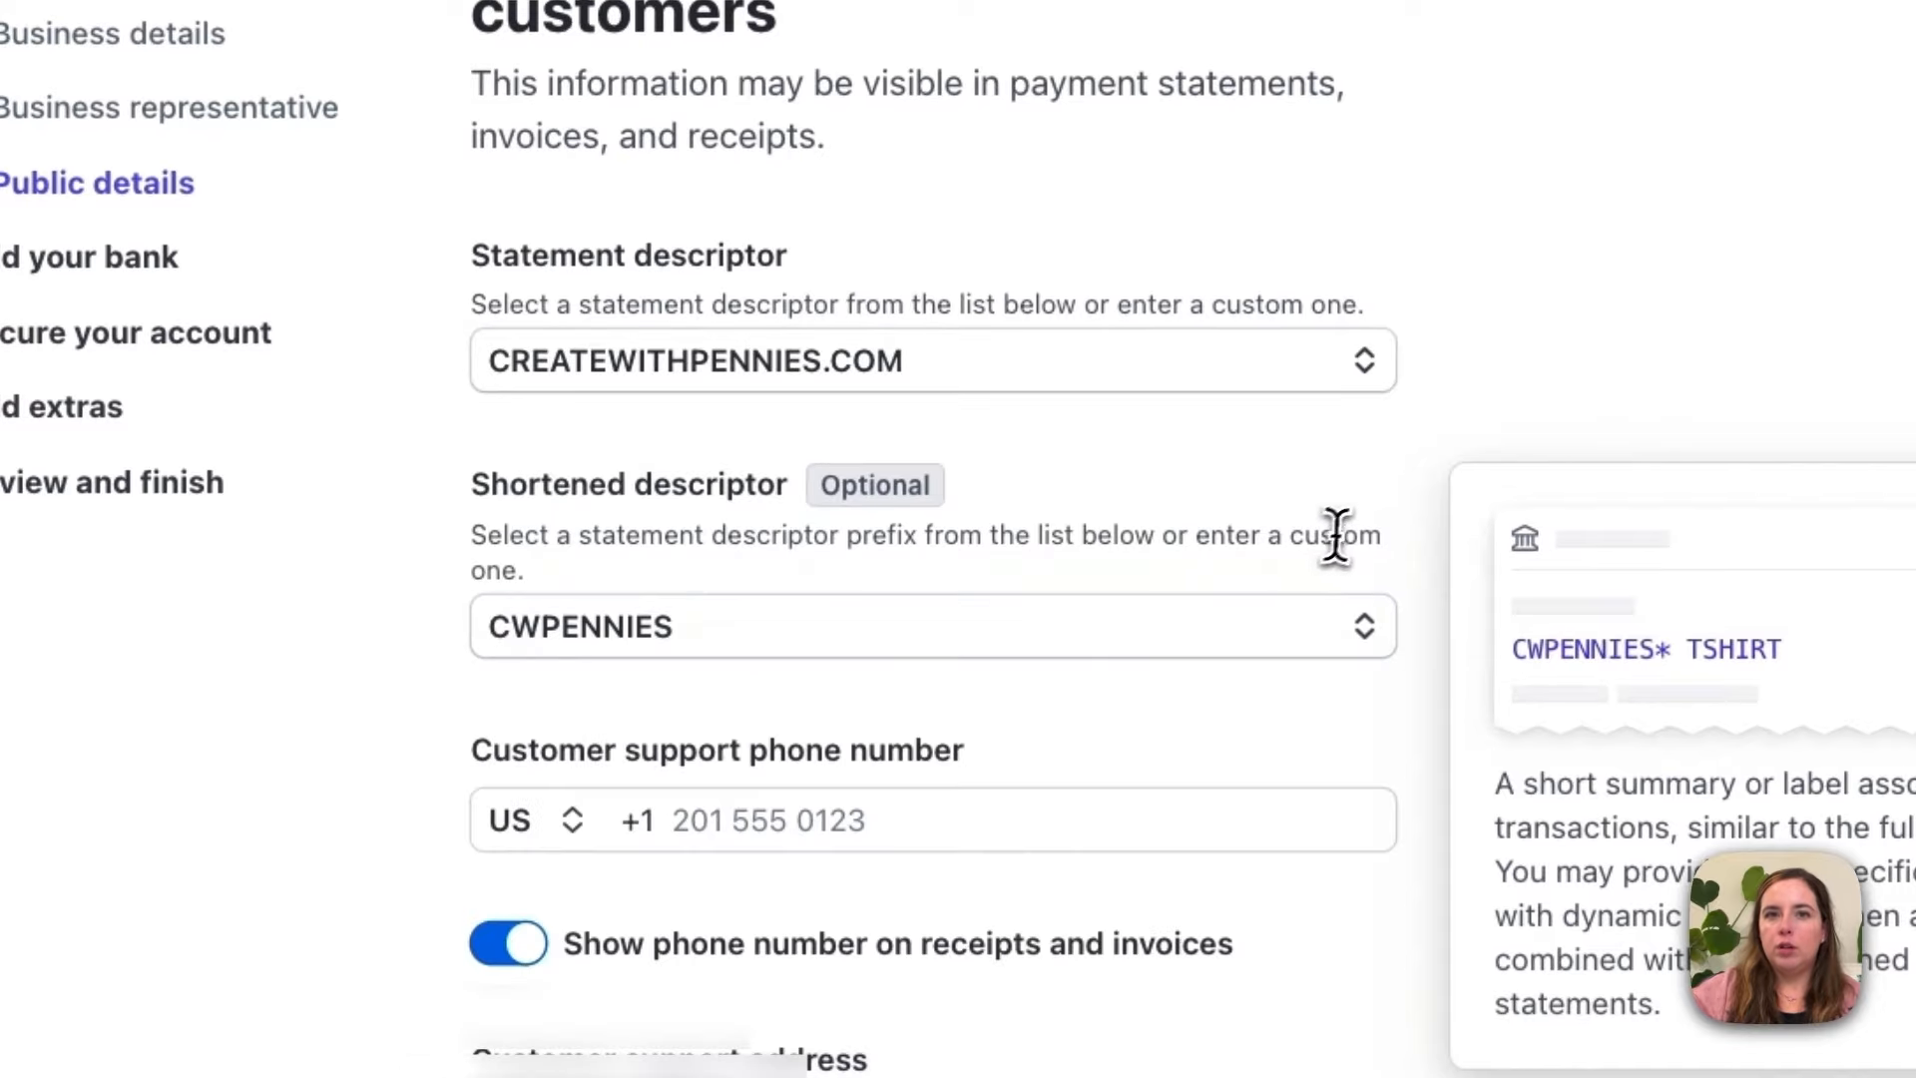
Step: Enter the support phone number, hide it on receipts and invoices, and submit the public details
{"action": "scroll", "coordinate": [856, 816], "scroll_direction": "down", "scroll_amount": 5}
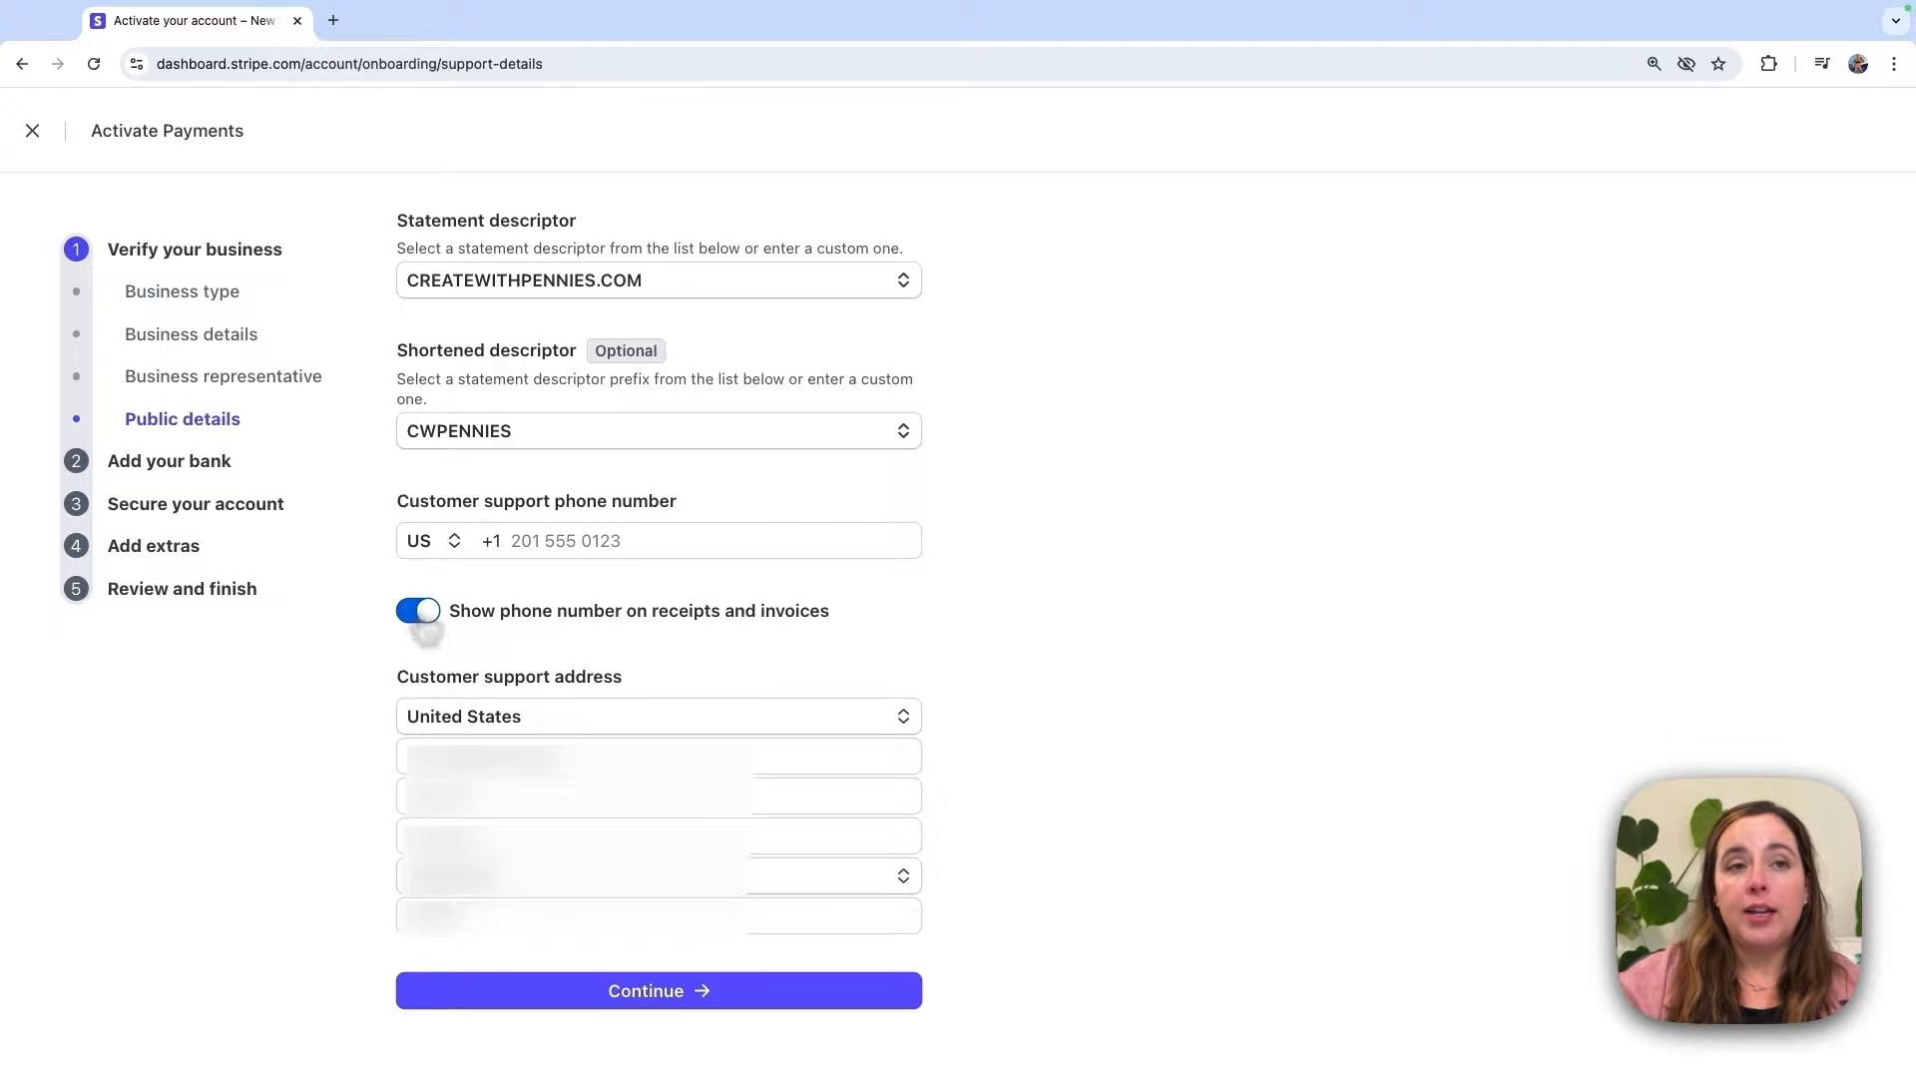
{"action": "left_click", "coordinate": [424, 619]}
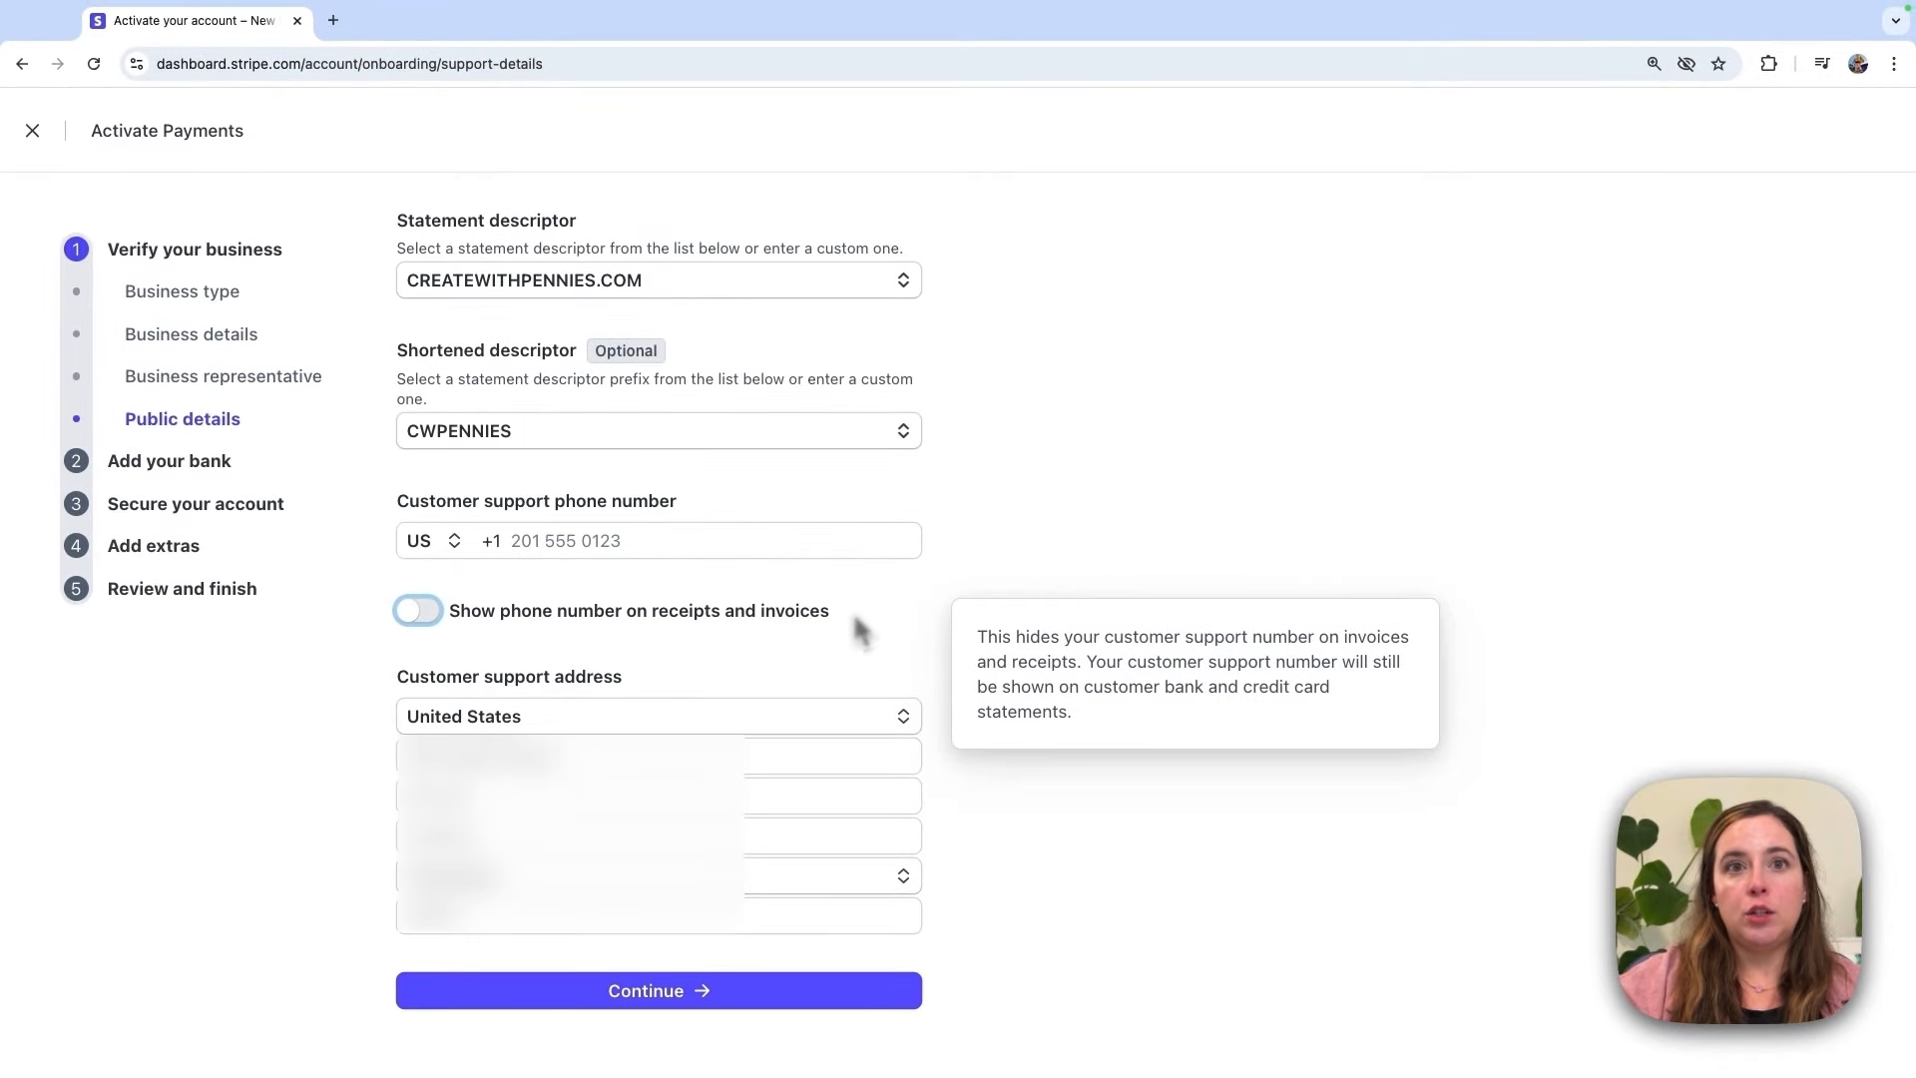
{"action": "left_click", "coordinate": [607, 540]}
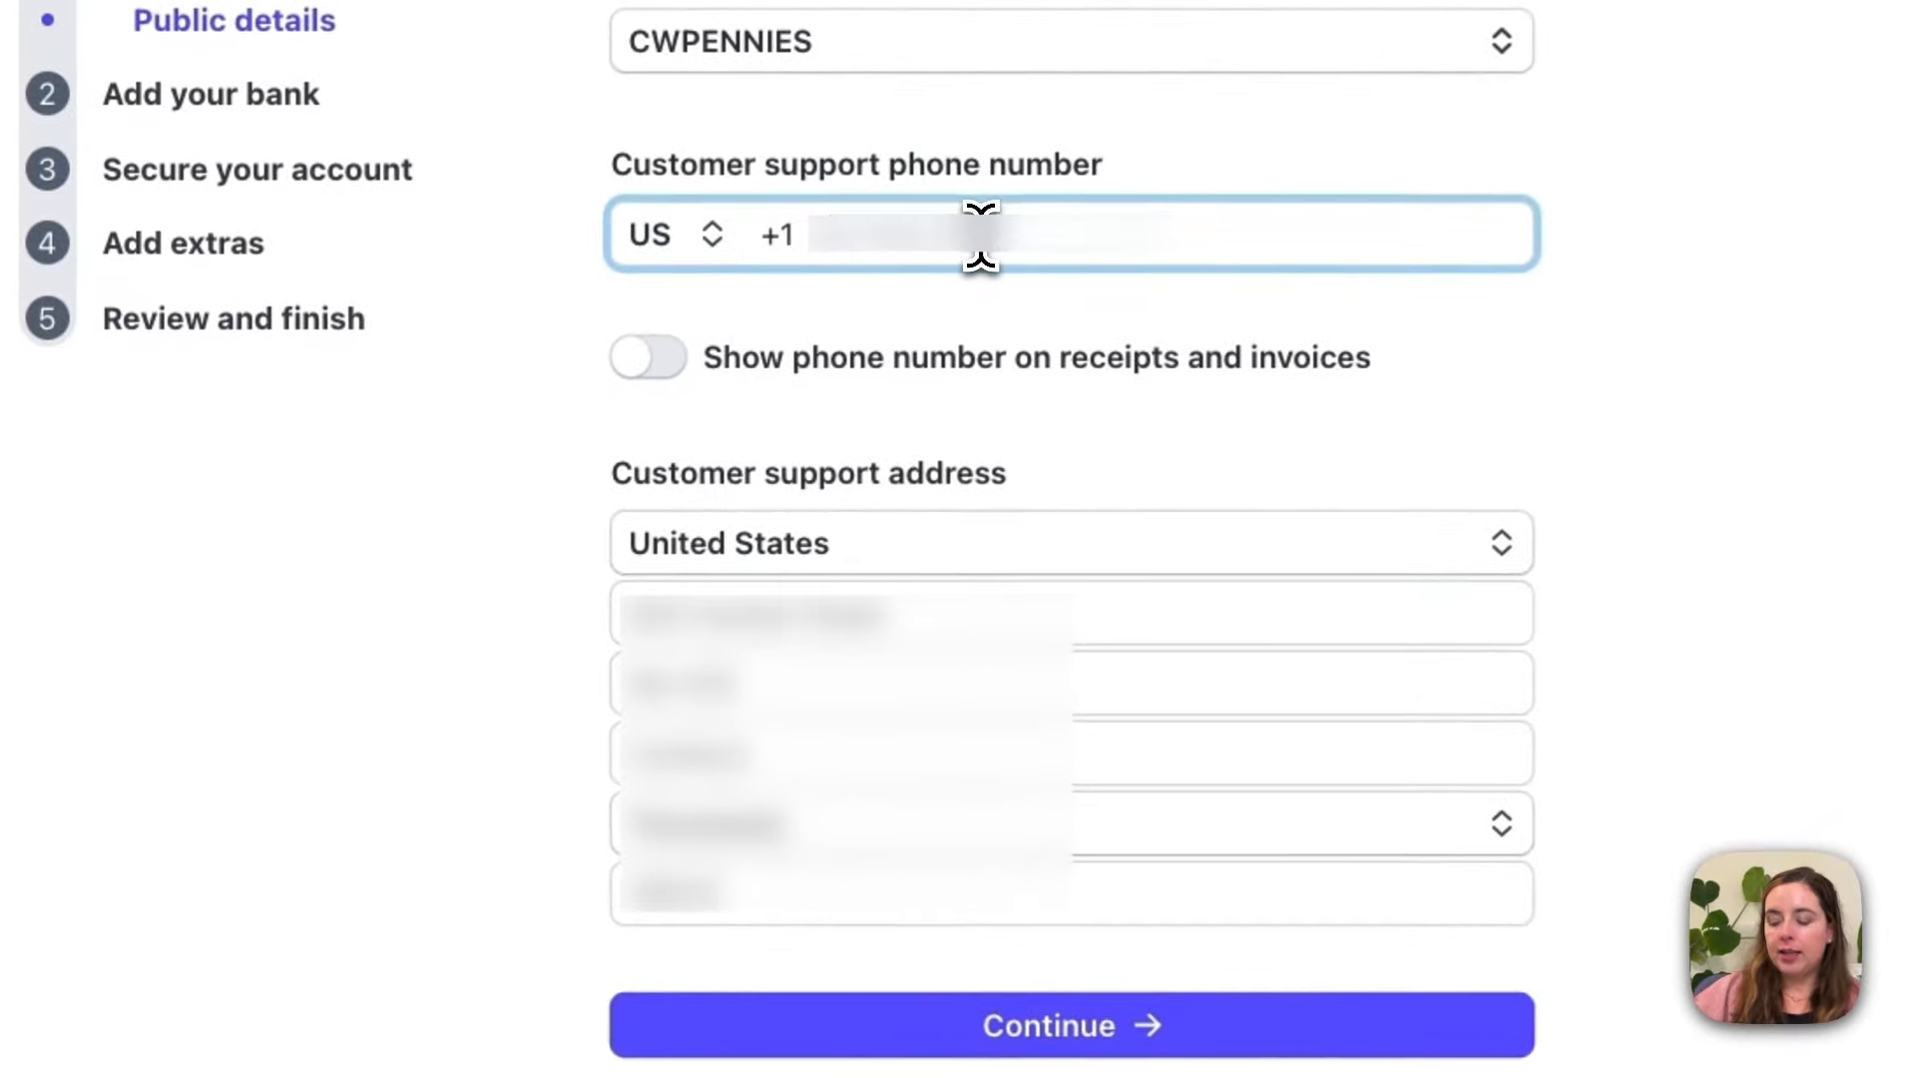
{"action": "type", "text": "••••••••••"}
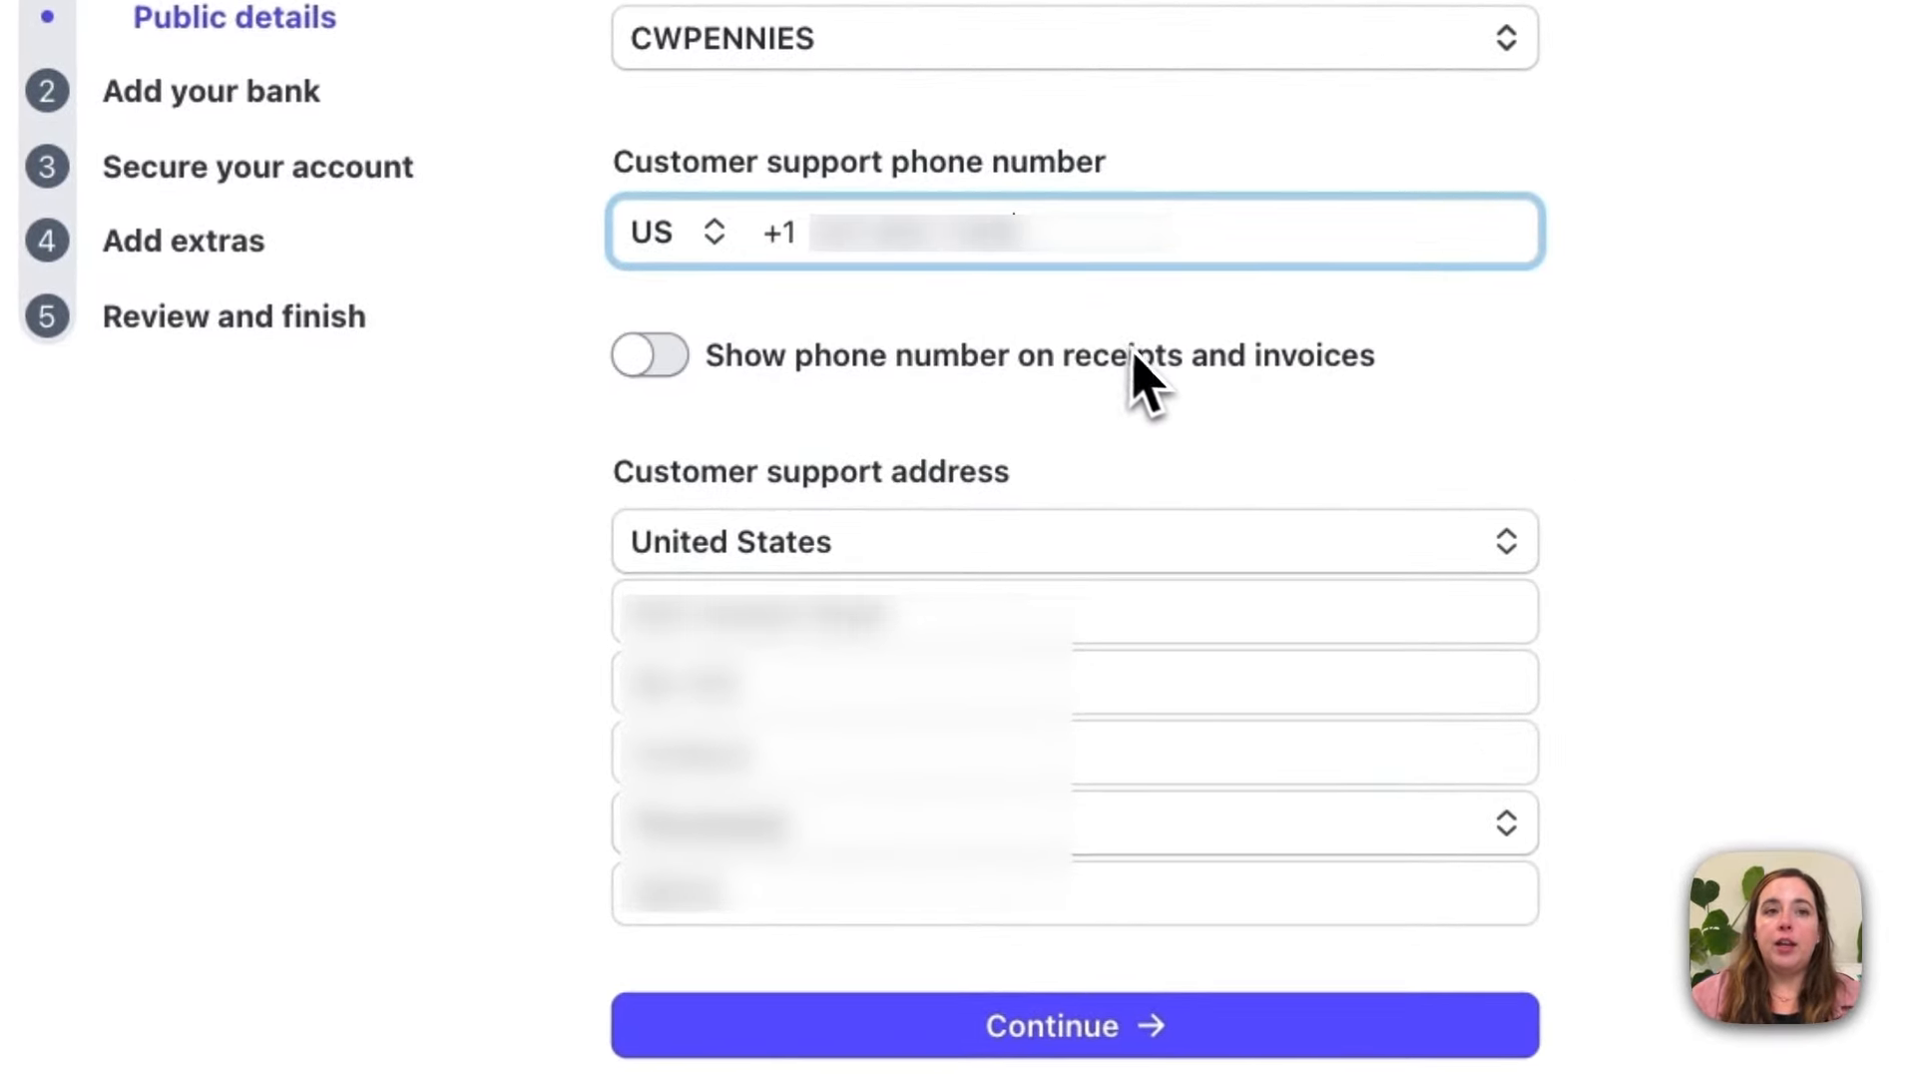
{"action": "left_click", "coordinate": [651, 355]}
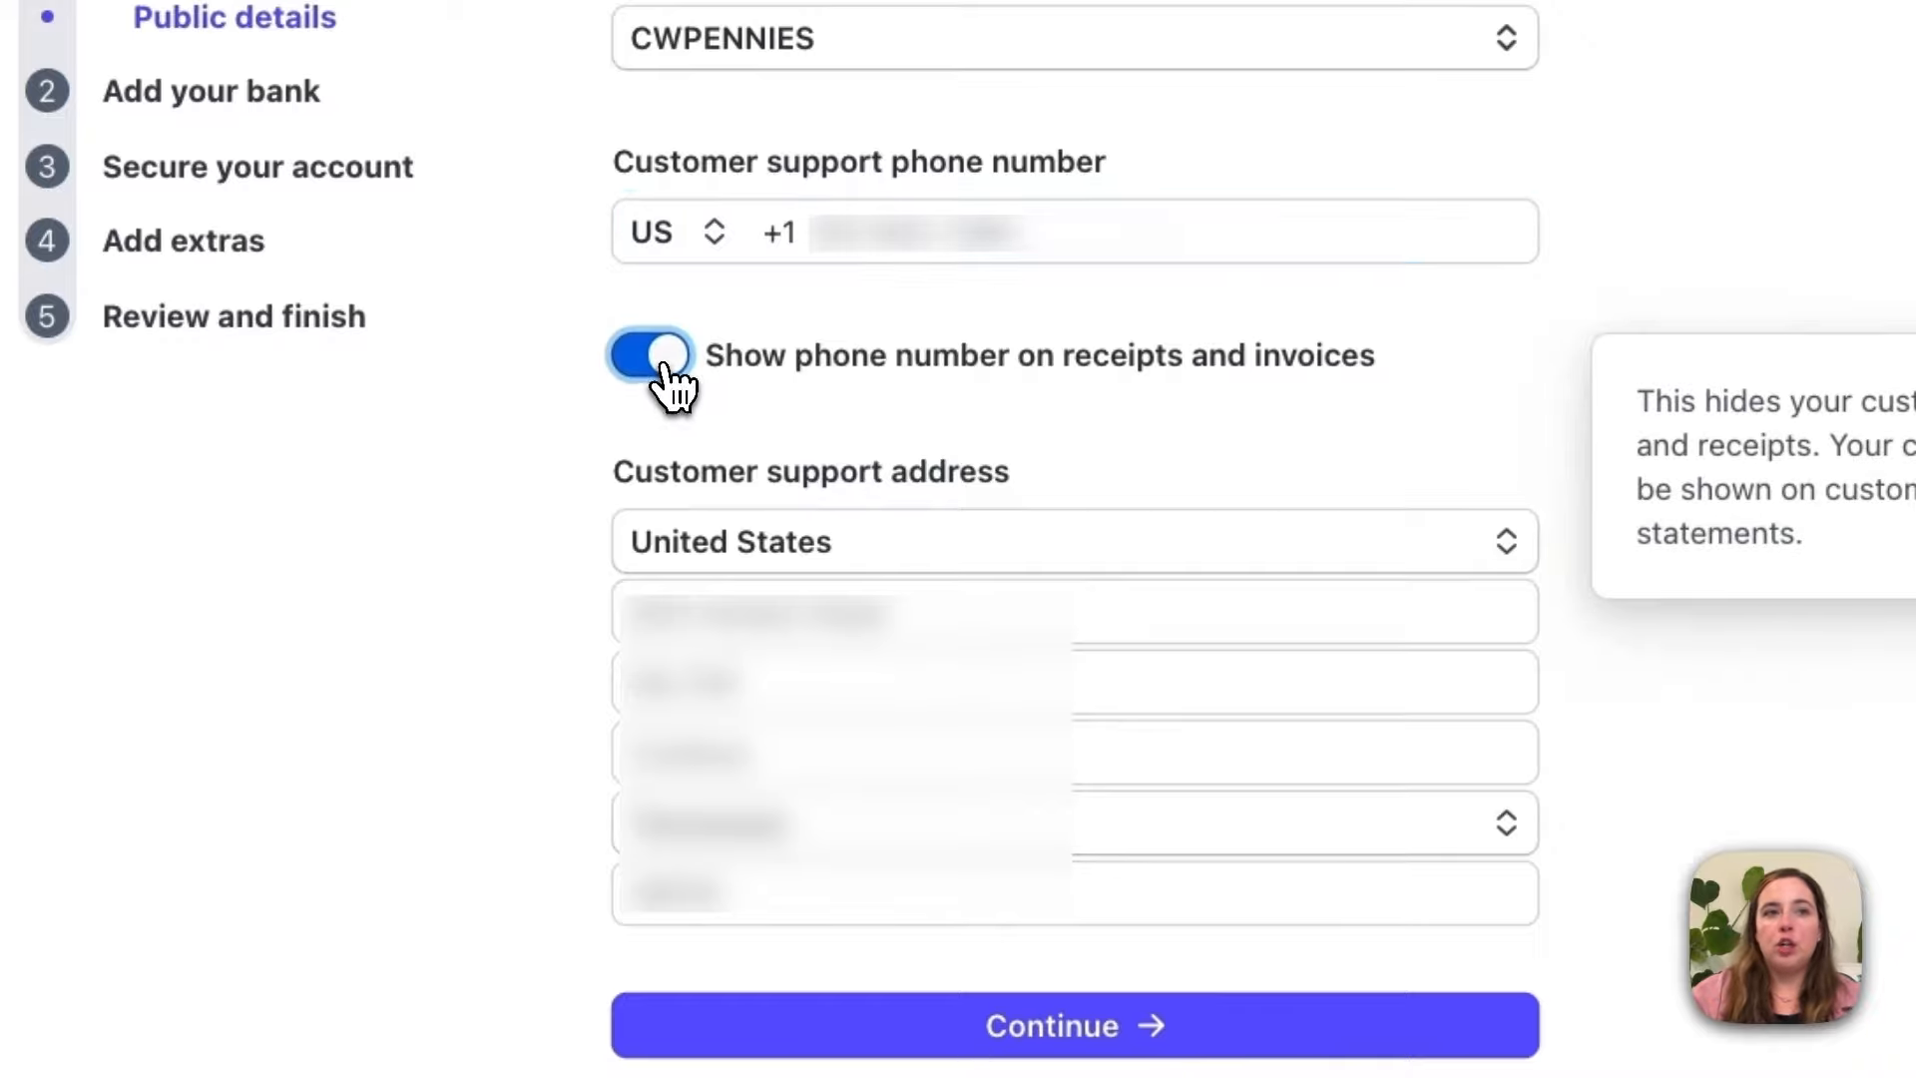
{"action": "left_click", "coordinate": [651, 355]}
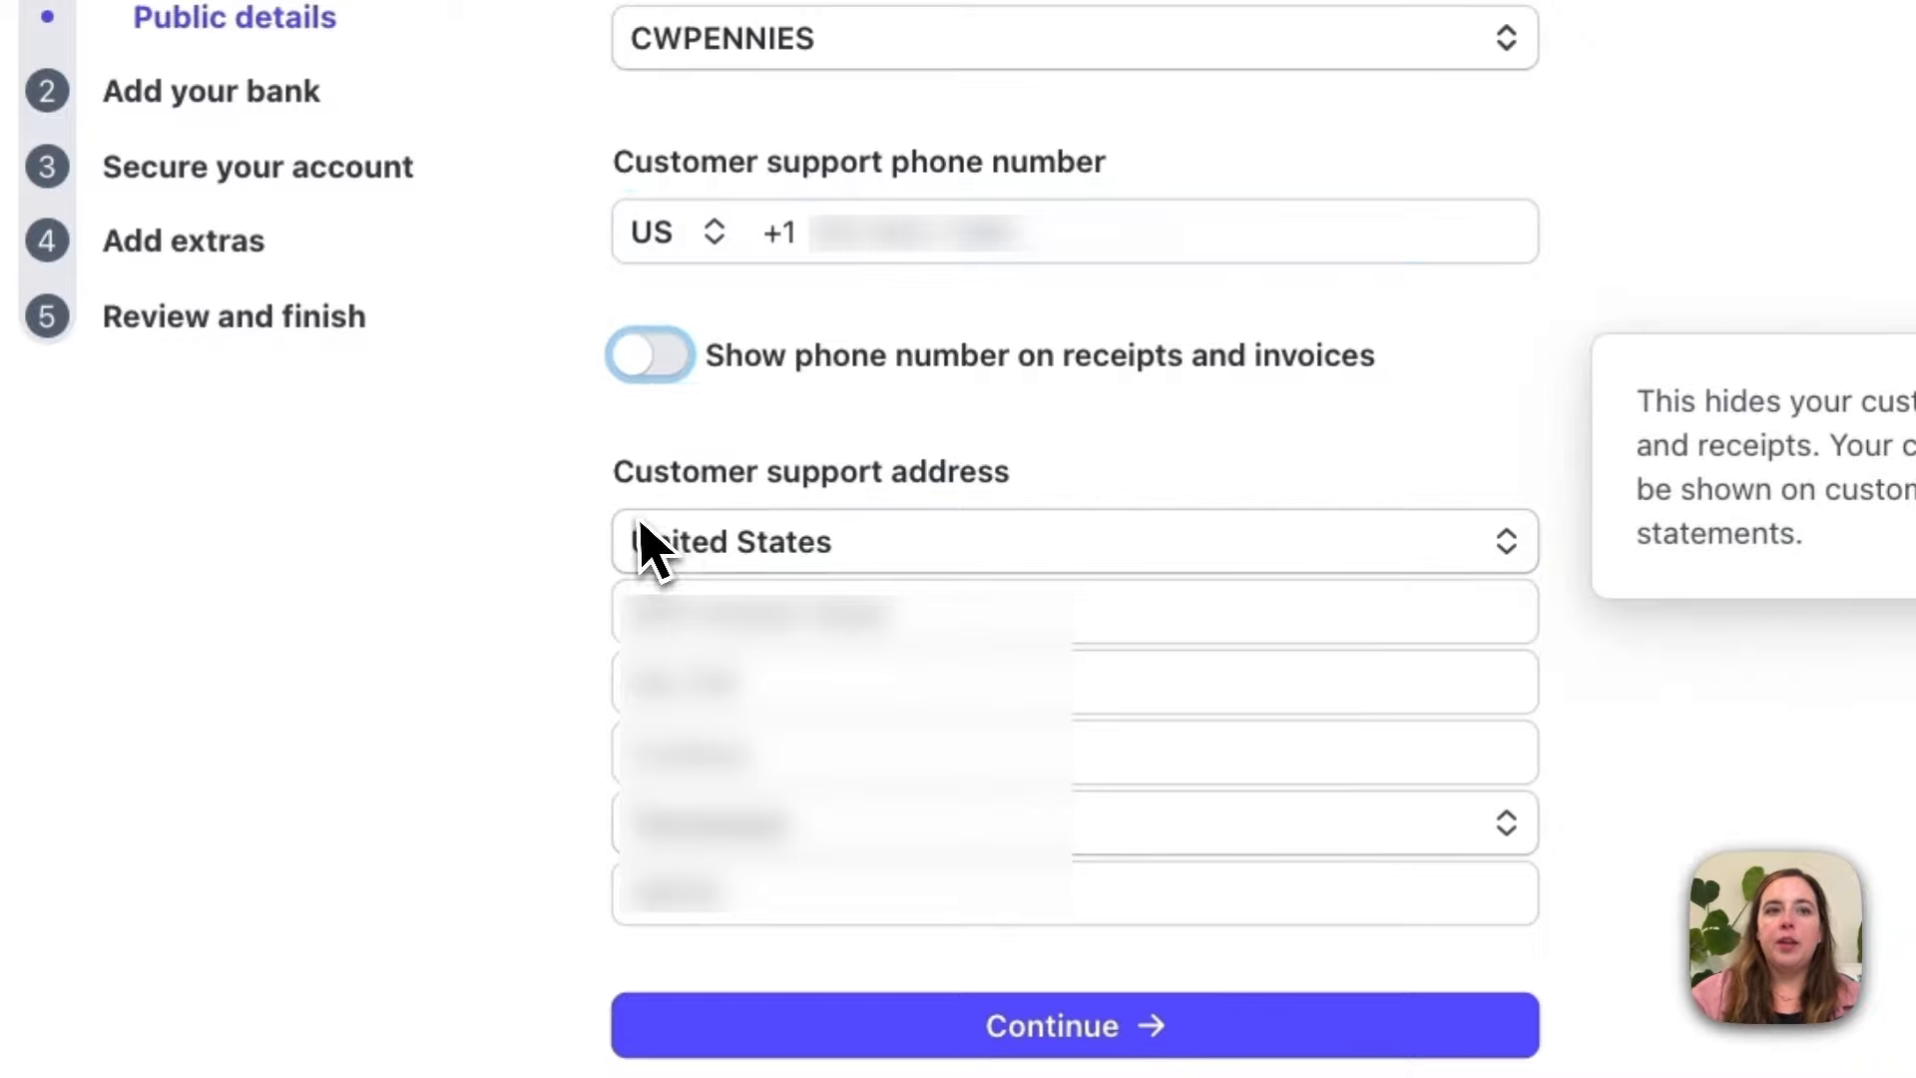
{"action": "left_click", "coordinate": [1100, 477]}
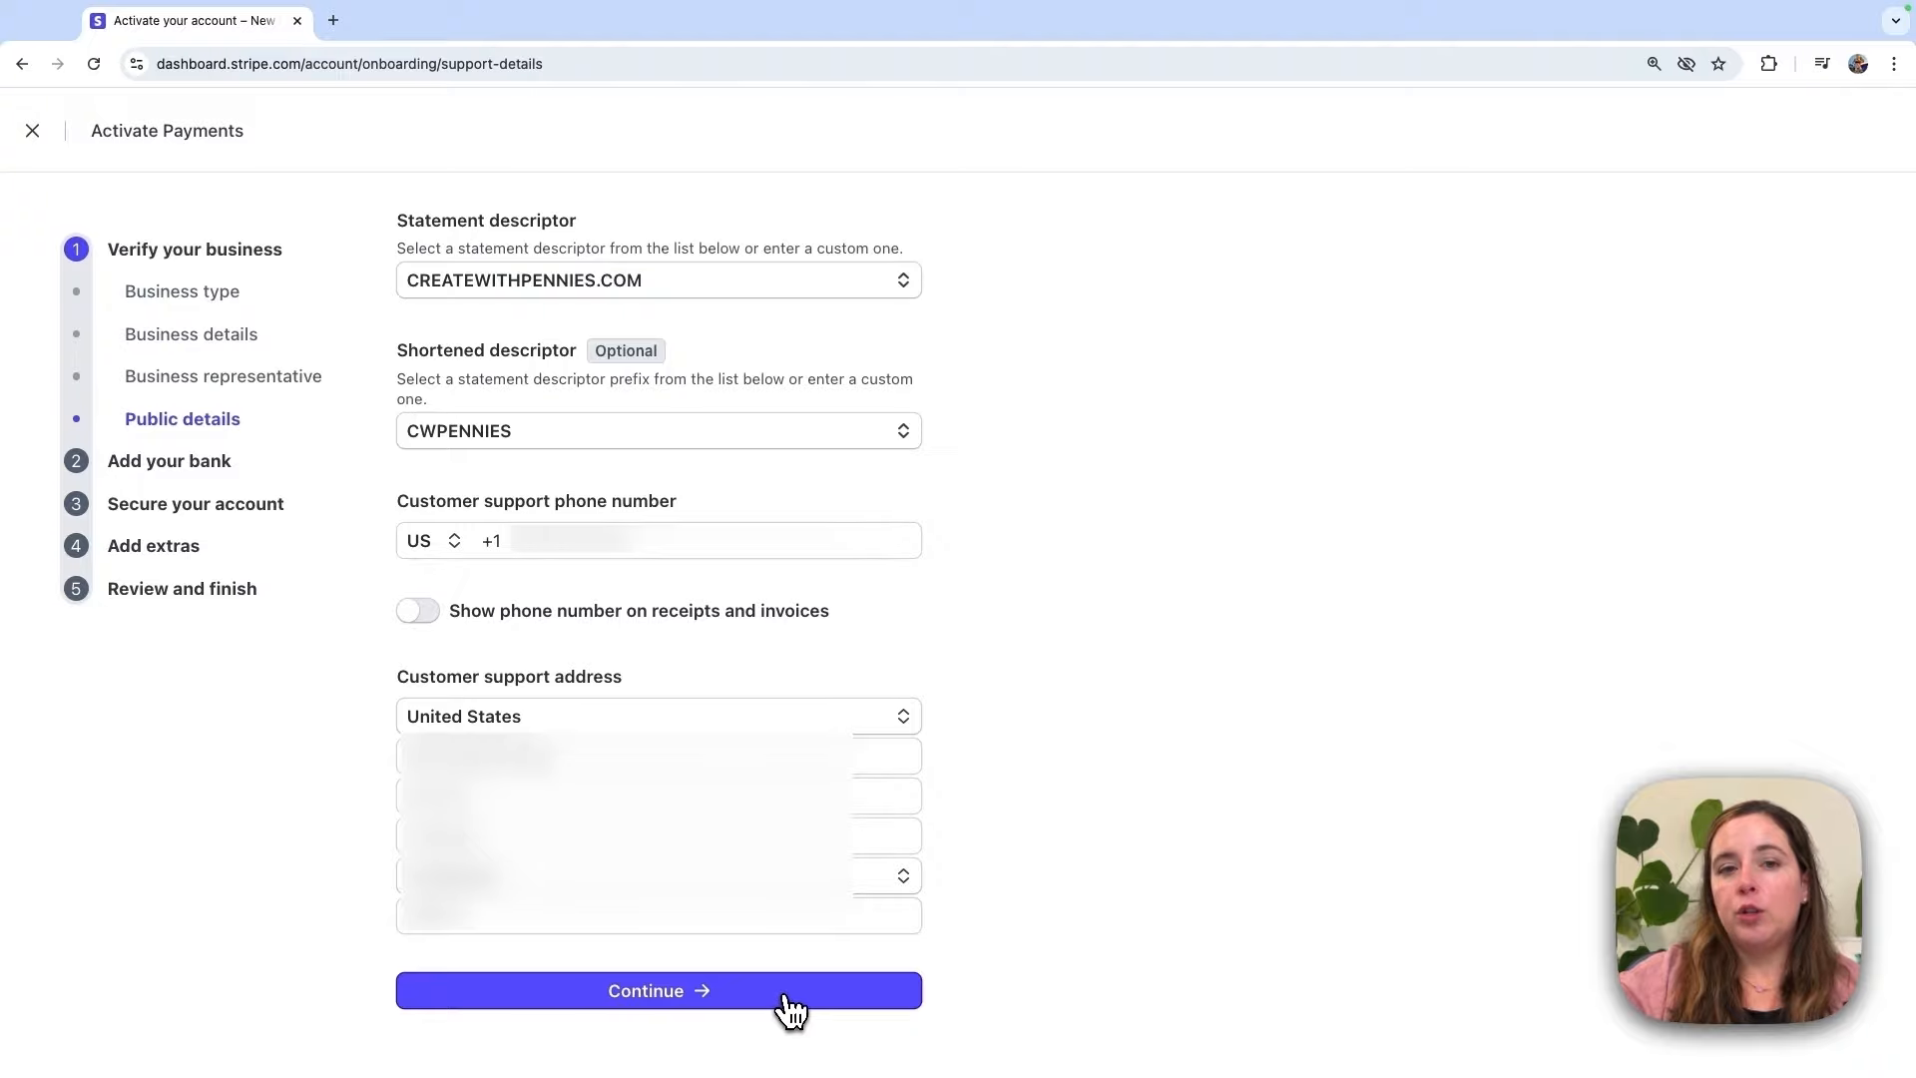
{"action": "left_click", "coordinate": [786, 998]}
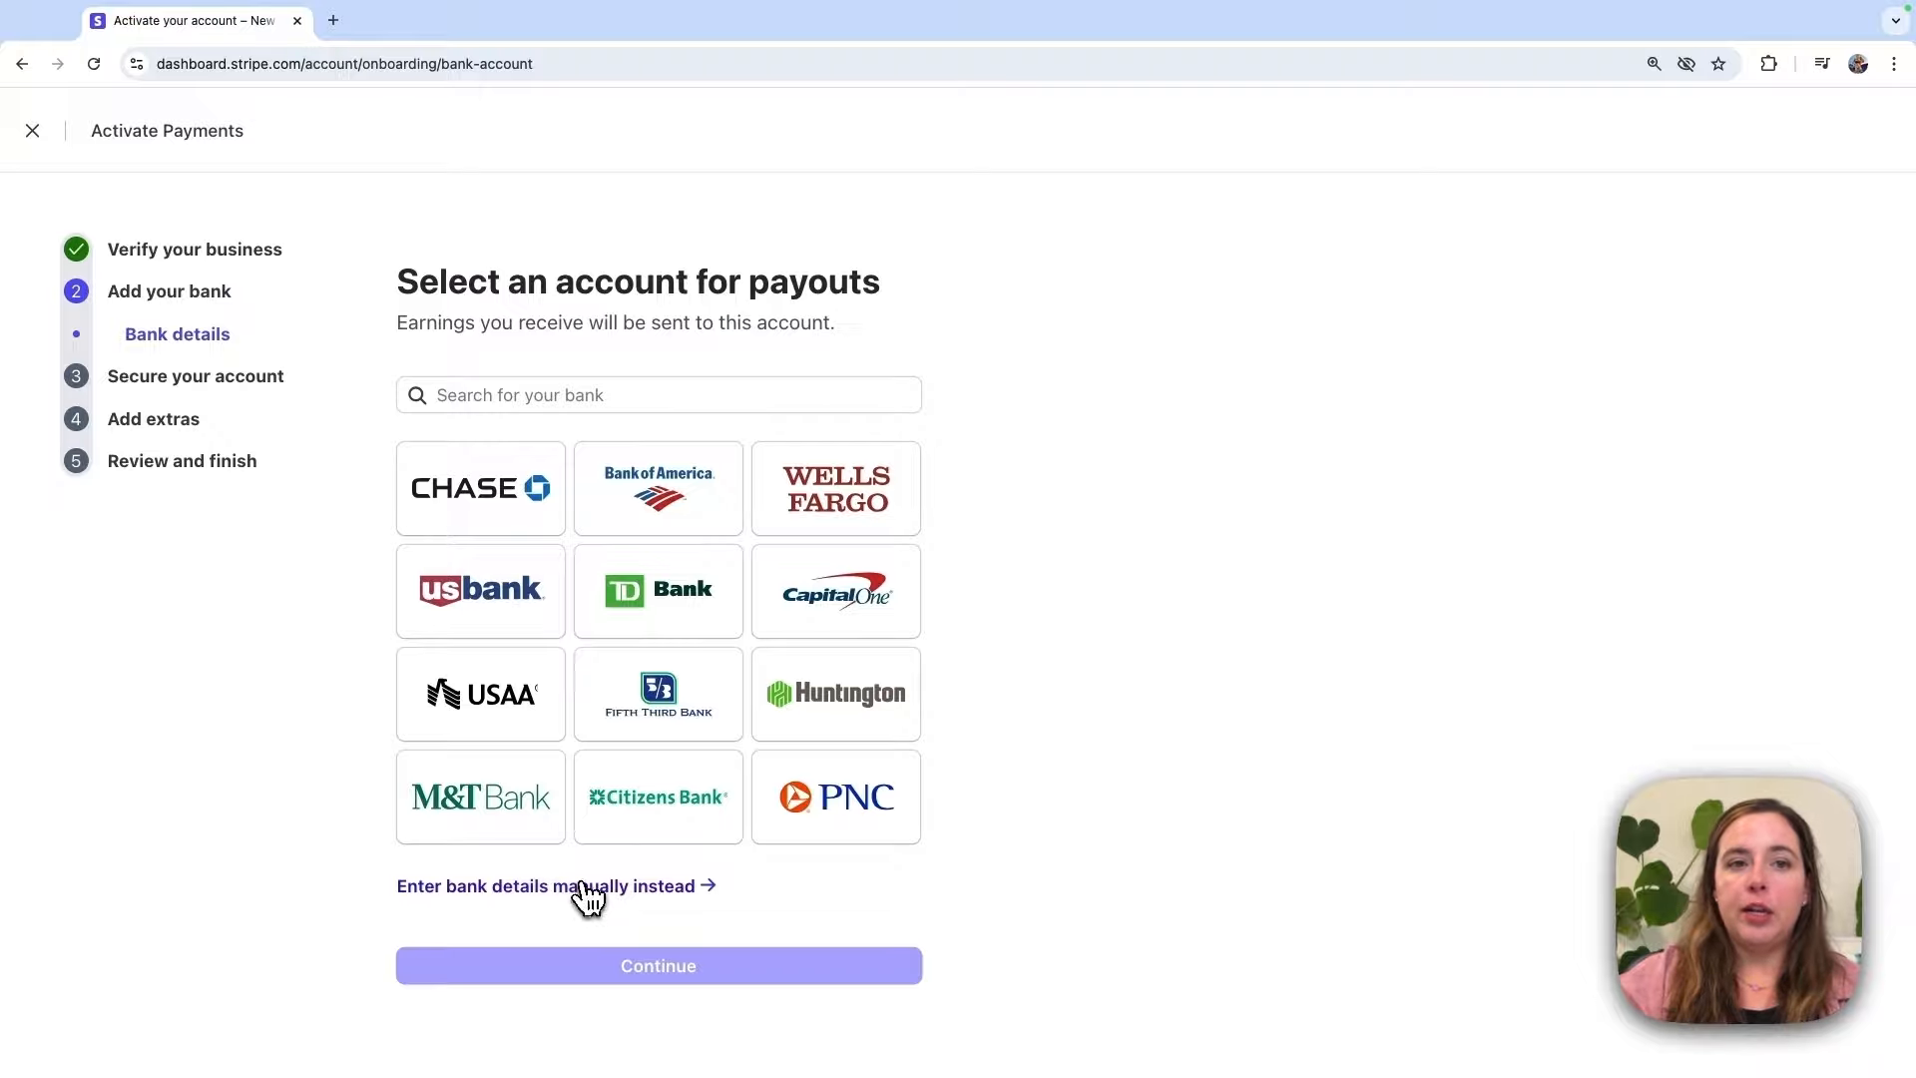
Step: Open the manual bank details form, then close it to return to bank selection
{"action": "left_click", "coordinate": [521, 889]}
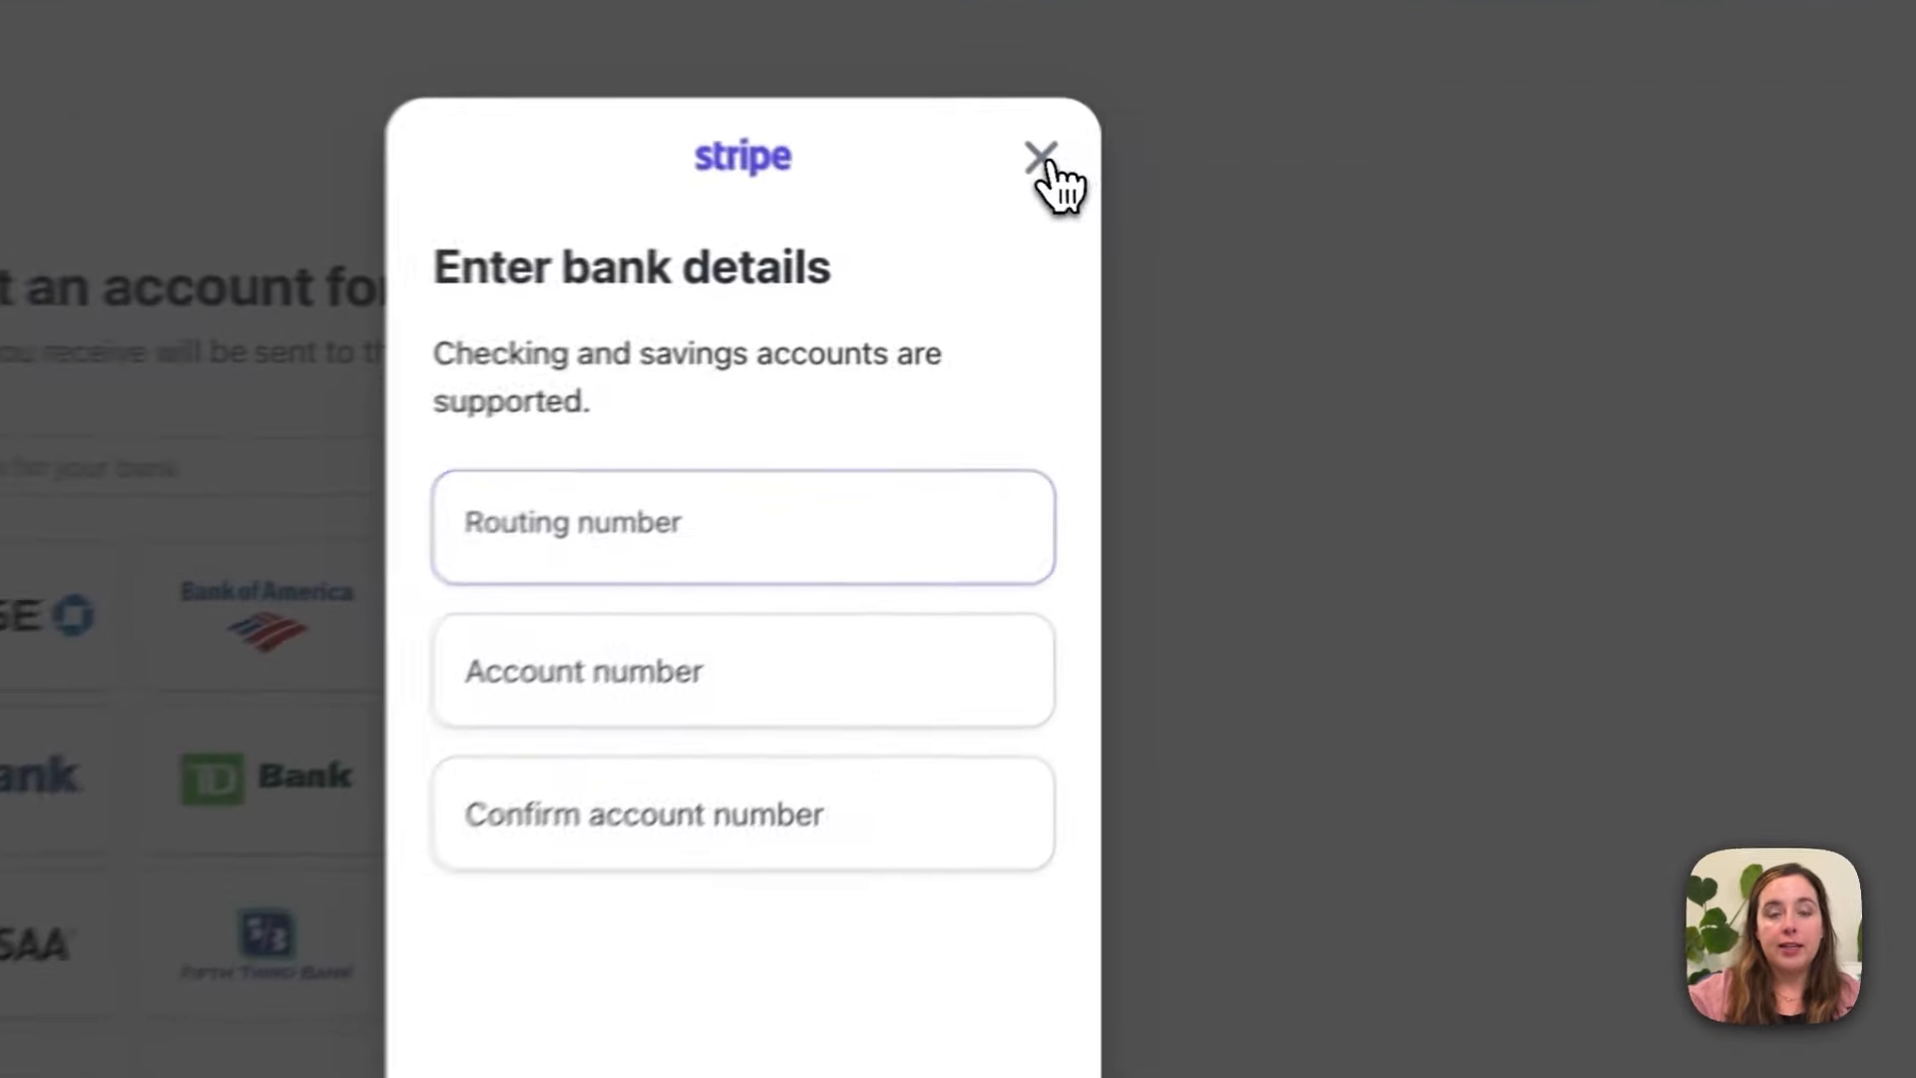
{"action": "left_click", "coordinate": [1145, 201]}
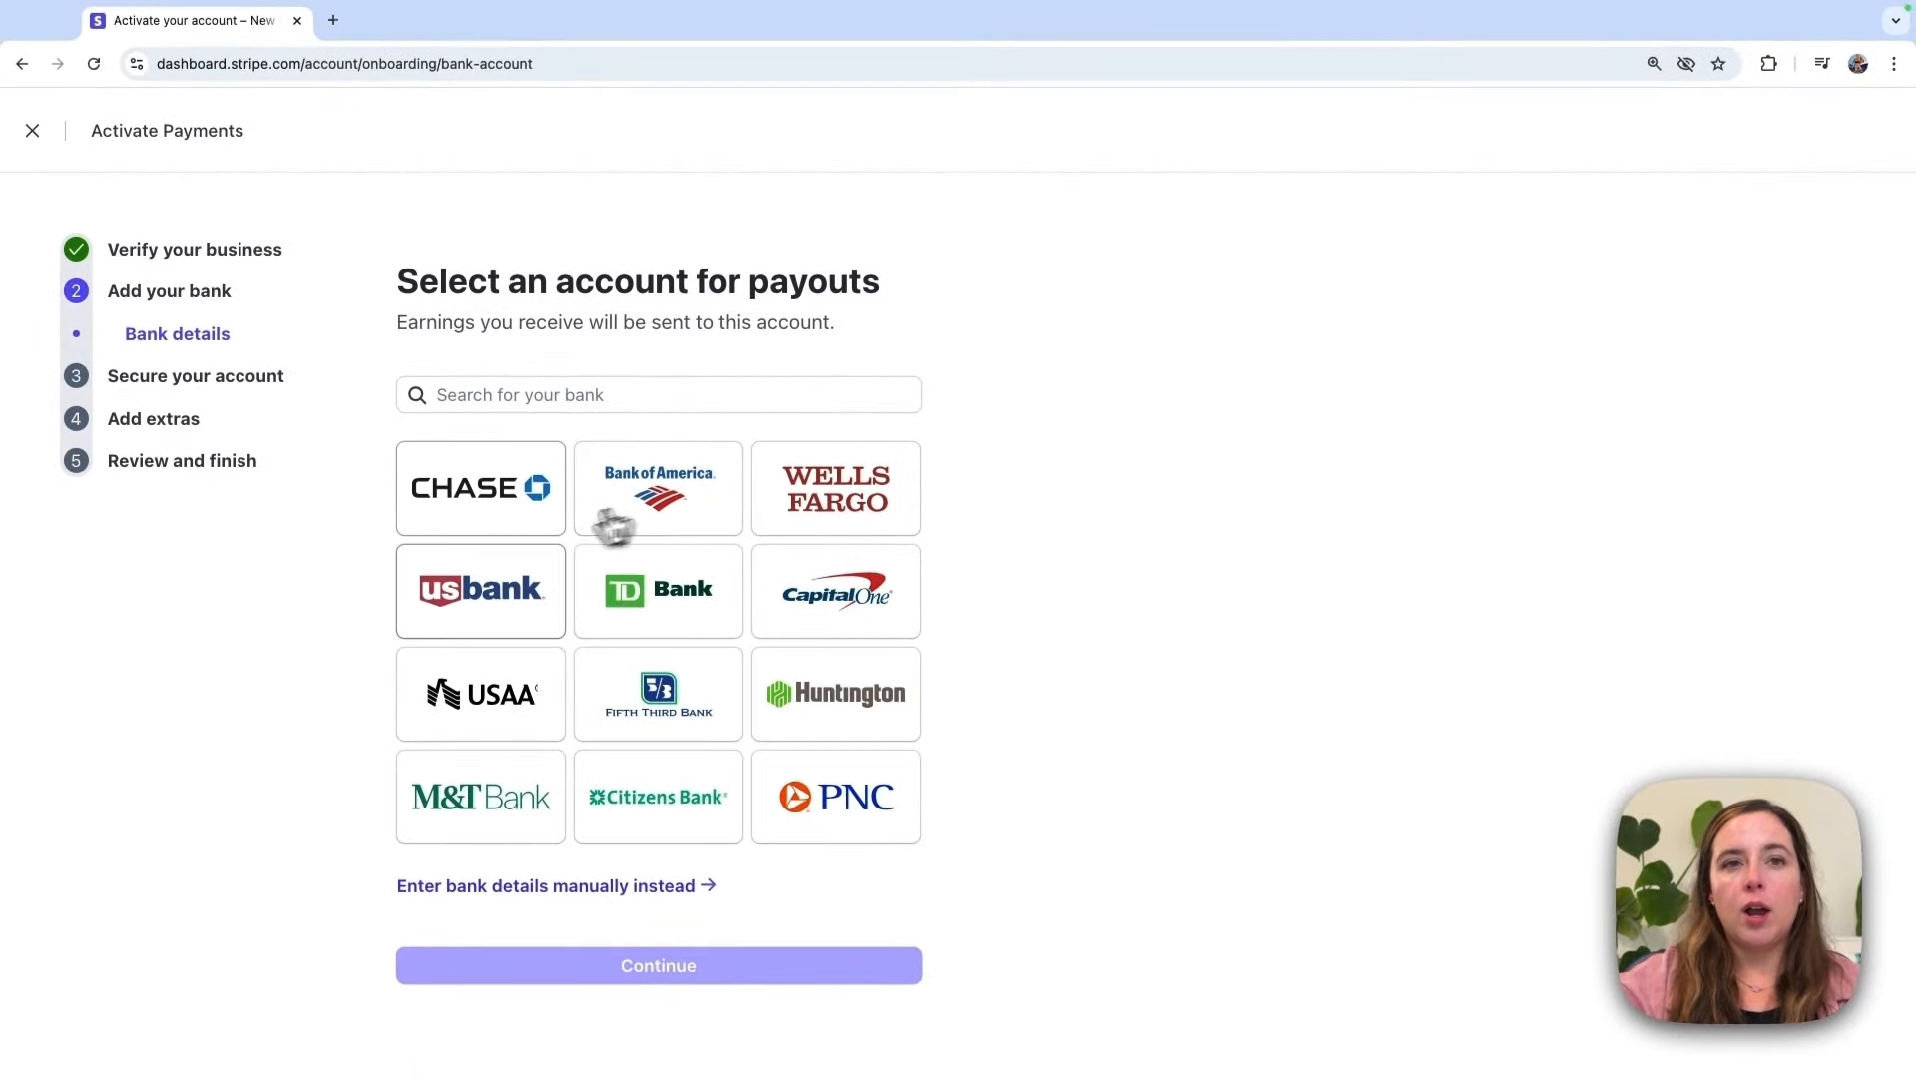
Step: Search for 'novo', select Novo as the payout bank, and continue to the Novo login
{"action": "left_click", "coordinate": [656, 399]}
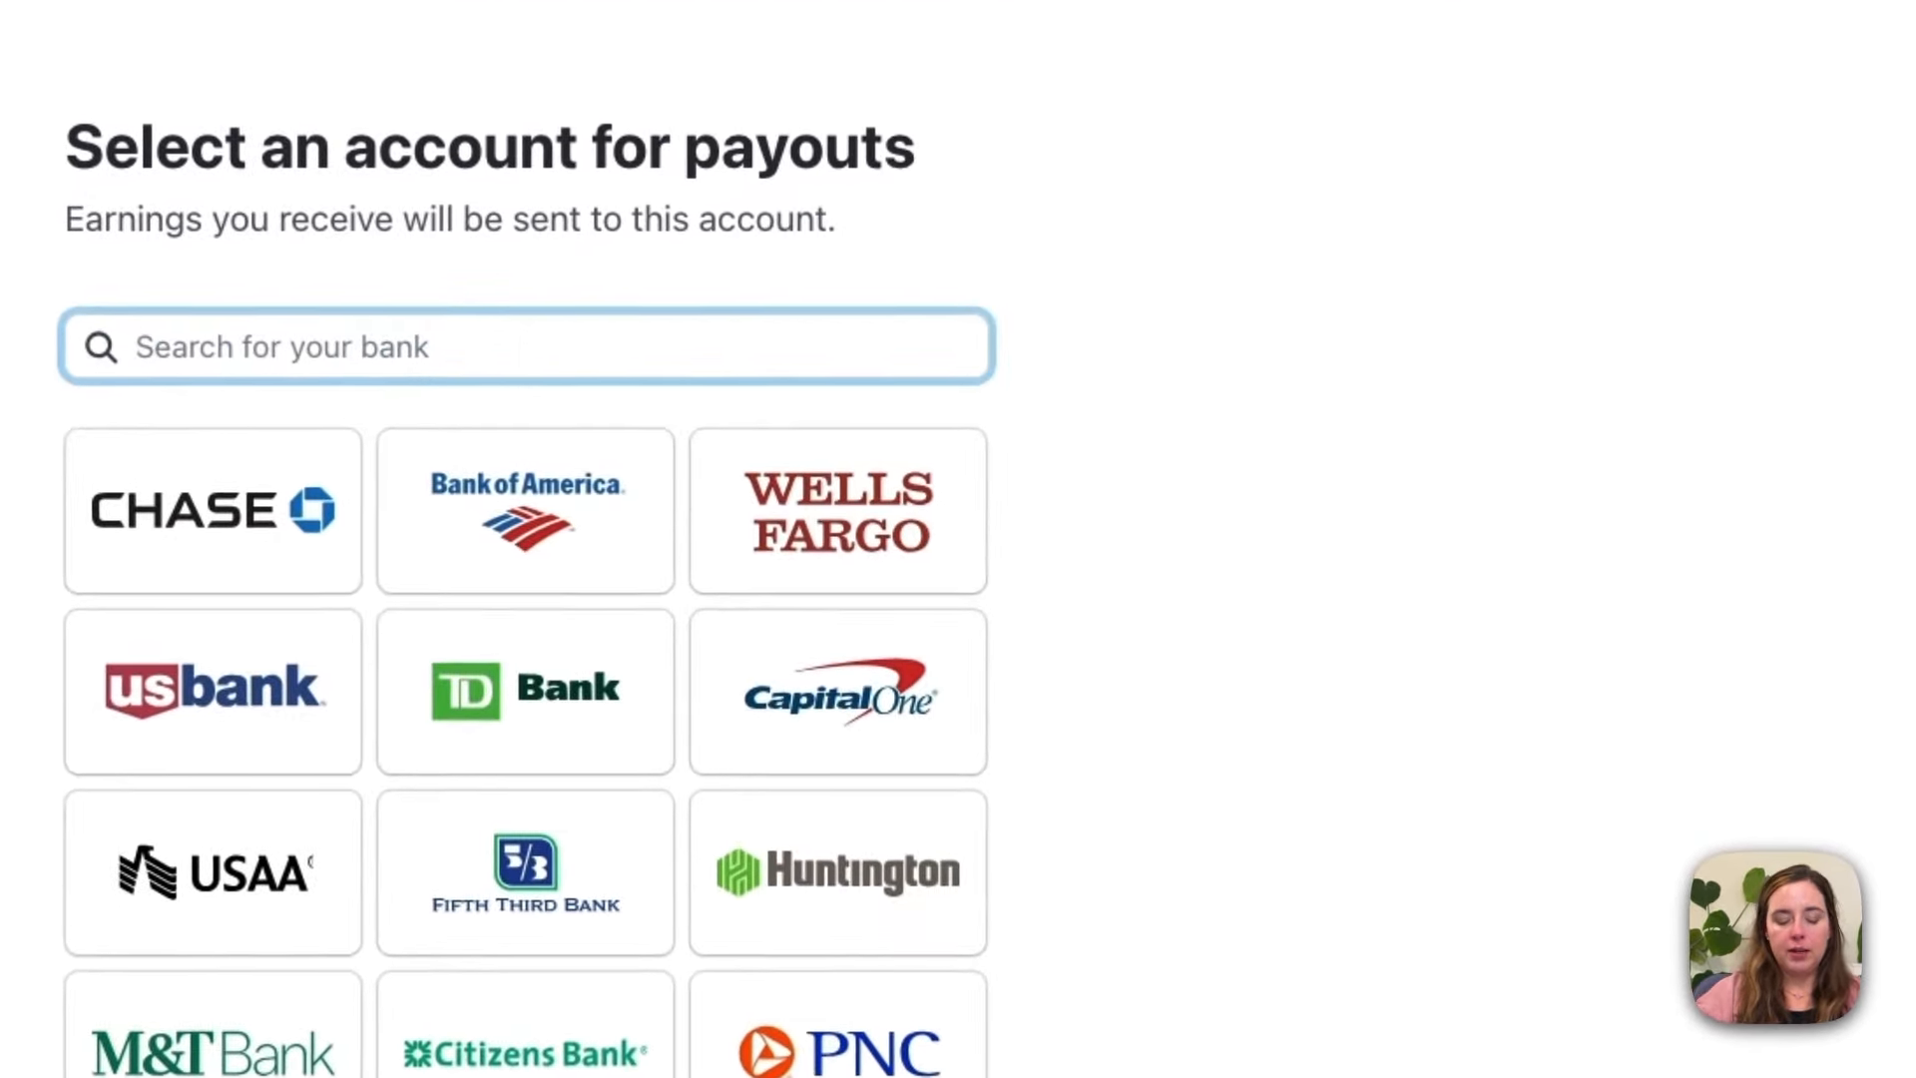
{"action": "type", "text": "novo"}
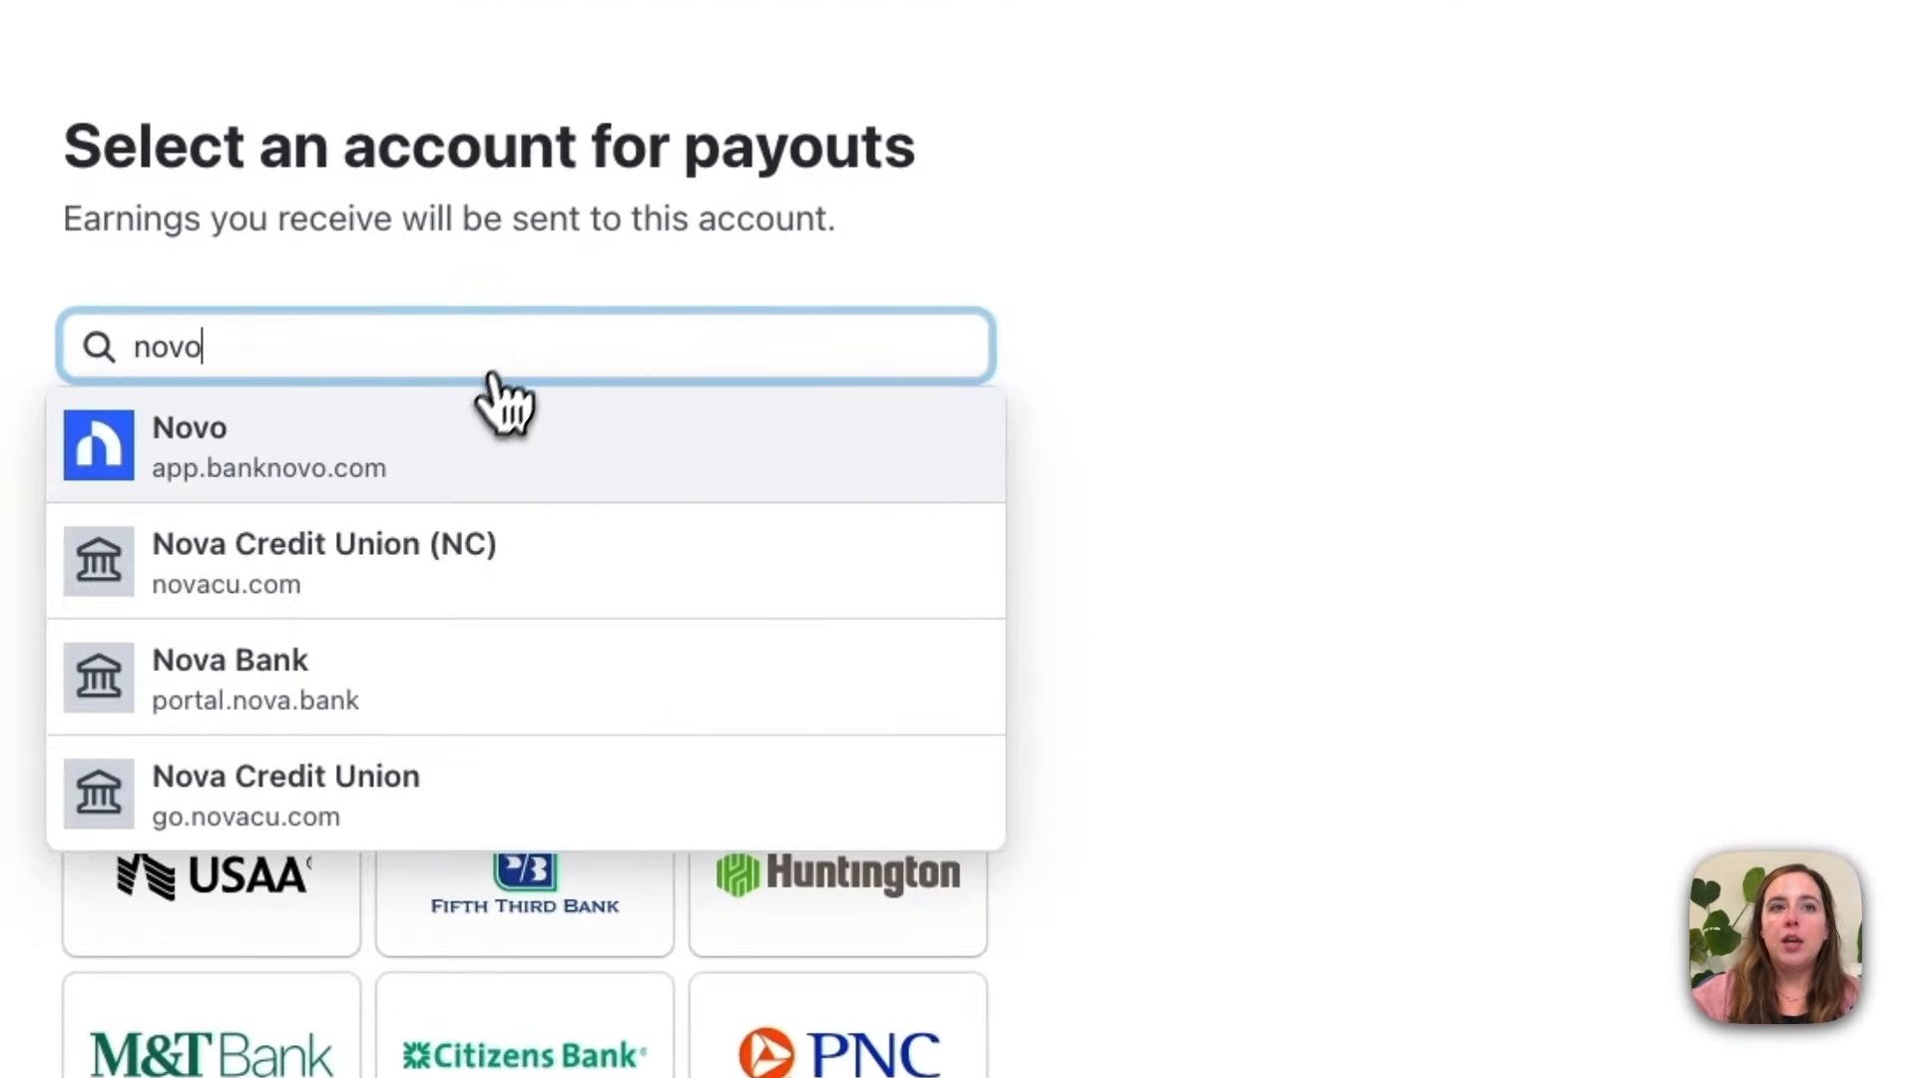
{"action": "left_click", "coordinate": [483, 477]}
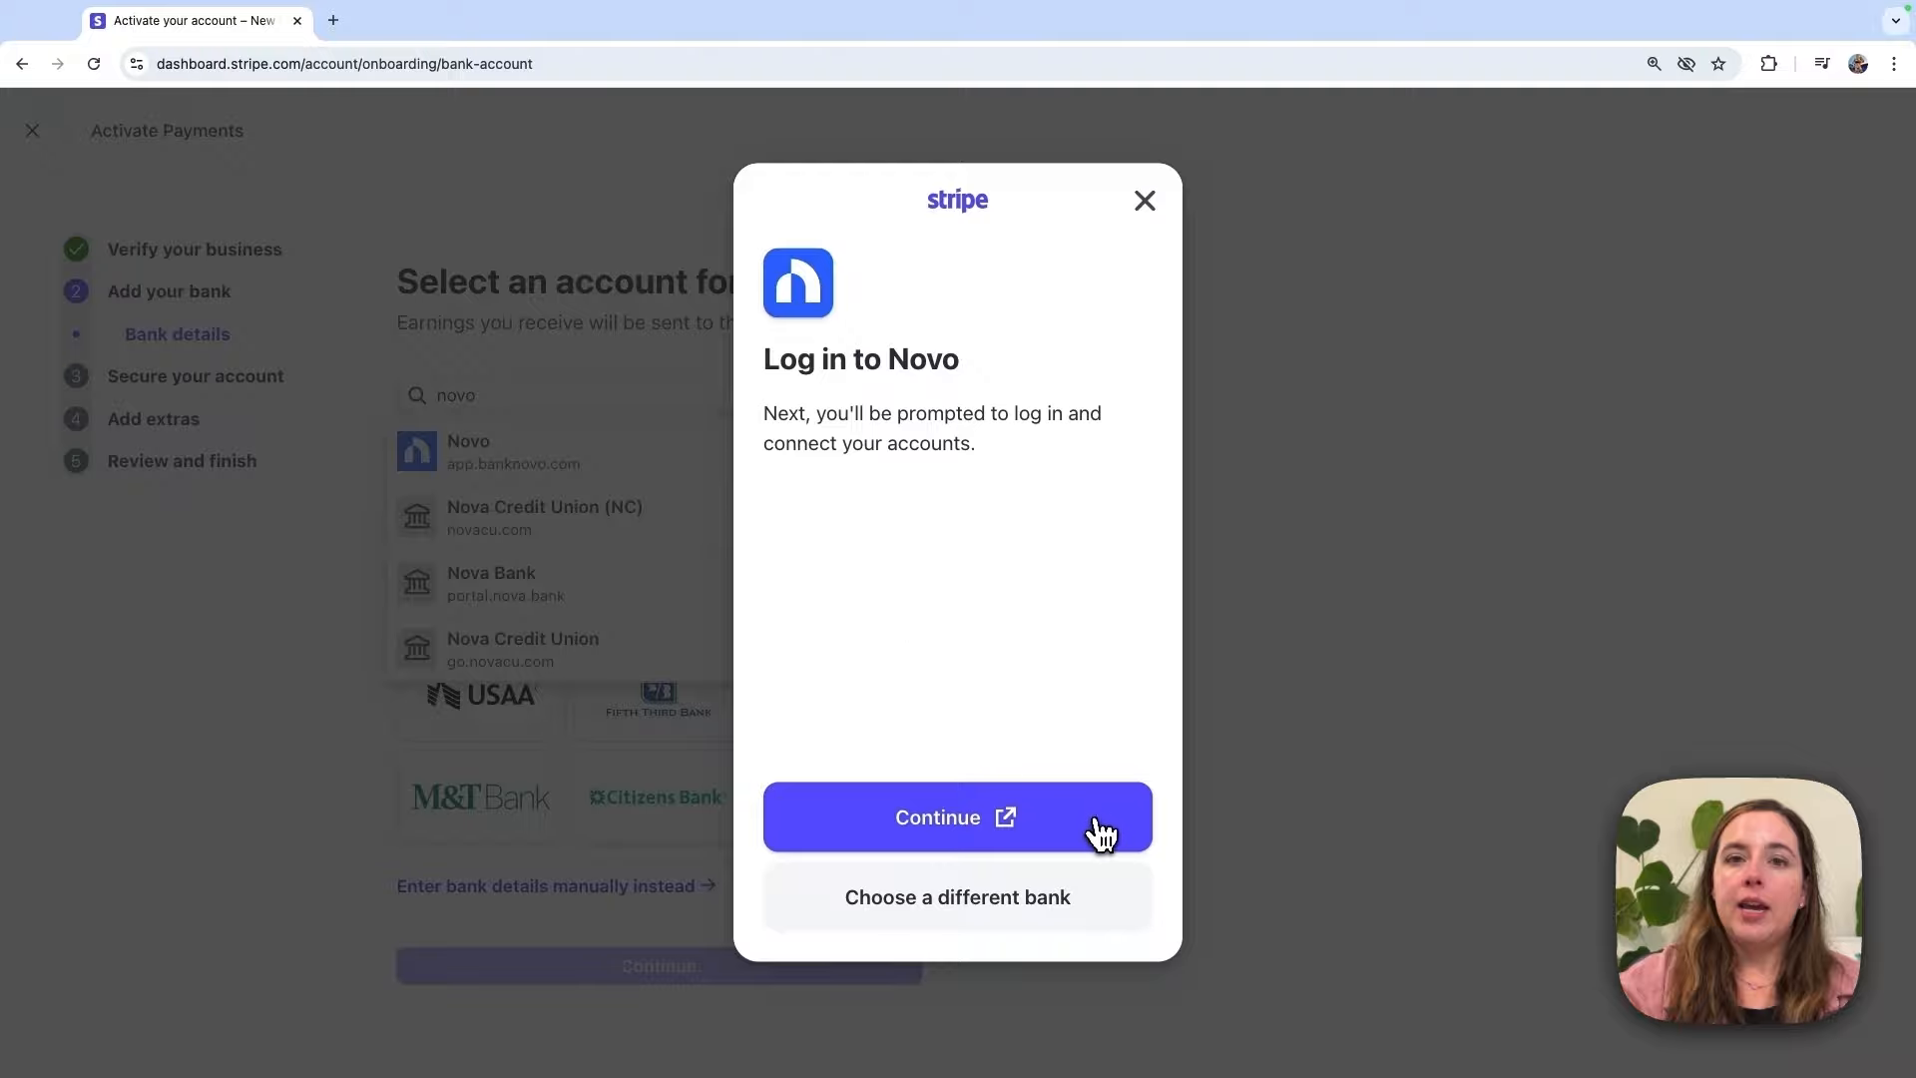
{"action": "left_click", "coordinate": [1101, 834]}
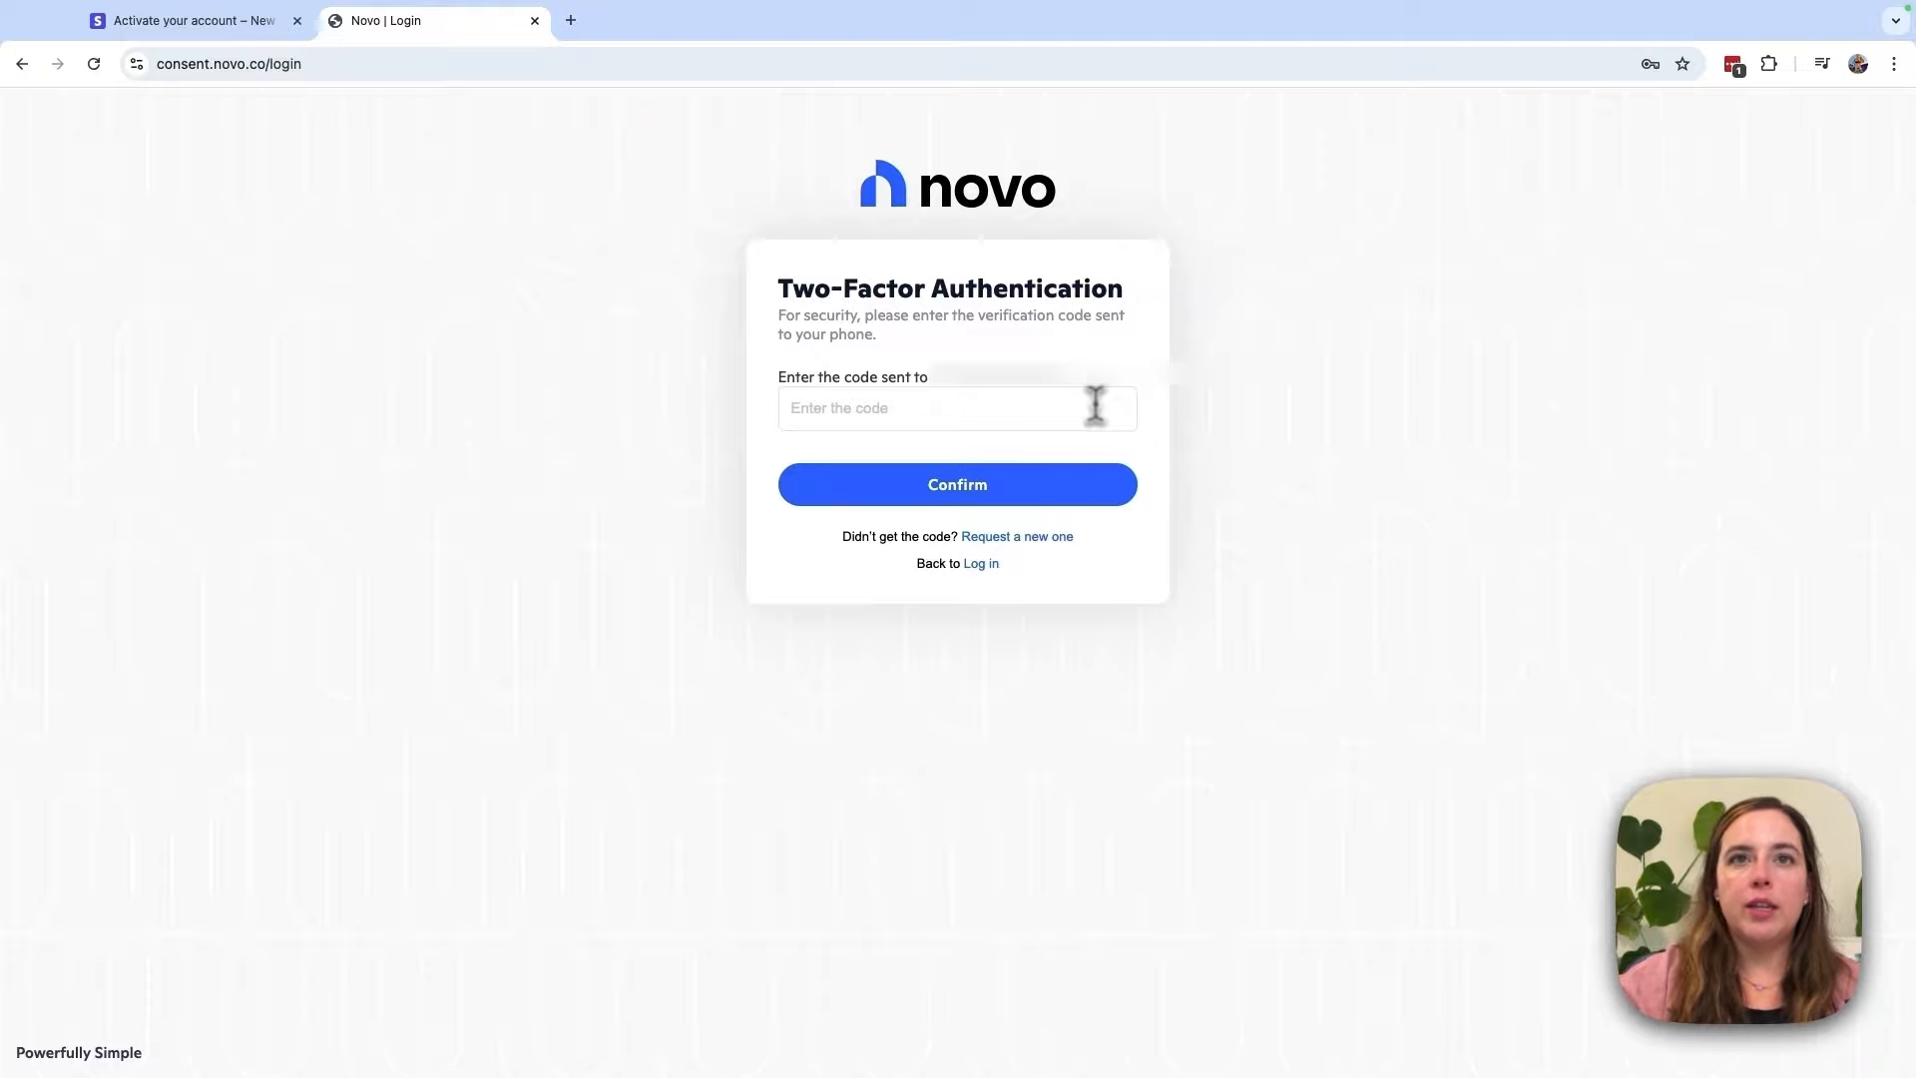
Step: Paste and confirm the texted Novo verification code, then grant Stripe access to the account data
{"action": "key", "text": "super+v"}
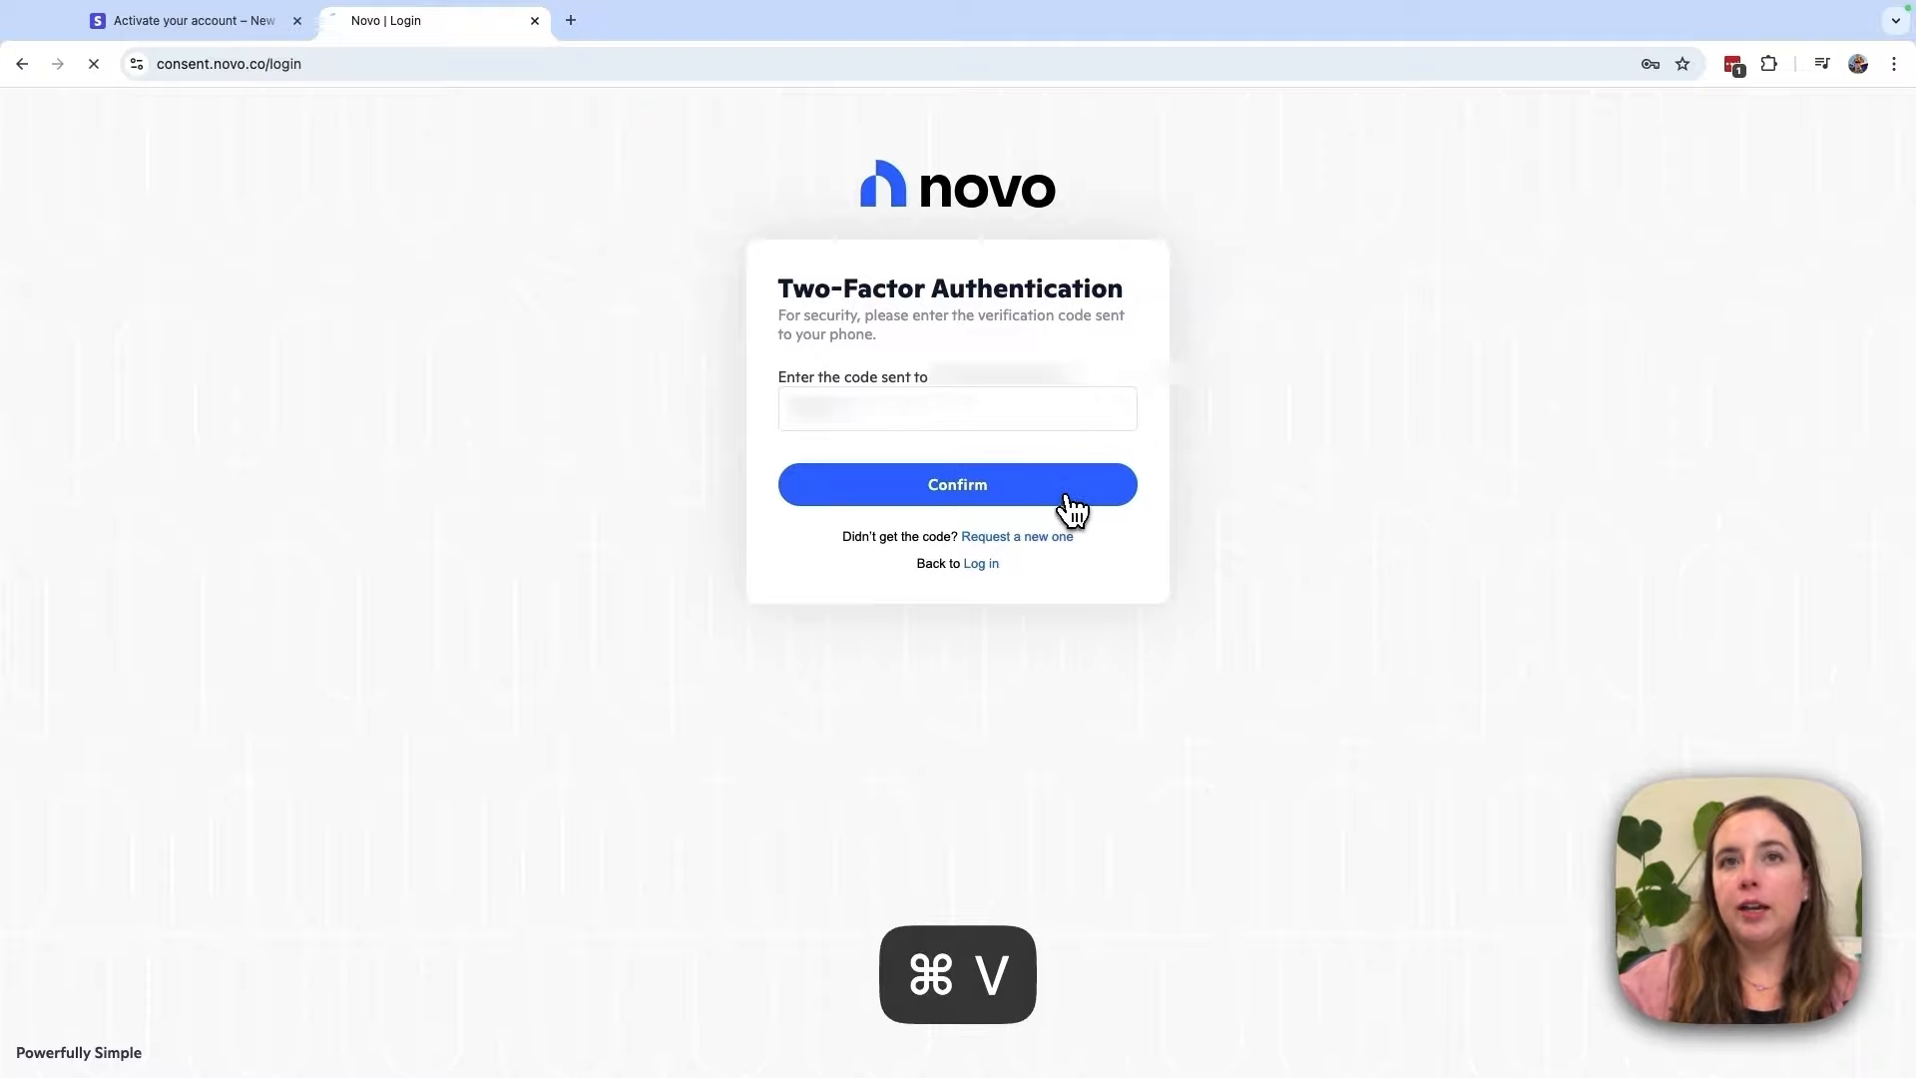
{"action": "left_click", "coordinate": [1071, 494]}
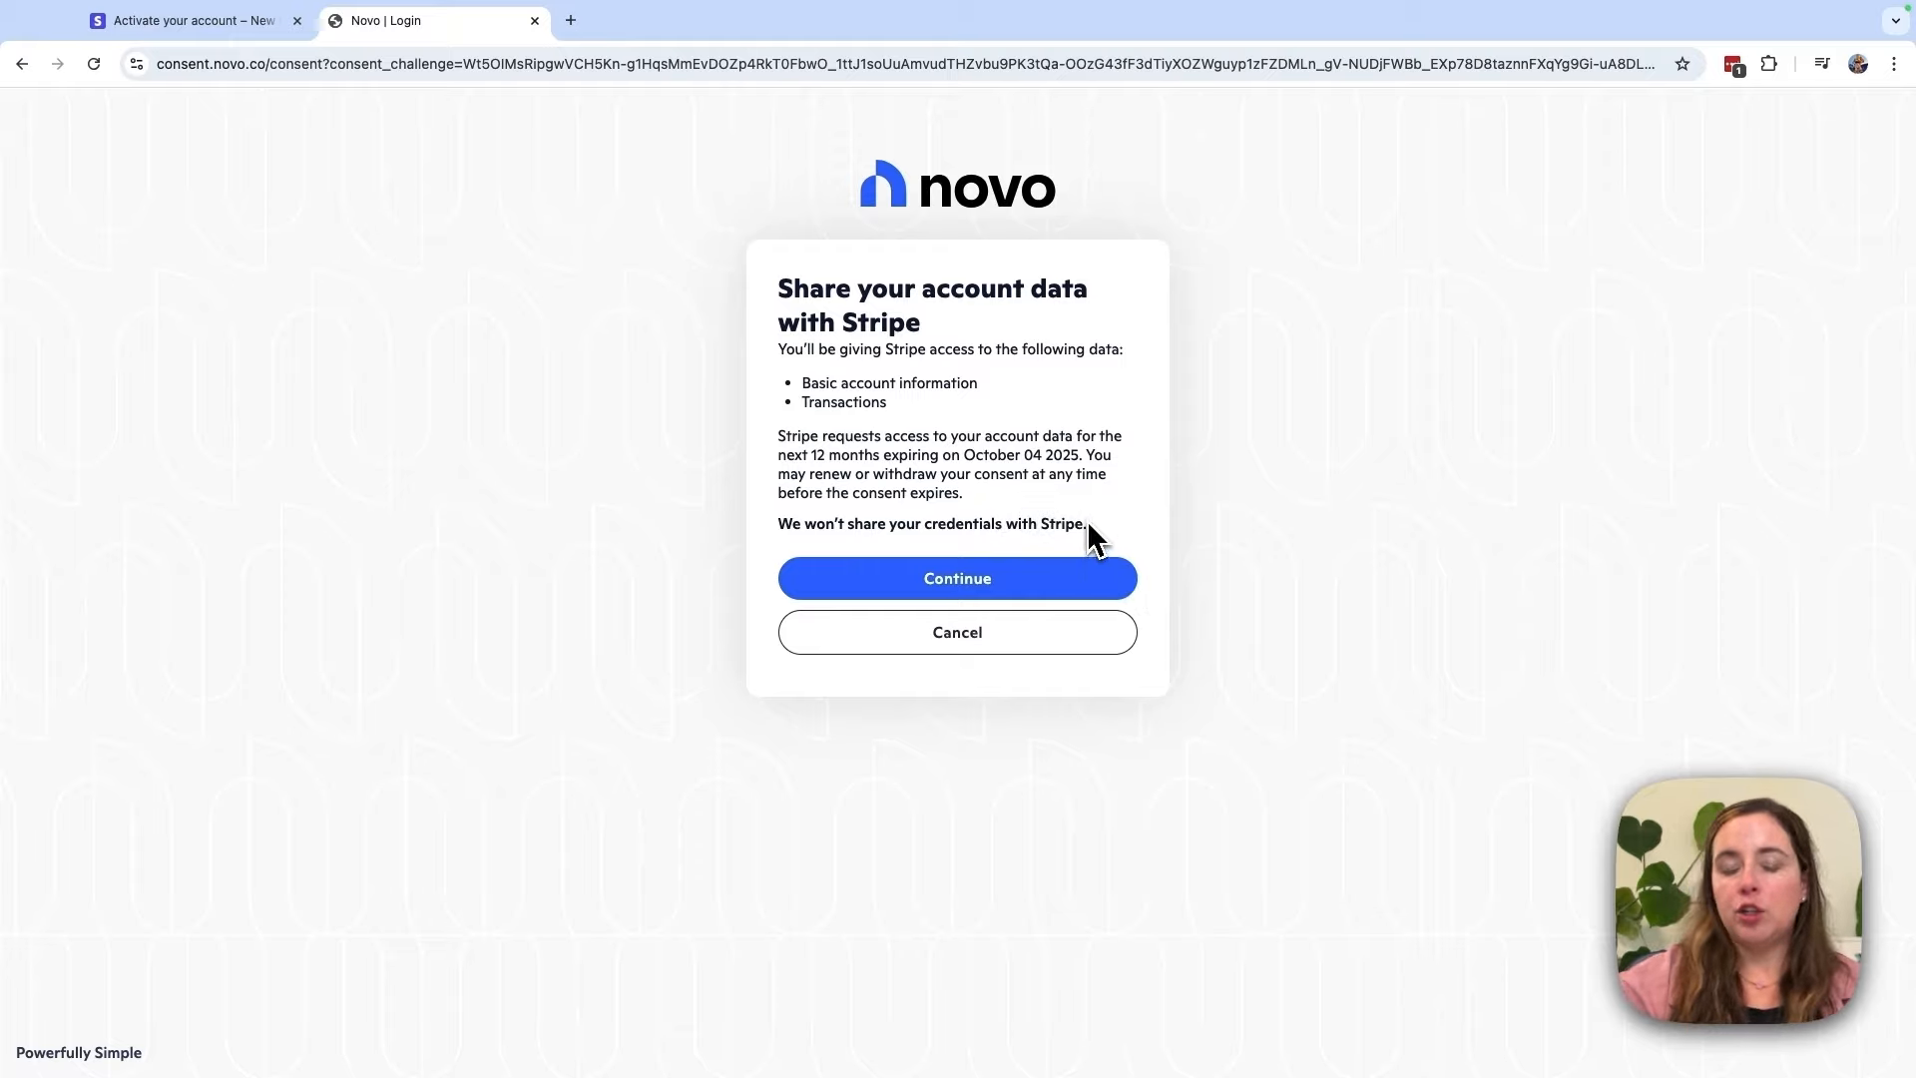
{"action": "left_click", "coordinate": [1098, 584]}
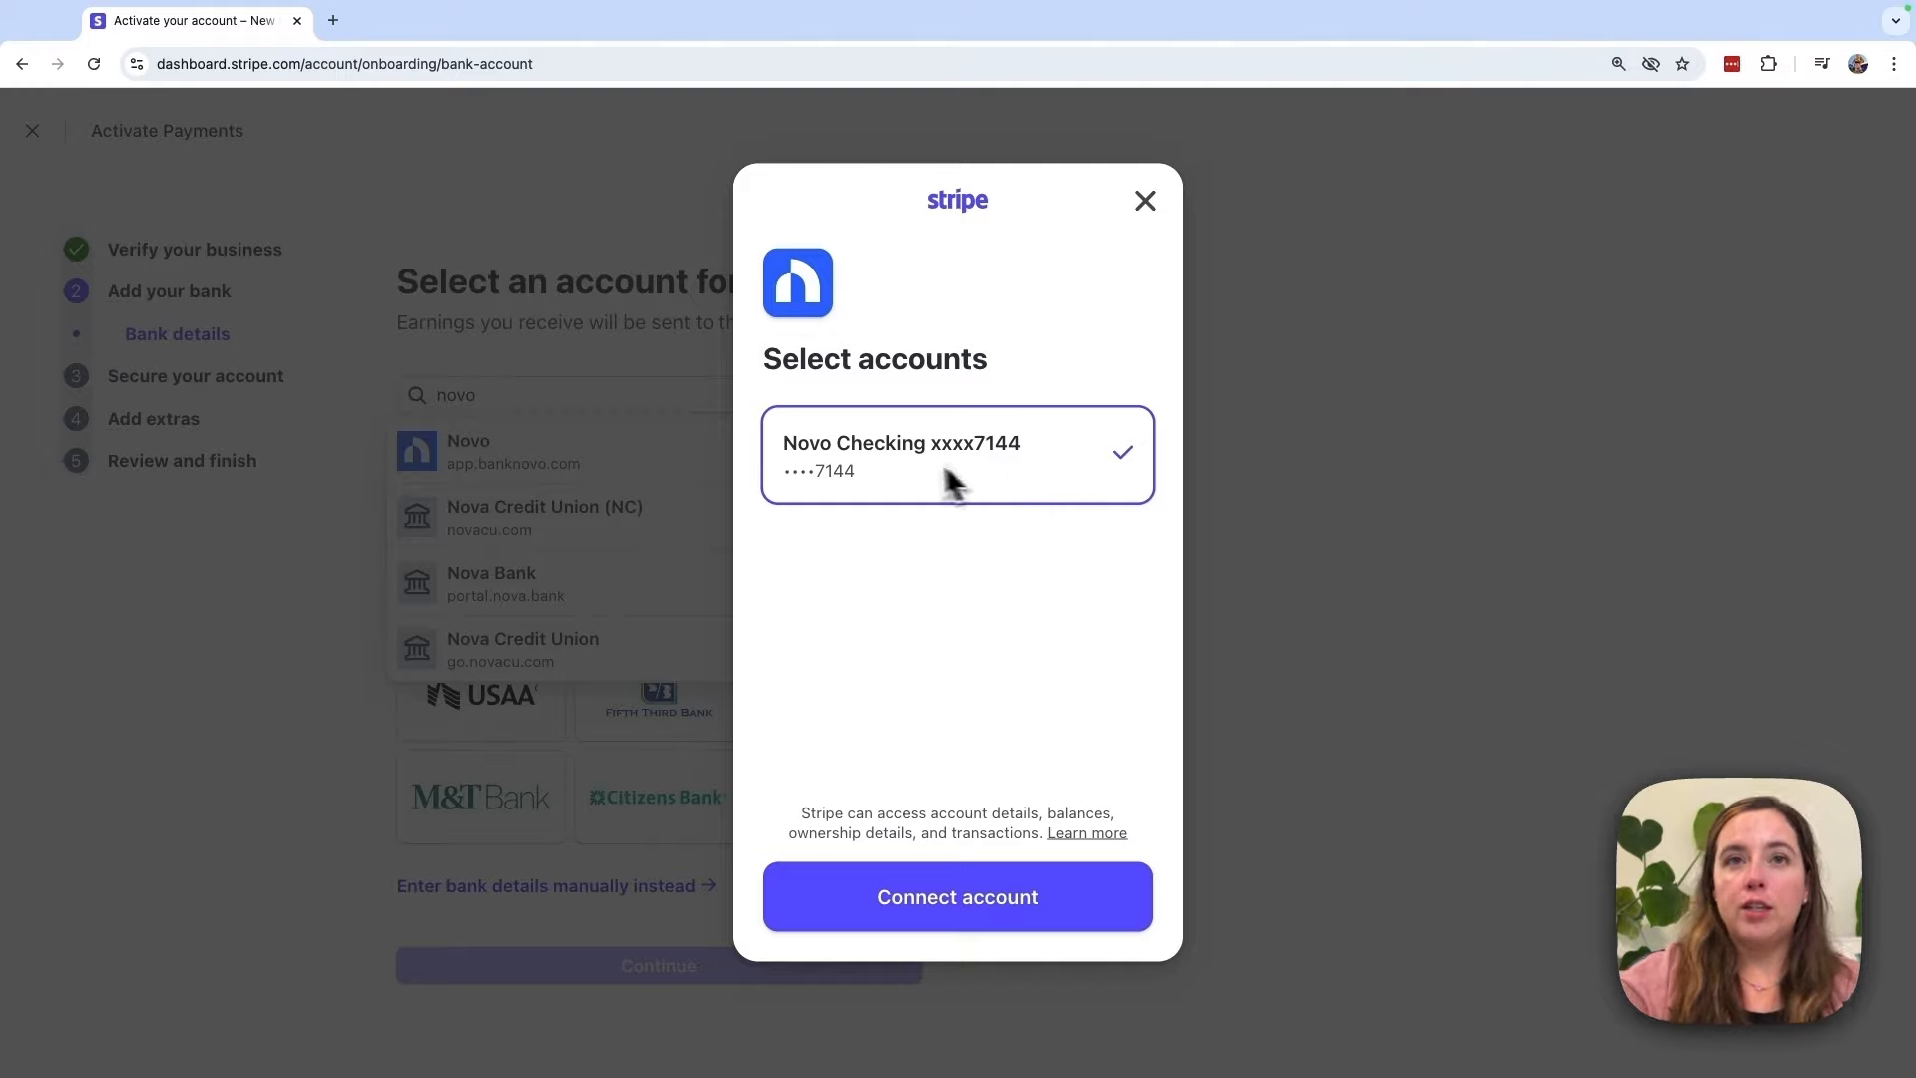
Step: Connect the Novo Checking account, enter the texted Link verification code, and finish on the Success screen
{"action": "left_click", "coordinate": [1129, 907]}
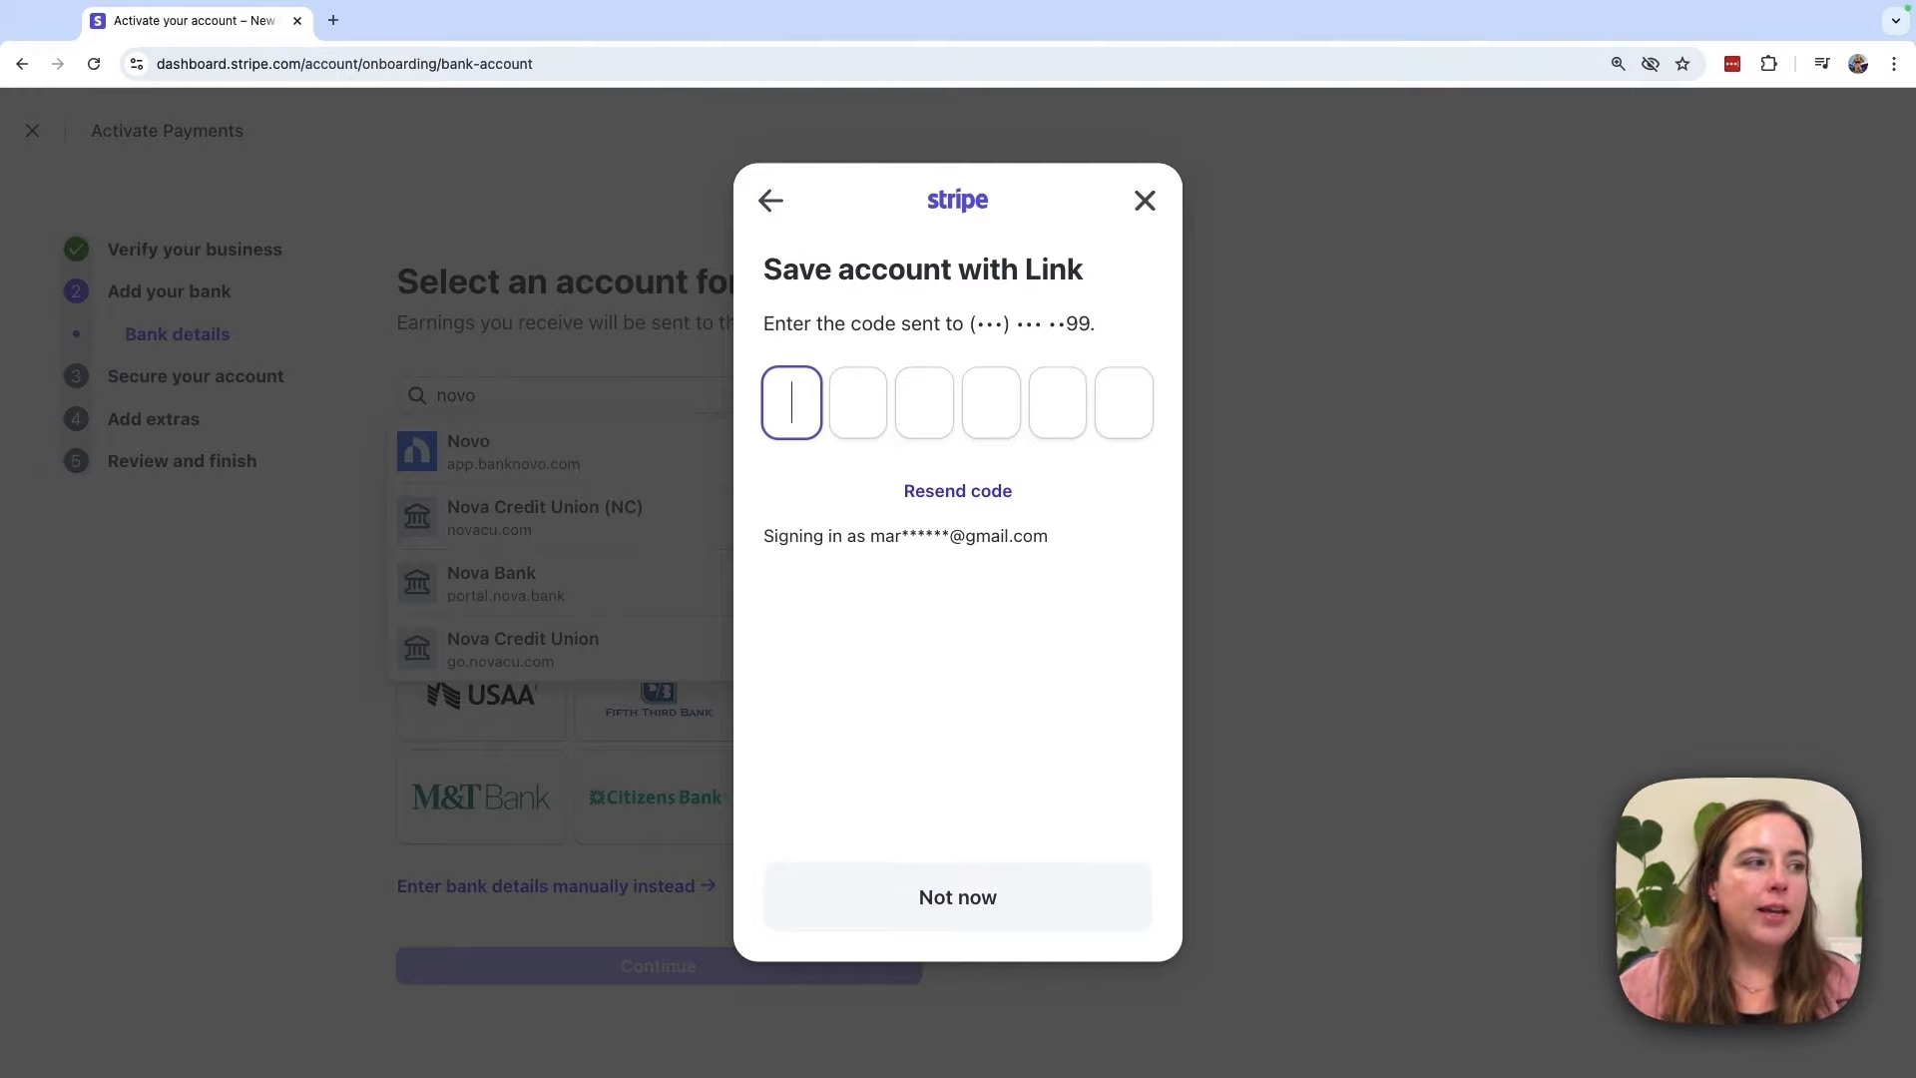
{"action": "left_click", "coordinate": [800, 410]}
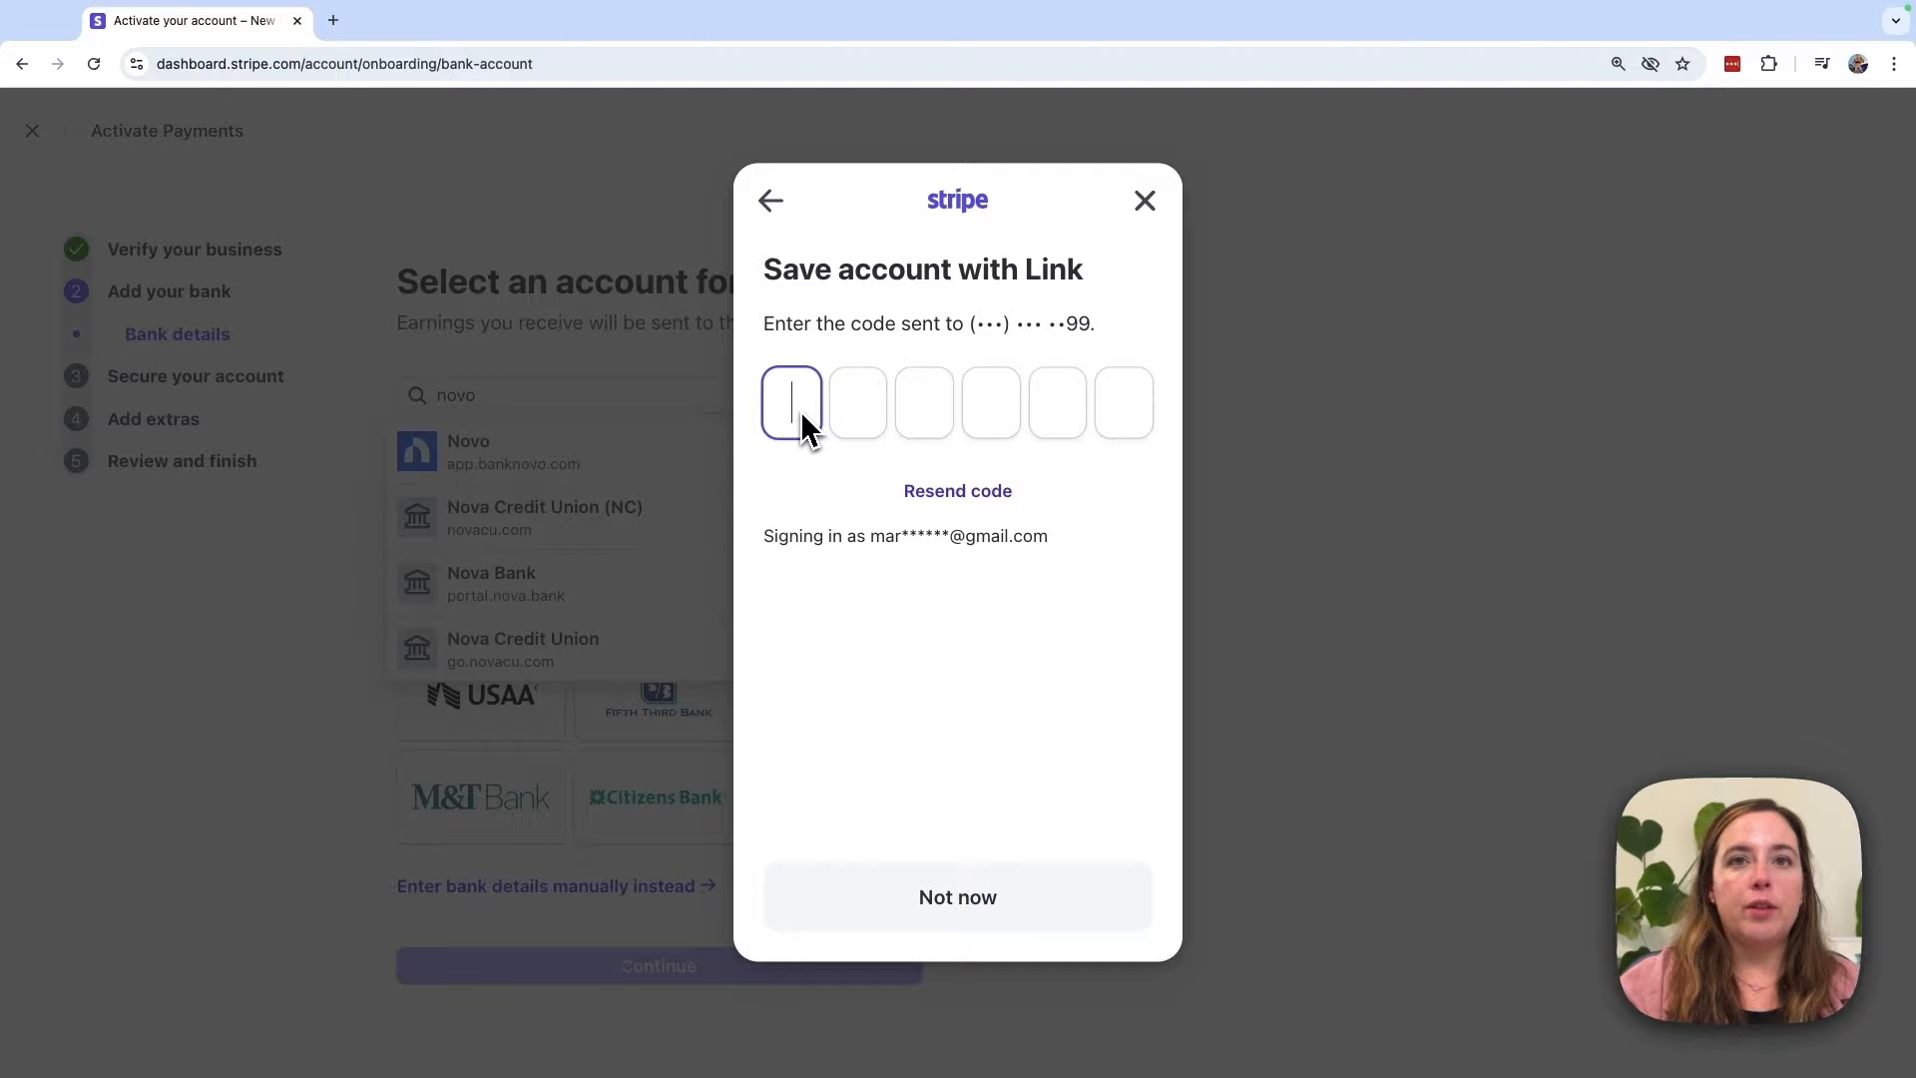
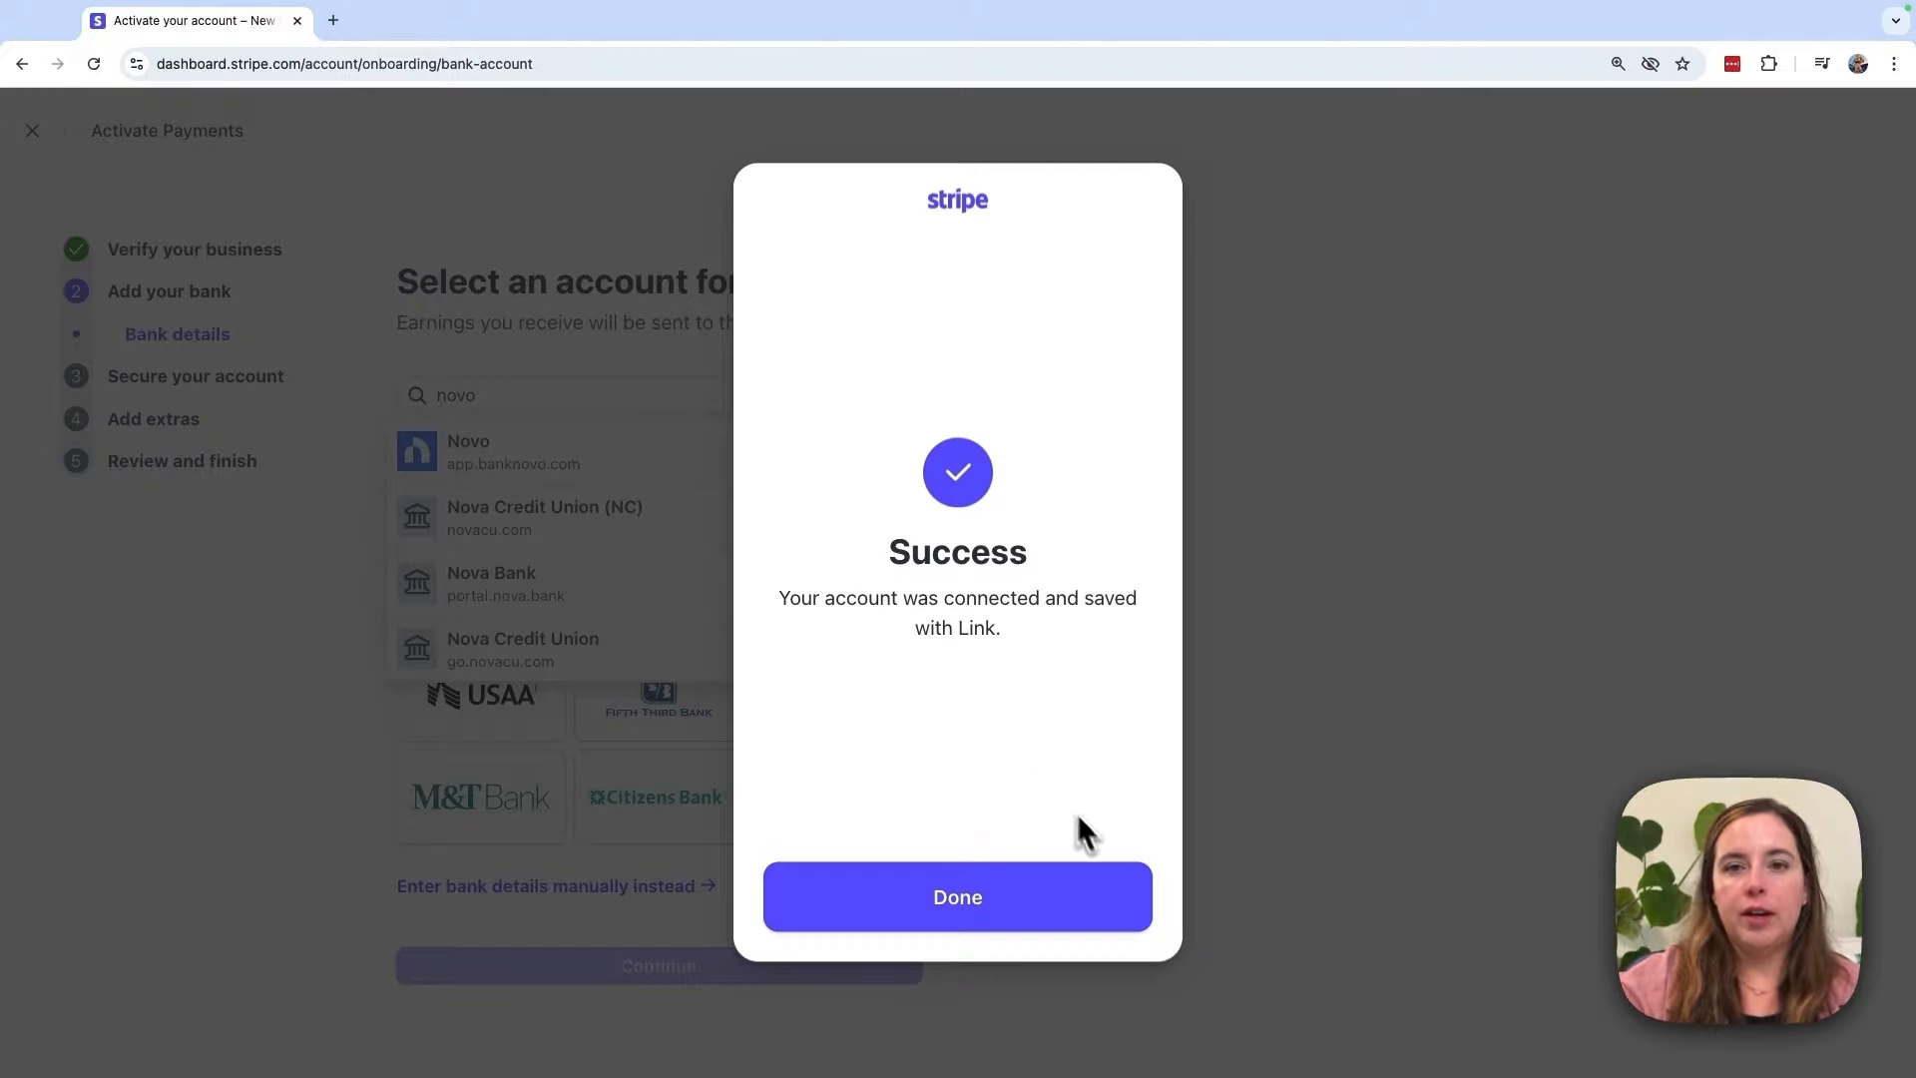
{"action": "left_click", "coordinate": [1105, 901]}
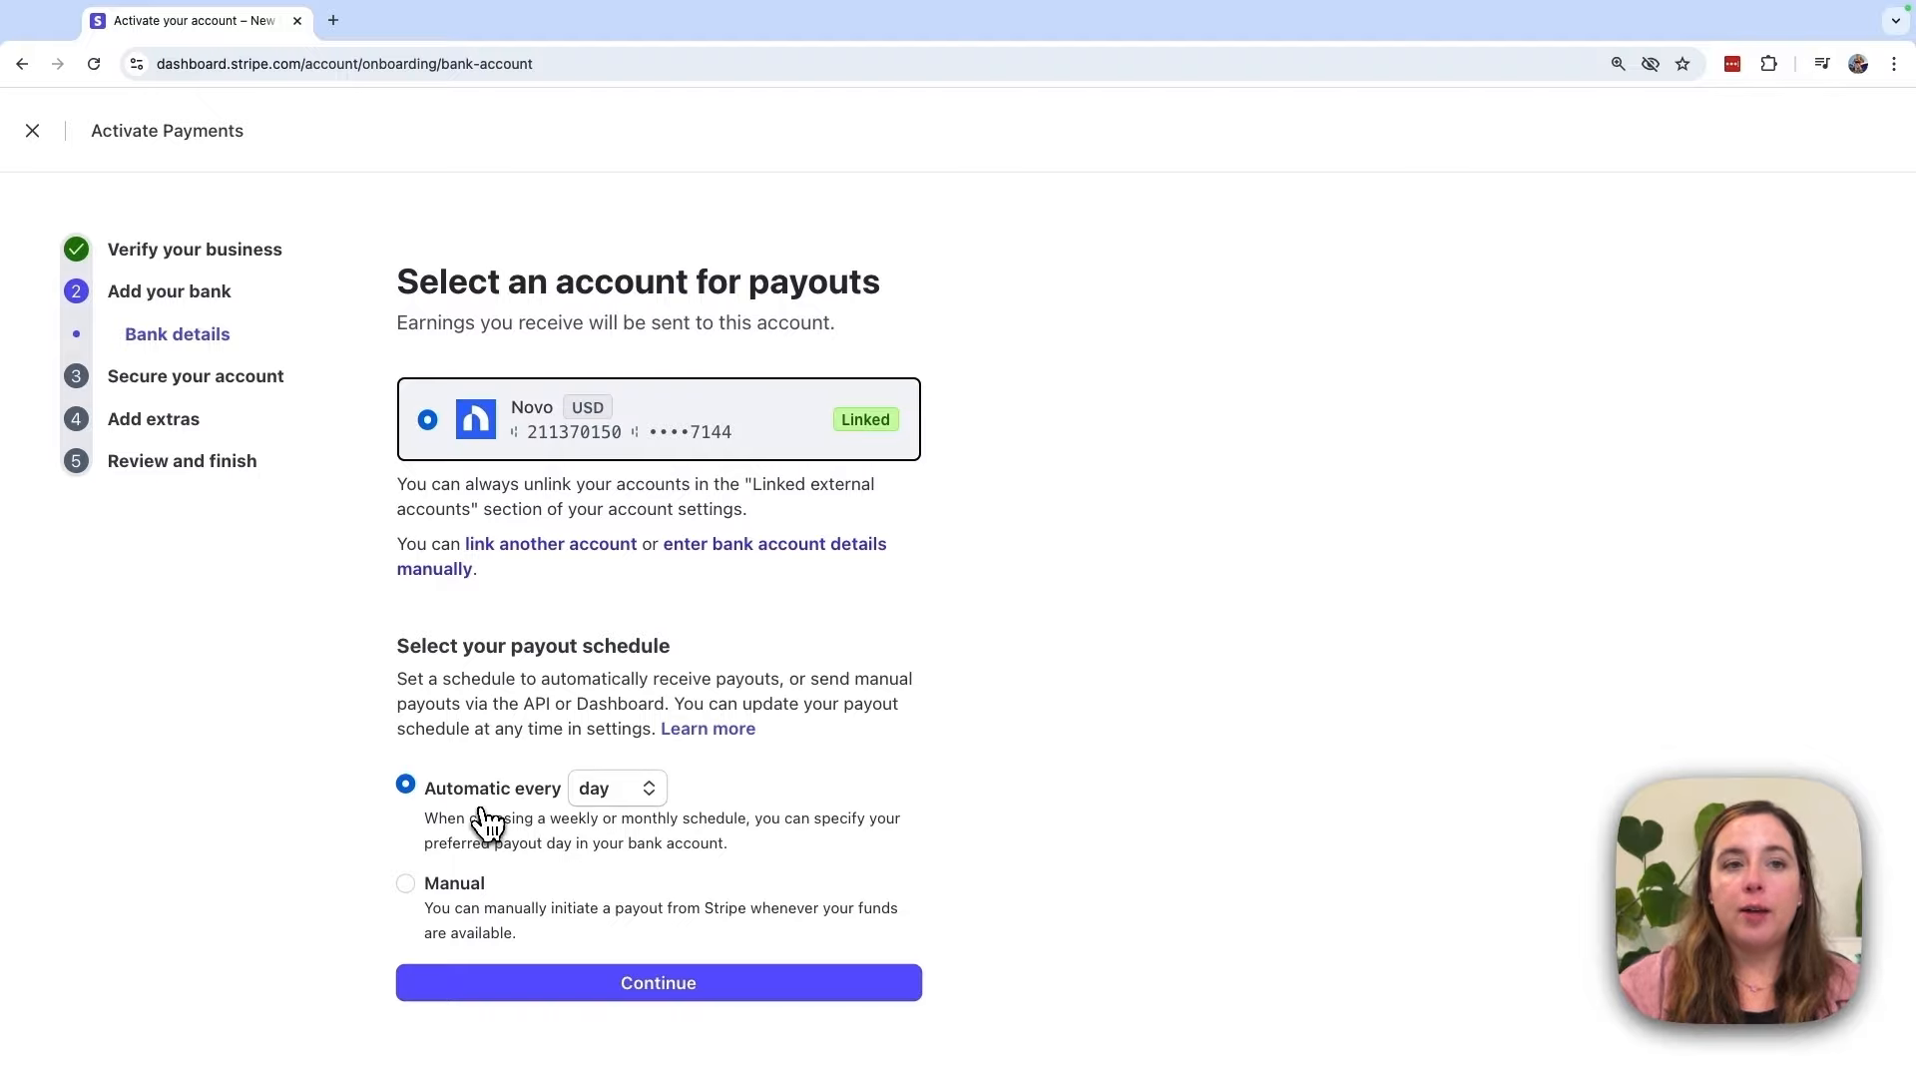
Step: Try weekly (Monday) and monthly payout frequencies, then set the schedule back to every day
{"action": "left_click", "coordinate": [615, 790]}
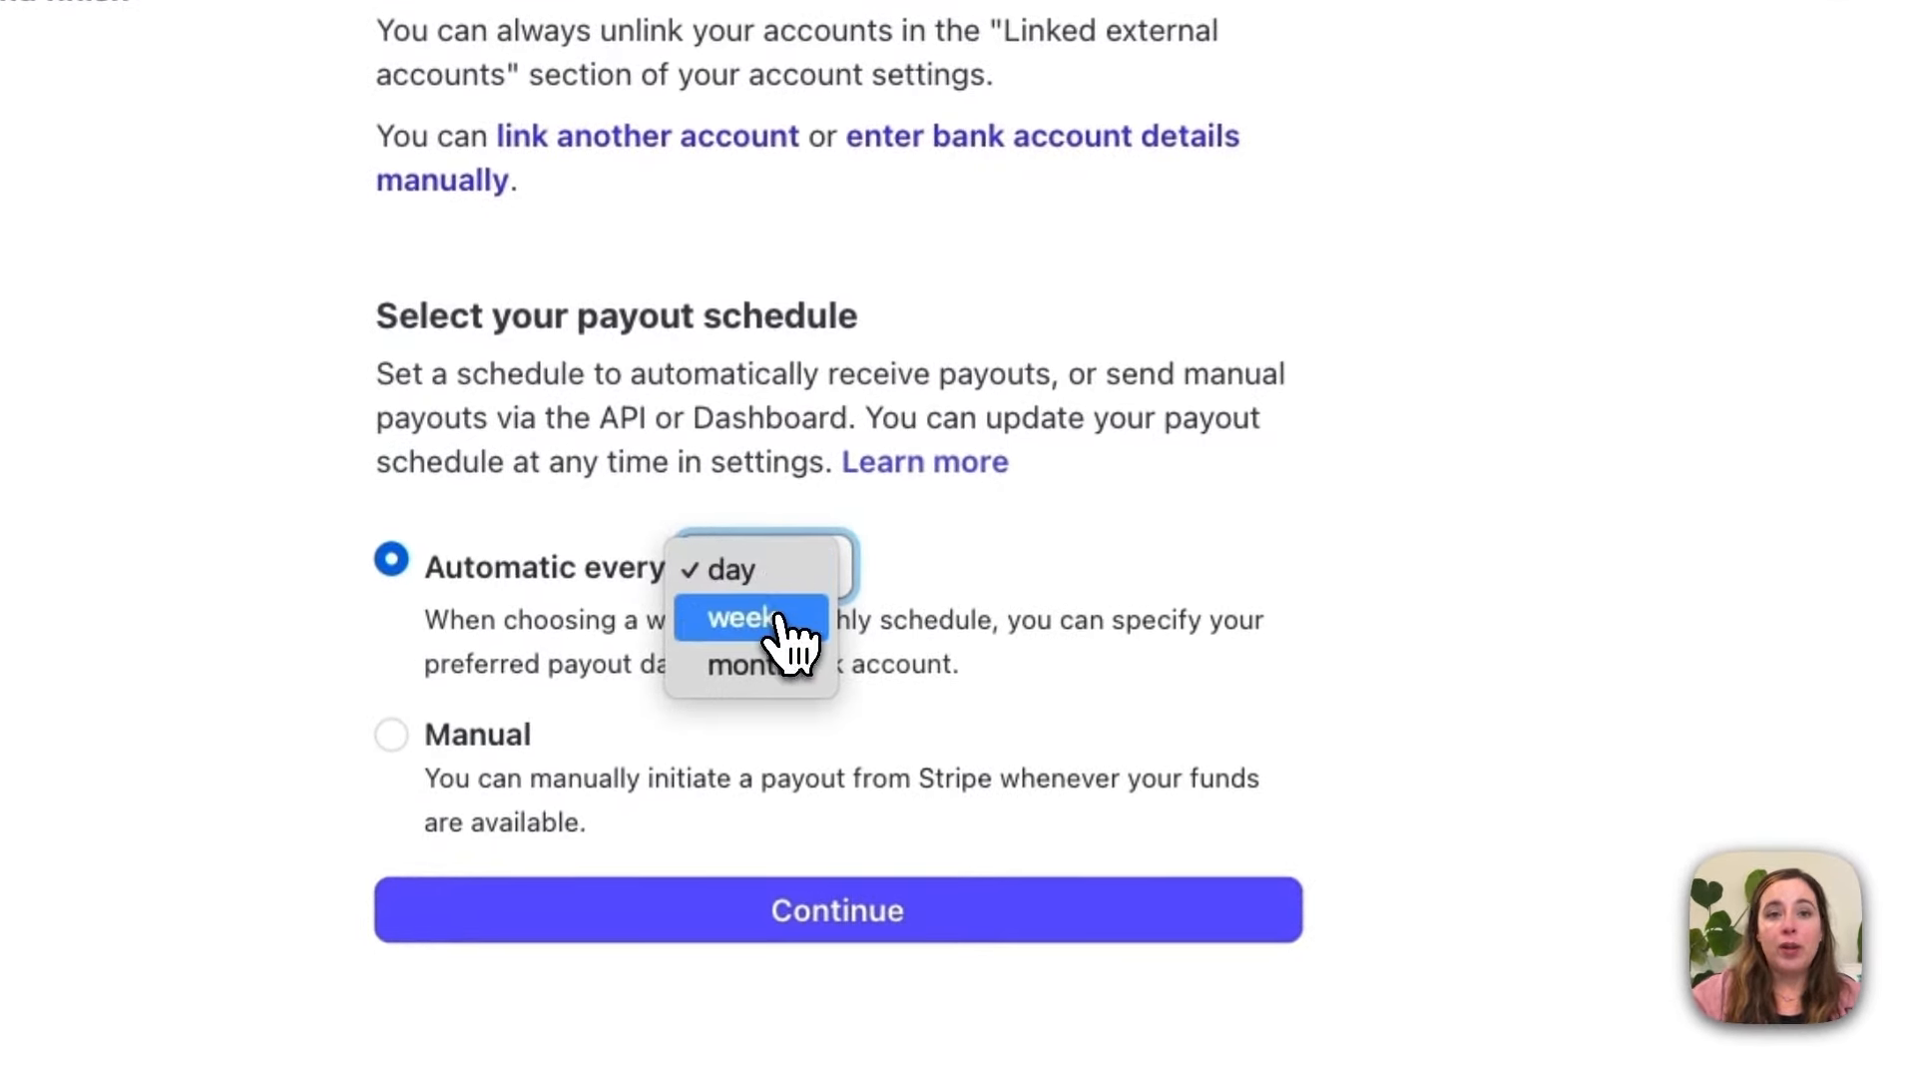
{"action": "left_click", "coordinate": [1044, 619]}
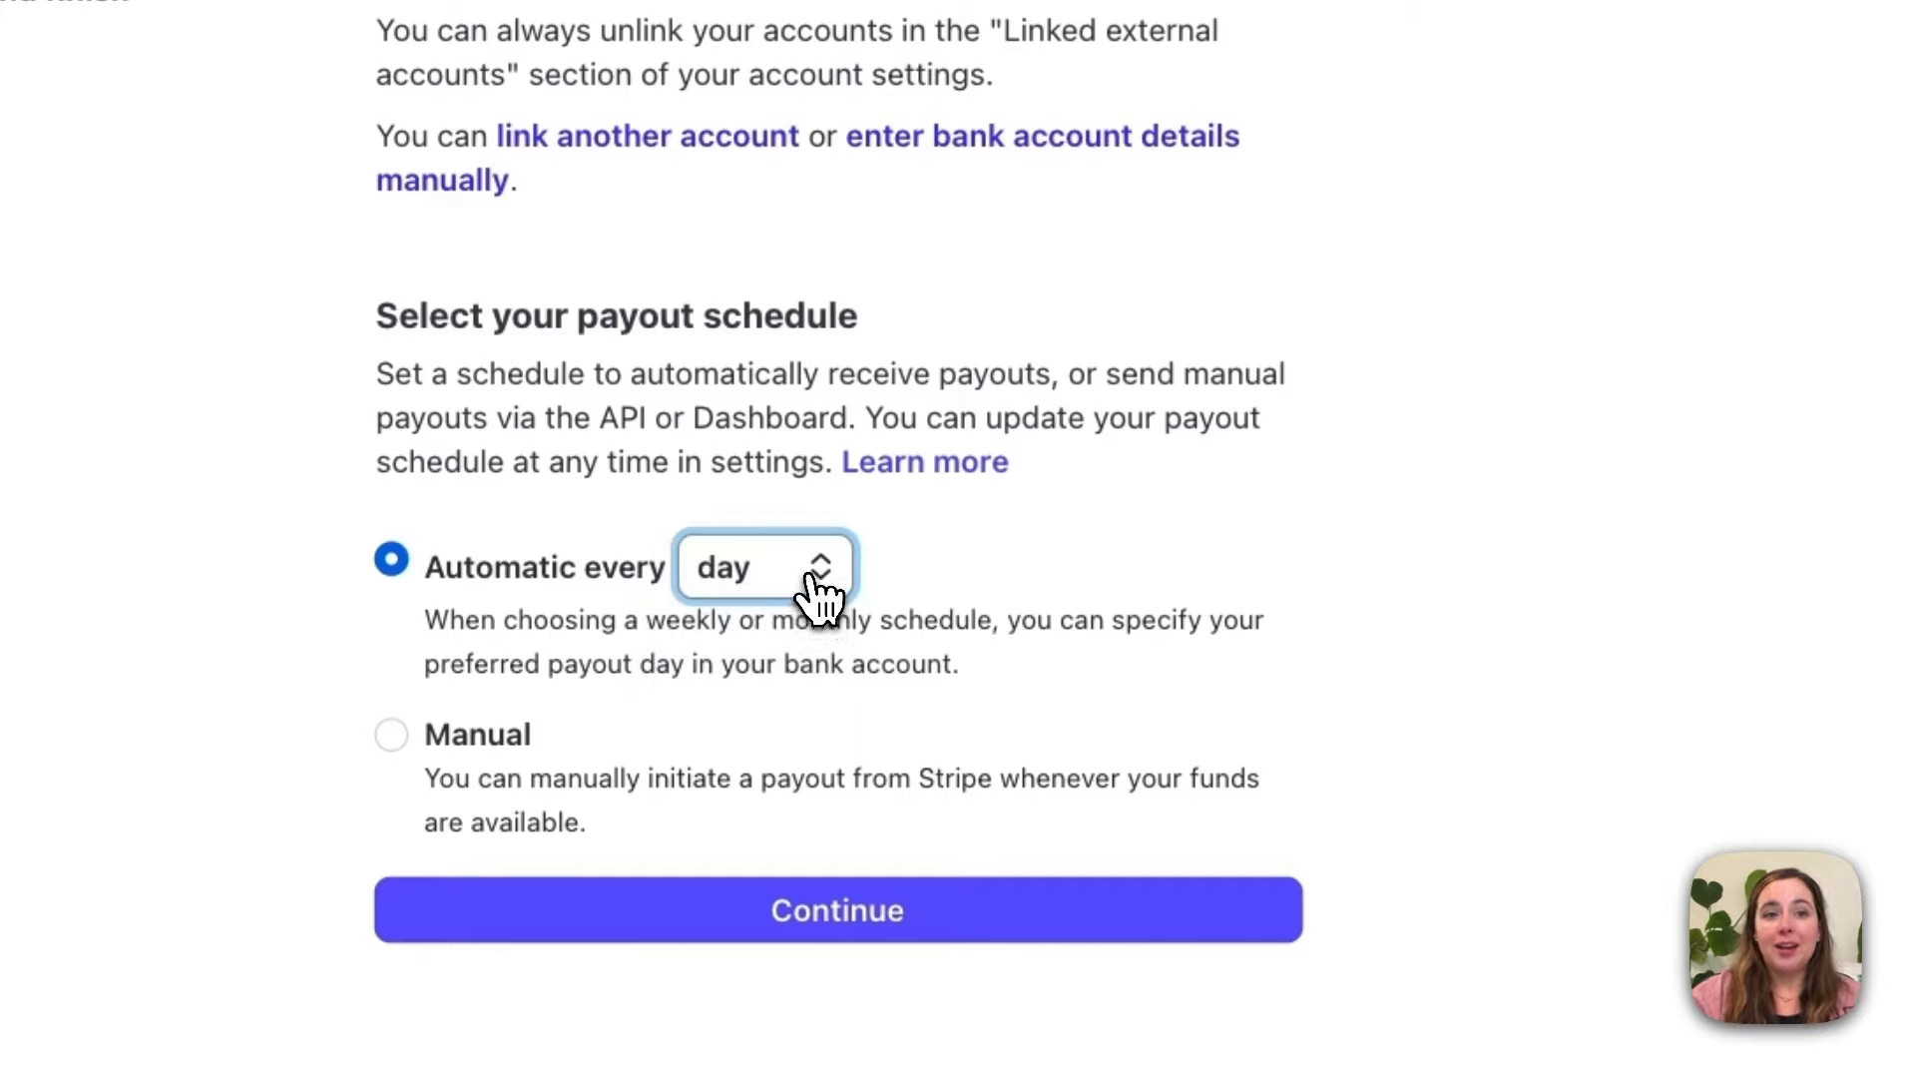
{"action": "left_click", "coordinate": [816, 587]}
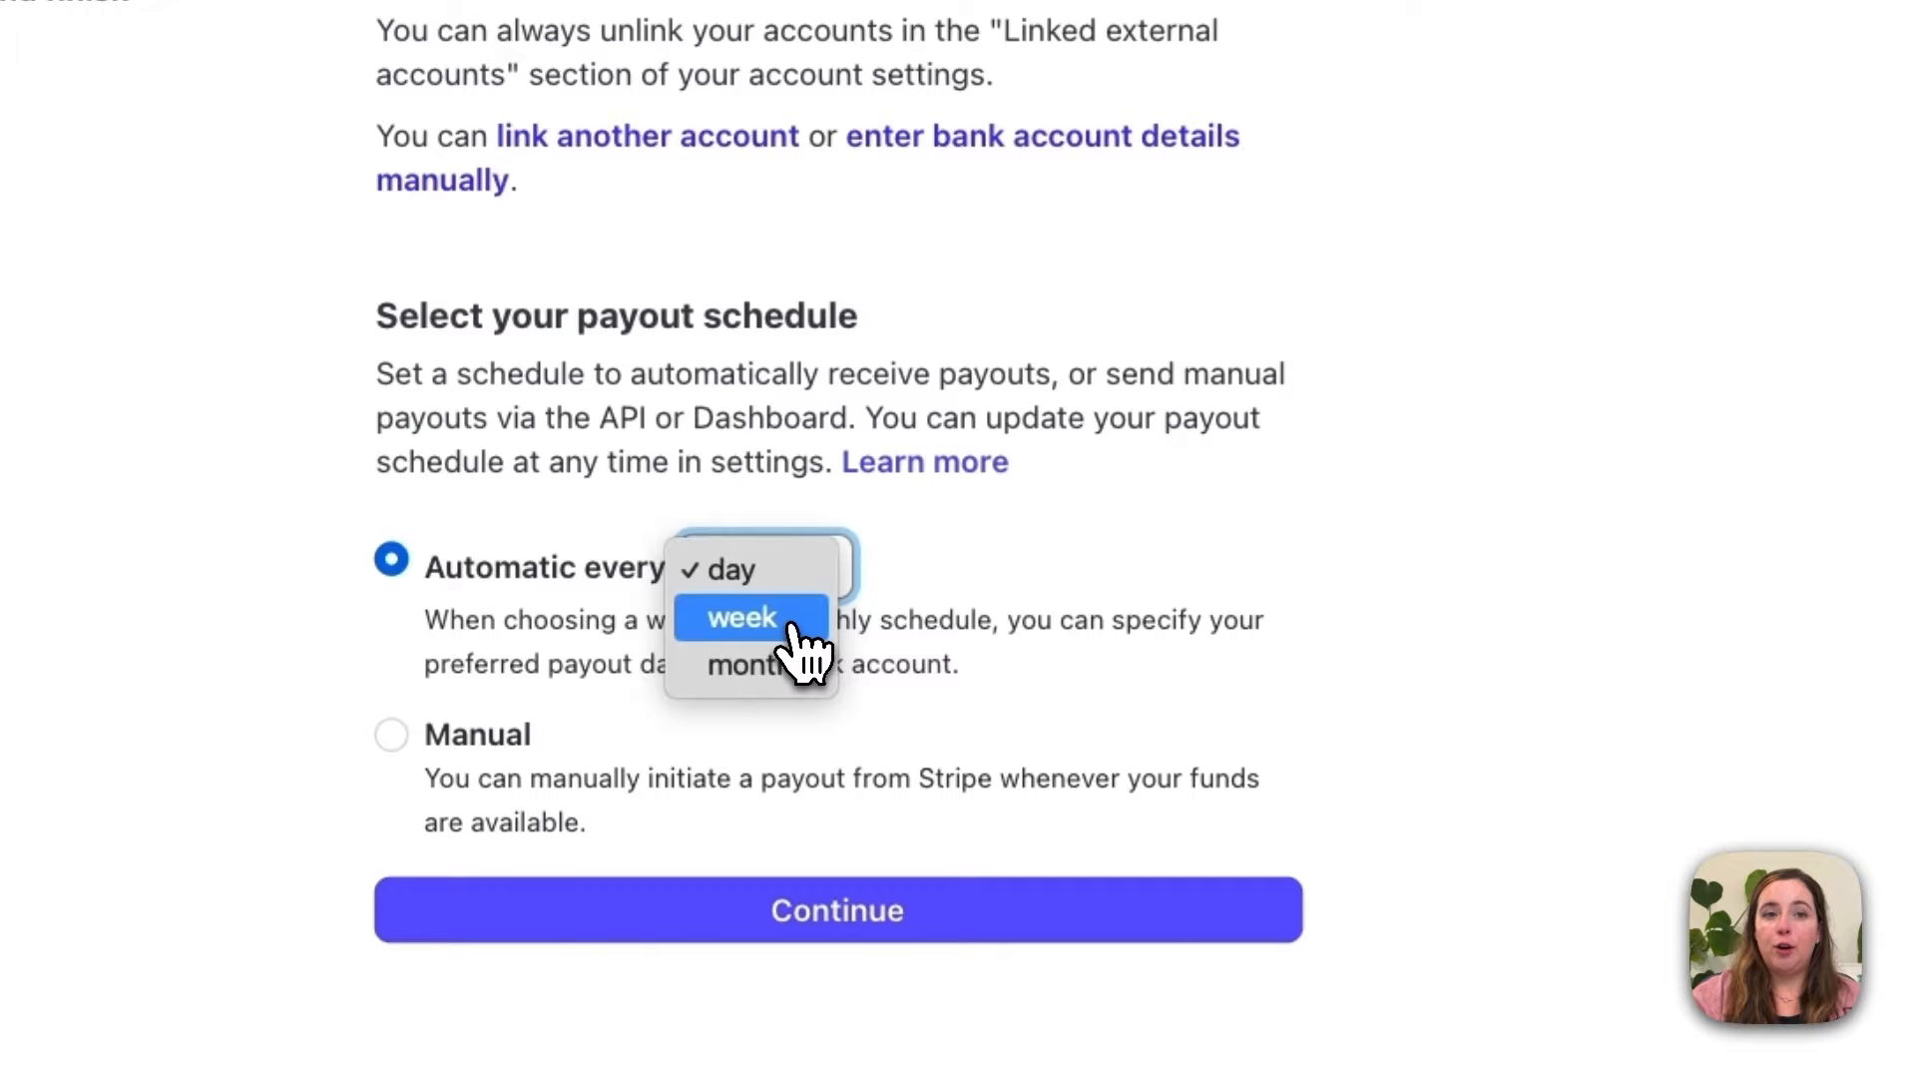
{"action": "left_click", "coordinate": [791, 625]}
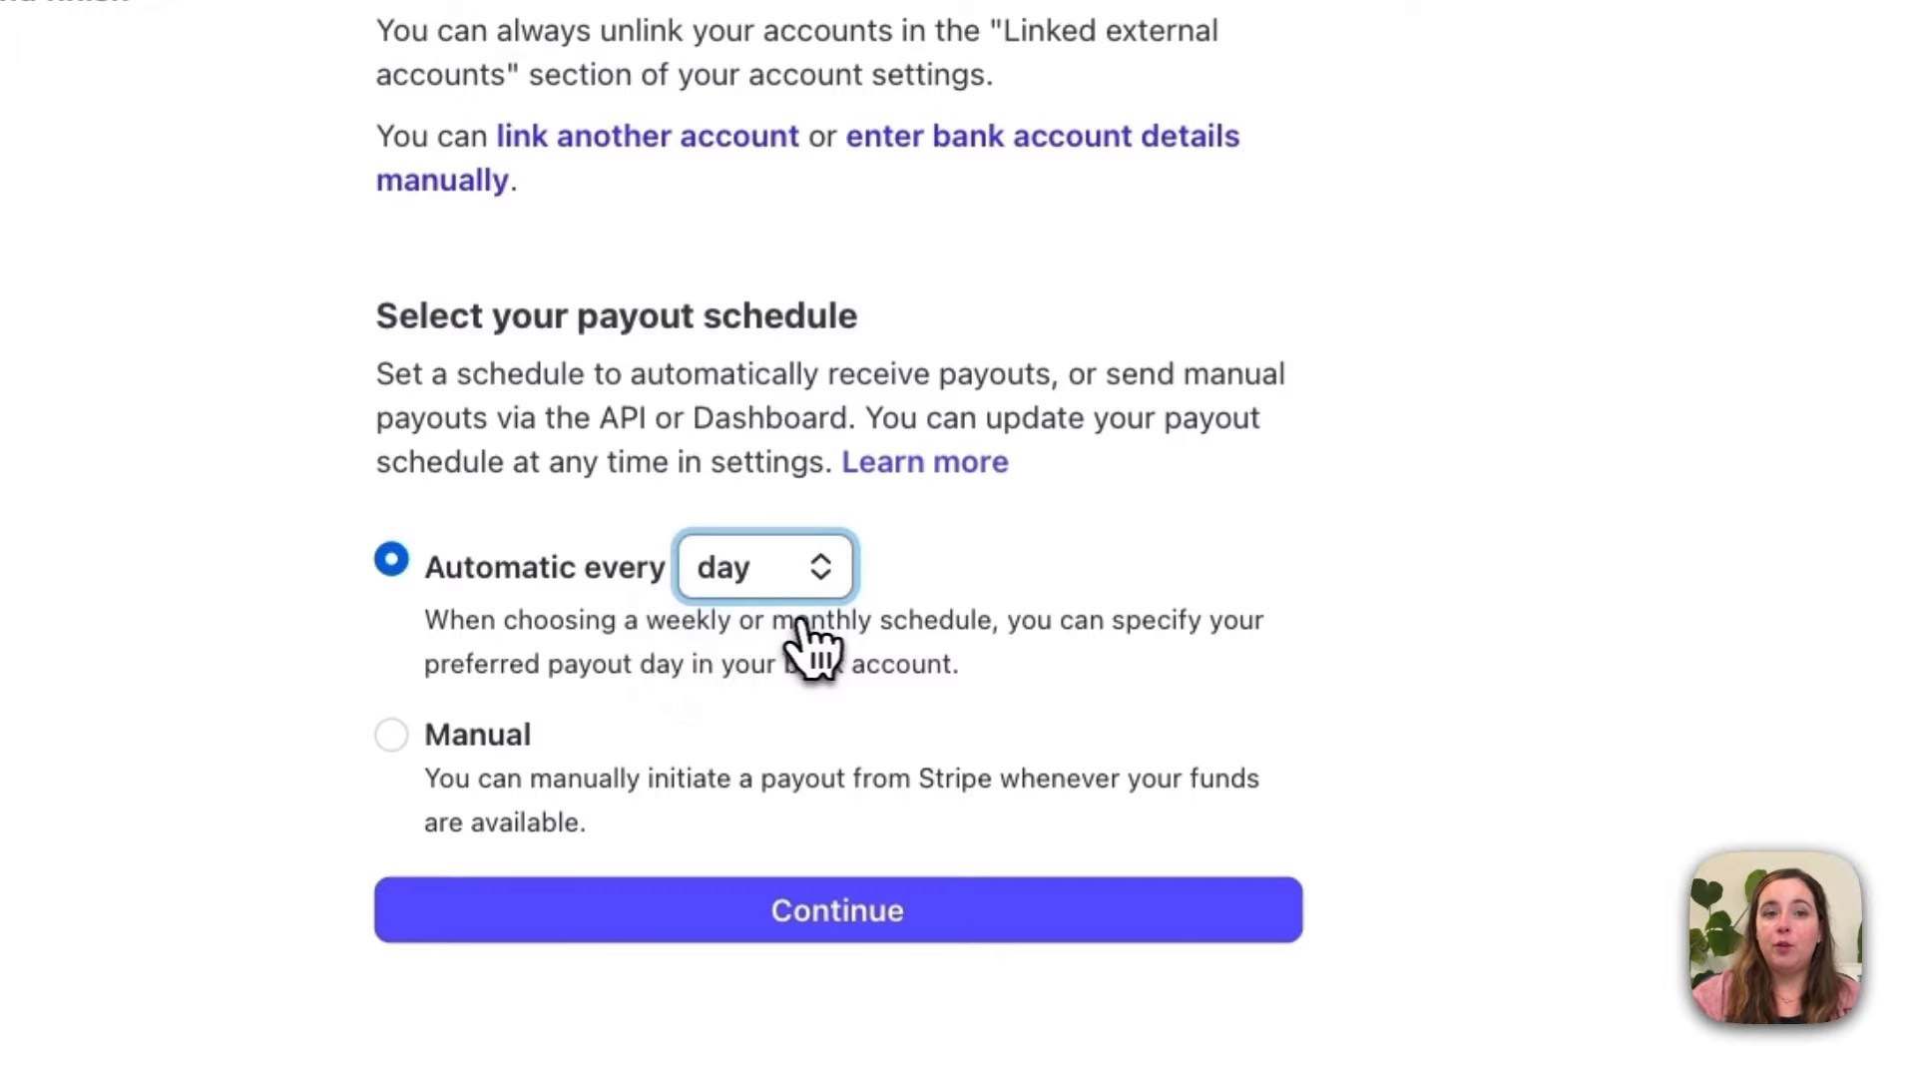
{"action": "left_click", "coordinate": [1107, 571]}
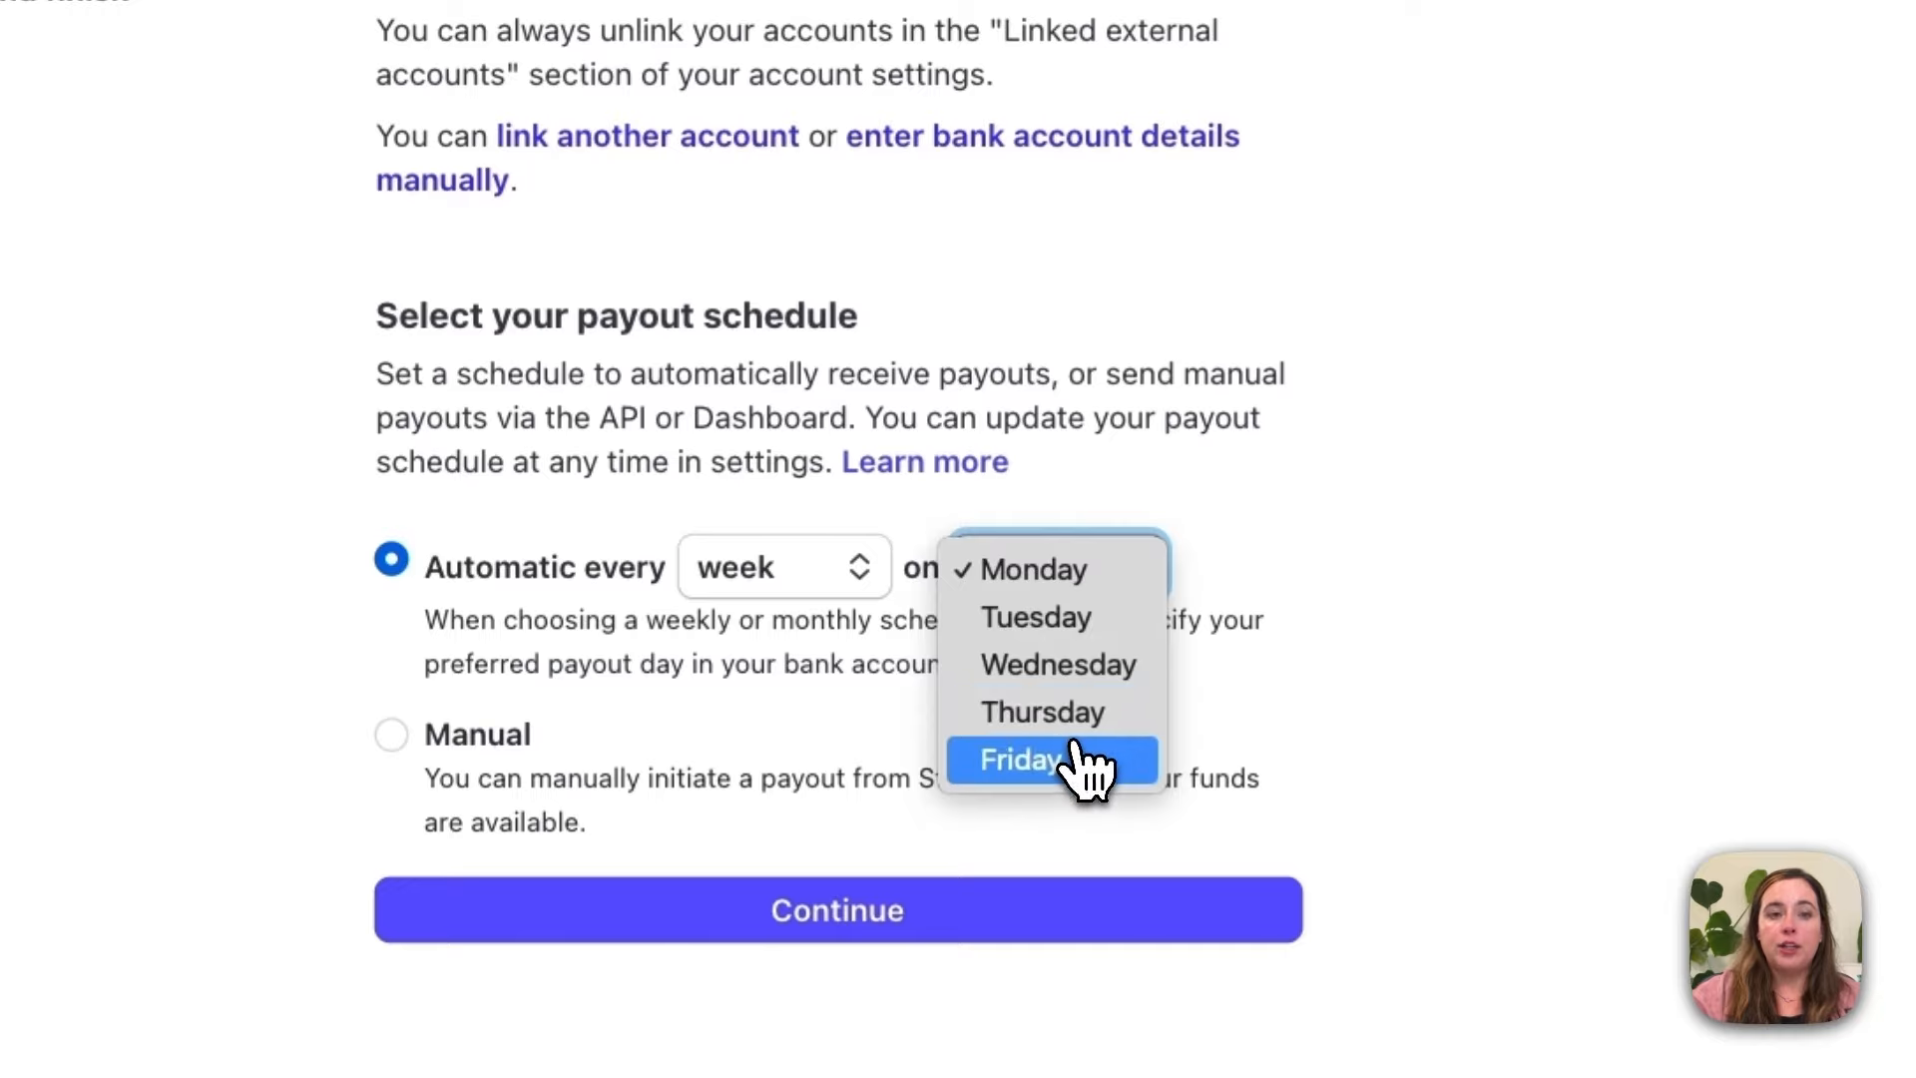
{"action": "left_click", "coordinate": [826, 583]}
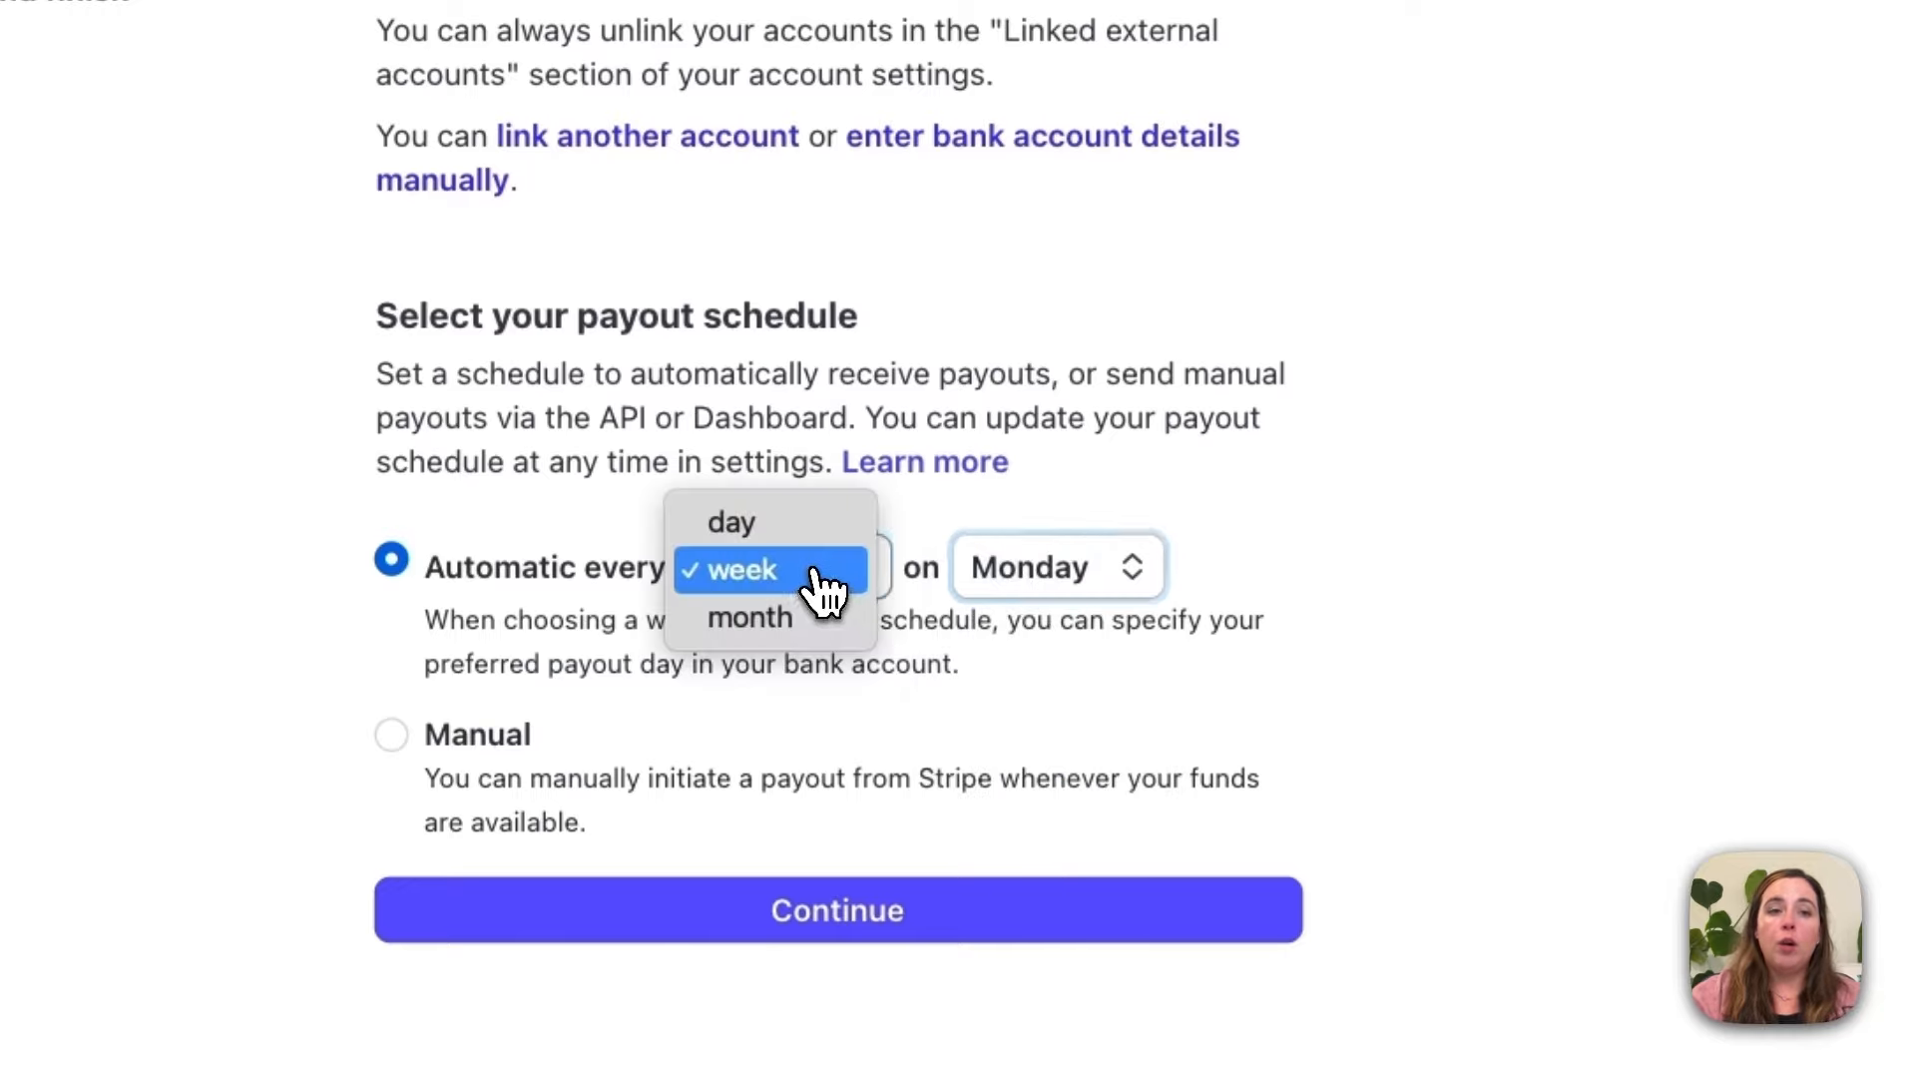
{"action": "left_click", "coordinate": [796, 621]}
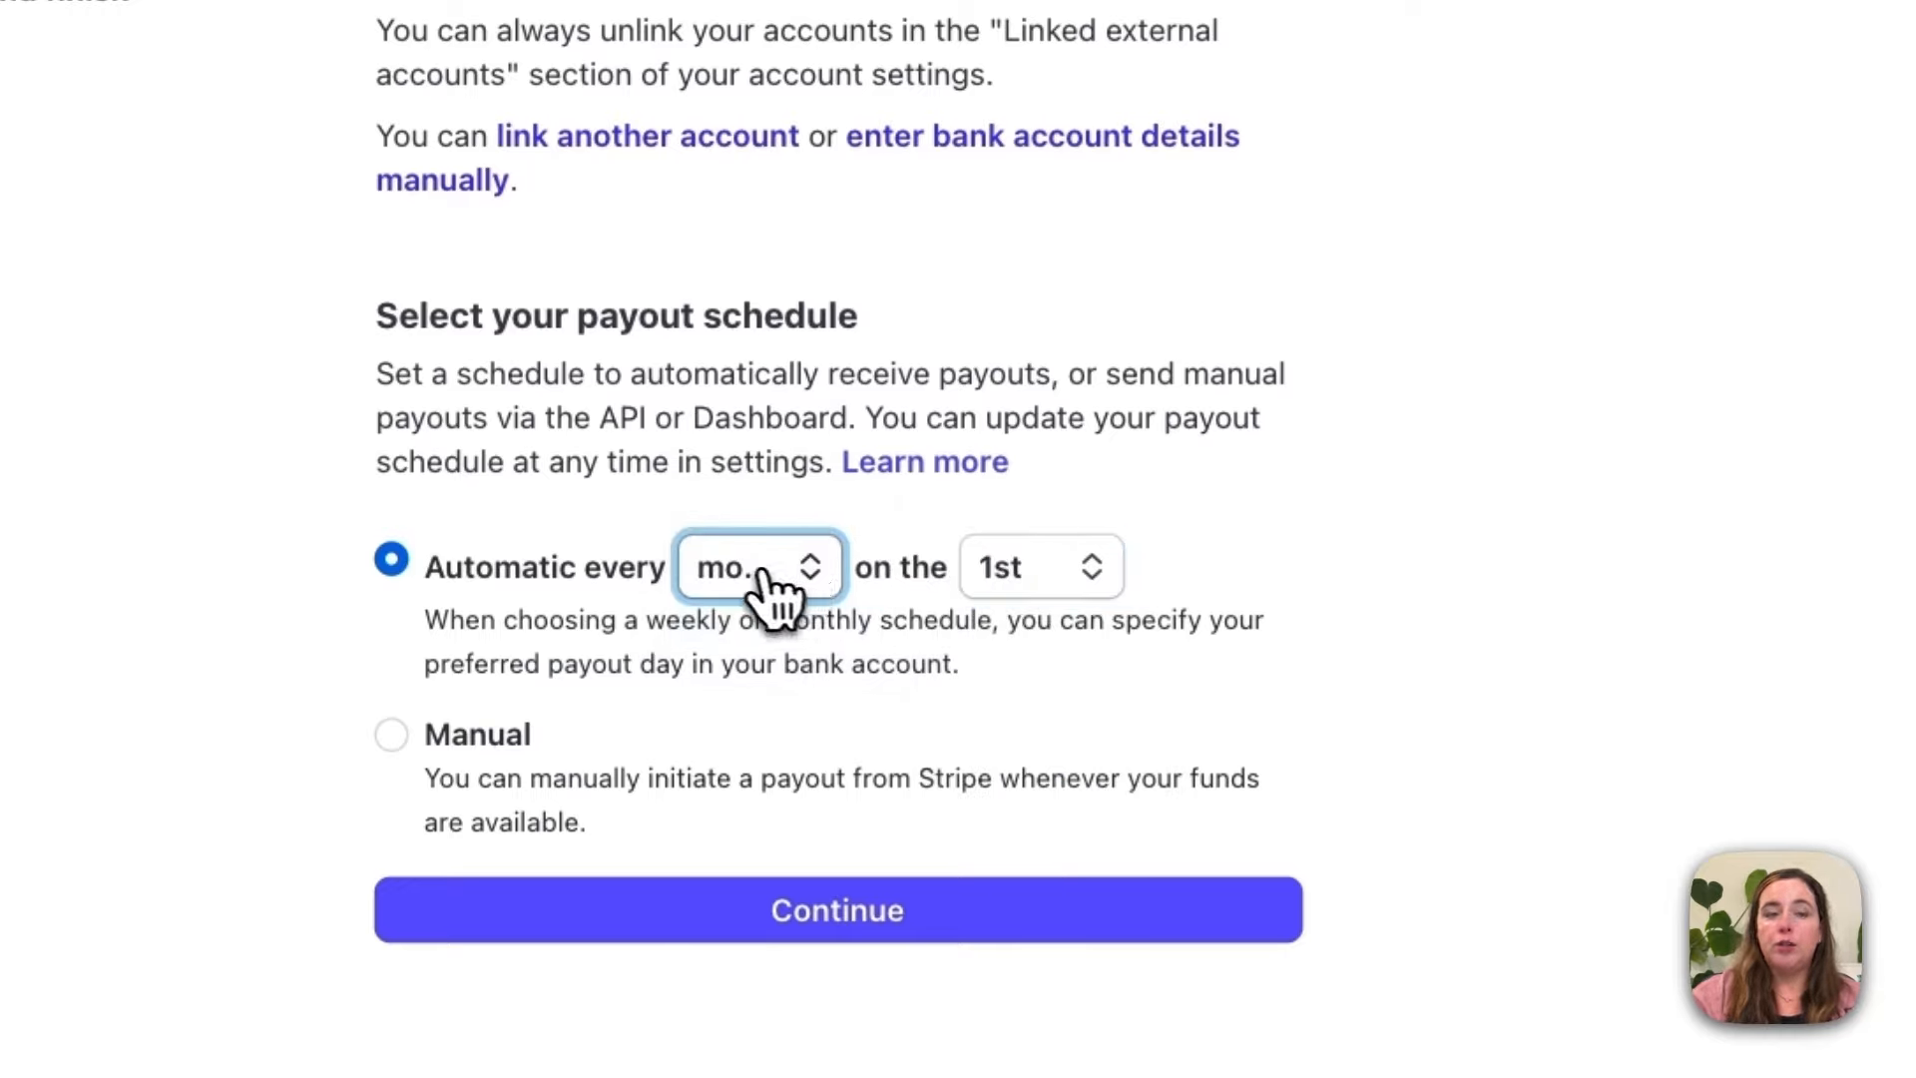
{"action": "left_click", "coordinate": [1033, 578]}
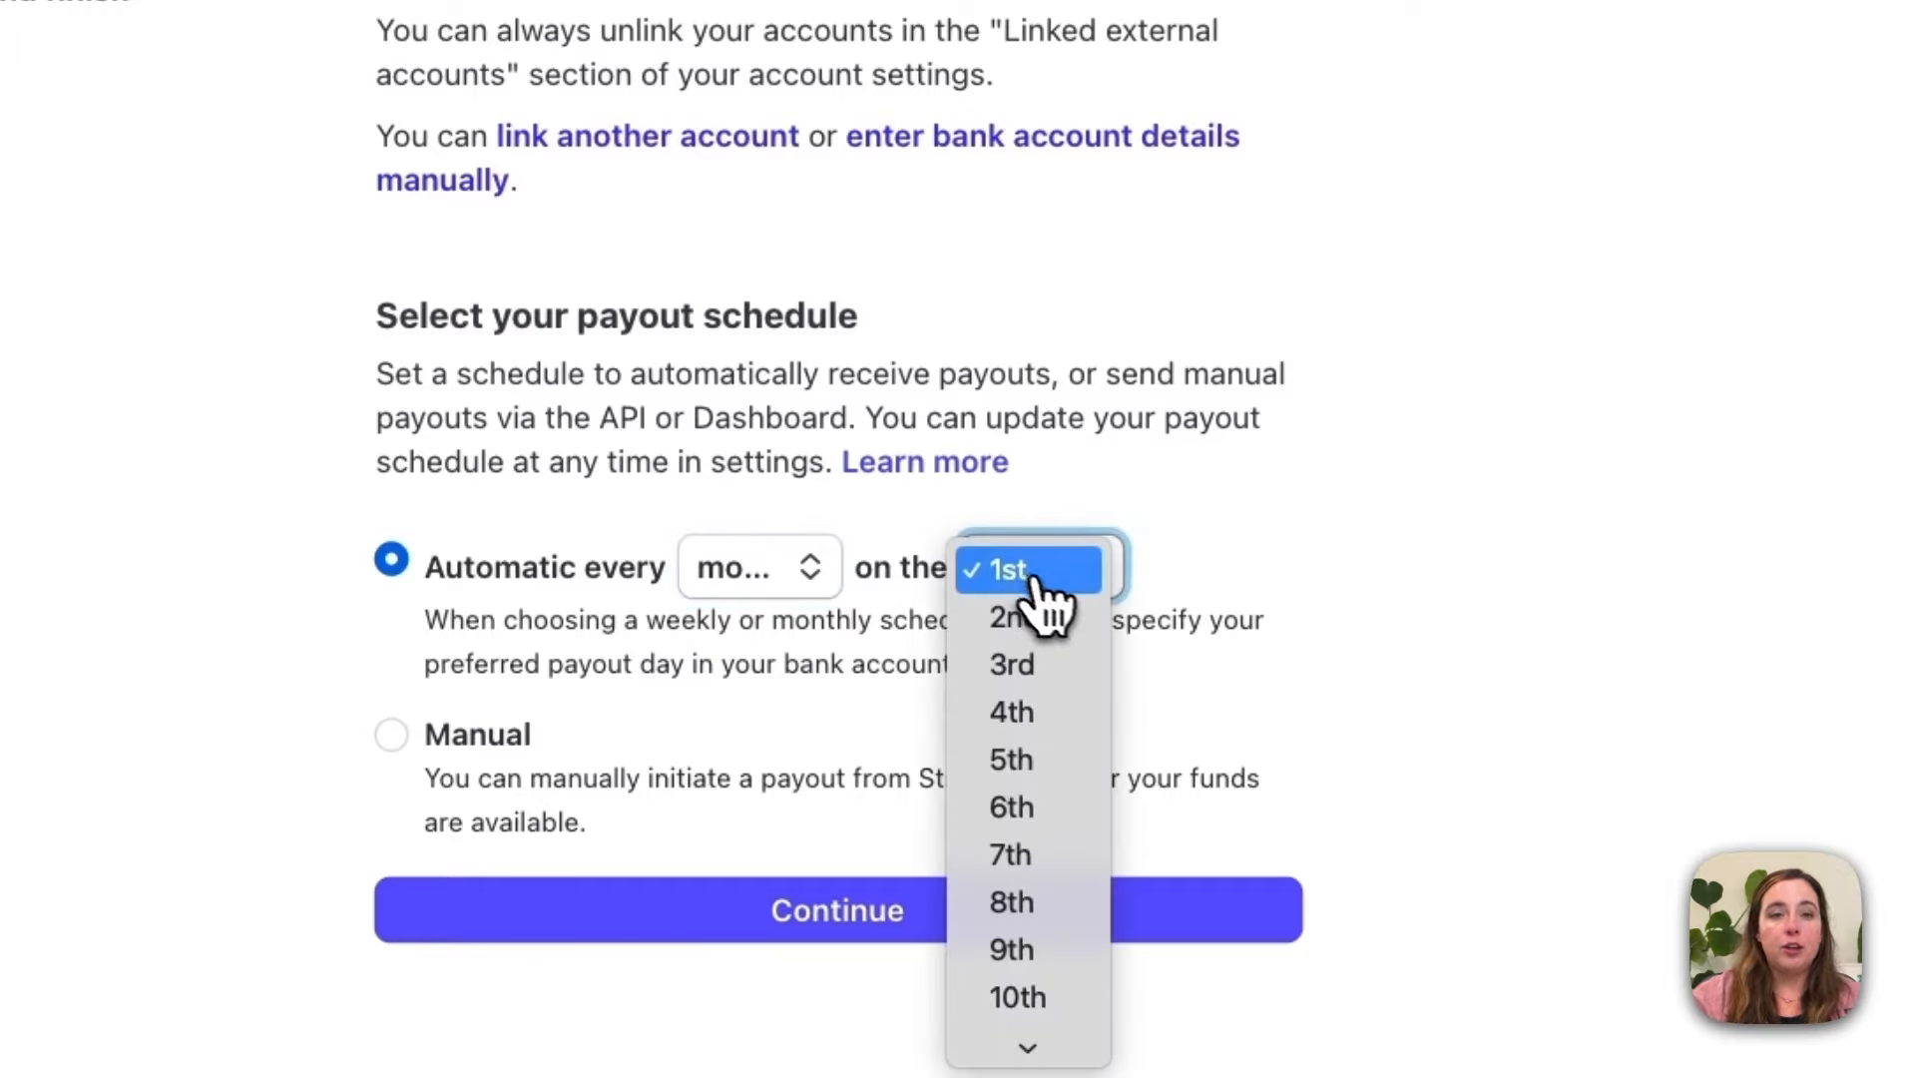
{"action": "scroll", "coordinate": [1020, 866], "scroll_direction": "down", "scroll_amount": 10}
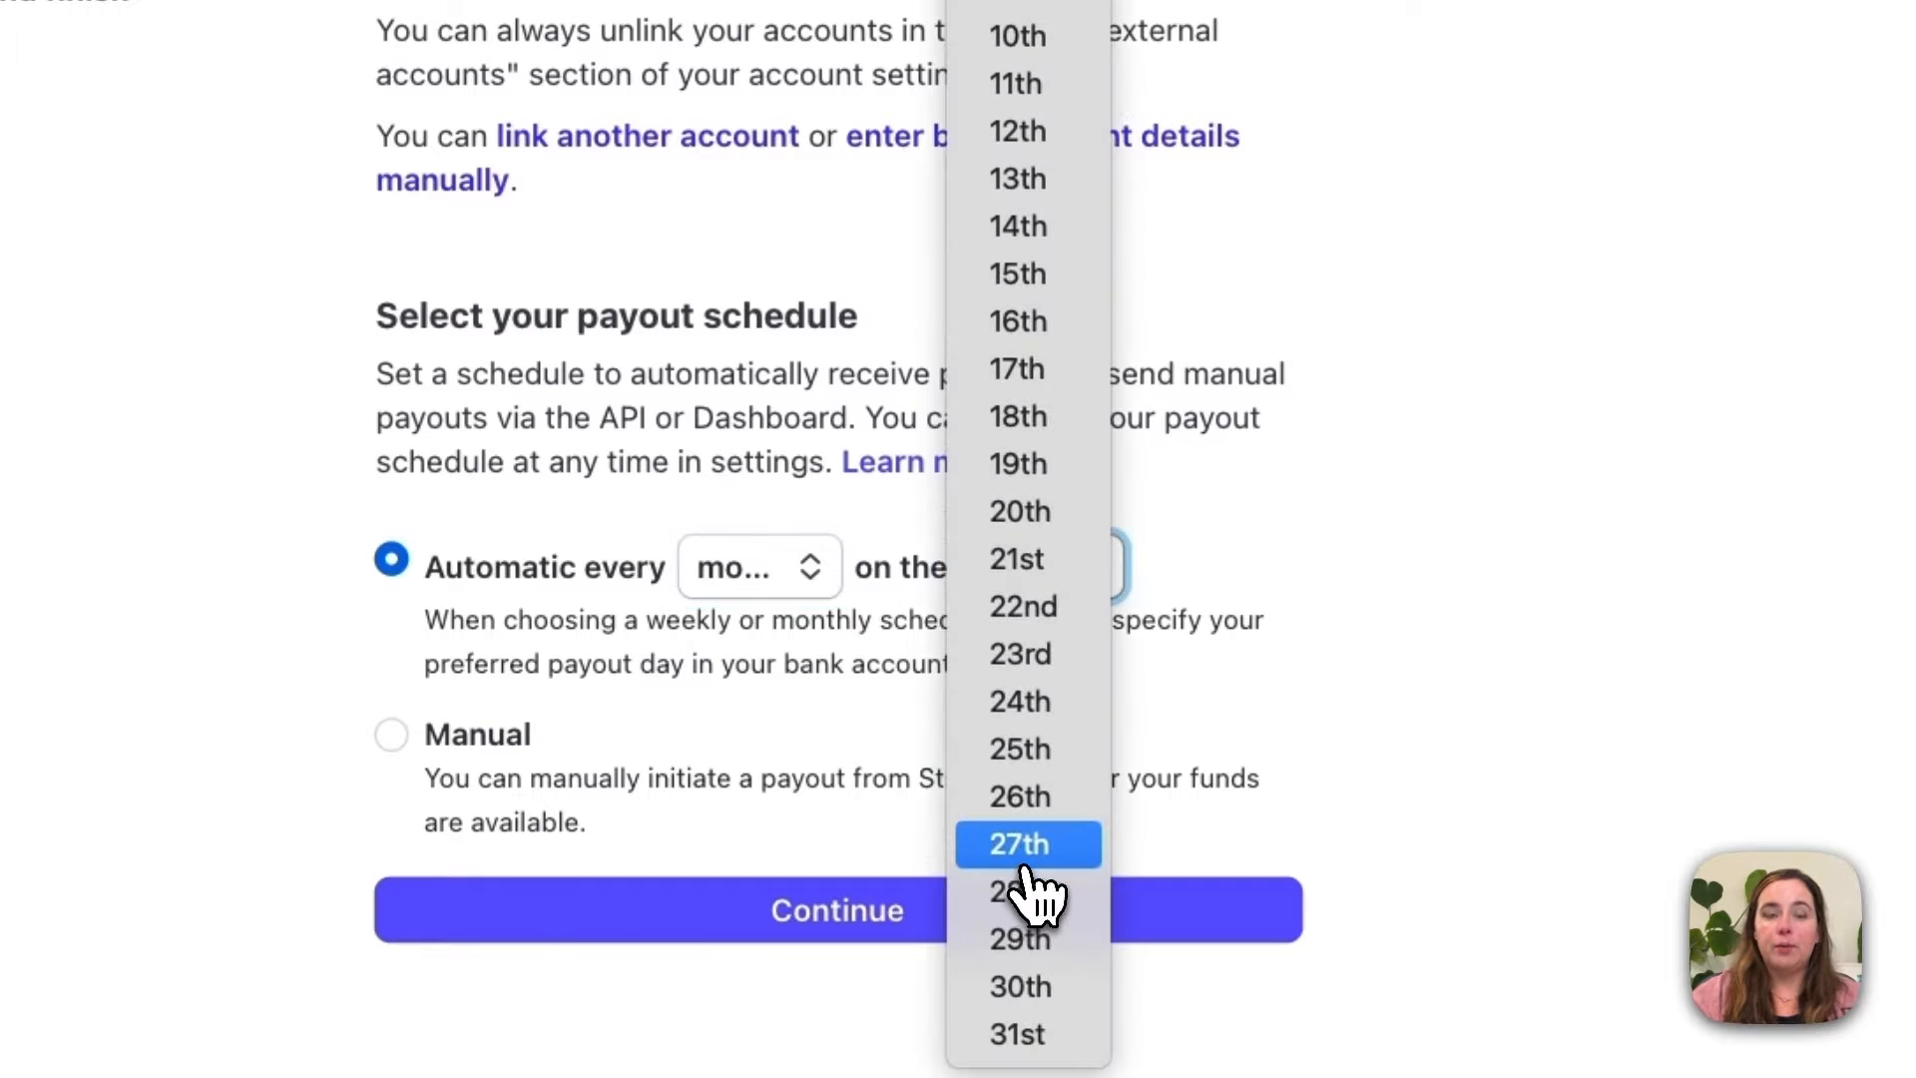
{"action": "left_click", "coordinate": [847, 707]}
{"action": "left_click", "coordinate": [808, 569]}
{"action": "left_click", "coordinate": [789, 481]}
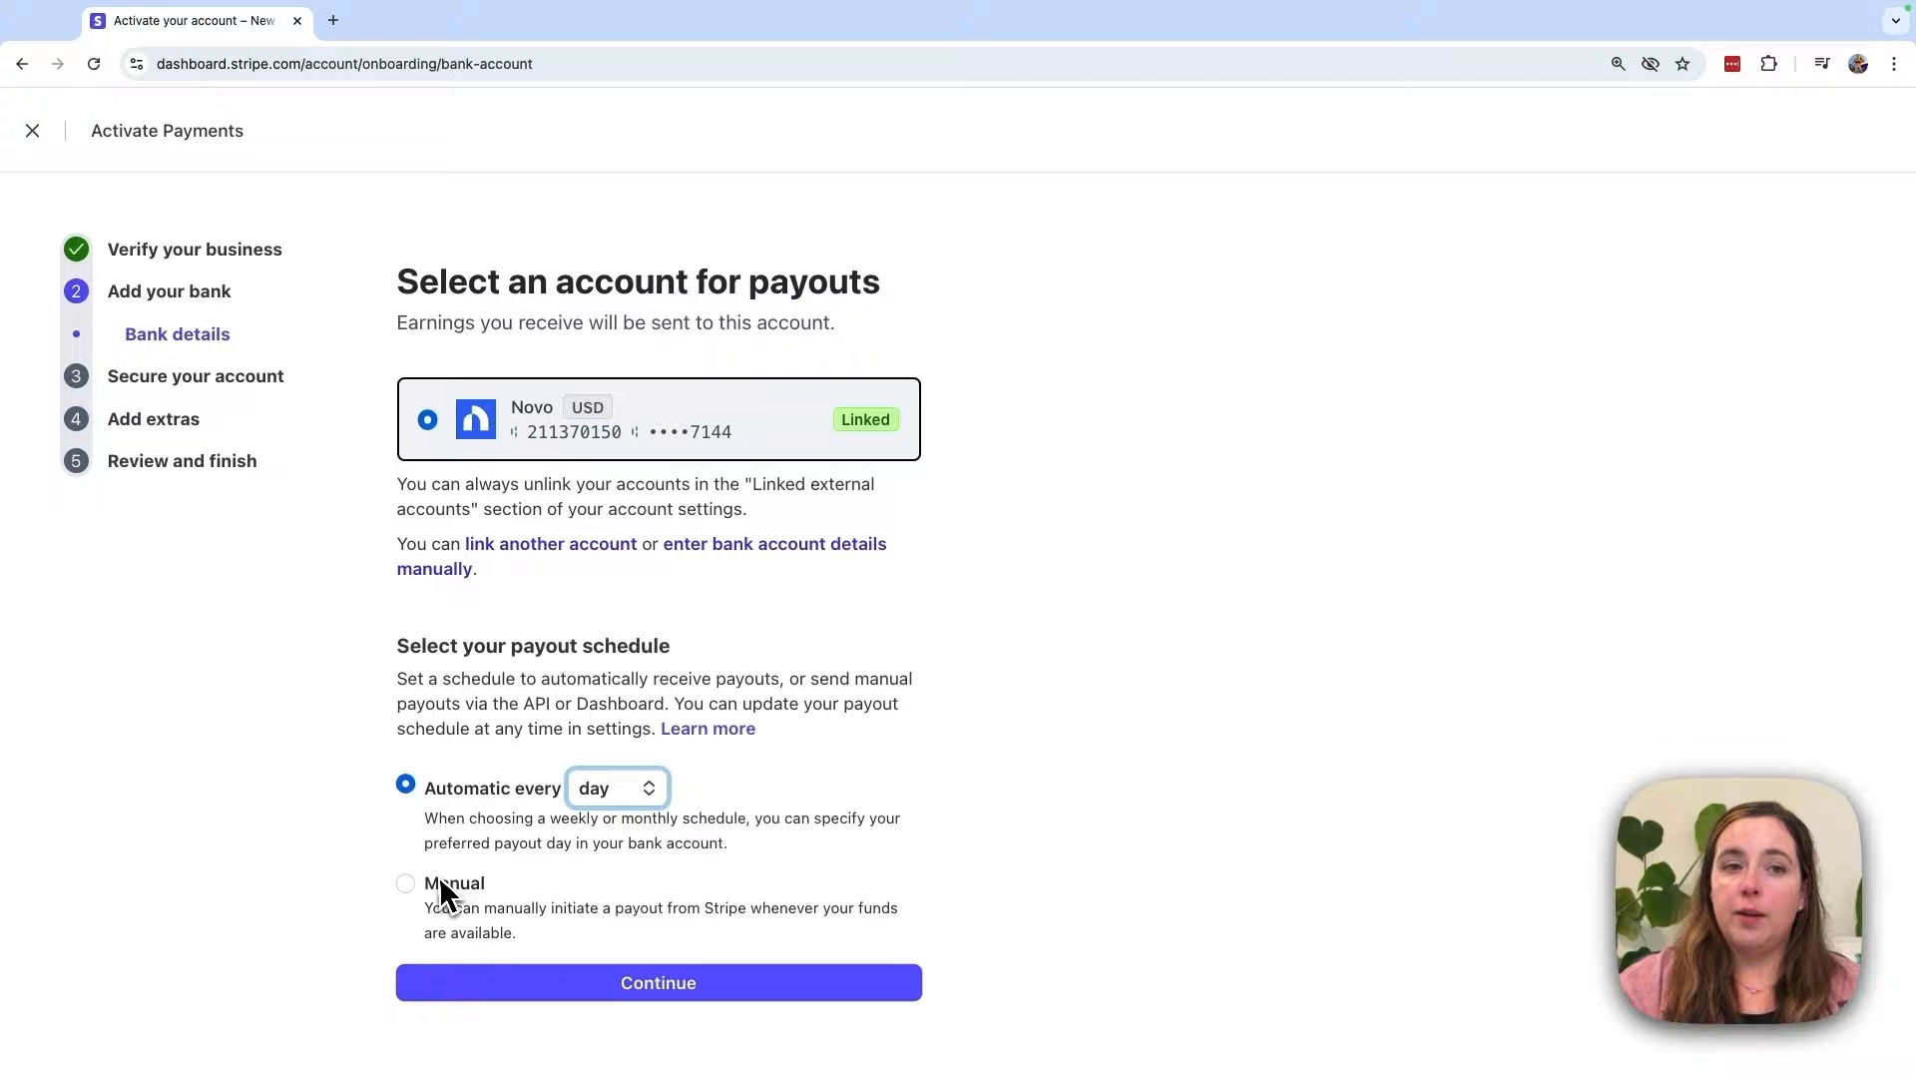
Step: Switch payouts to Manual and back to Automatic every day, then save and continue
{"action": "left_click", "coordinate": [417, 890]}
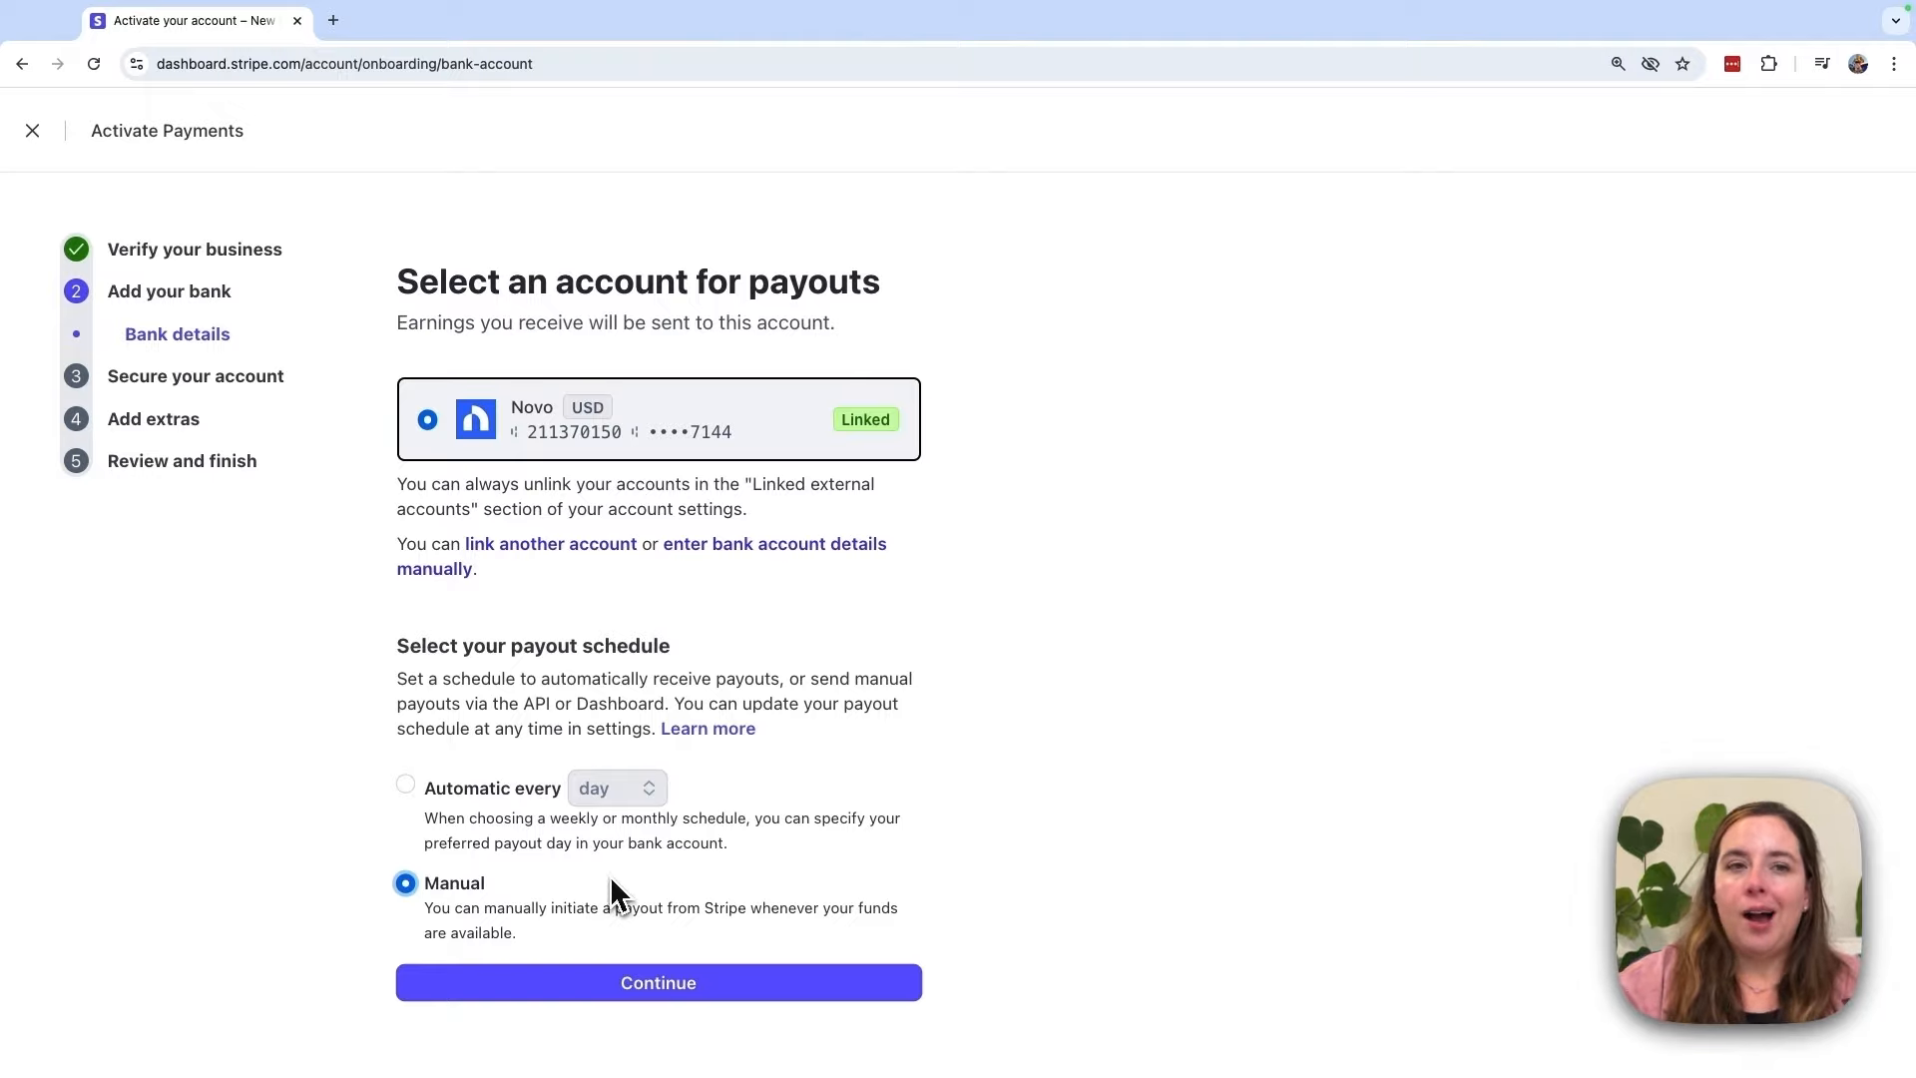
{"action": "left_click", "coordinate": [407, 786]}
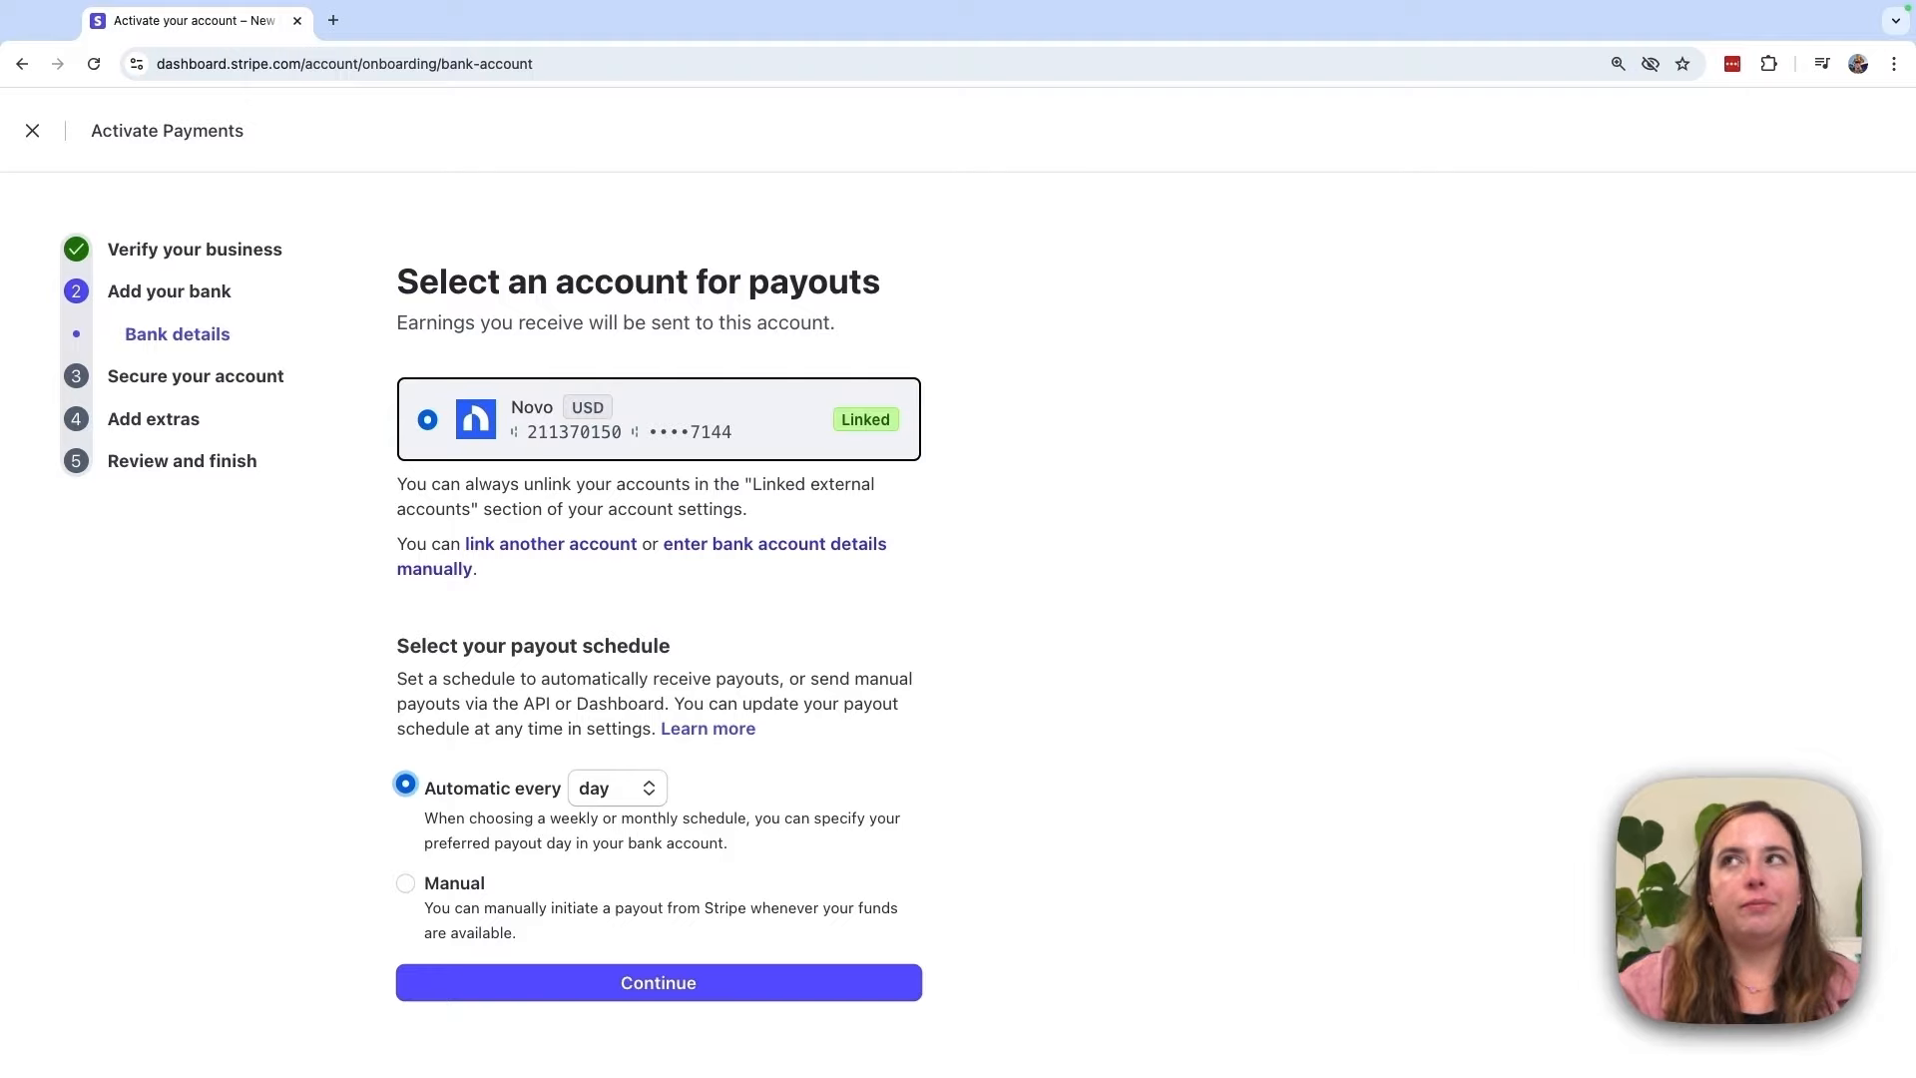
{"action": "left_click", "coordinate": [616, 787]}
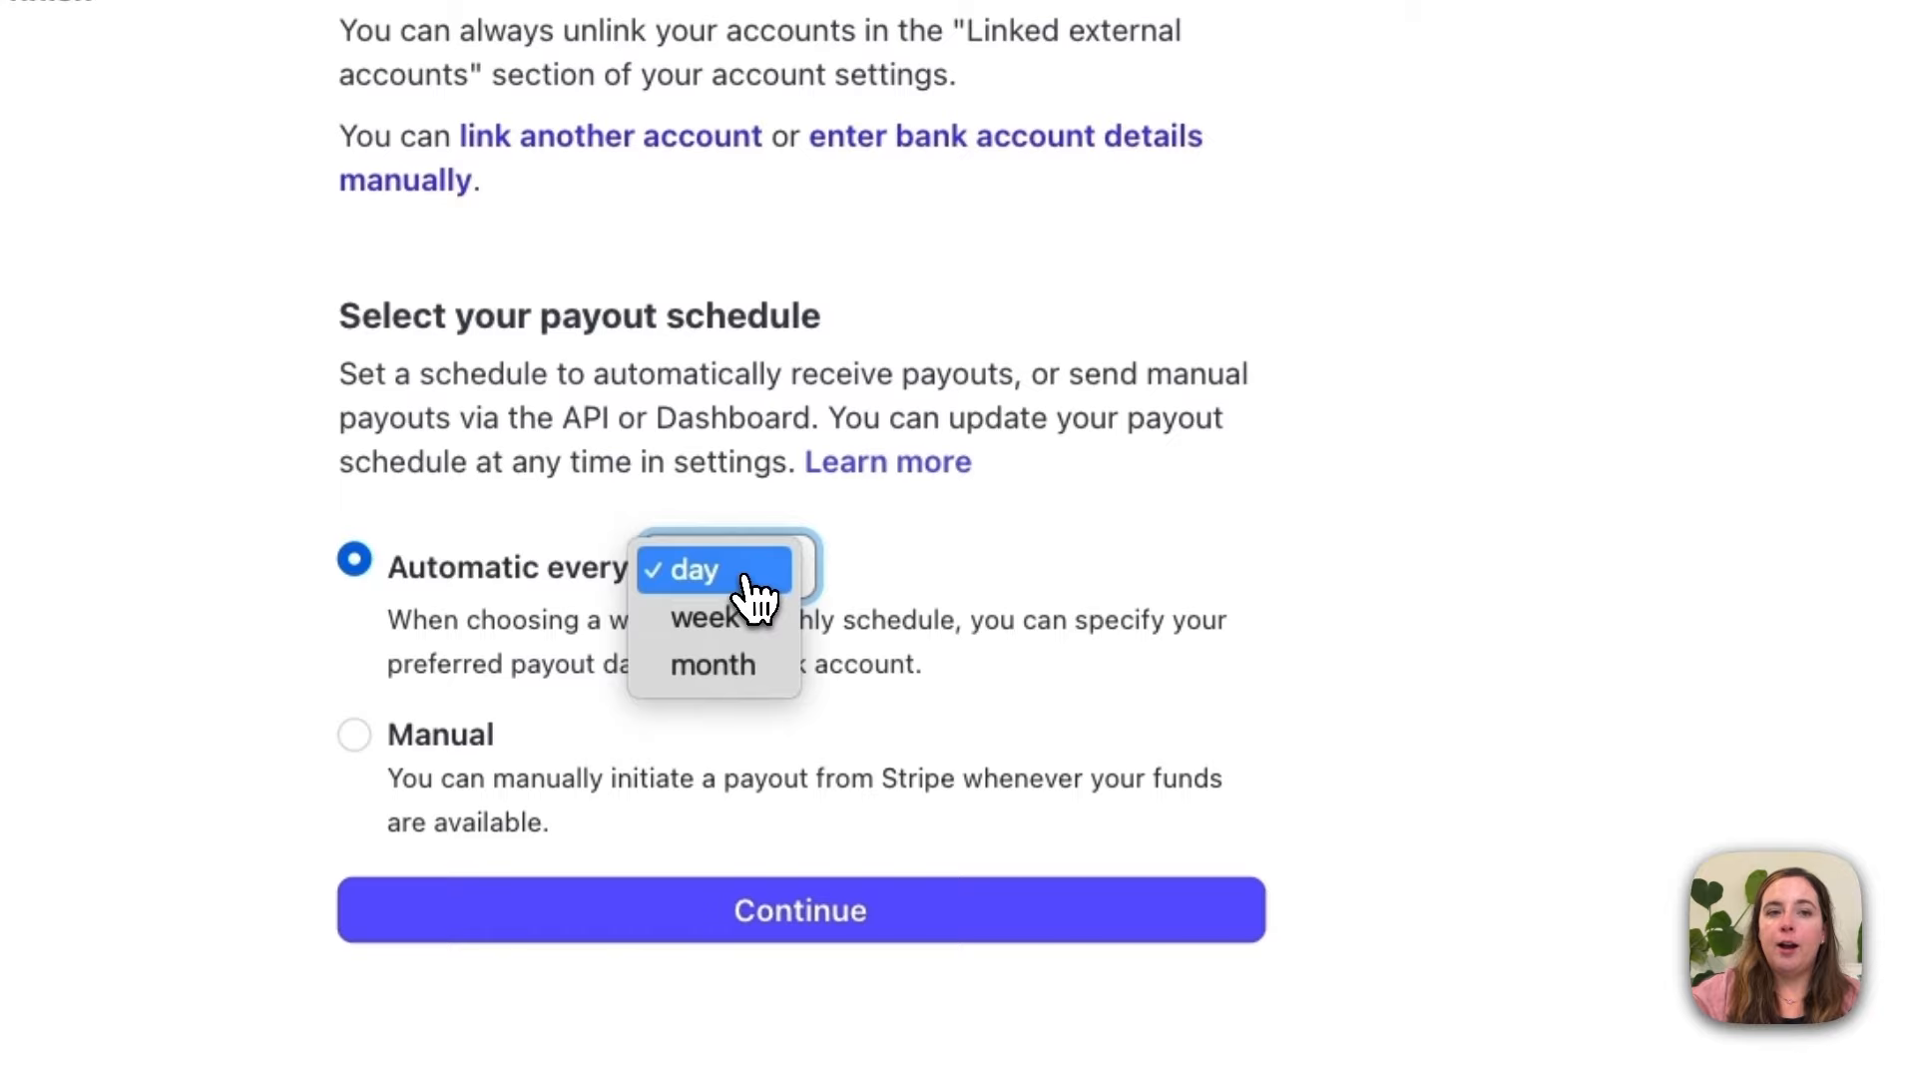
{"action": "left_click", "coordinate": [752, 584]}
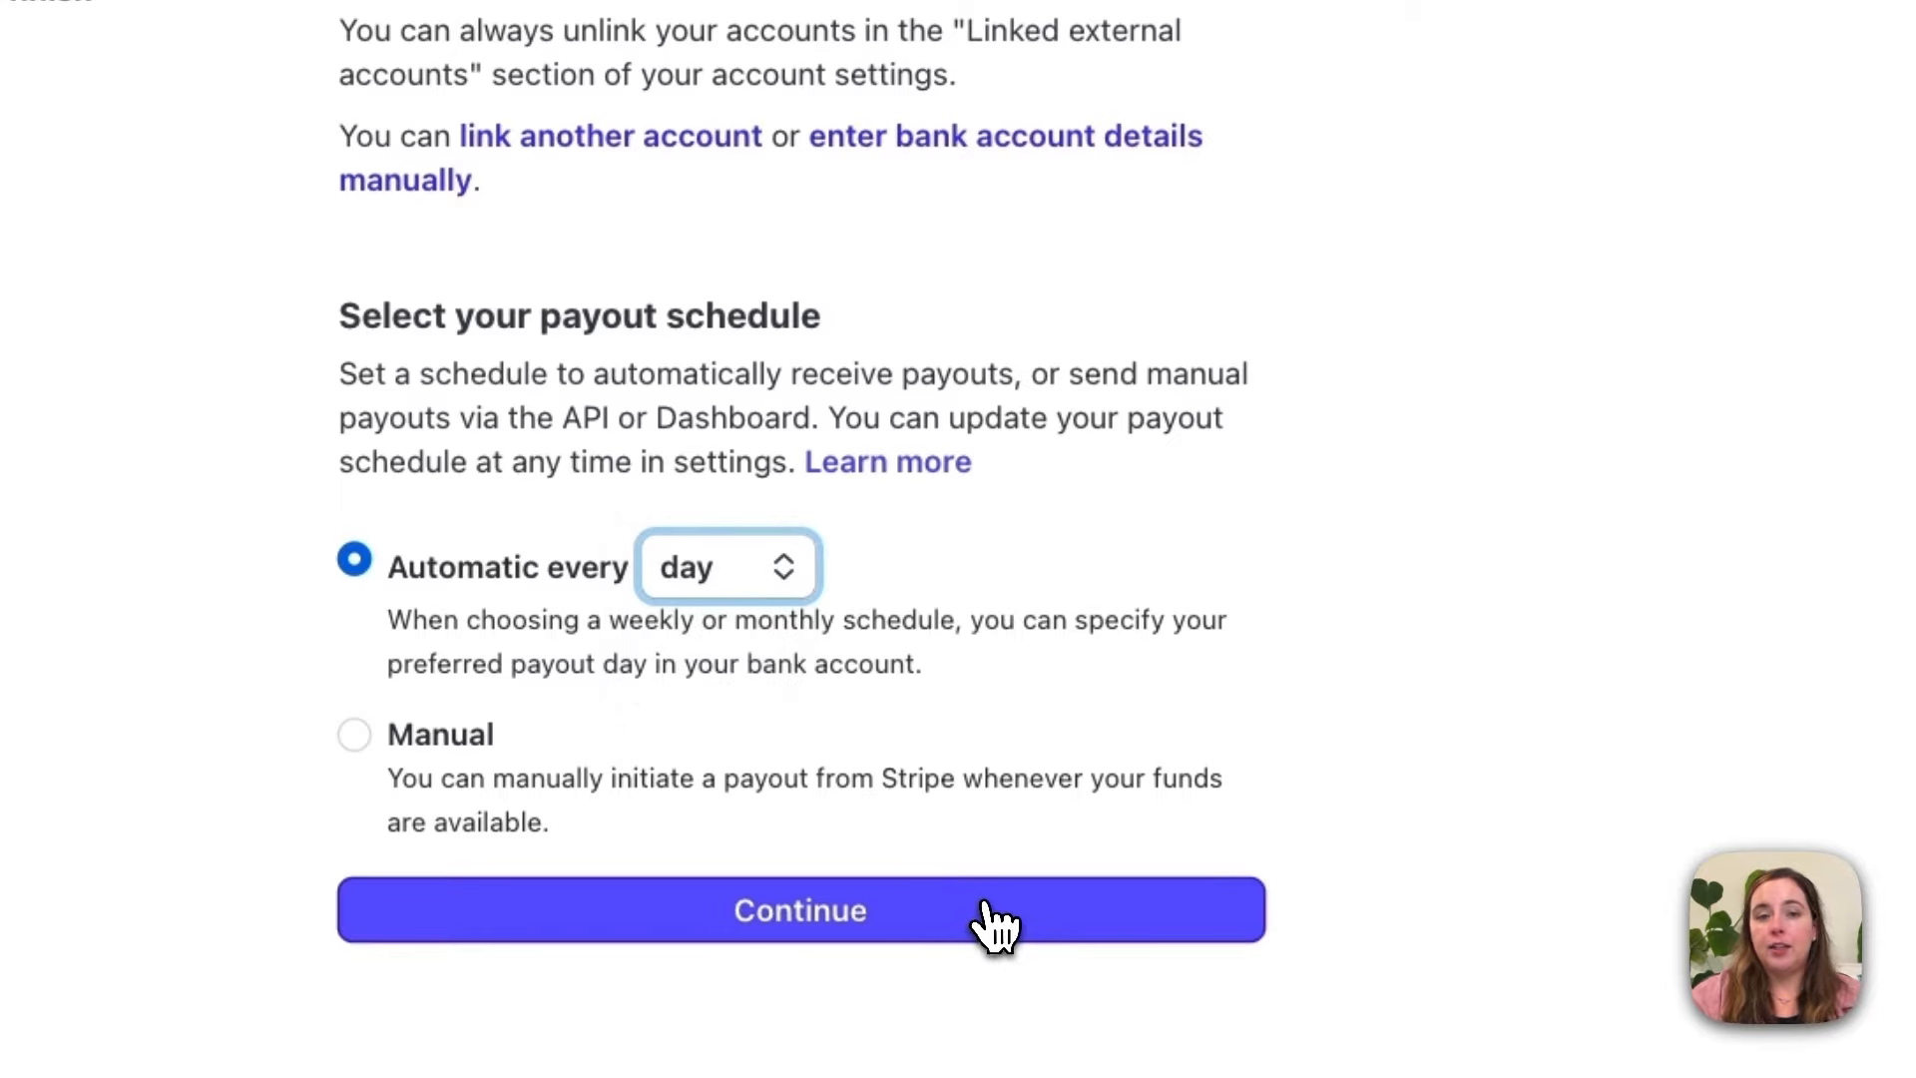
{"action": "left_click", "coordinate": [986, 911]}
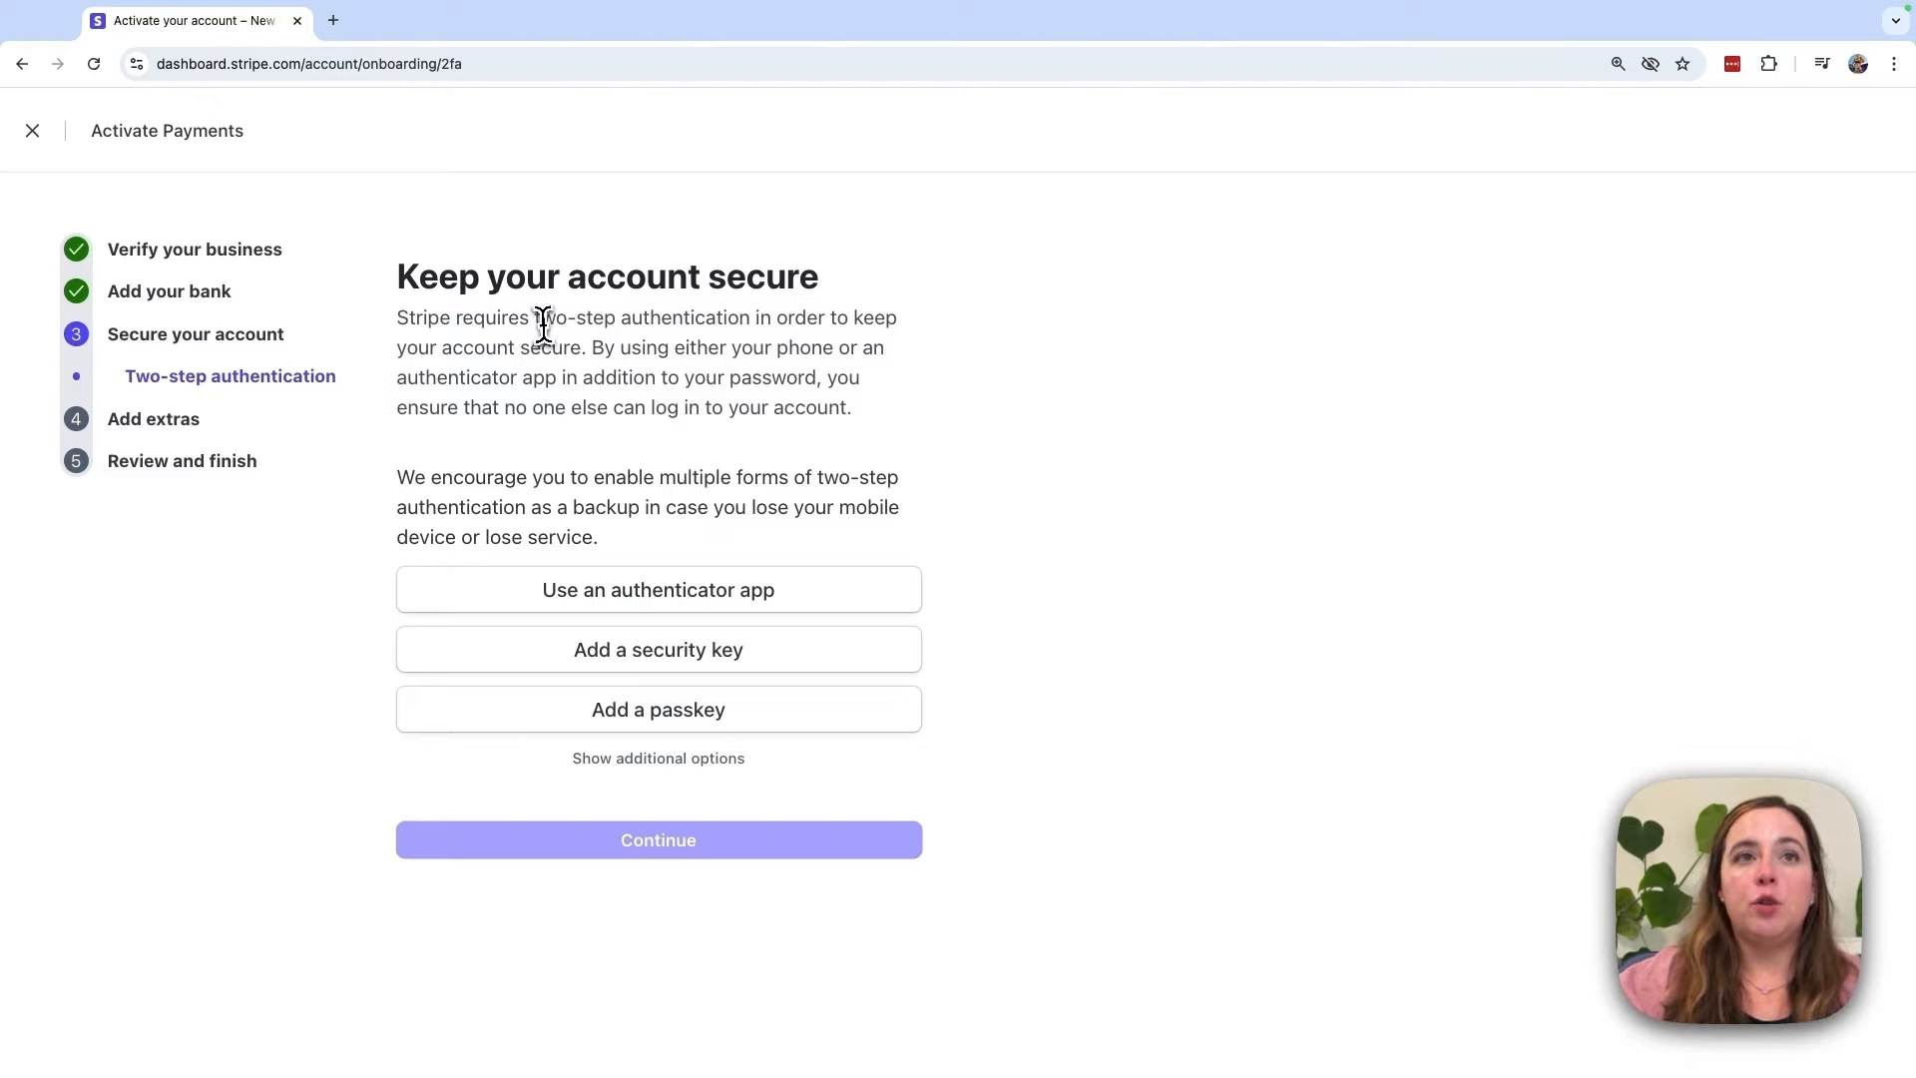
Step: Reveal the additional two-step authentication methods and choose Use SMS (Least secure)
{"action": "left_click_drag", "start_coordinate": [532, 318], "coordinate": [753, 320]}
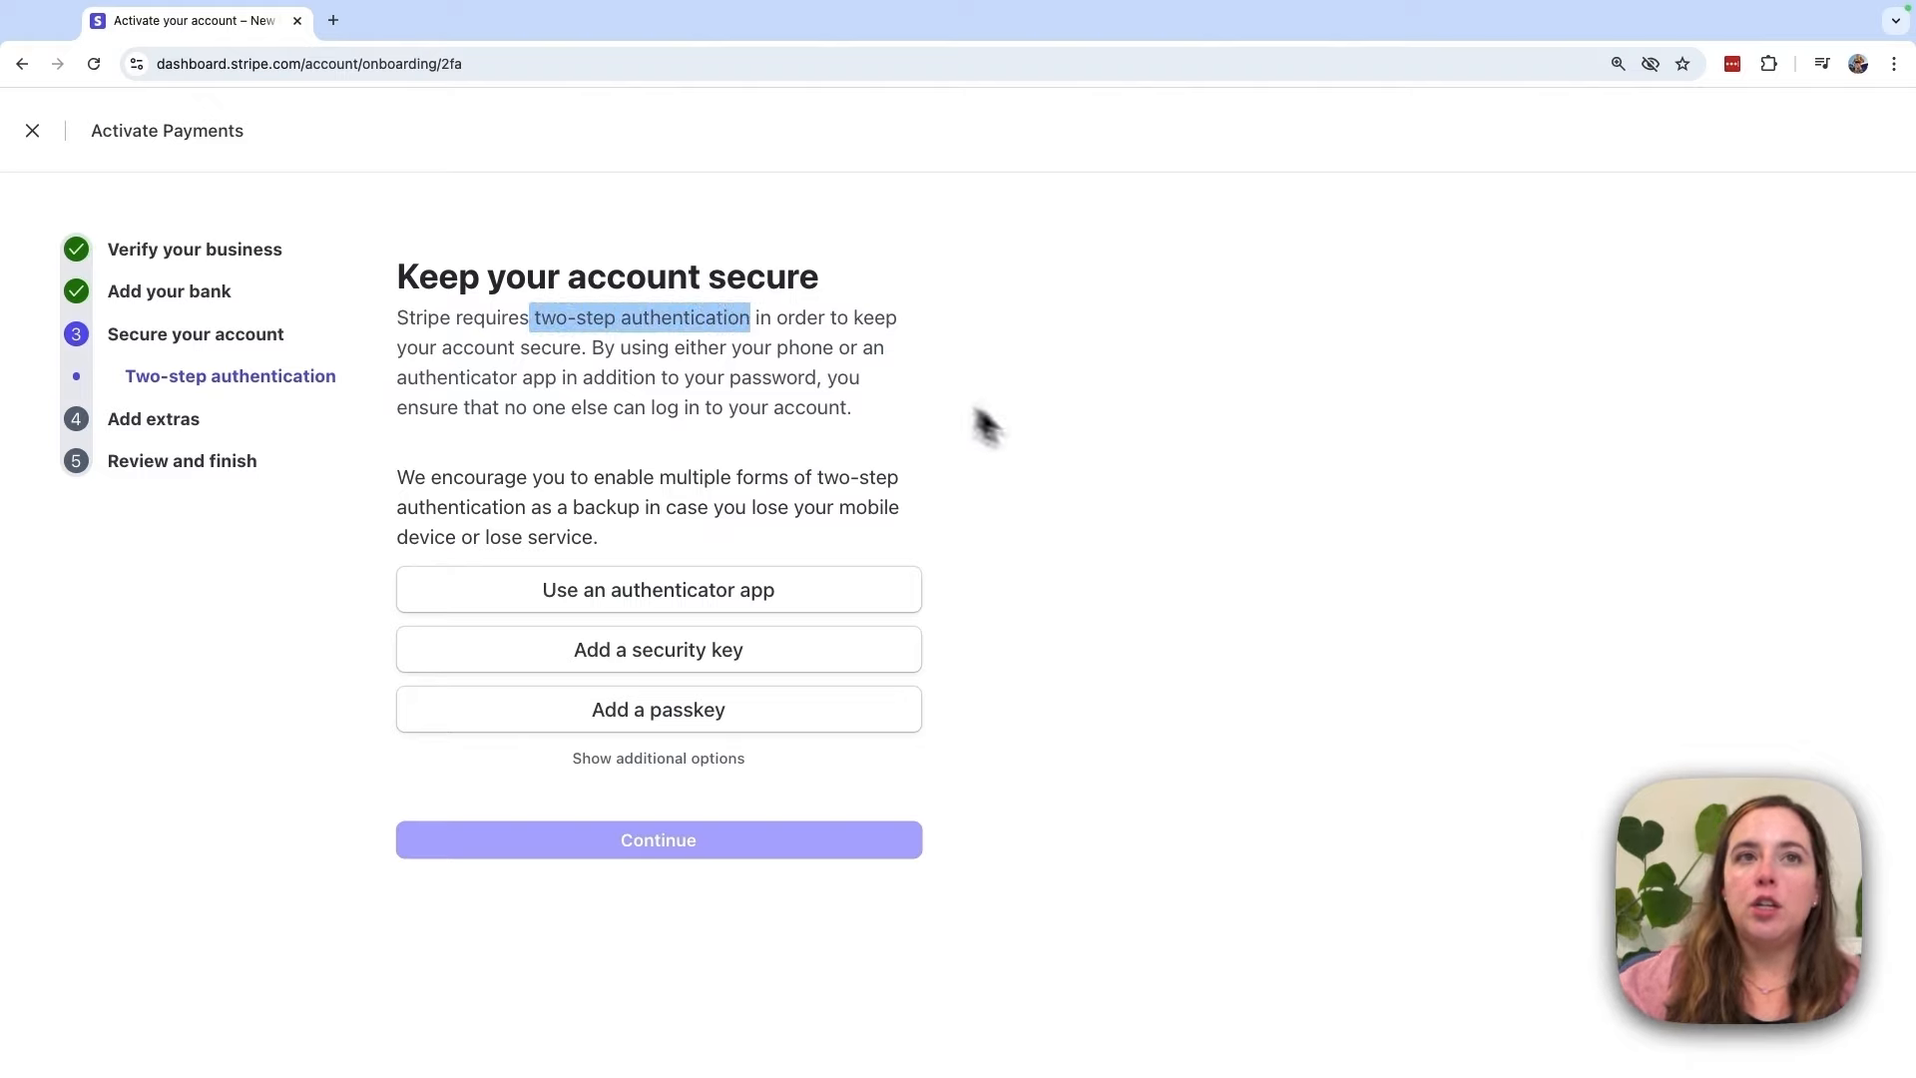
{"action": "left_click", "coordinate": [1062, 449]}
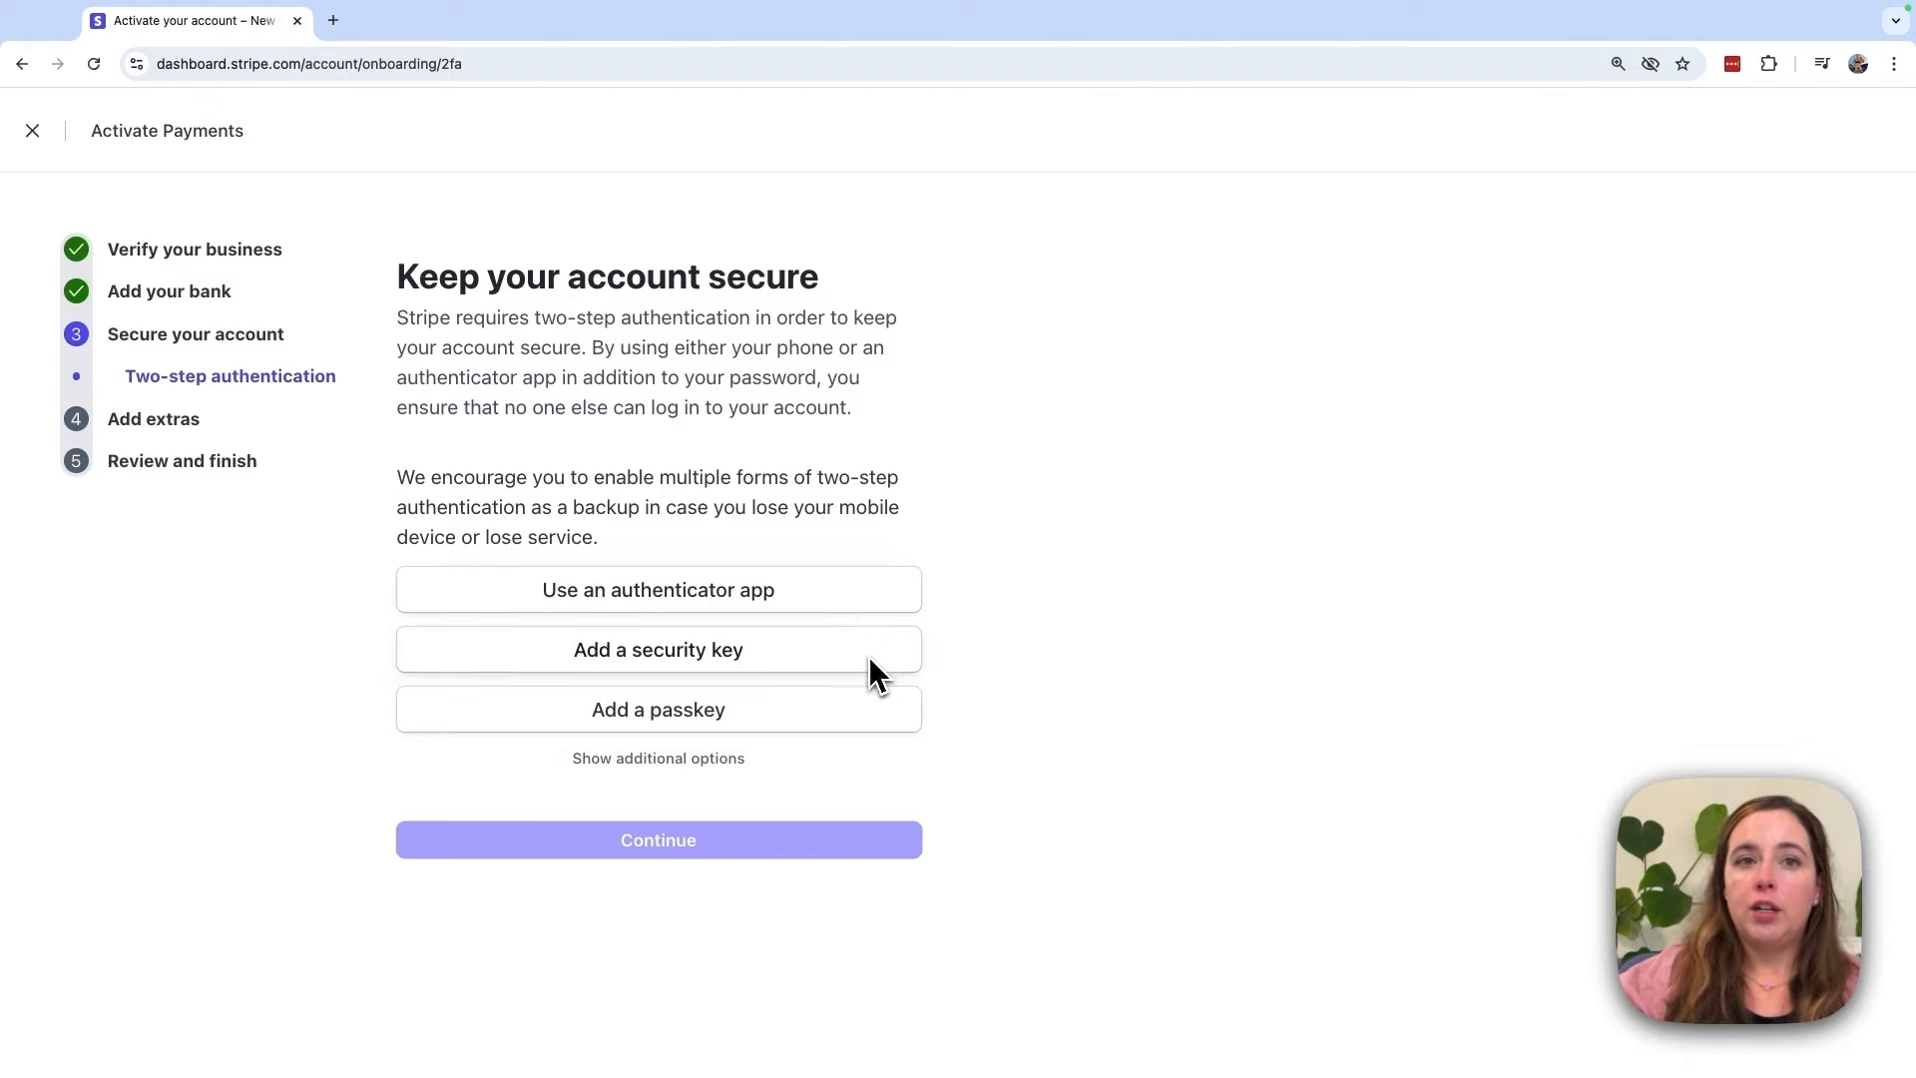
{"action": "left_click", "coordinate": [824, 759]}
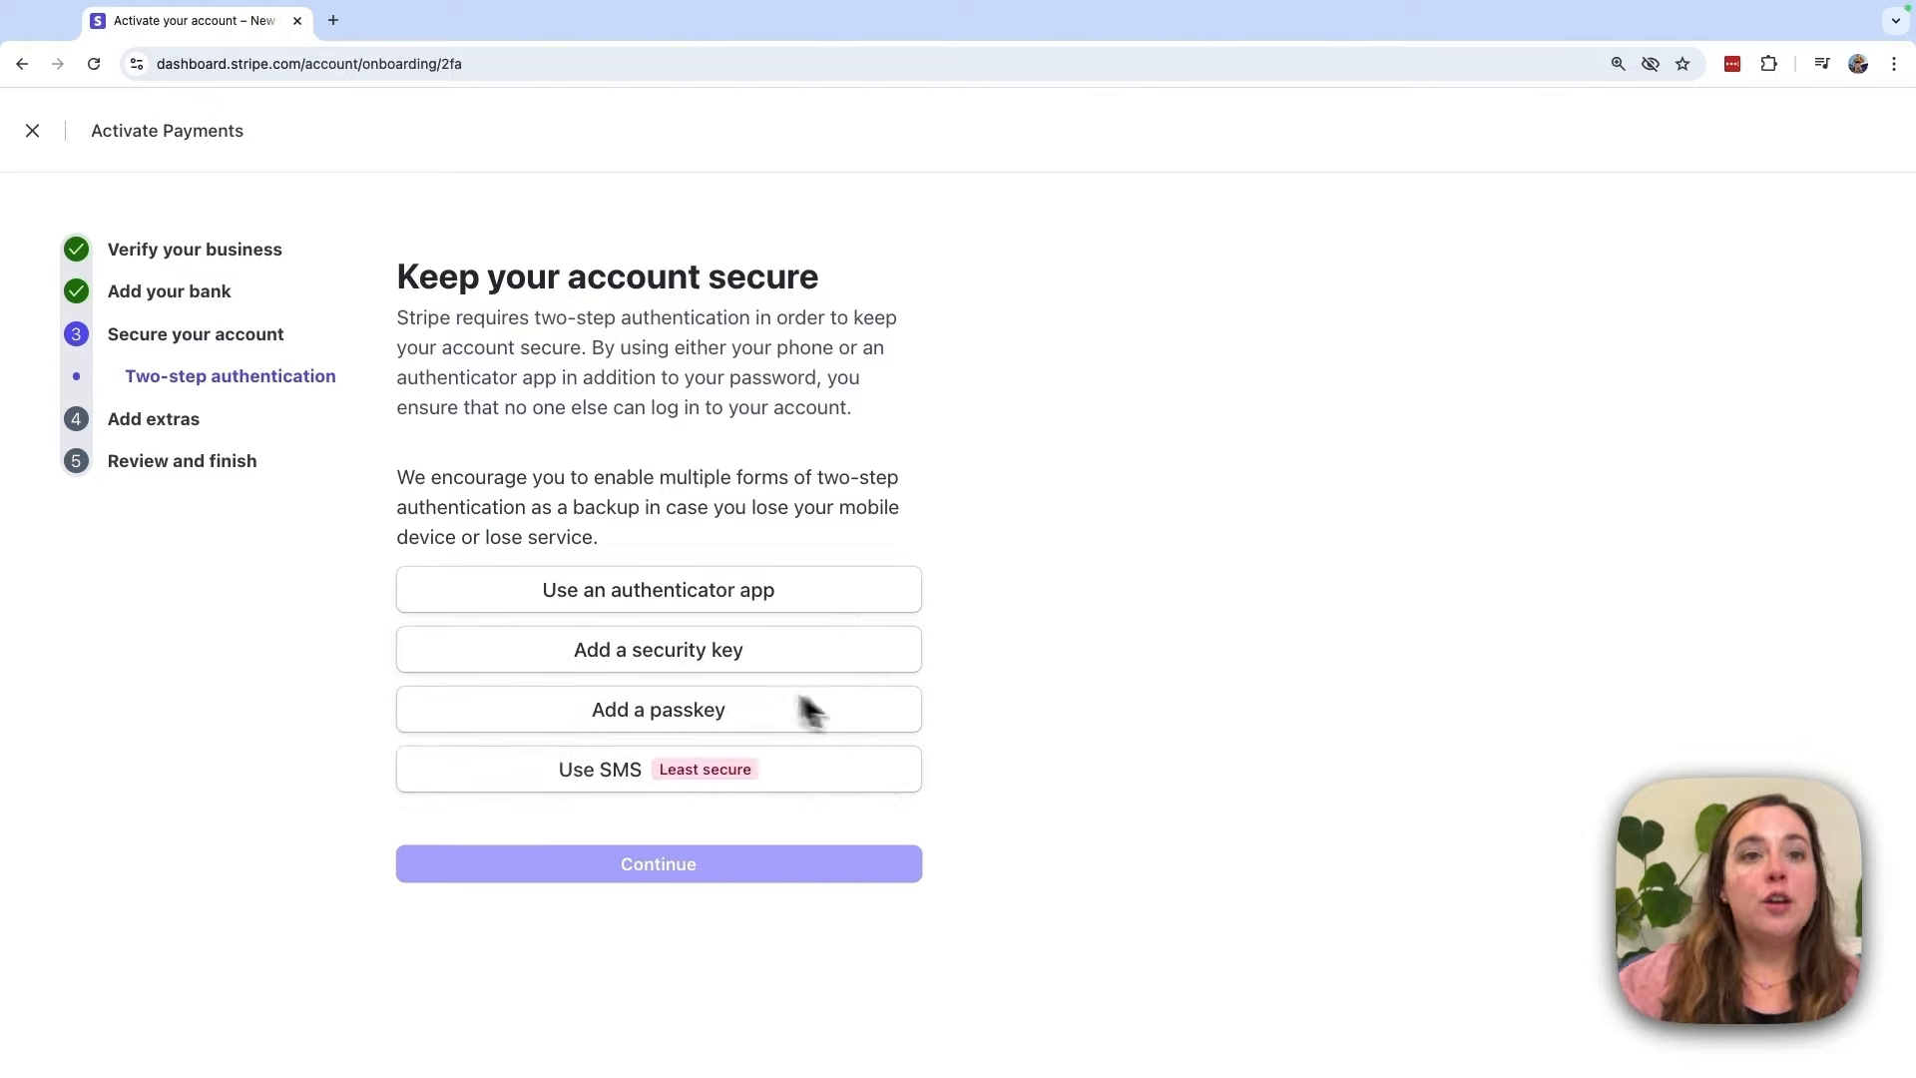
{"action": "left_click", "coordinate": [837, 782]}
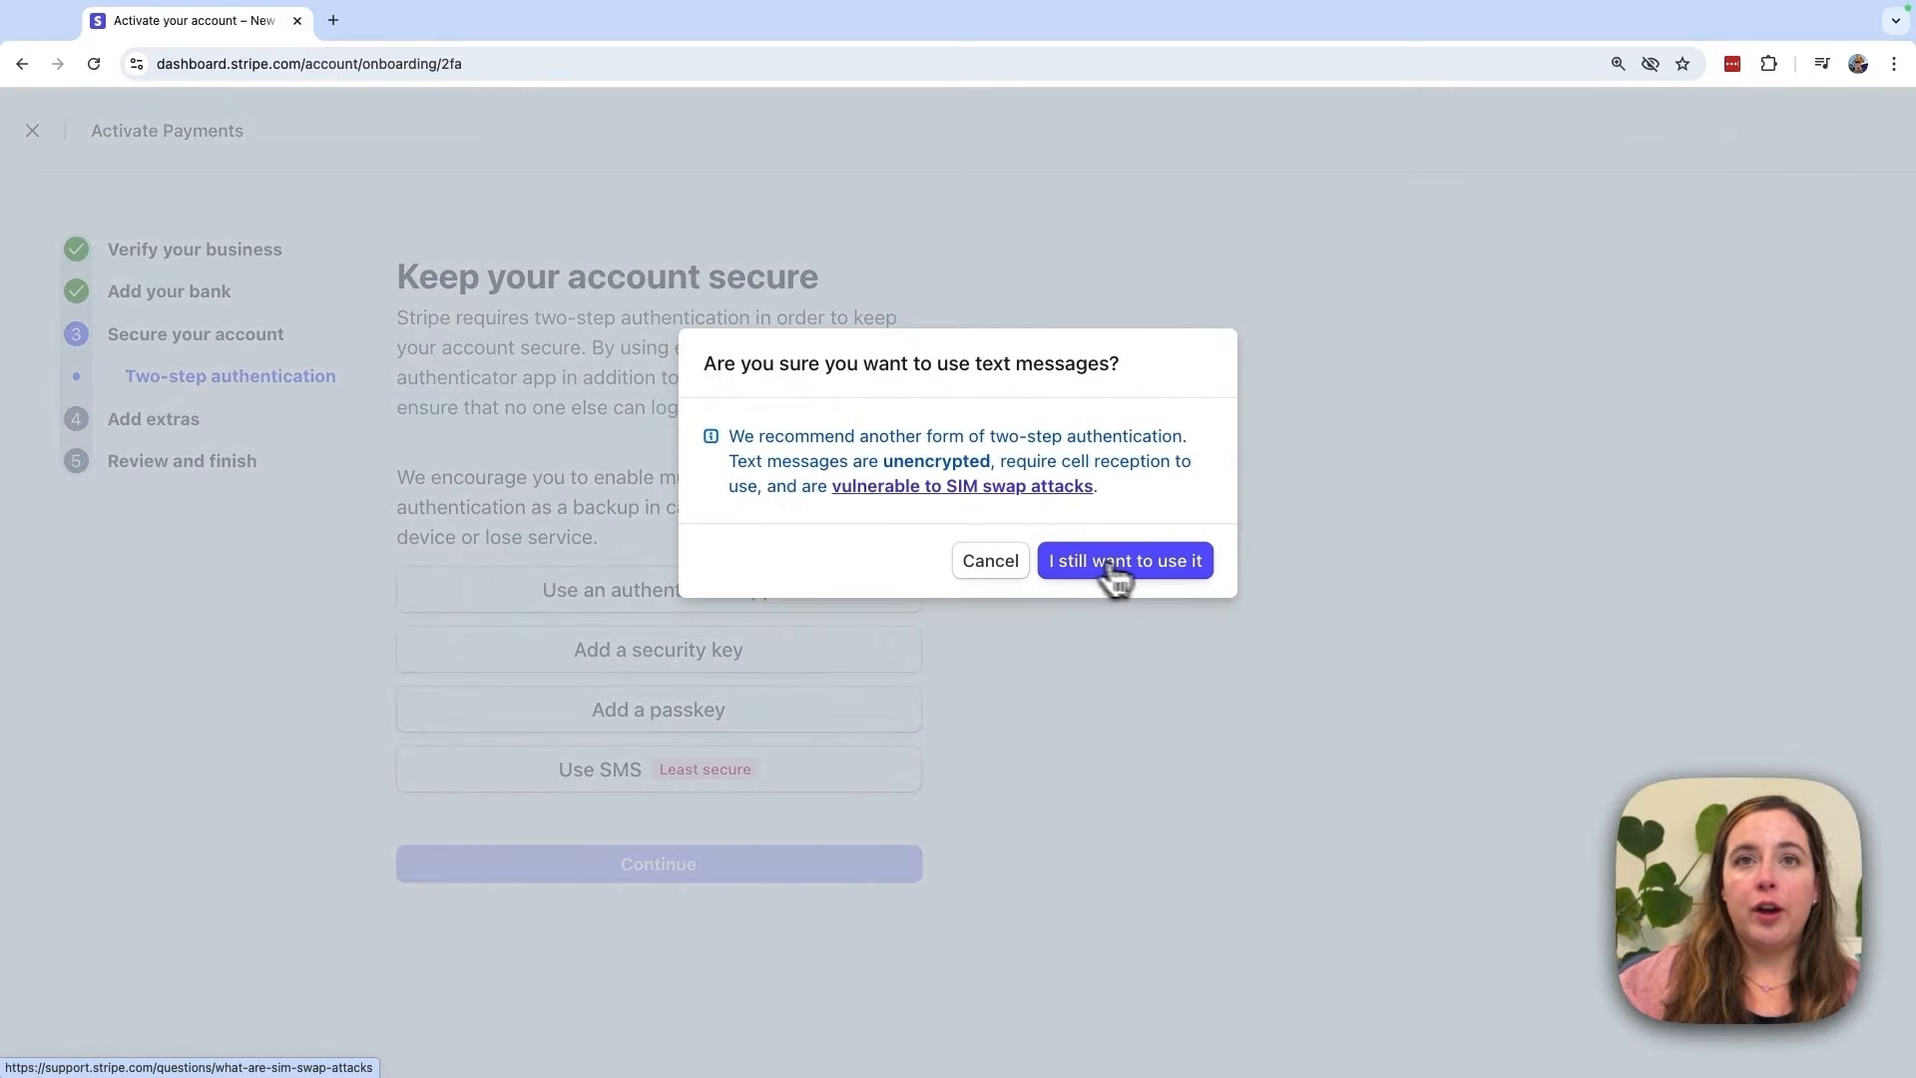
Step: Accept the SMS warning, submit the mobile number, and confirm the texted 6-digit code
{"action": "left_click", "coordinate": [1181, 571]}
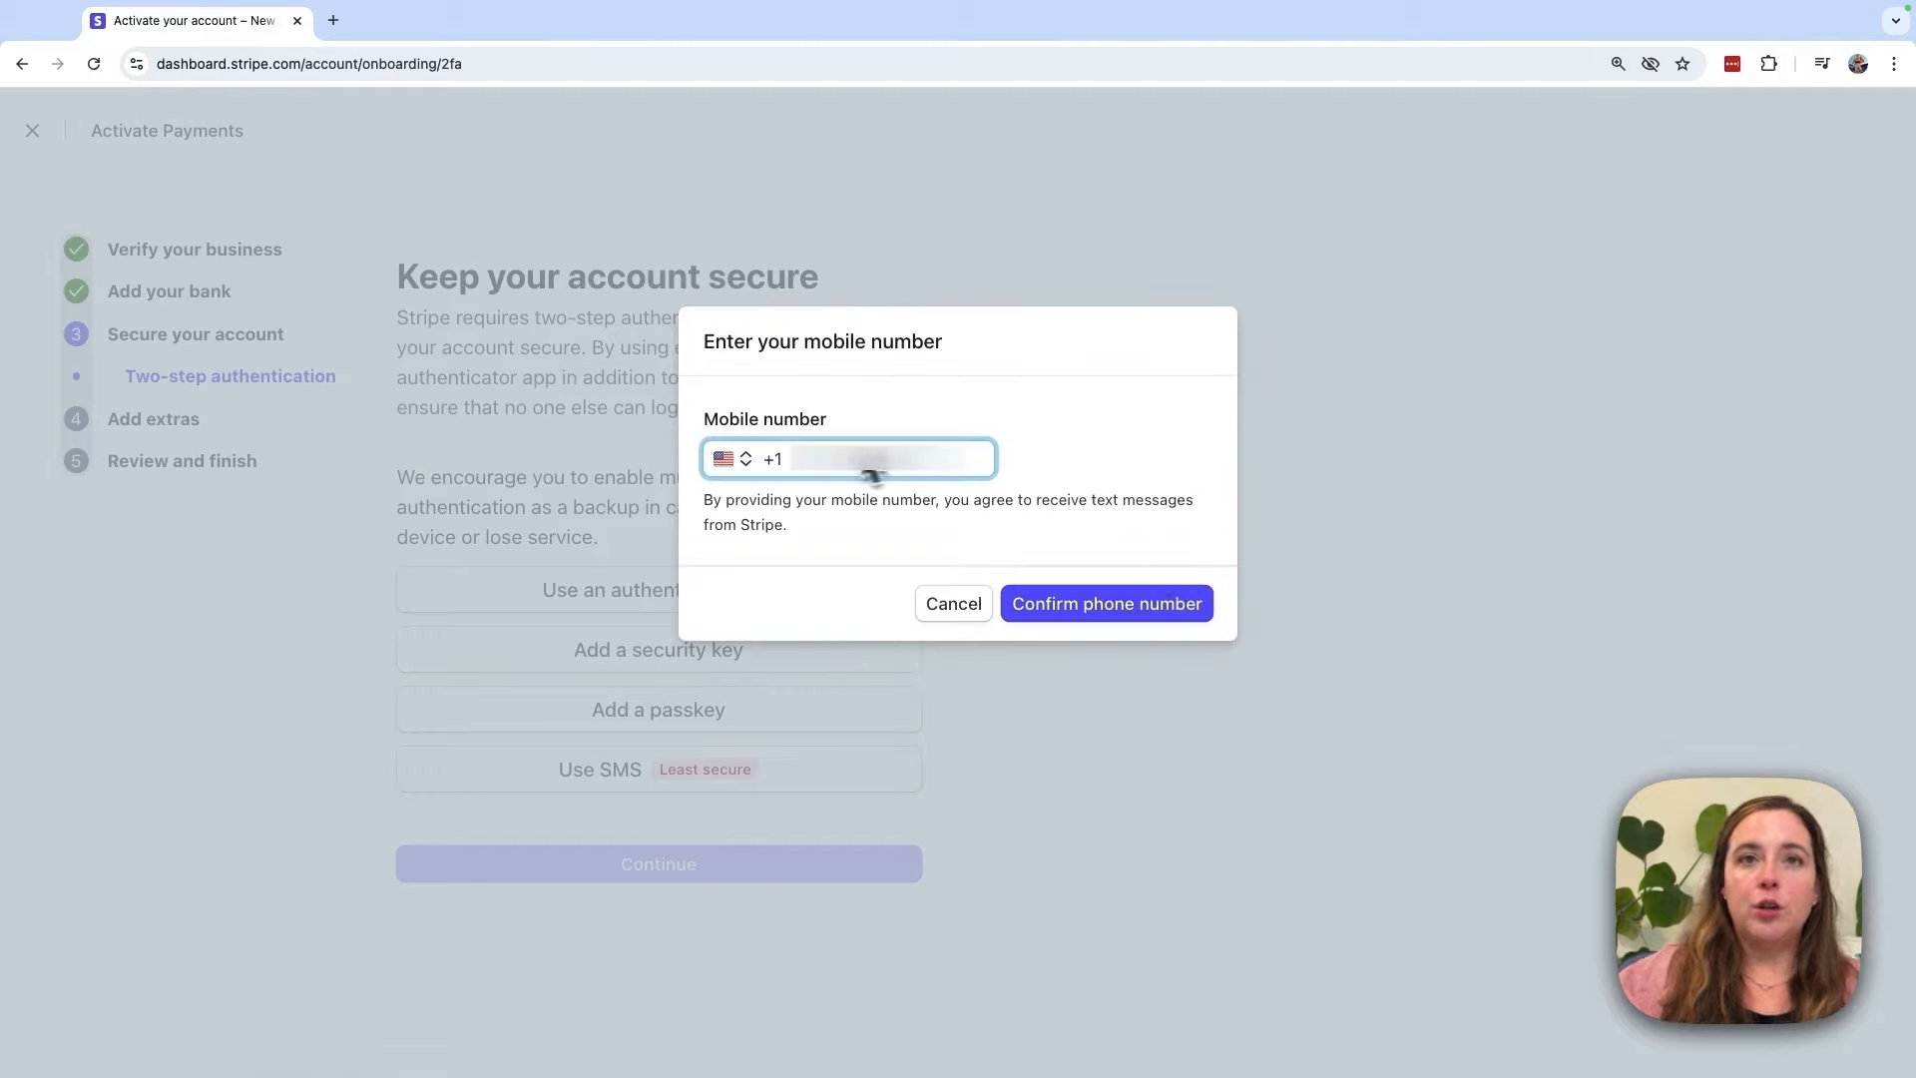
{"action": "left_click", "coordinate": [1143, 605]}
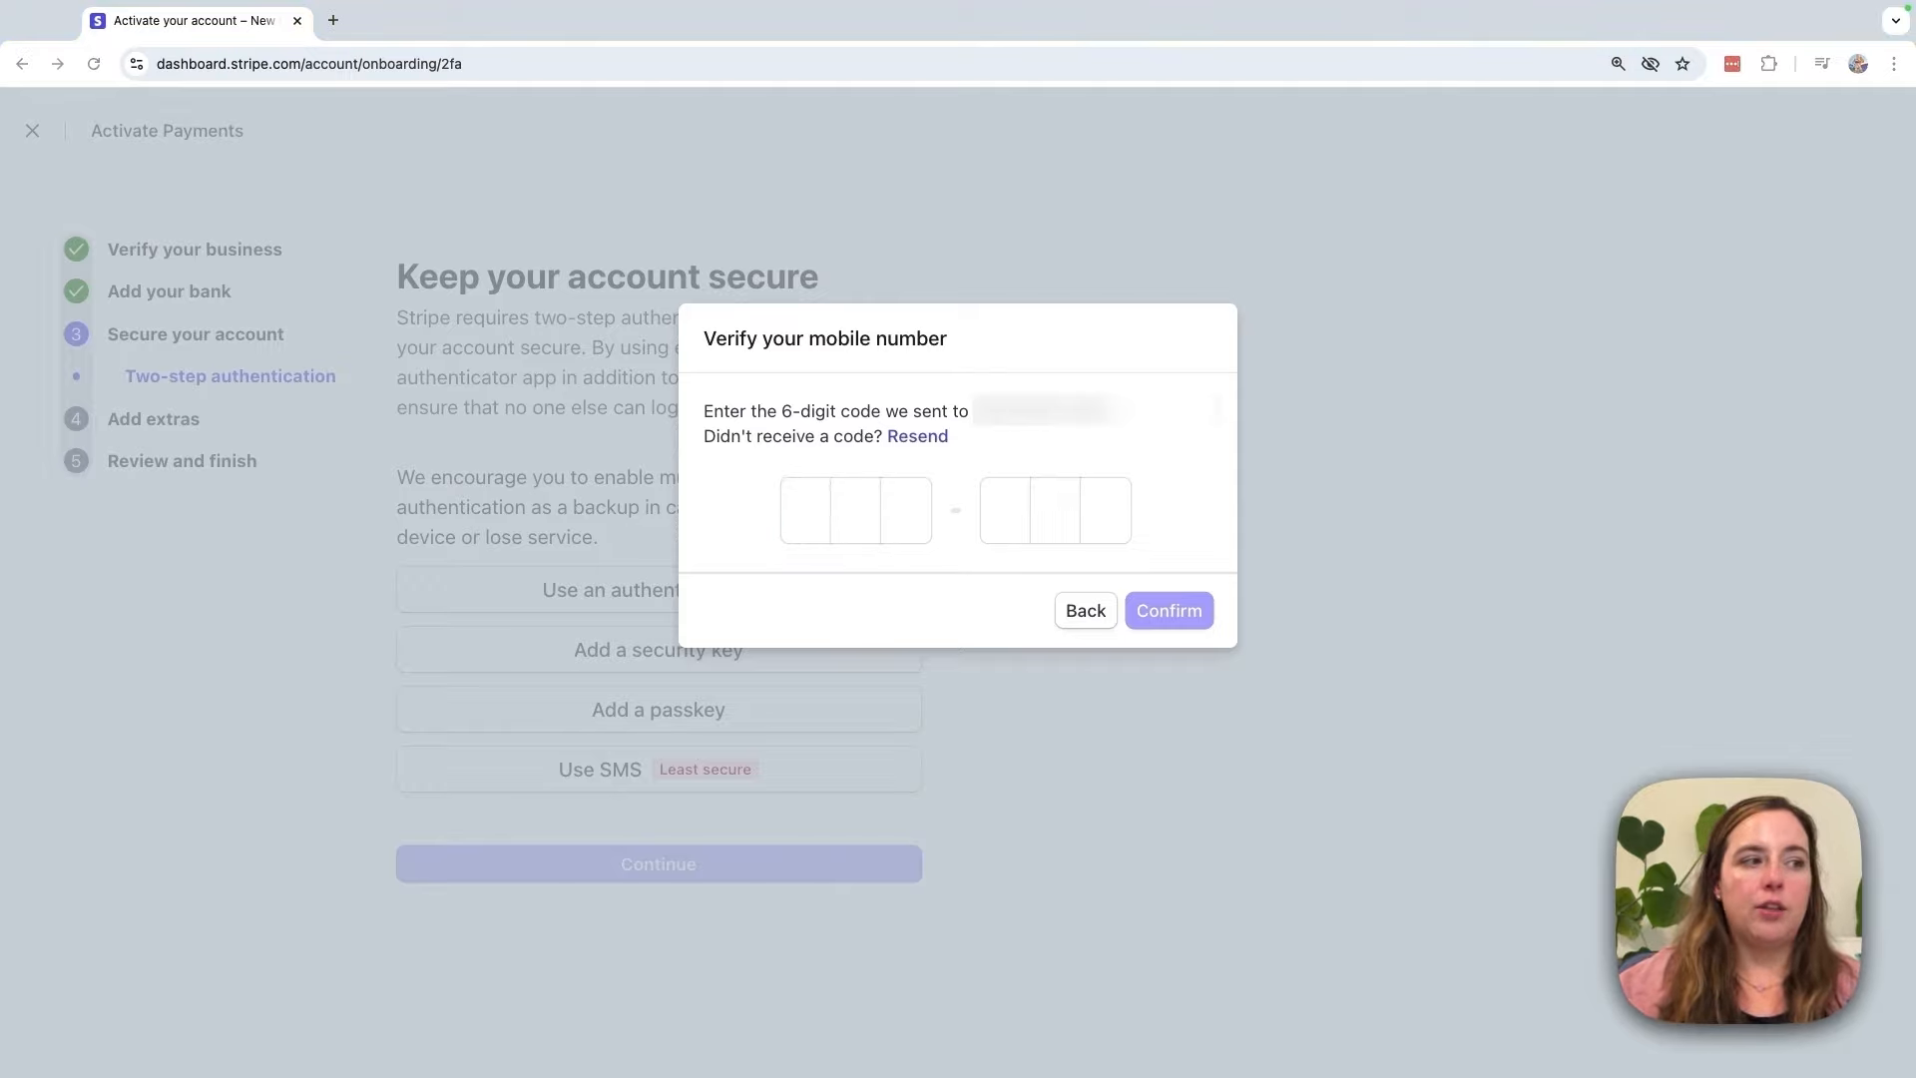
{"action": "left_click", "coordinate": [813, 534]}
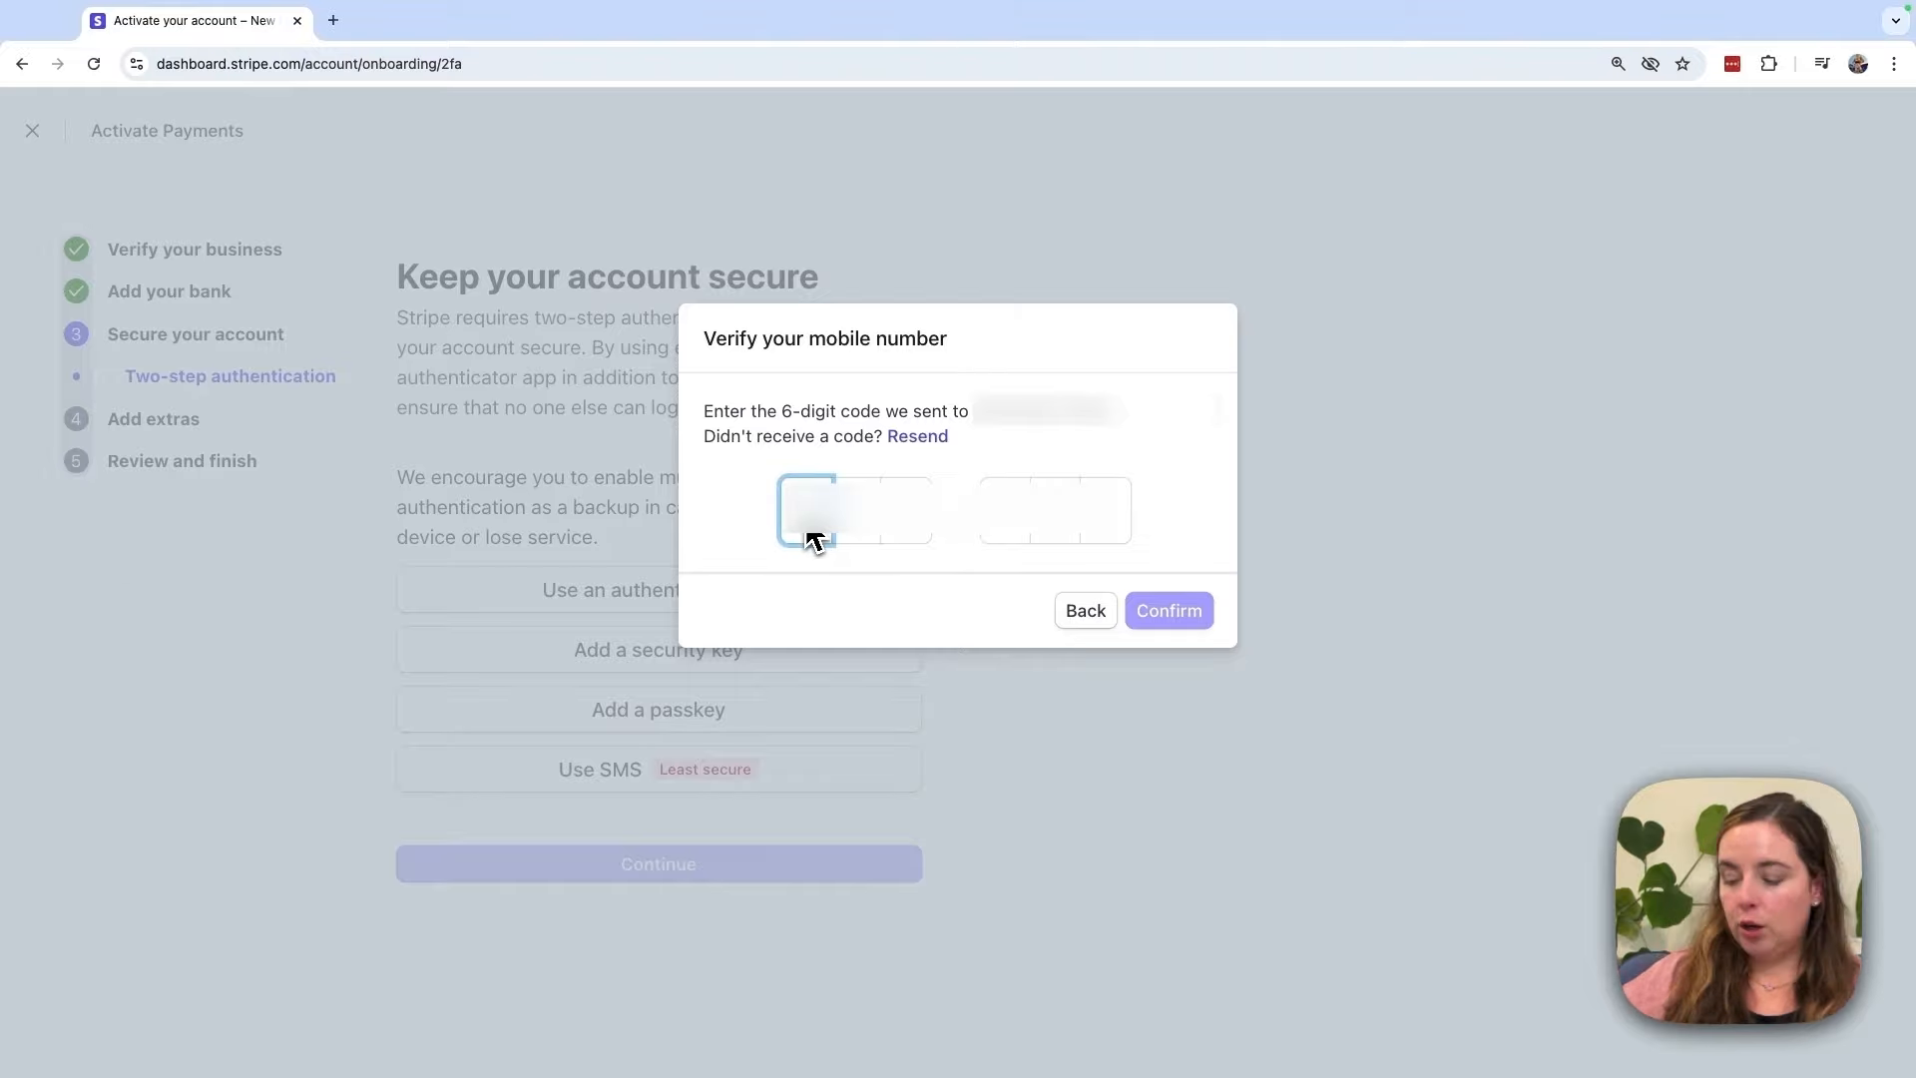
{"action": "type", "text": "******"}
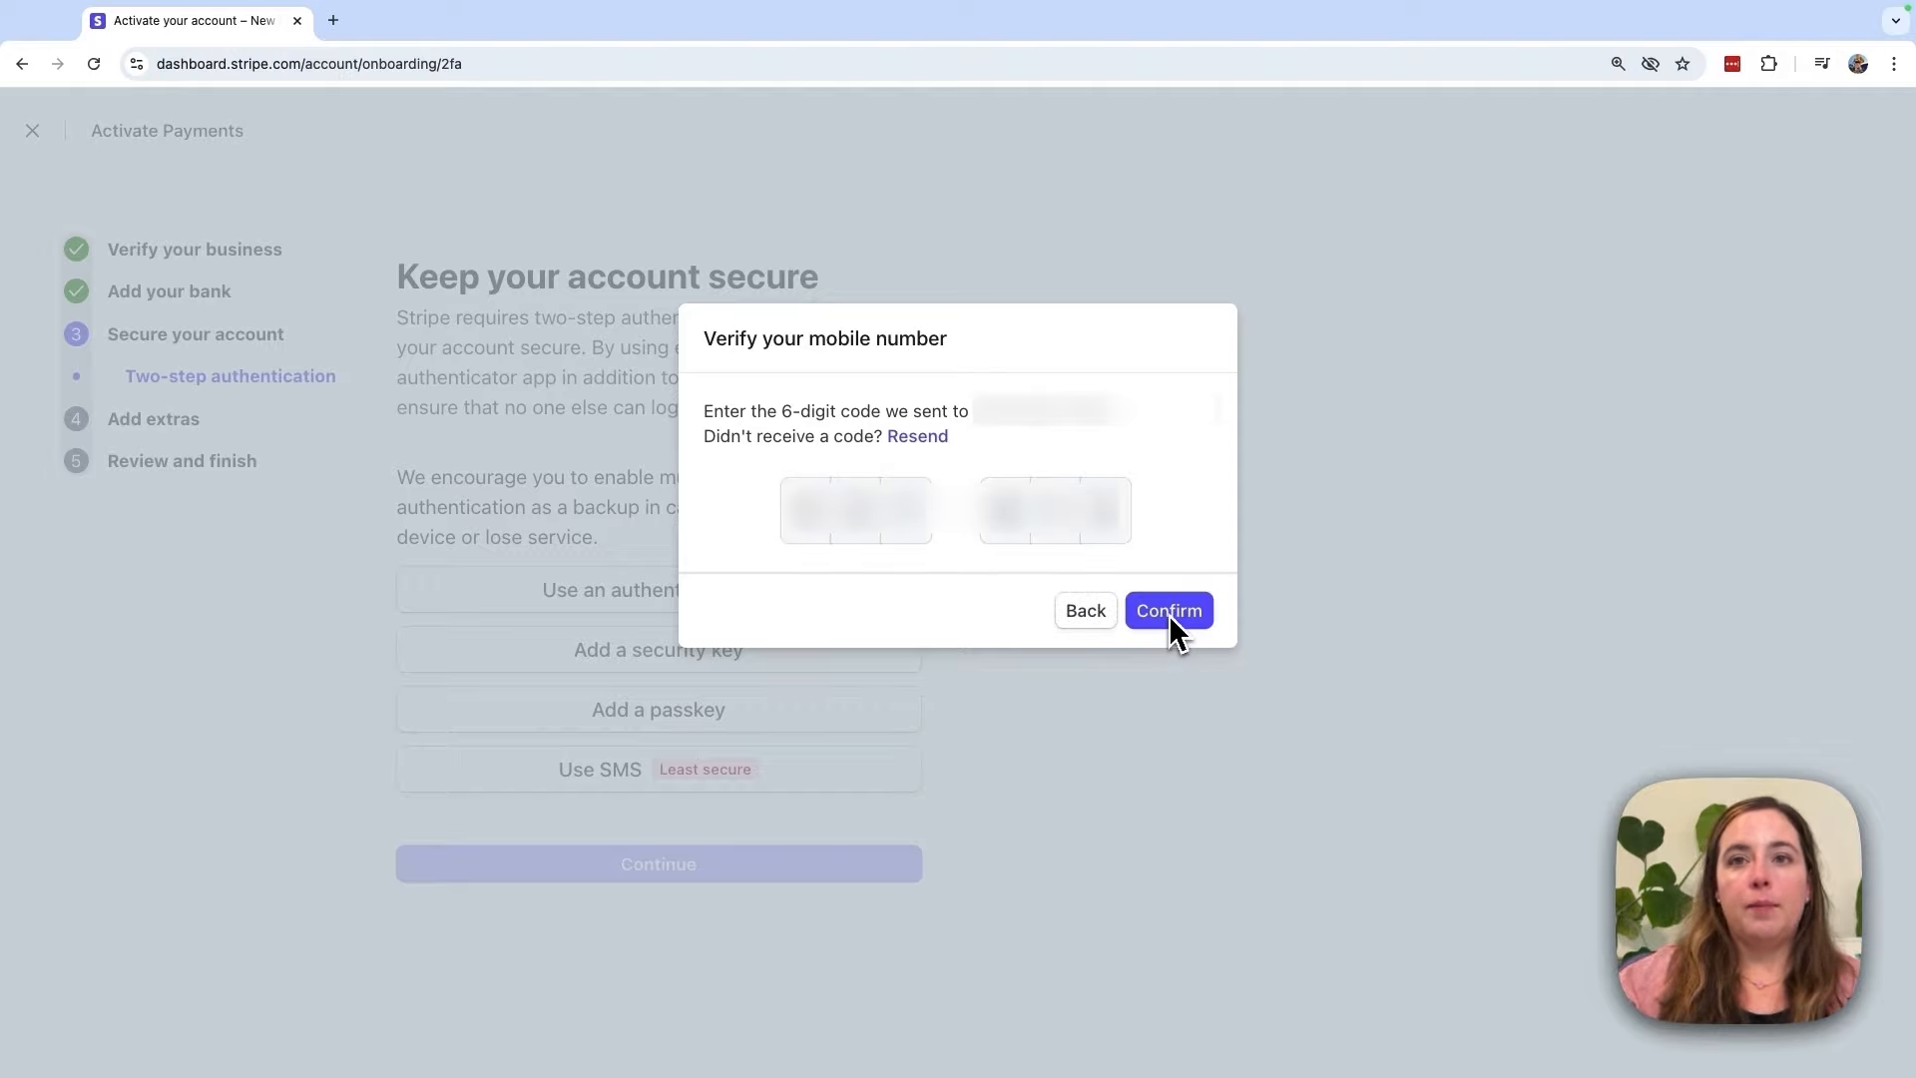
{"action": "left_click", "coordinate": [1169, 611]}
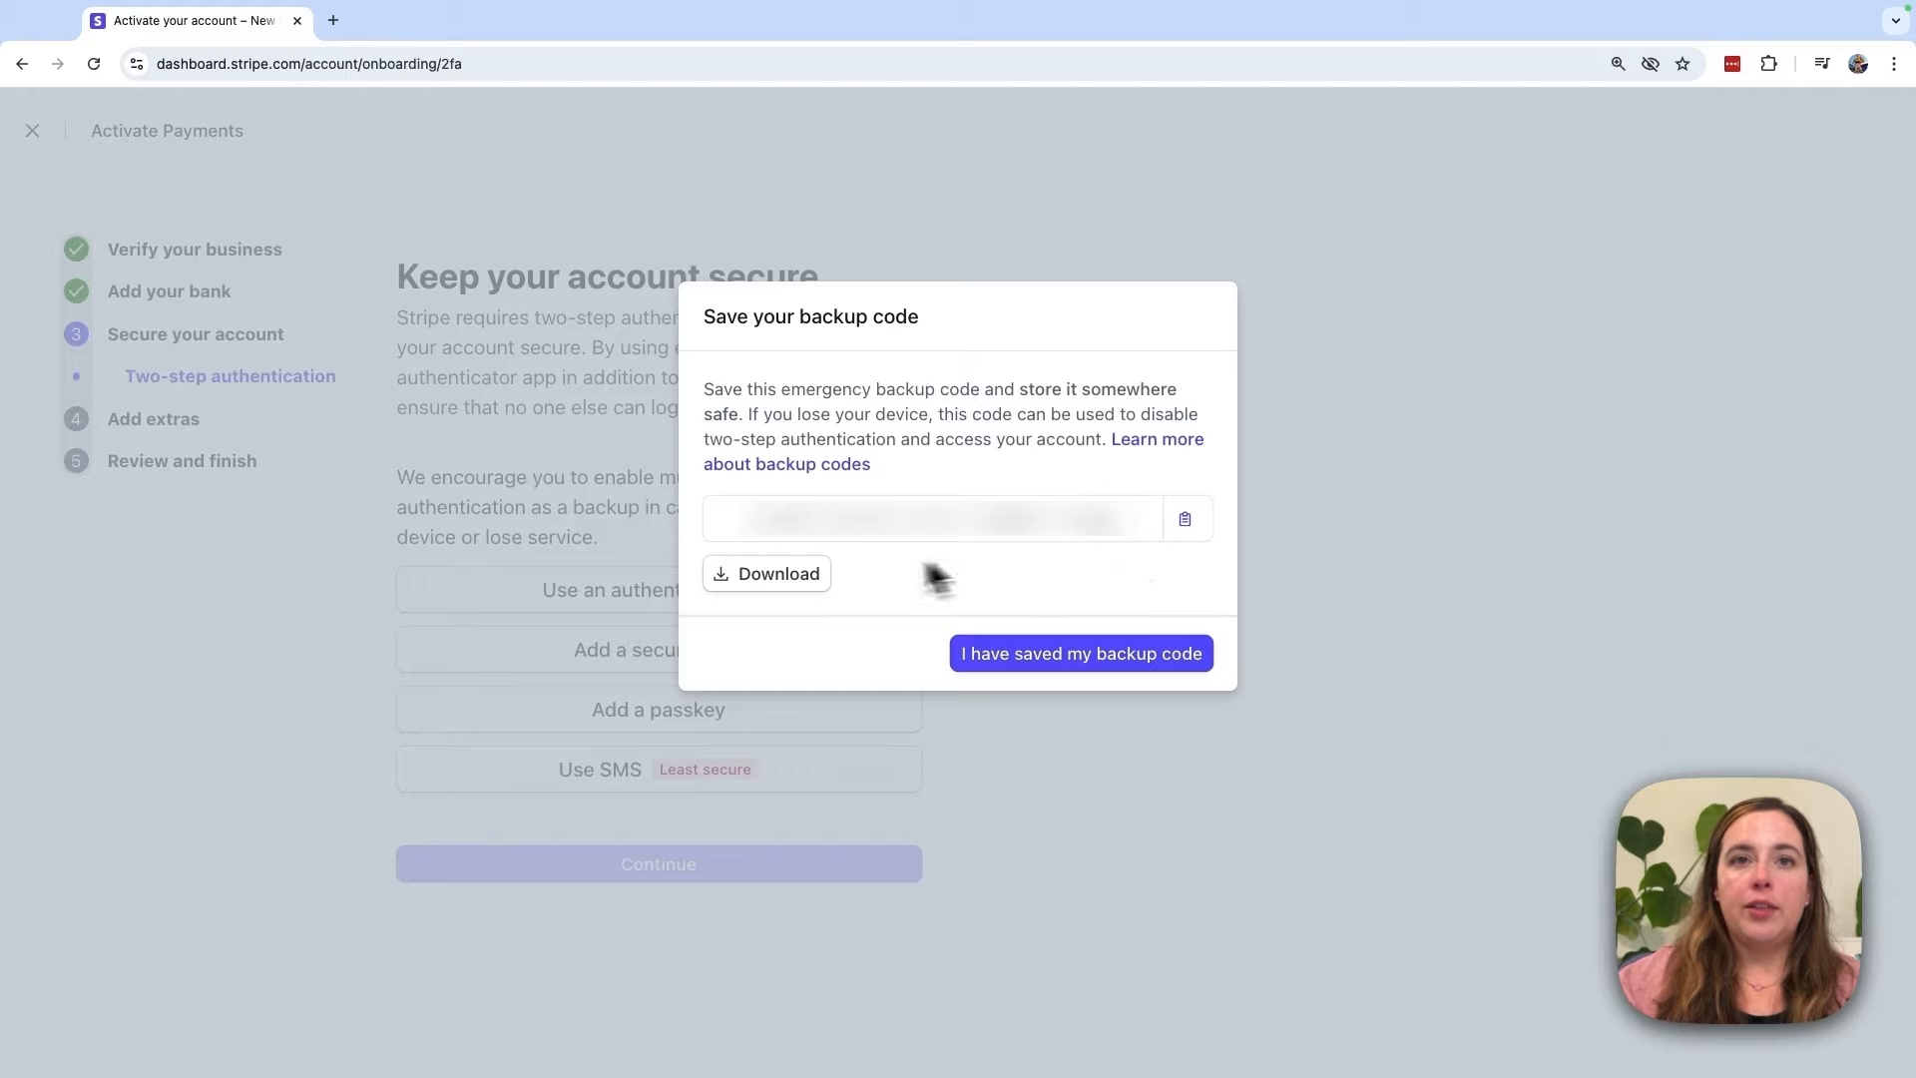
Step: Save the backup code as a file, dismiss the verified dialog, and continue past Secure your account
{"action": "left_click", "coordinate": [773, 592]}
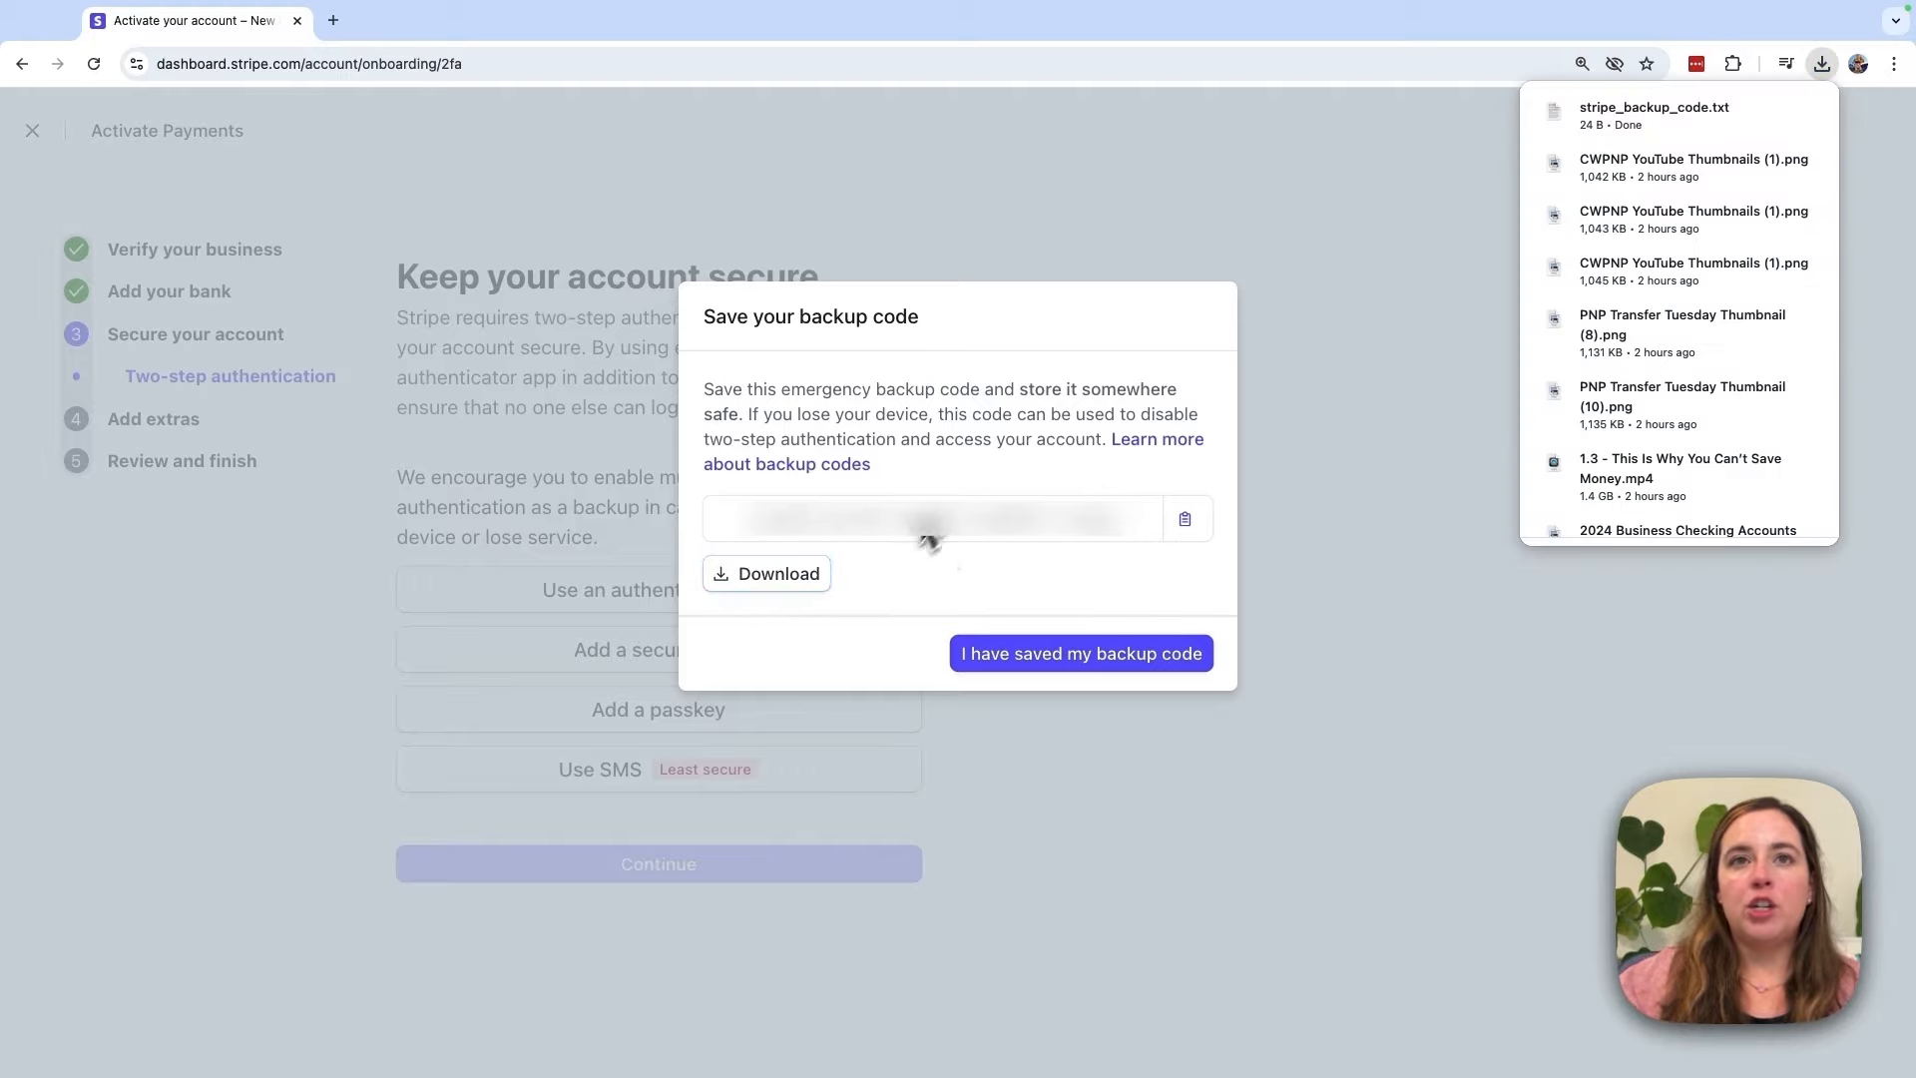
{"action": "left_click", "coordinate": [1091, 655]}
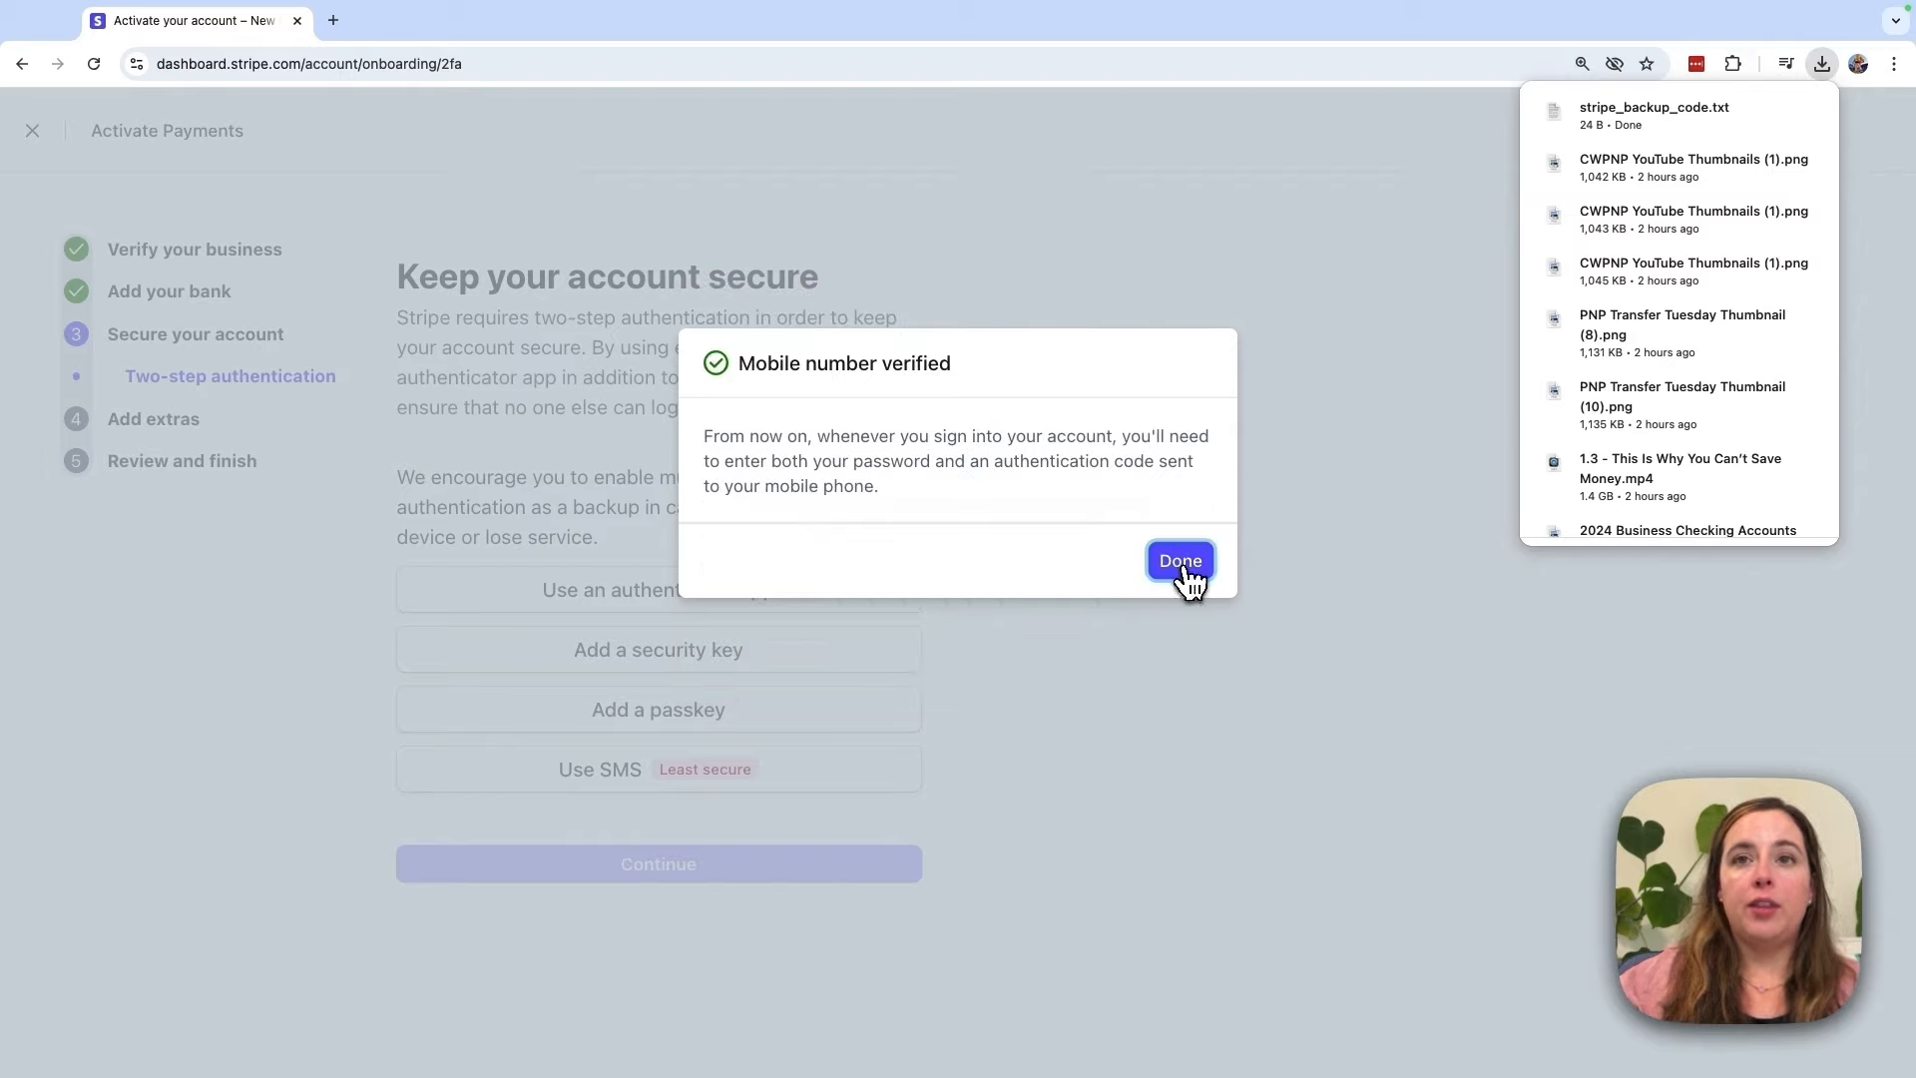
{"action": "left_click", "coordinate": [1182, 561]}
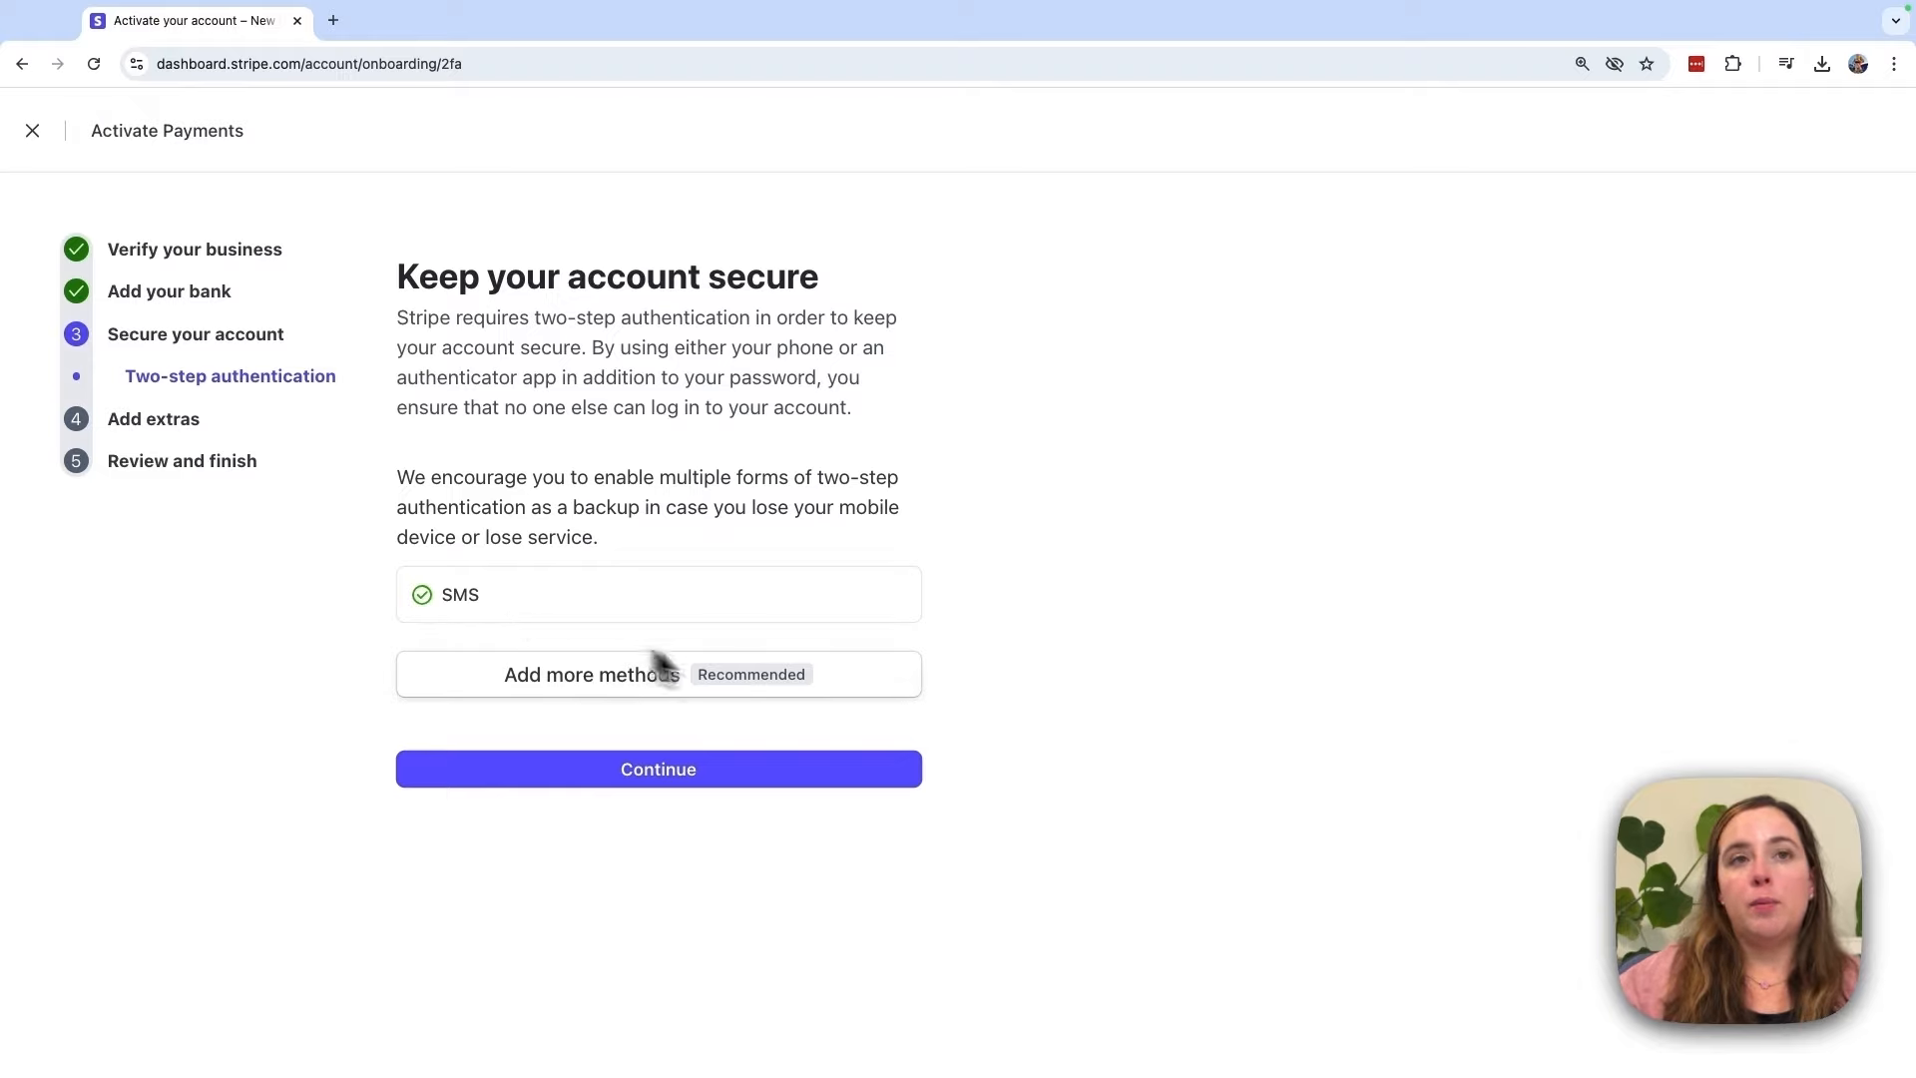
{"action": "left_click", "coordinate": [864, 694]}
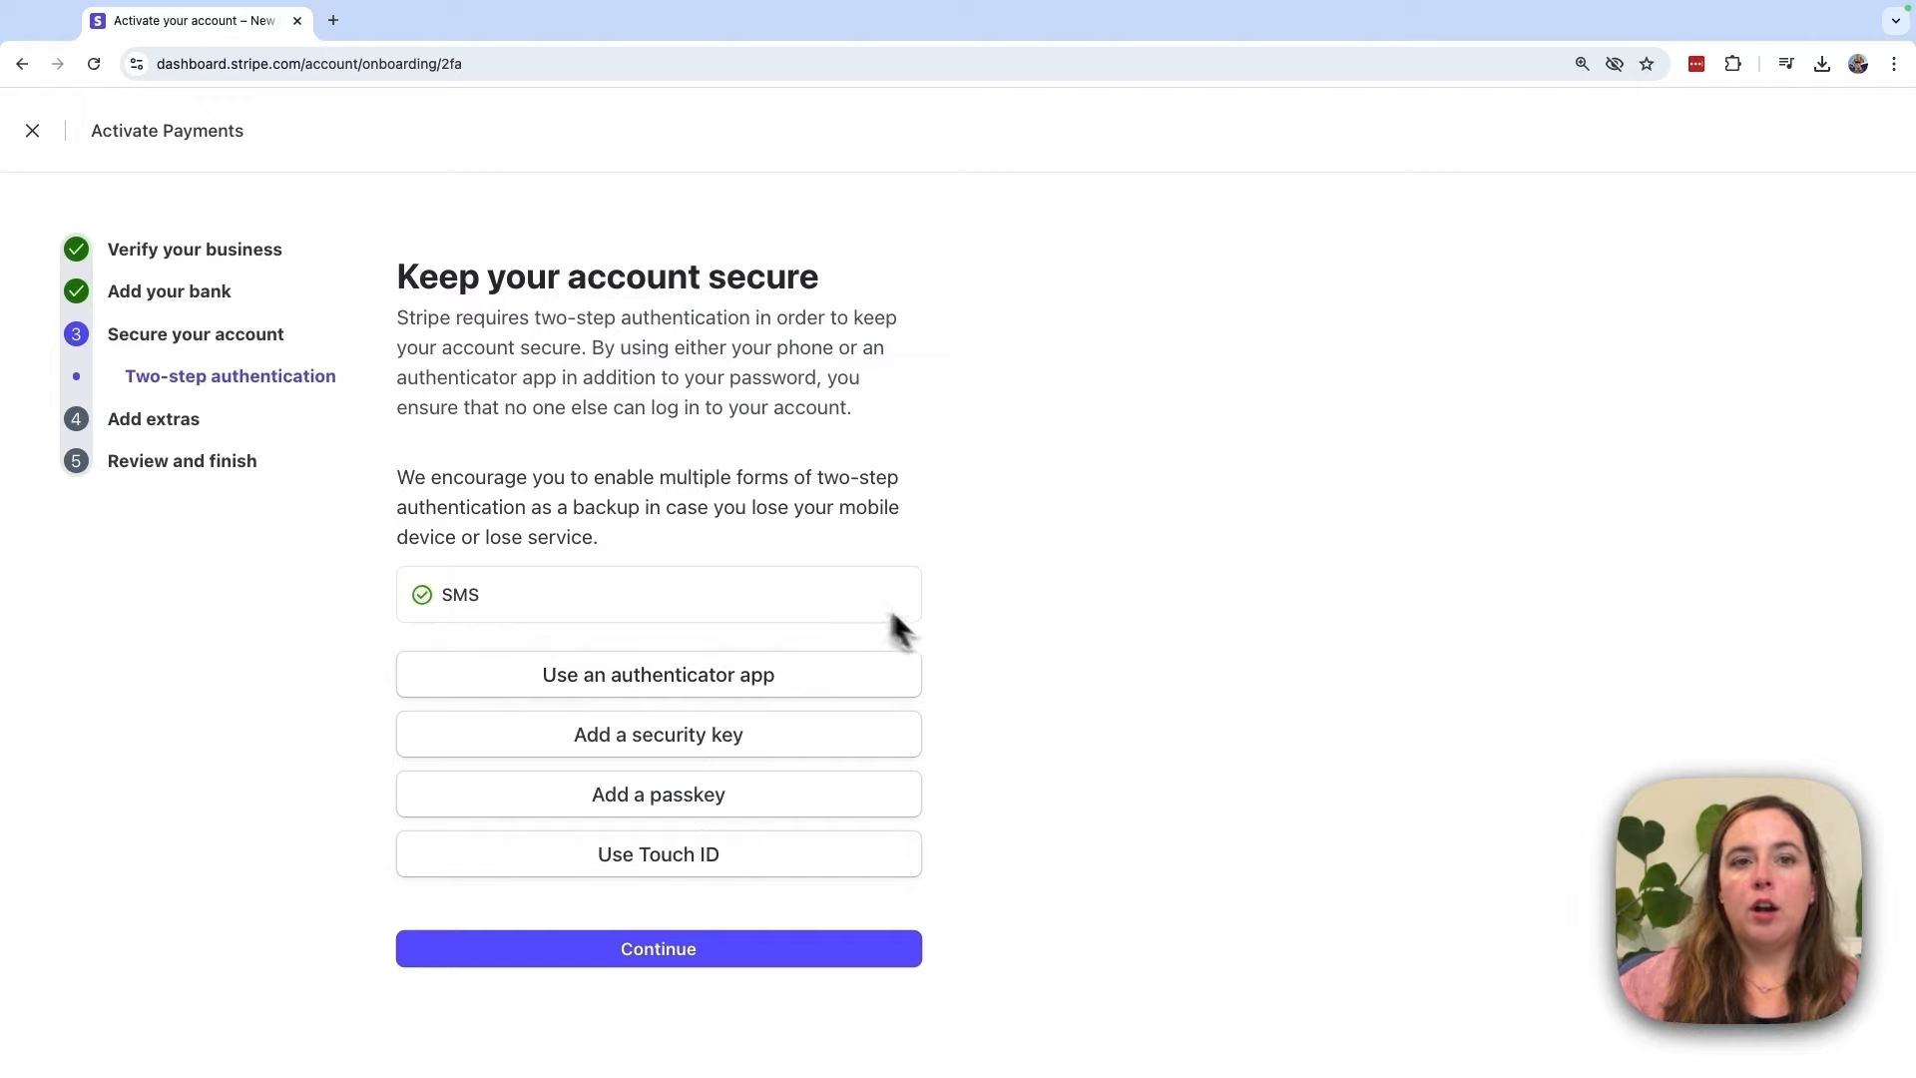
{"action": "left_click", "coordinate": [784, 956]}
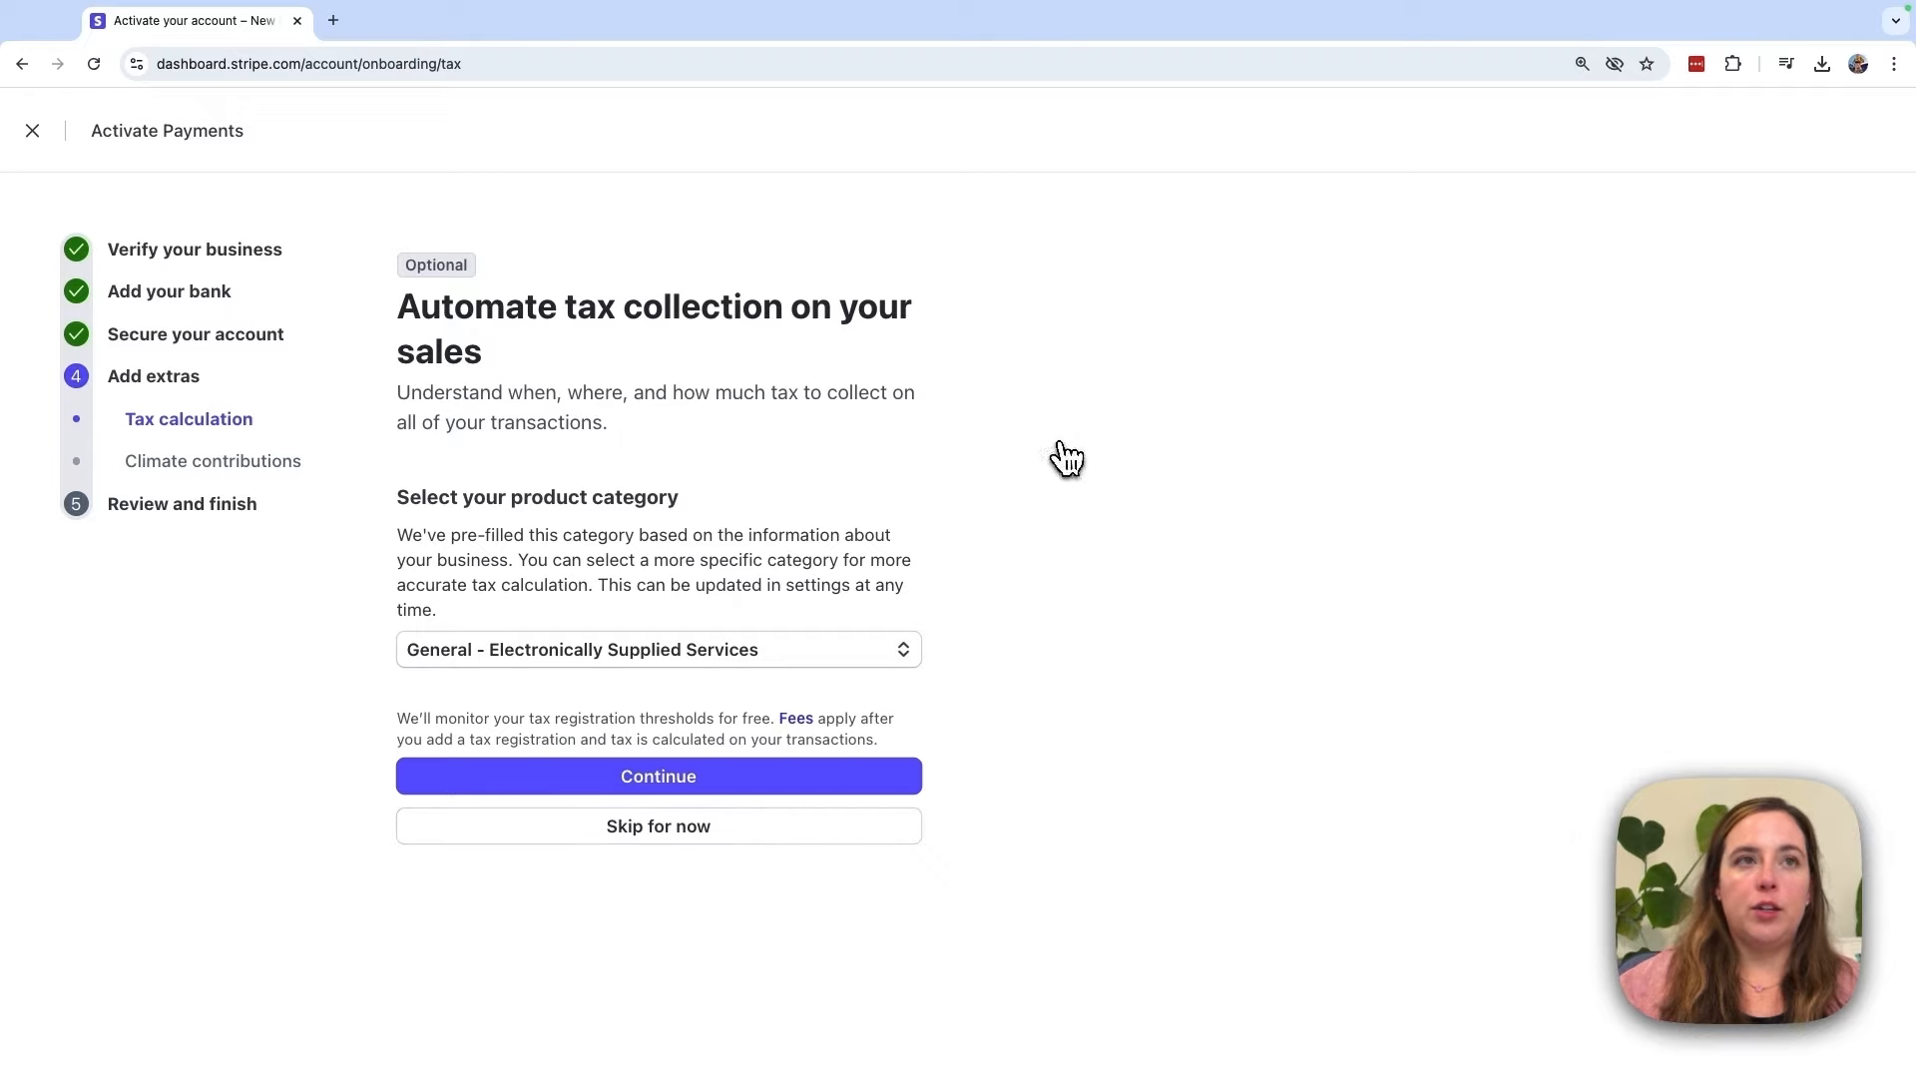
Step: Read through the tax collection page and continue with the General - Electronically Supplied Services category
{"action": "triple_click", "coordinate": [552, 336]}
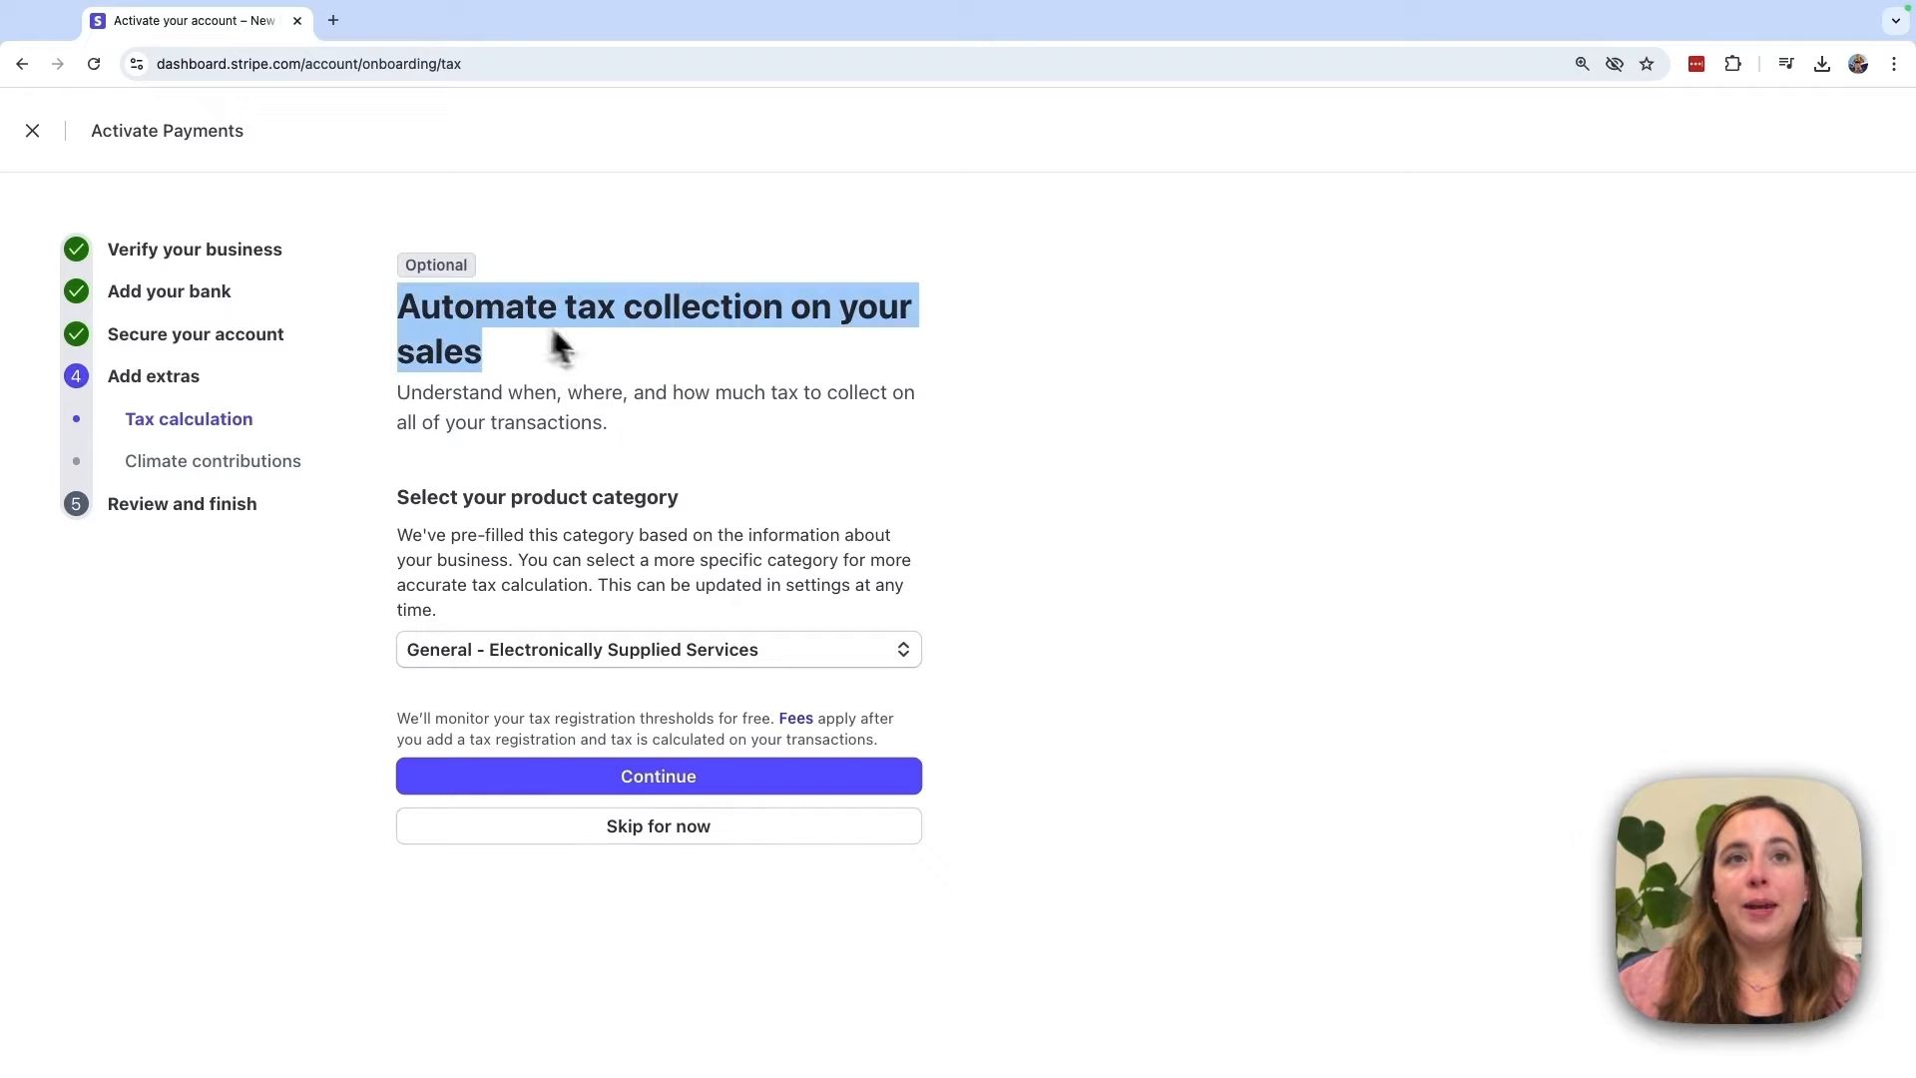
{"action": "left_click", "coordinate": [1108, 481]}
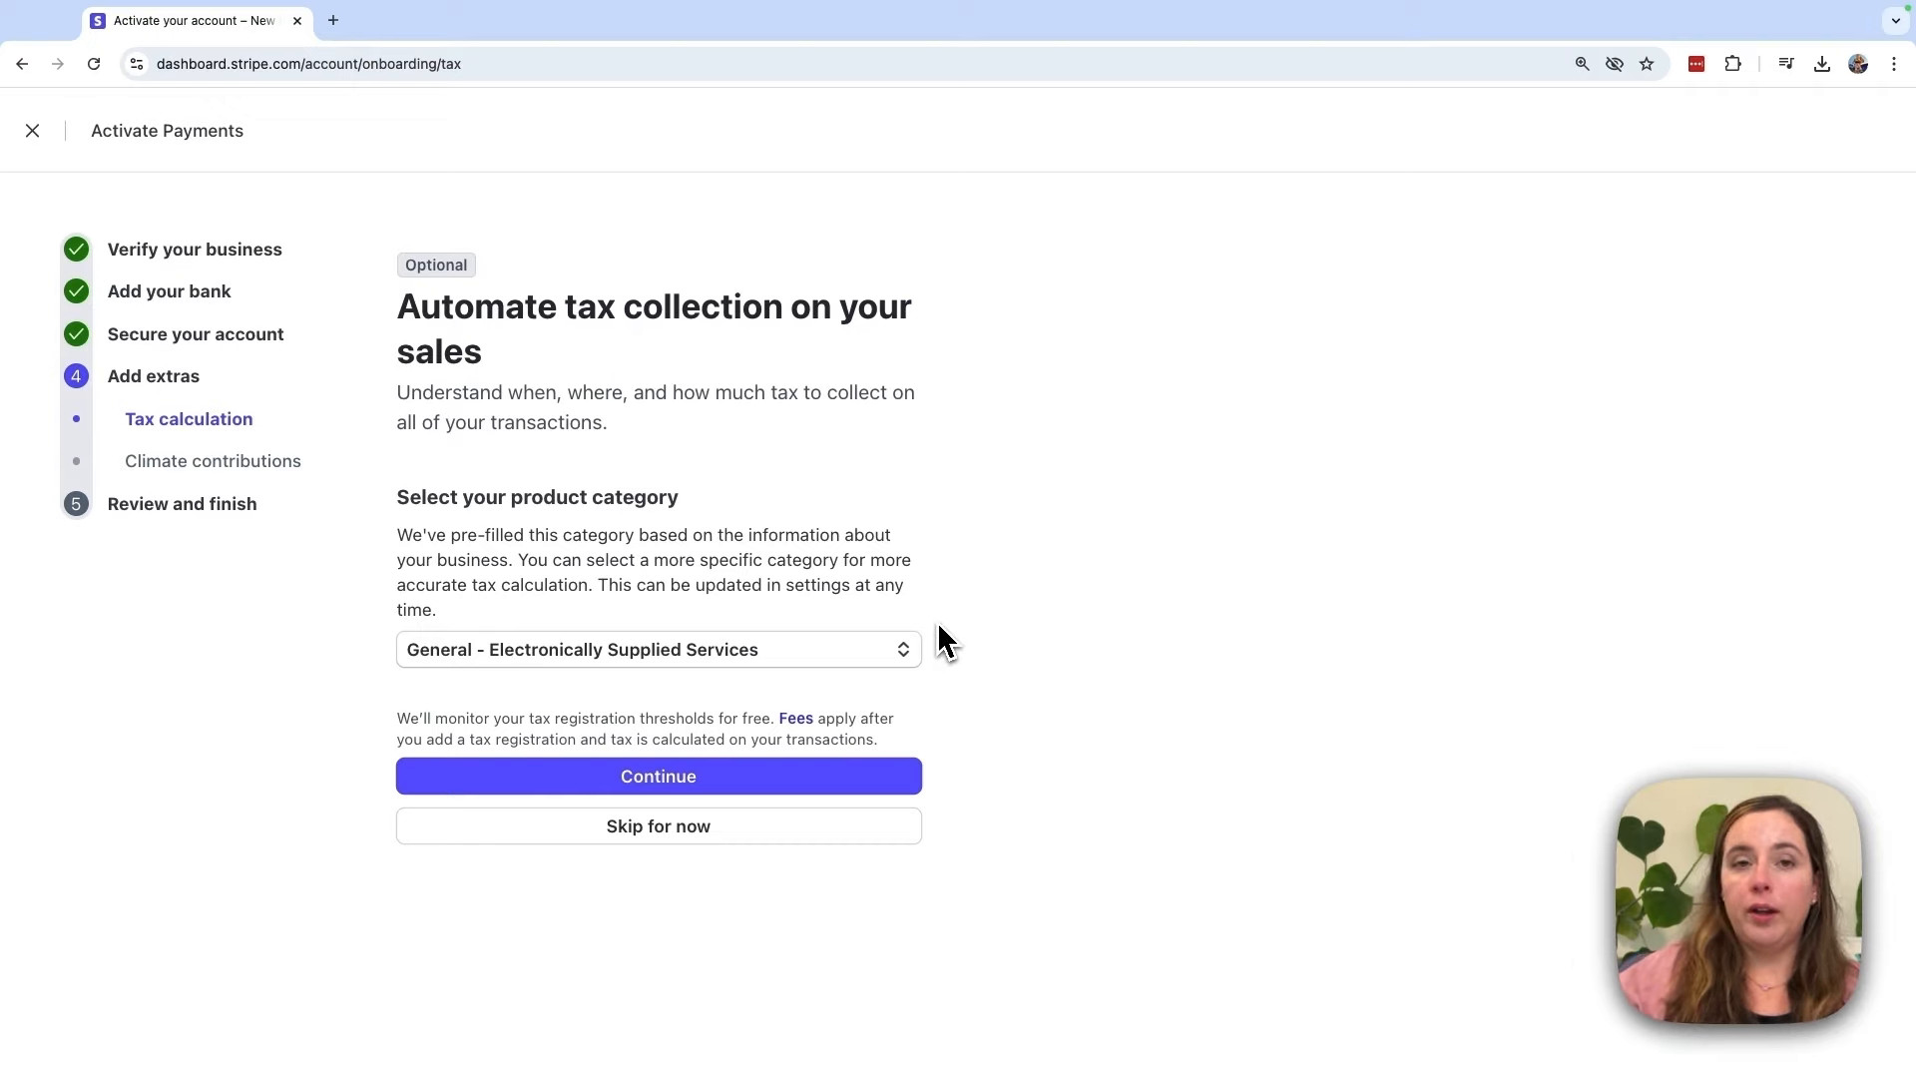
{"action": "mouse_move", "coordinate": [923, 663]}
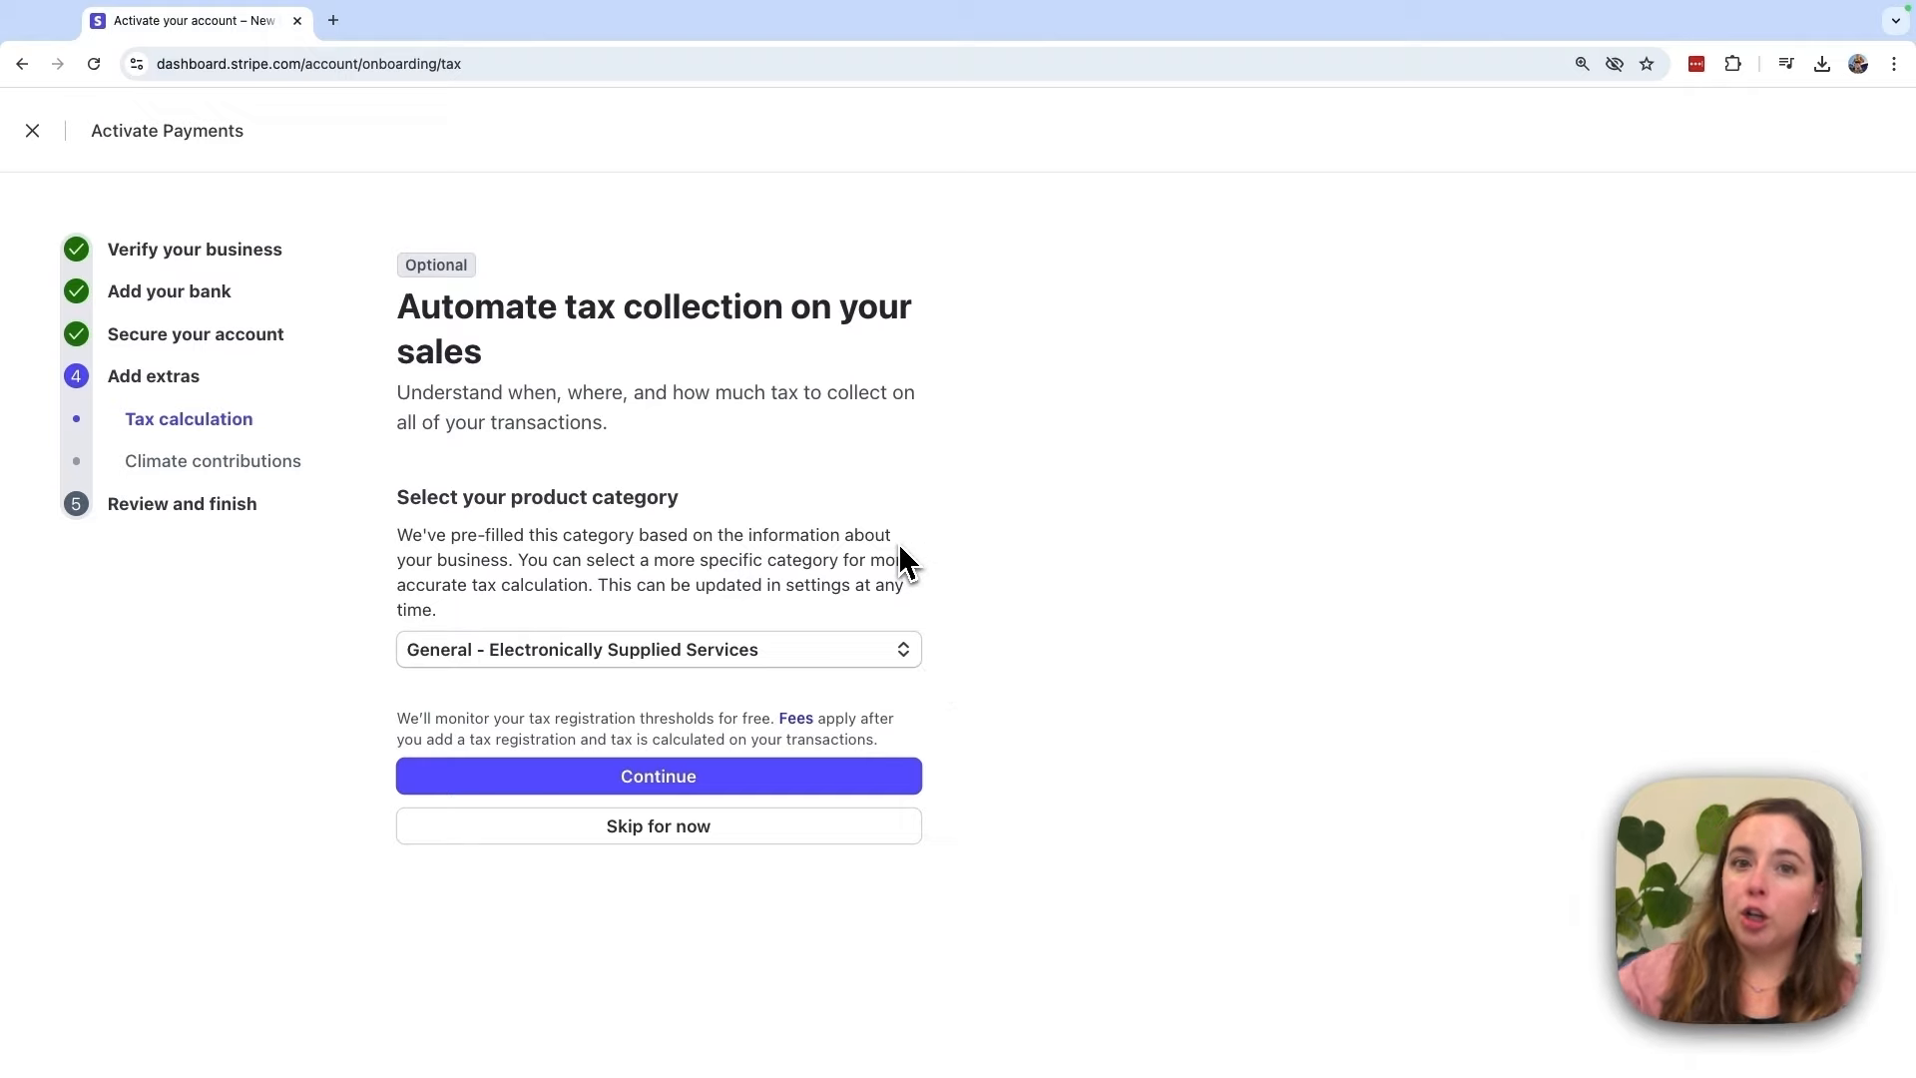
{"action": "mouse_move", "coordinate": [584, 649]}
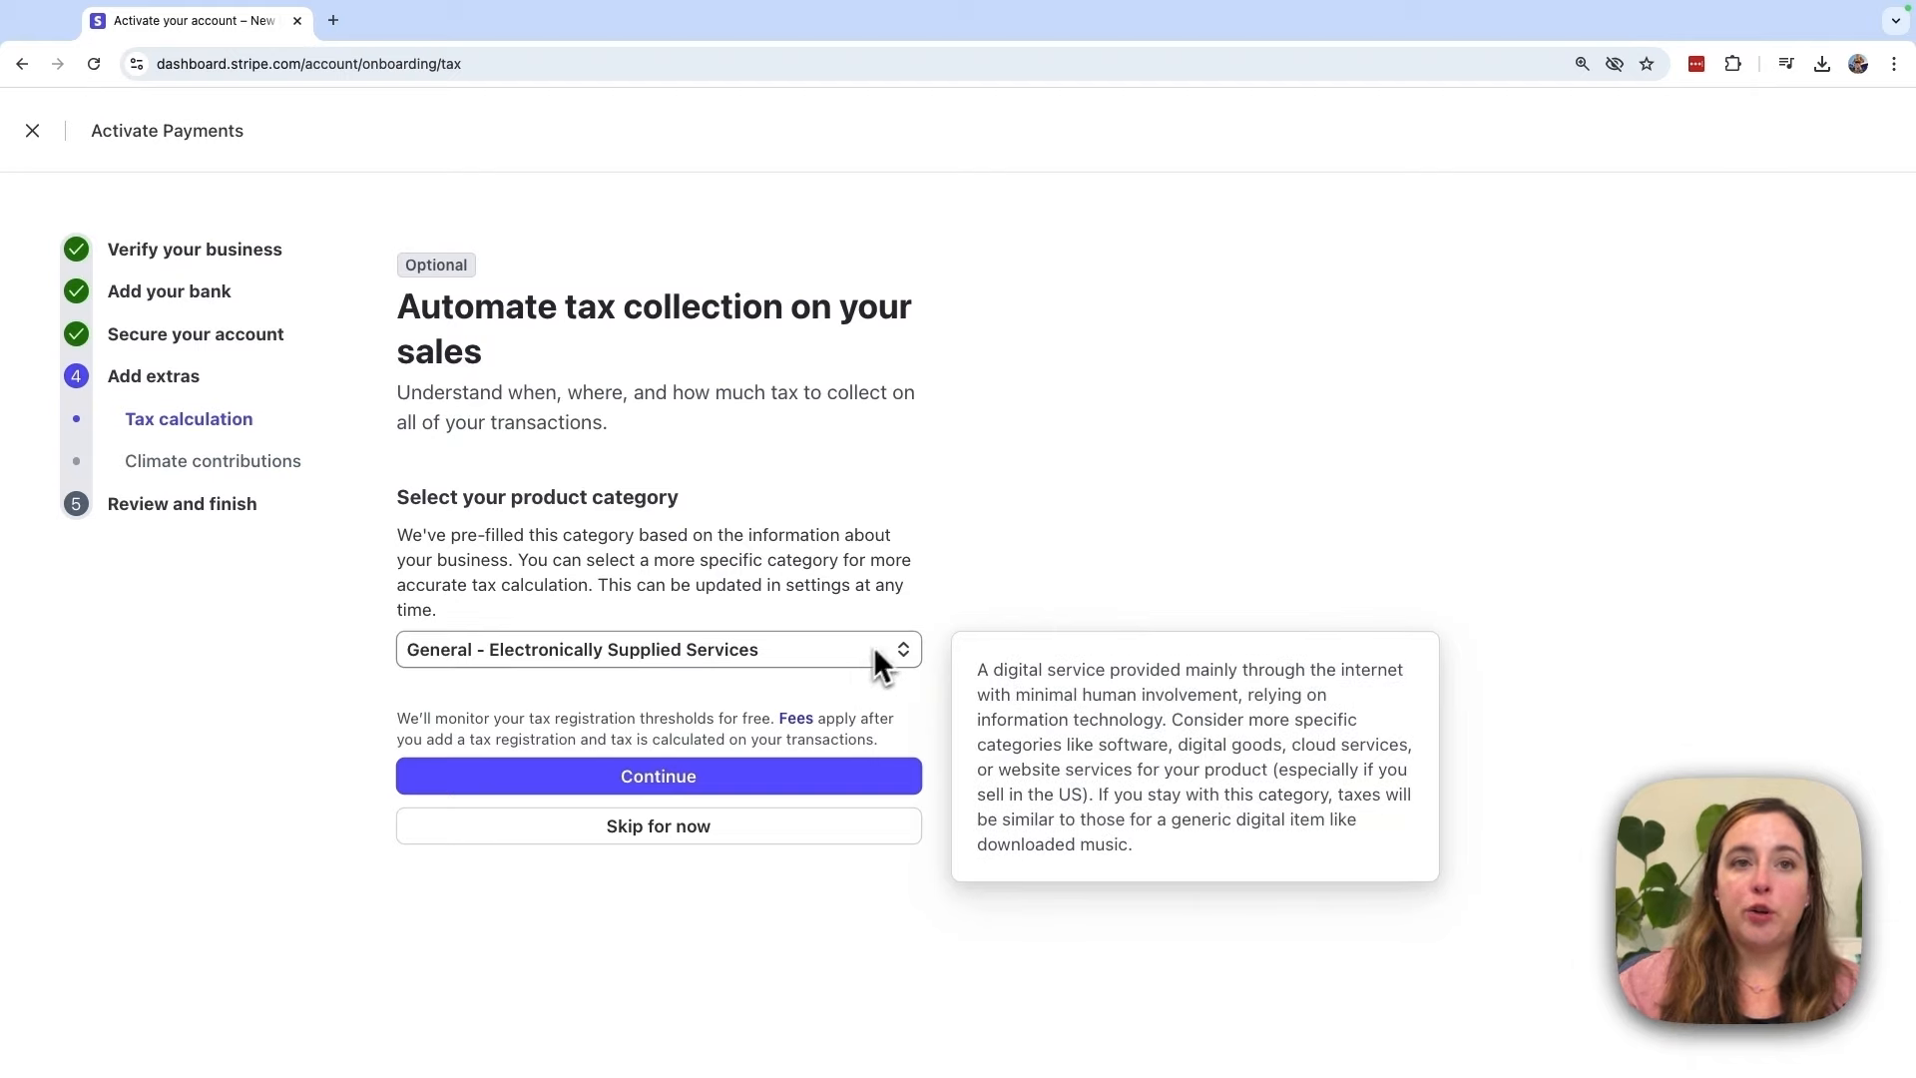
{"action": "left_click_drag", "start_coordinate": [397, 719], "coordinate": [789, 719]}
{"action": "left_click", "coordinate": [864, 719]}
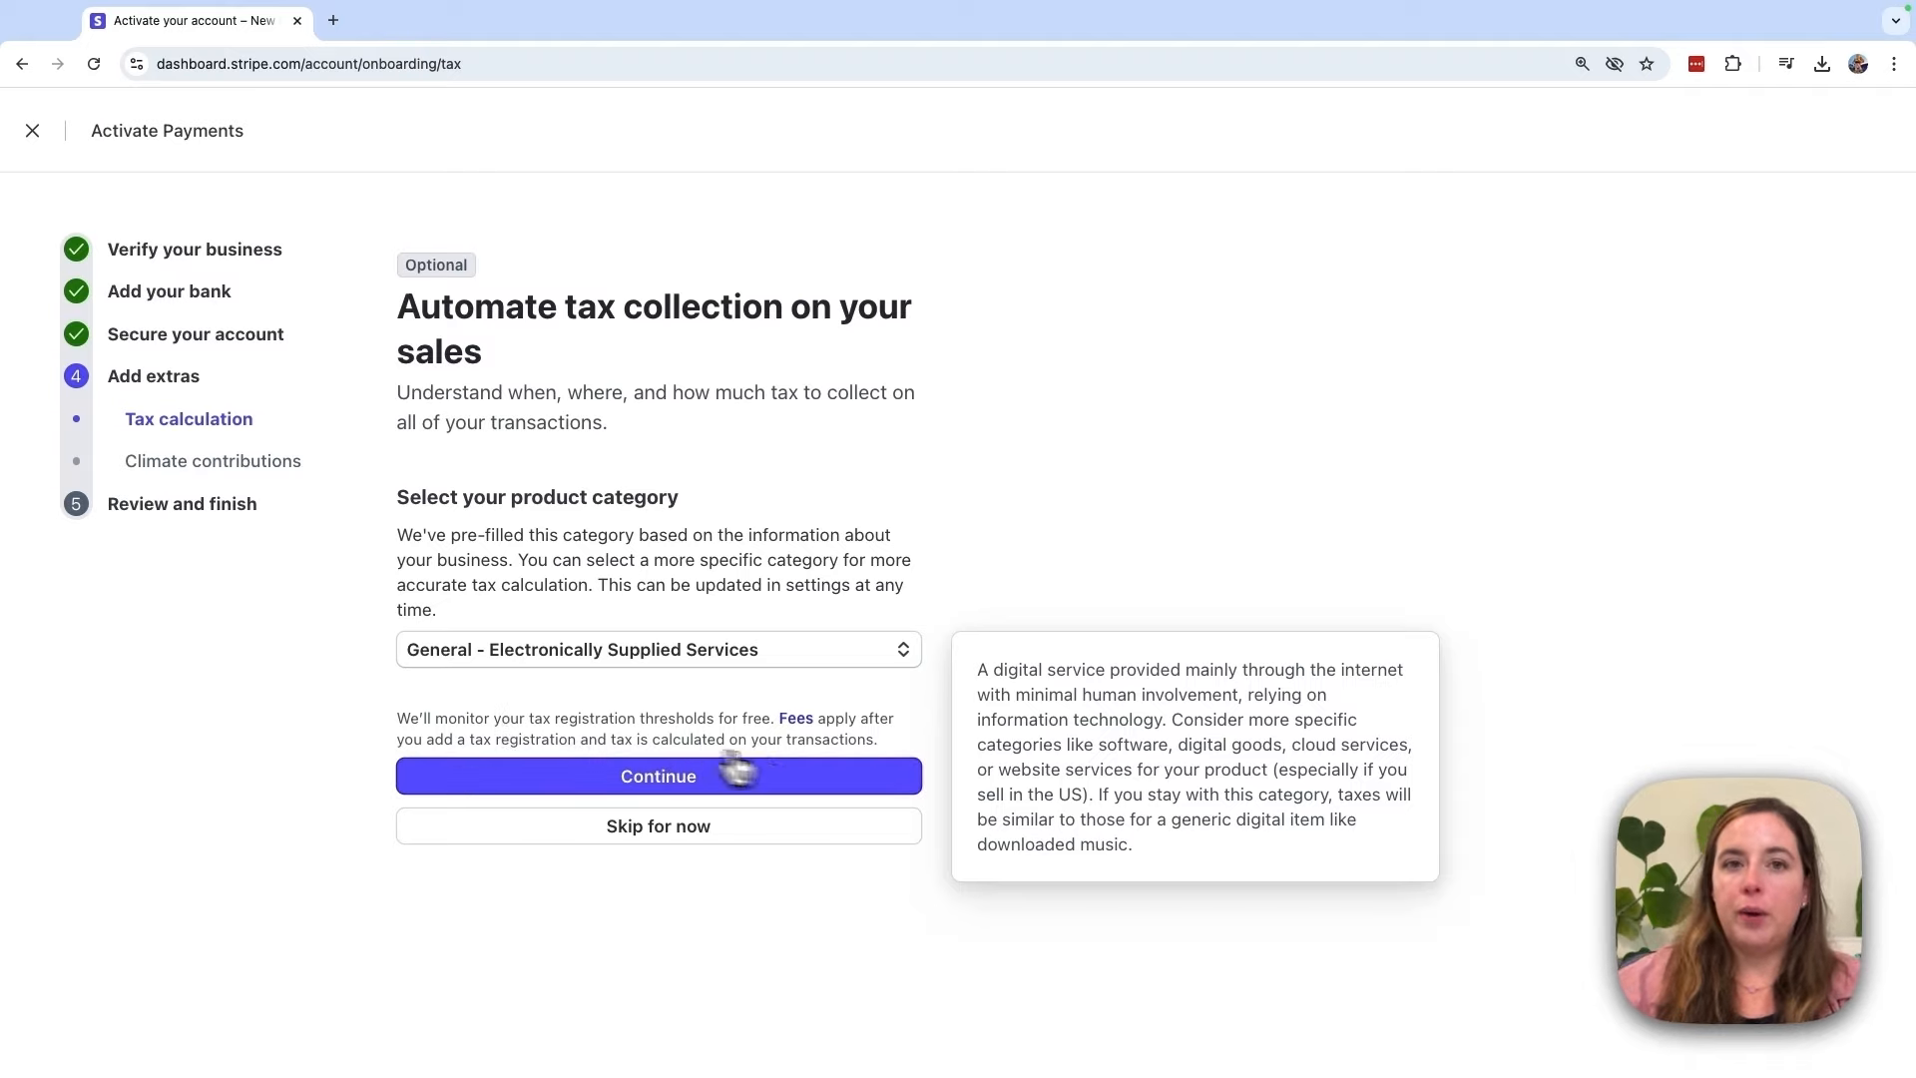
{"action": "left_click", "coordinate": [848, 788]}
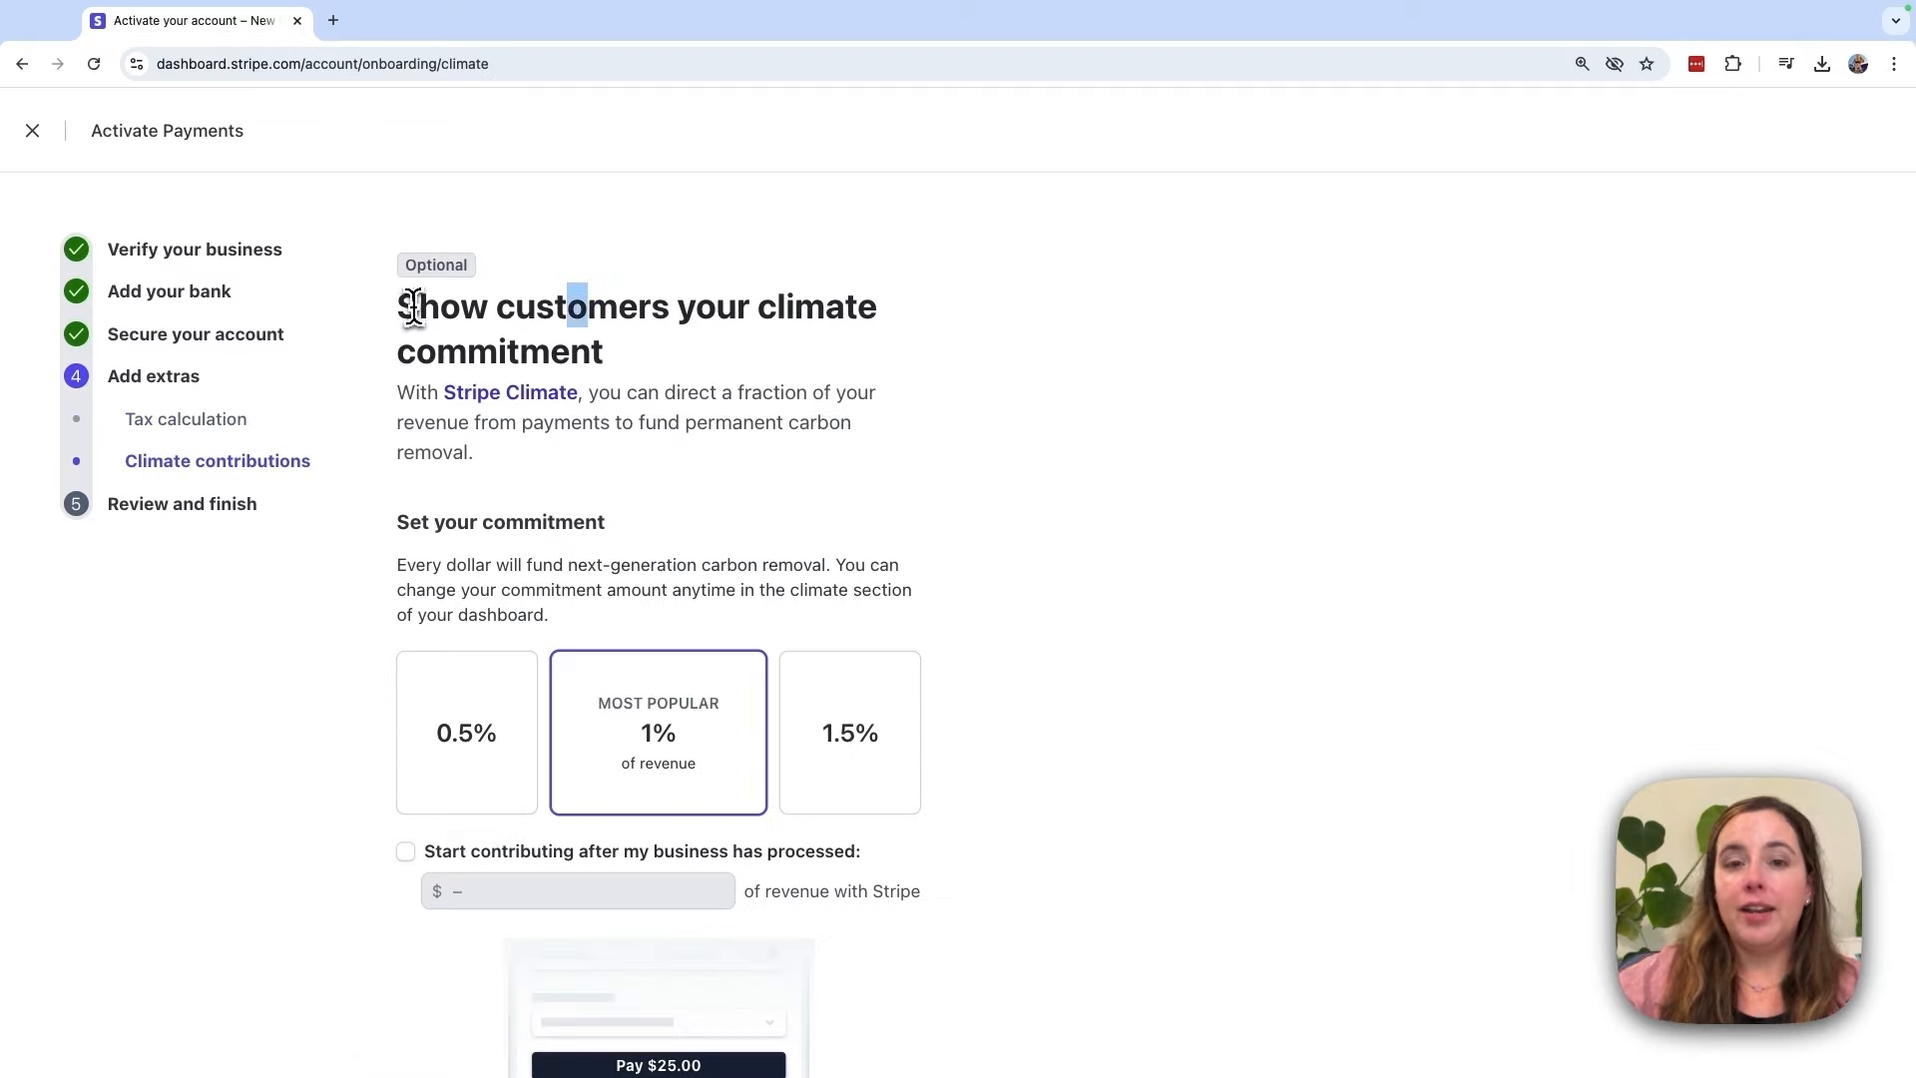
Step: Try the 0.5%, 1% and 1.5% climate commitments, then decline with No thanks
{"action": "left_click_drag", "start_coordinate": [398, 308], "coordinate": [625, 361]}
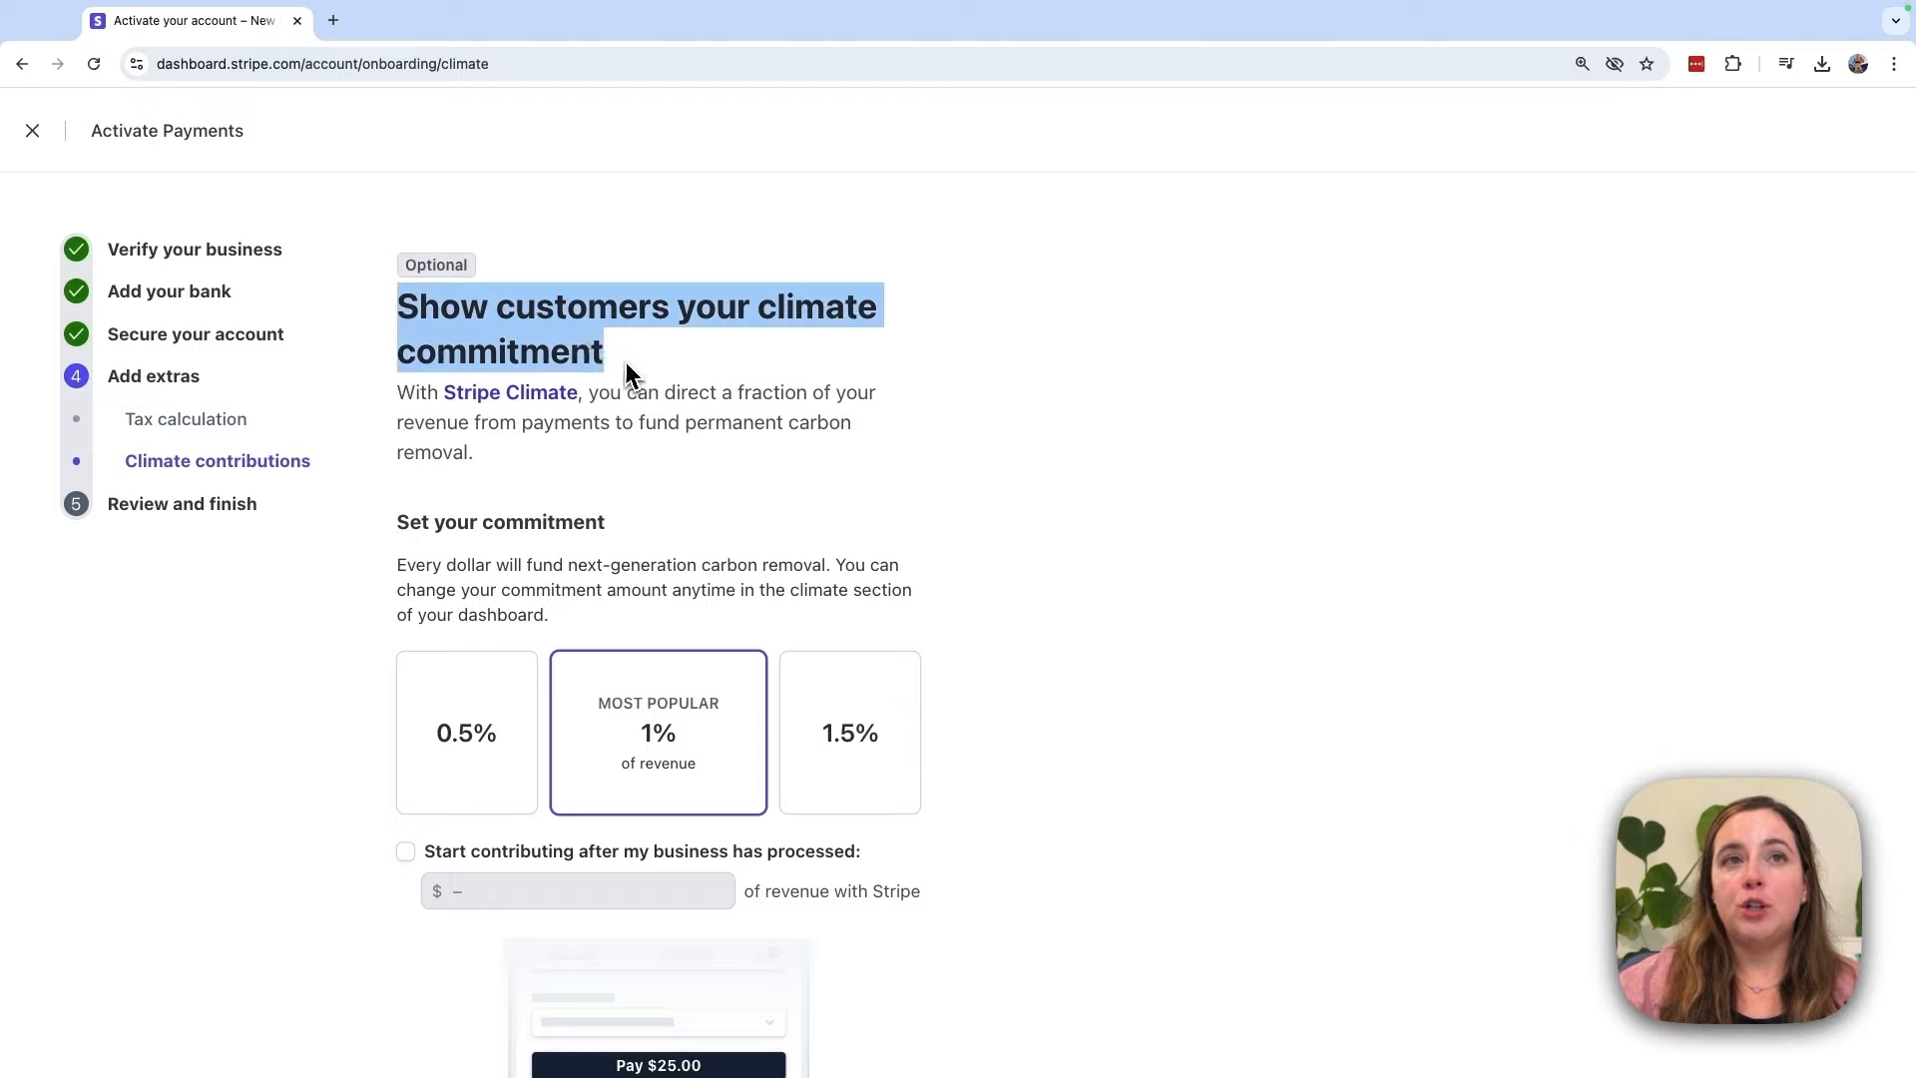
{"action": "left_click", "coordinate": [798, 390]}
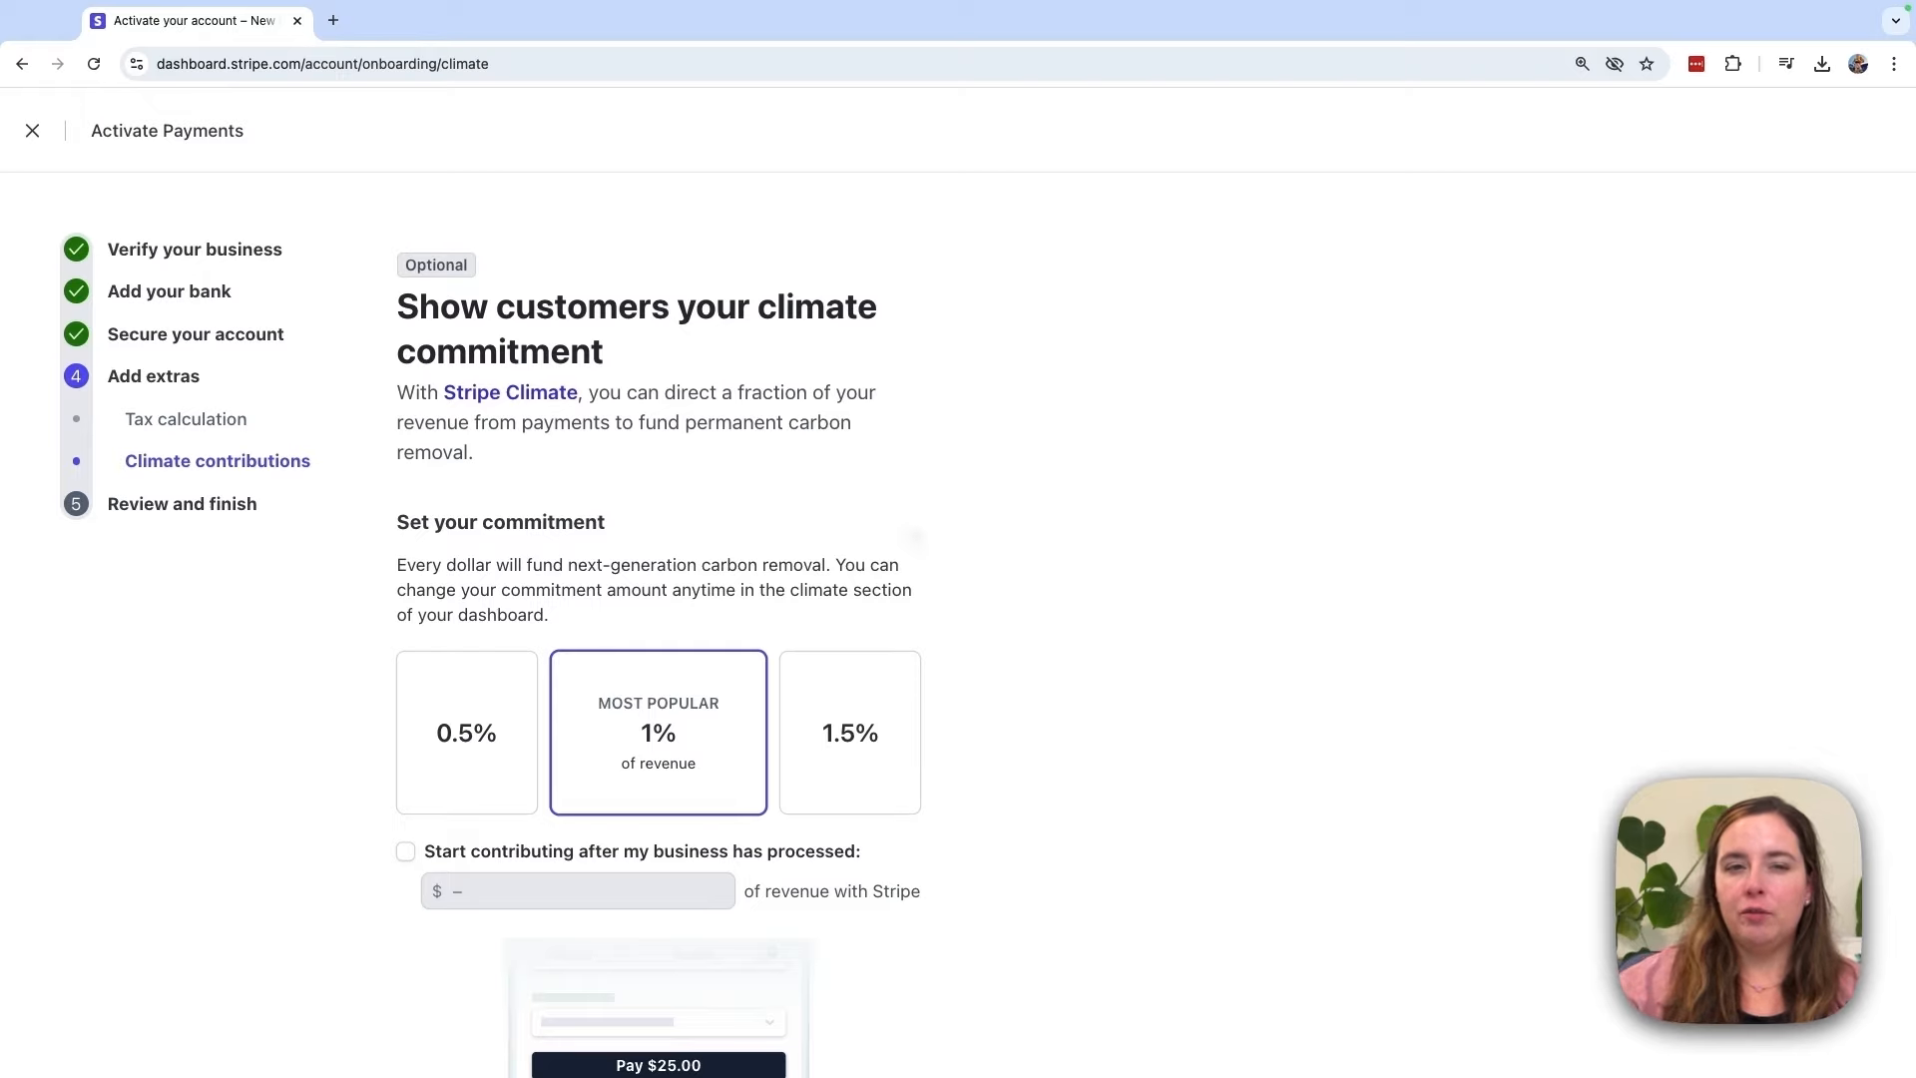
{"action": "scroll", "coordinate": [806, 481], "scroll_direction": "down", "scroll_amount": 2}
{"action": "scroll", "coordinate": [806, 481], "scroll_direction": "up", "scroll_amount": 2}
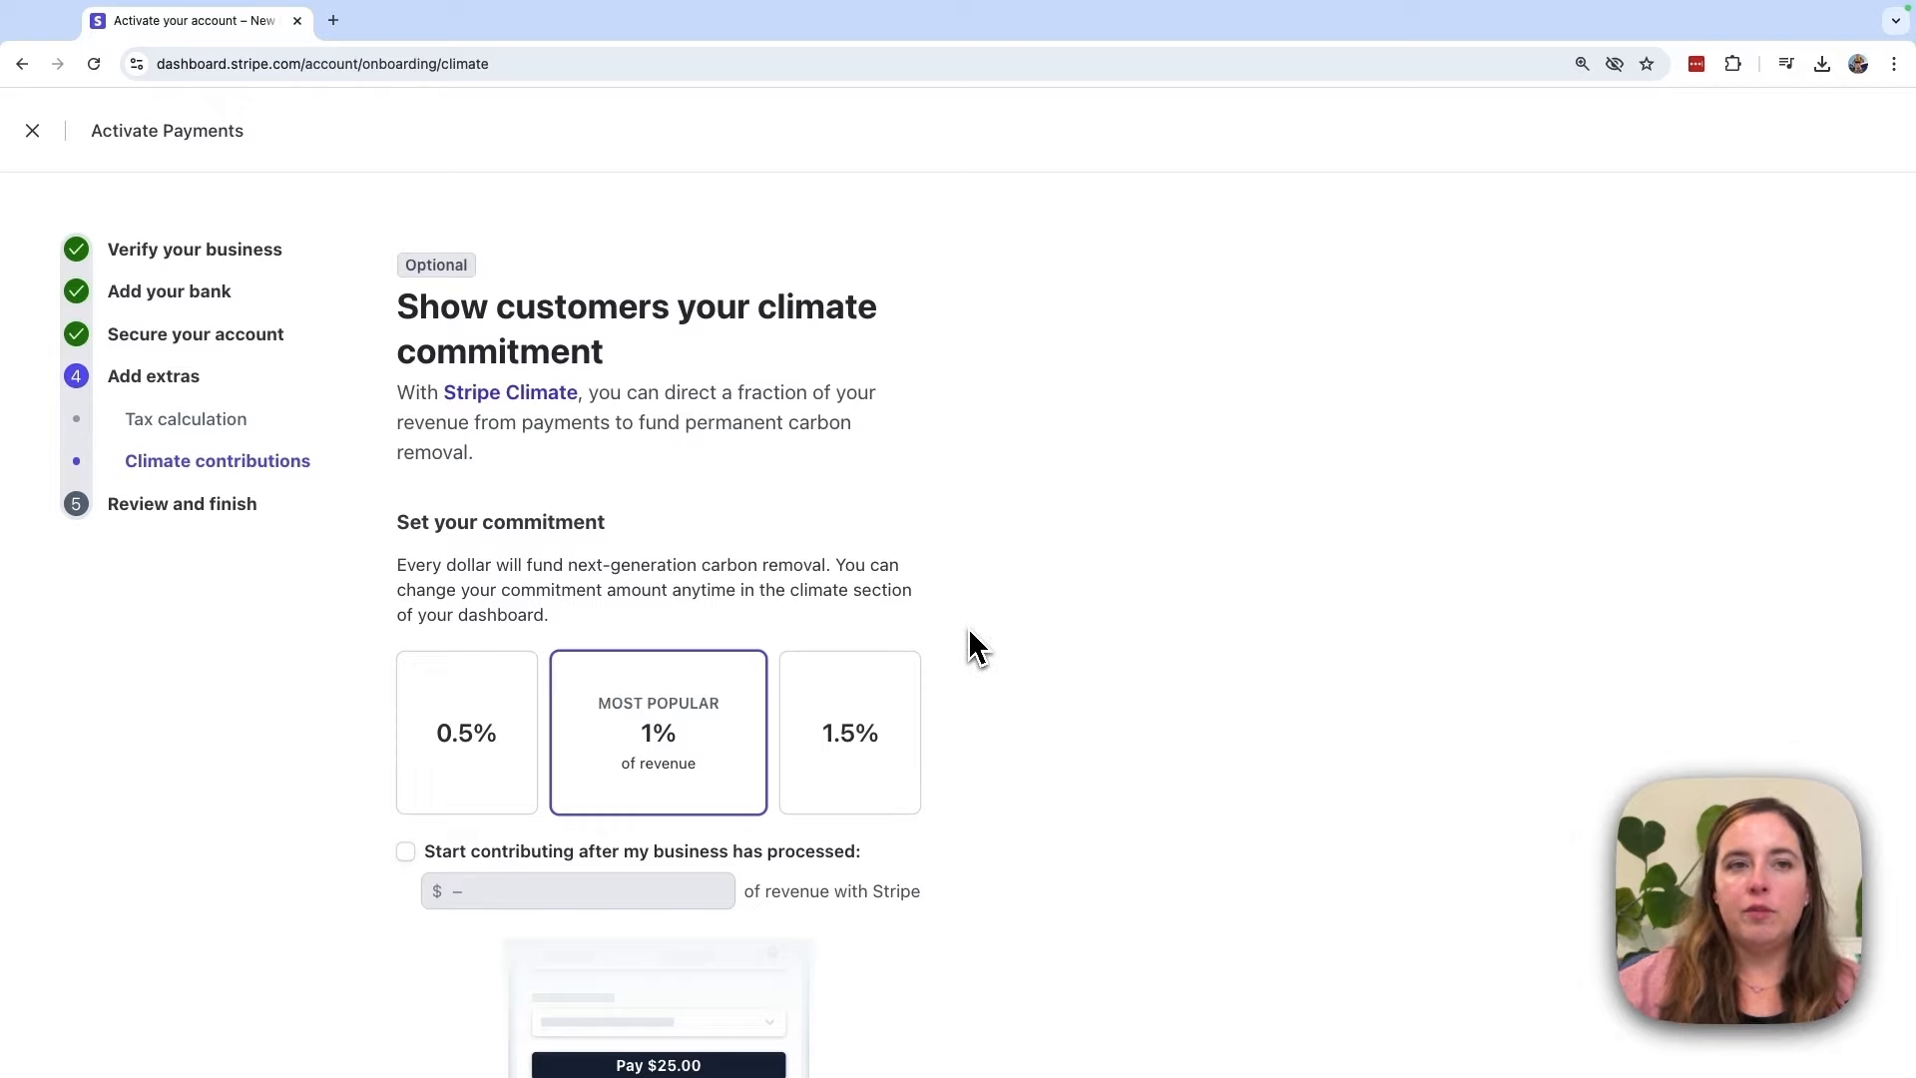
{"action": "scroll", "coordinate": [973, 644], "scroll_direction": "down", "scroll_amount": 4}
{"action": "left_click", "coordinate": [506, 392]}
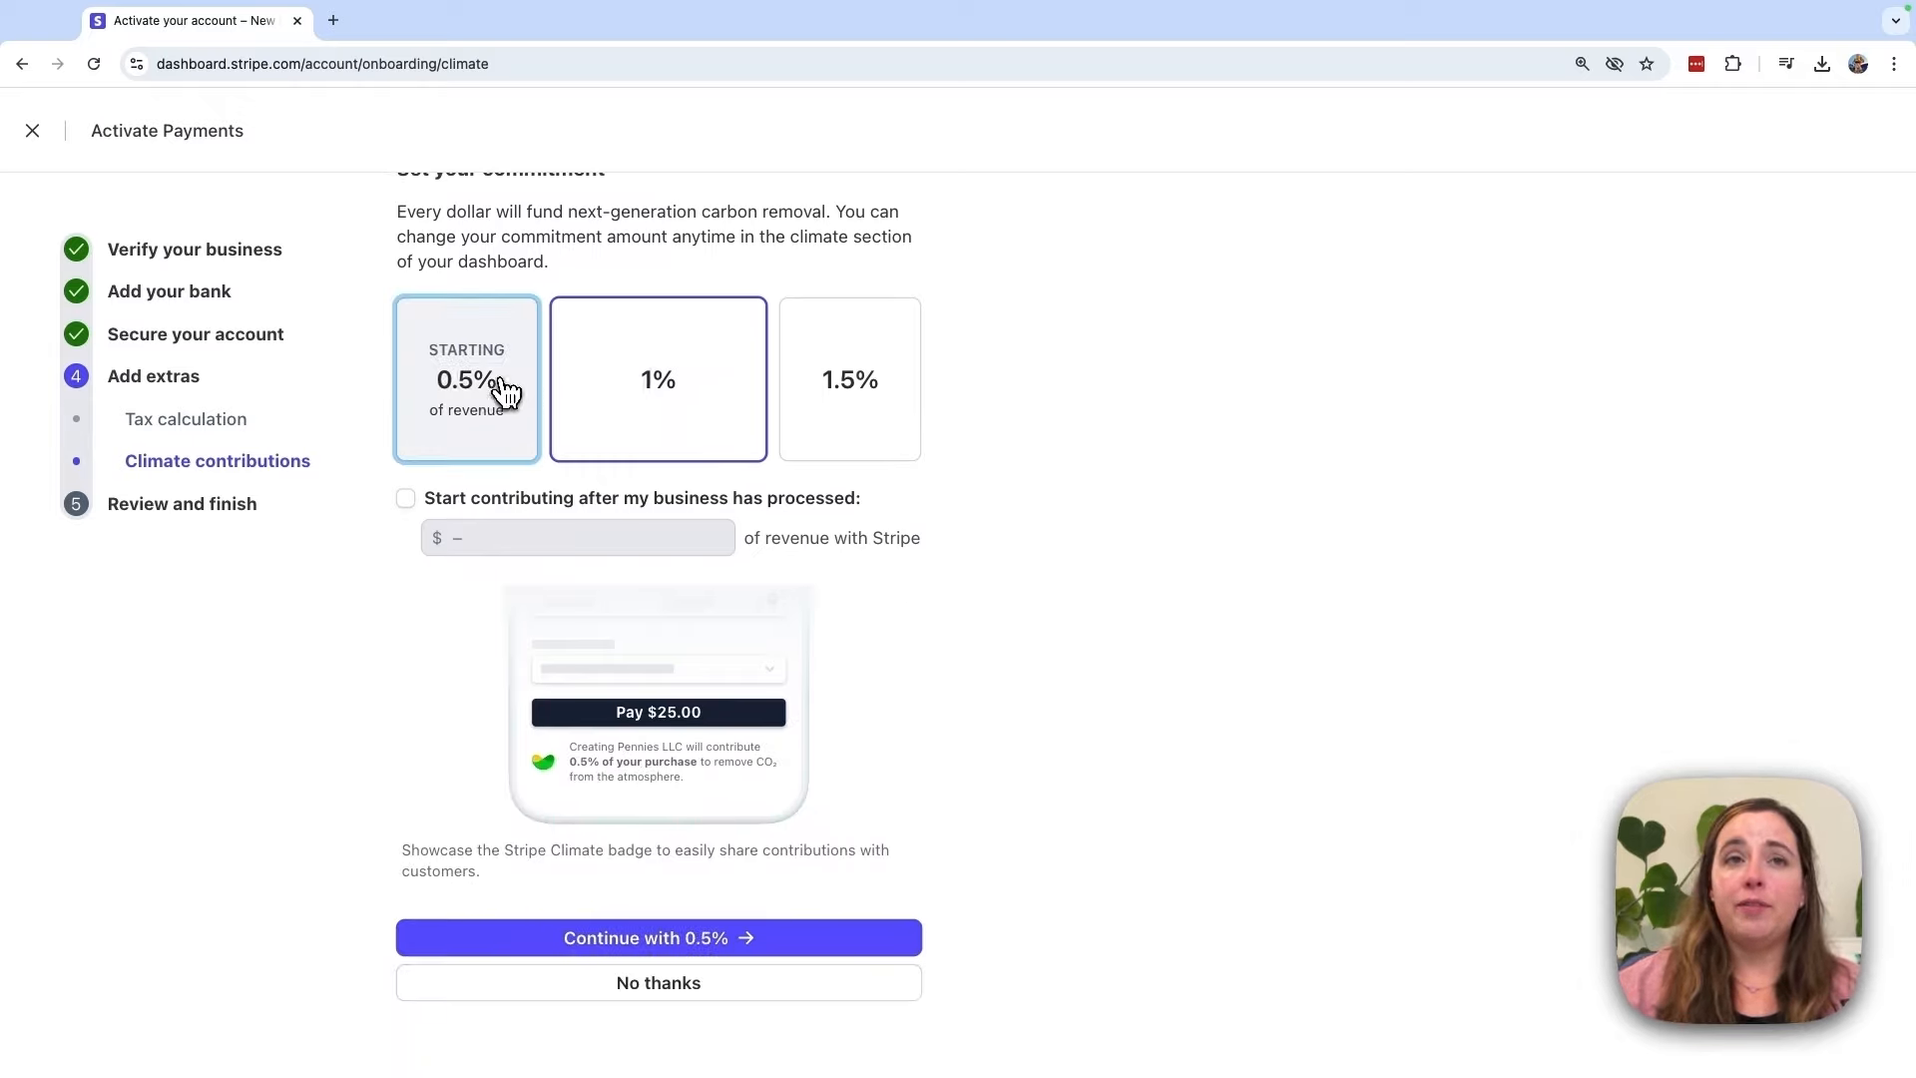
{"action": "left_click", "coordinate": [693, 385]}
{"action": "left_click", "coordinate": [850, 384]}
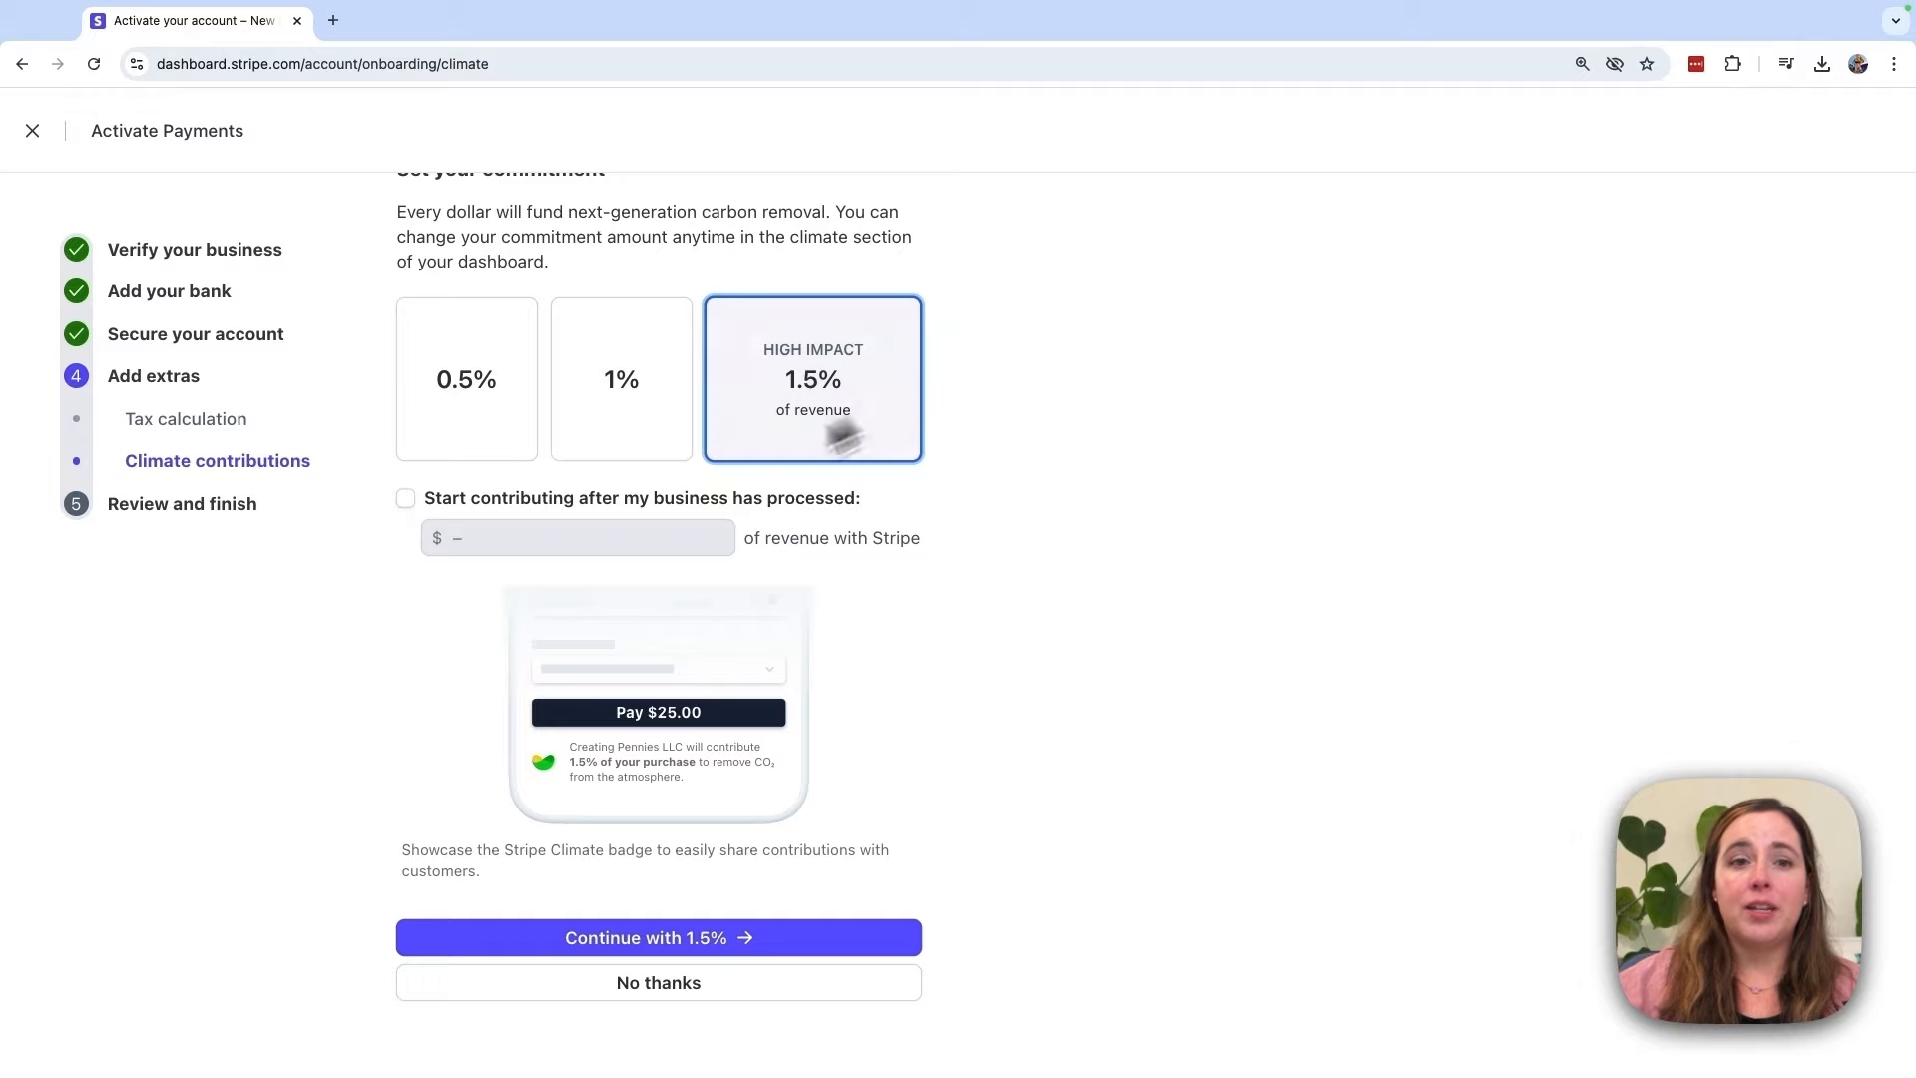
{"action": "scroll", "coordinate": [706, 598], "scroll_direction": "down", "scroll_amount": 1}
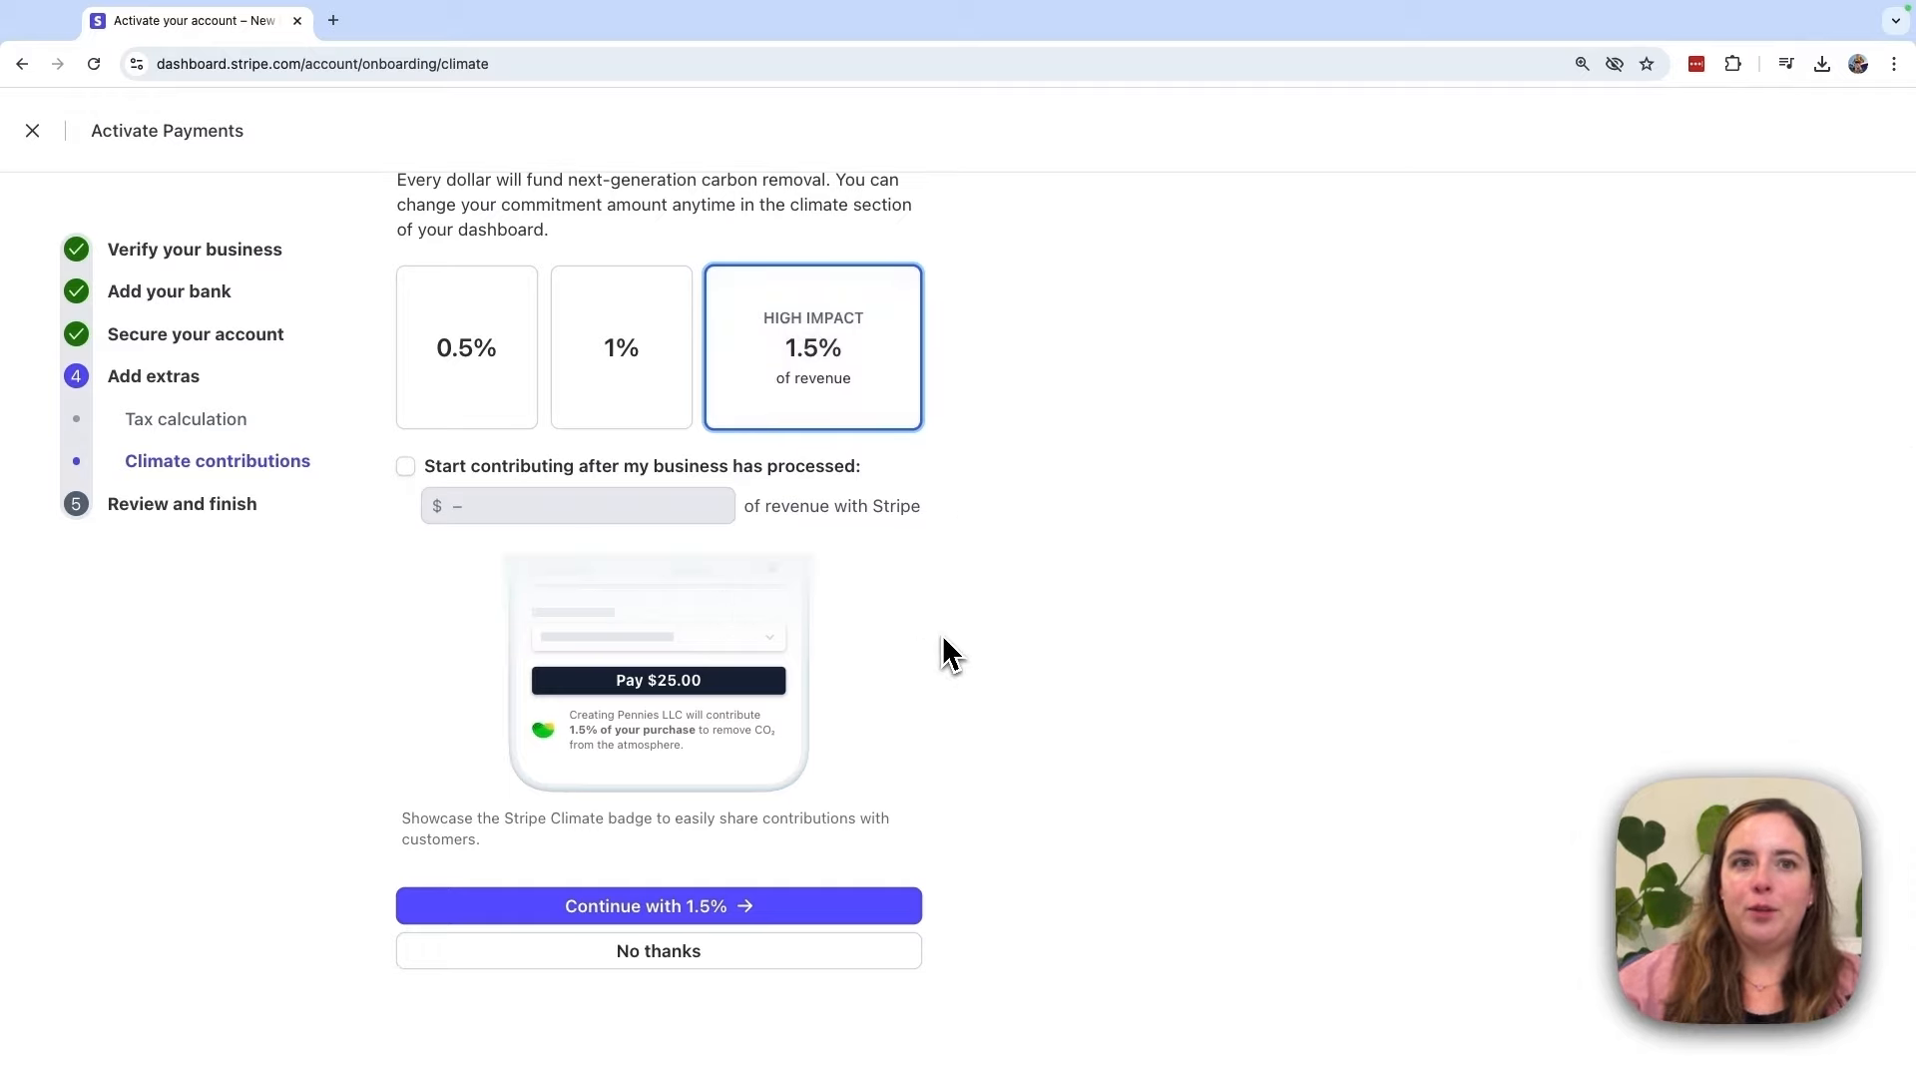
{"action": "left_click", "coordinate": [771, 971]}
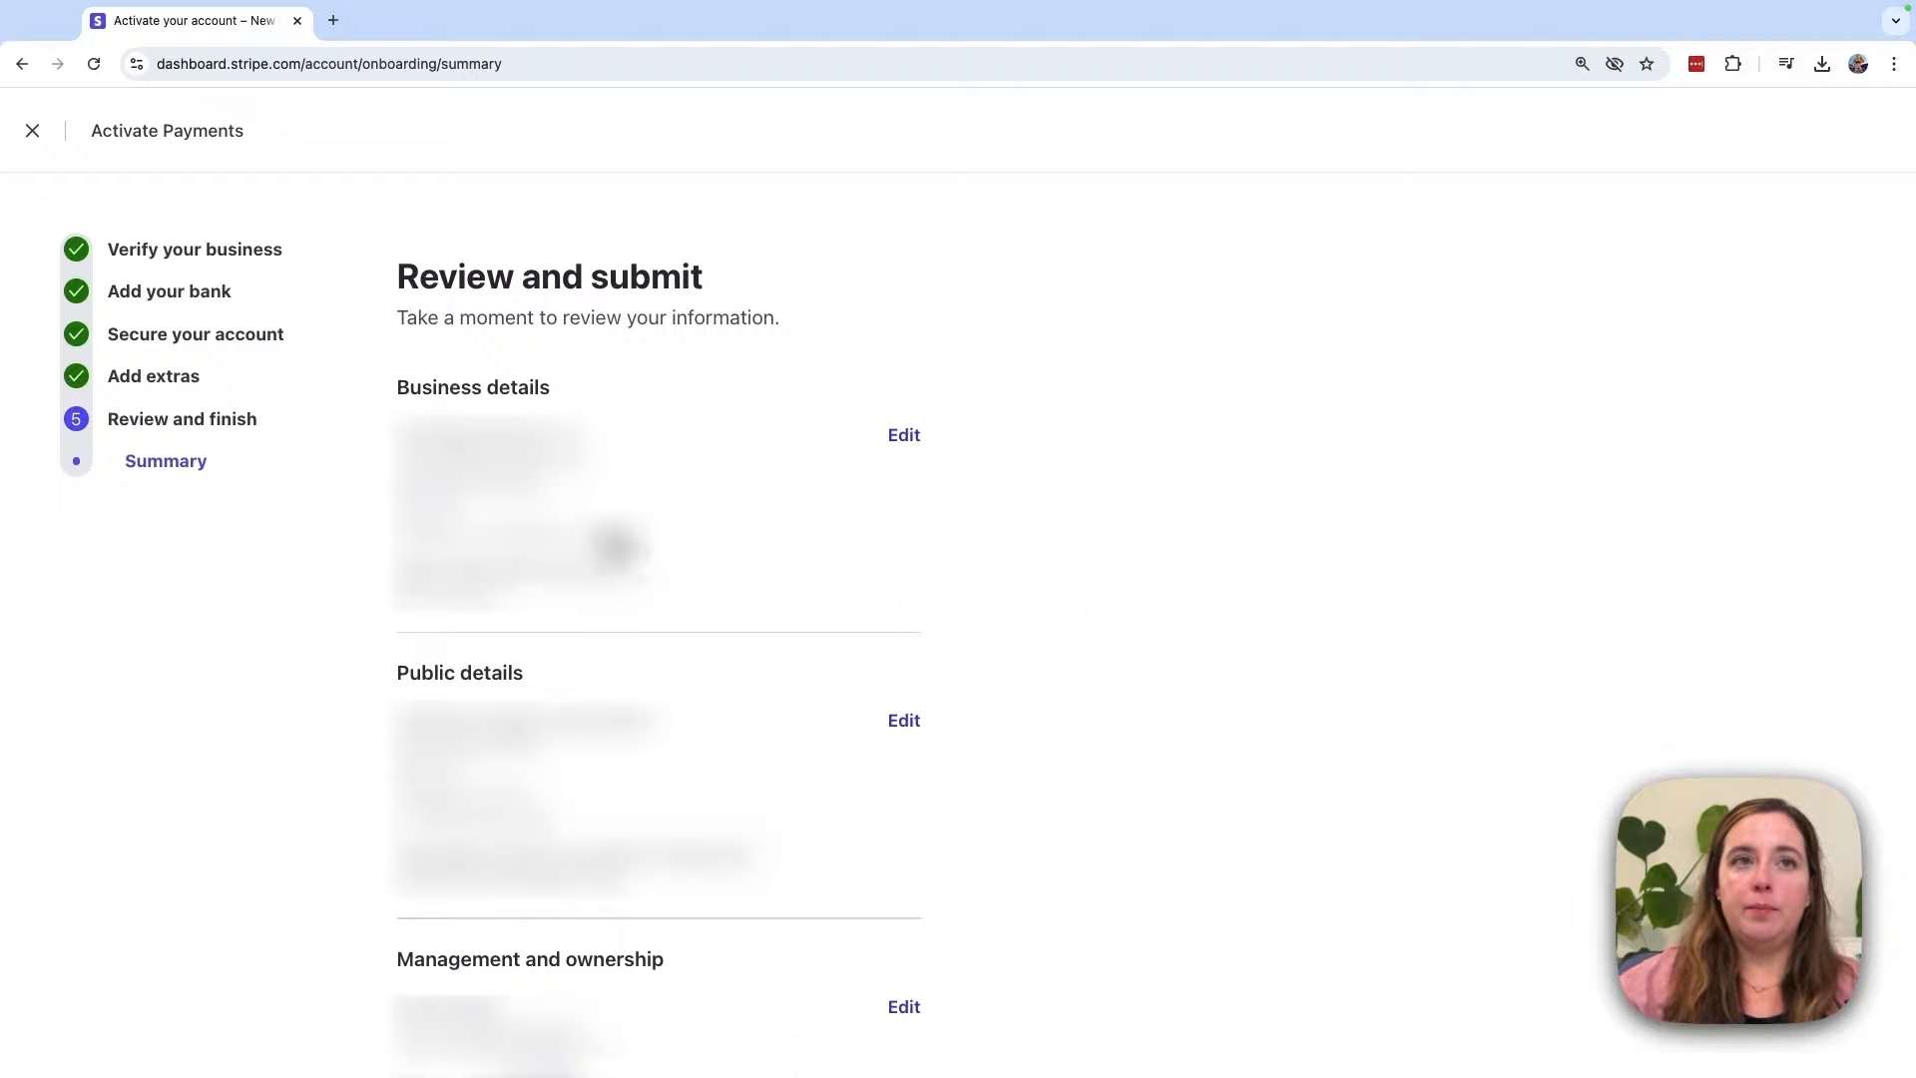
Step: Check the Business, Public, ownership, Payout and Two-step authentication sections, then Agree and submit
{"action": "left_click_drag", "start_coordinate": [393, 389], "coordinate": [567, 398]}
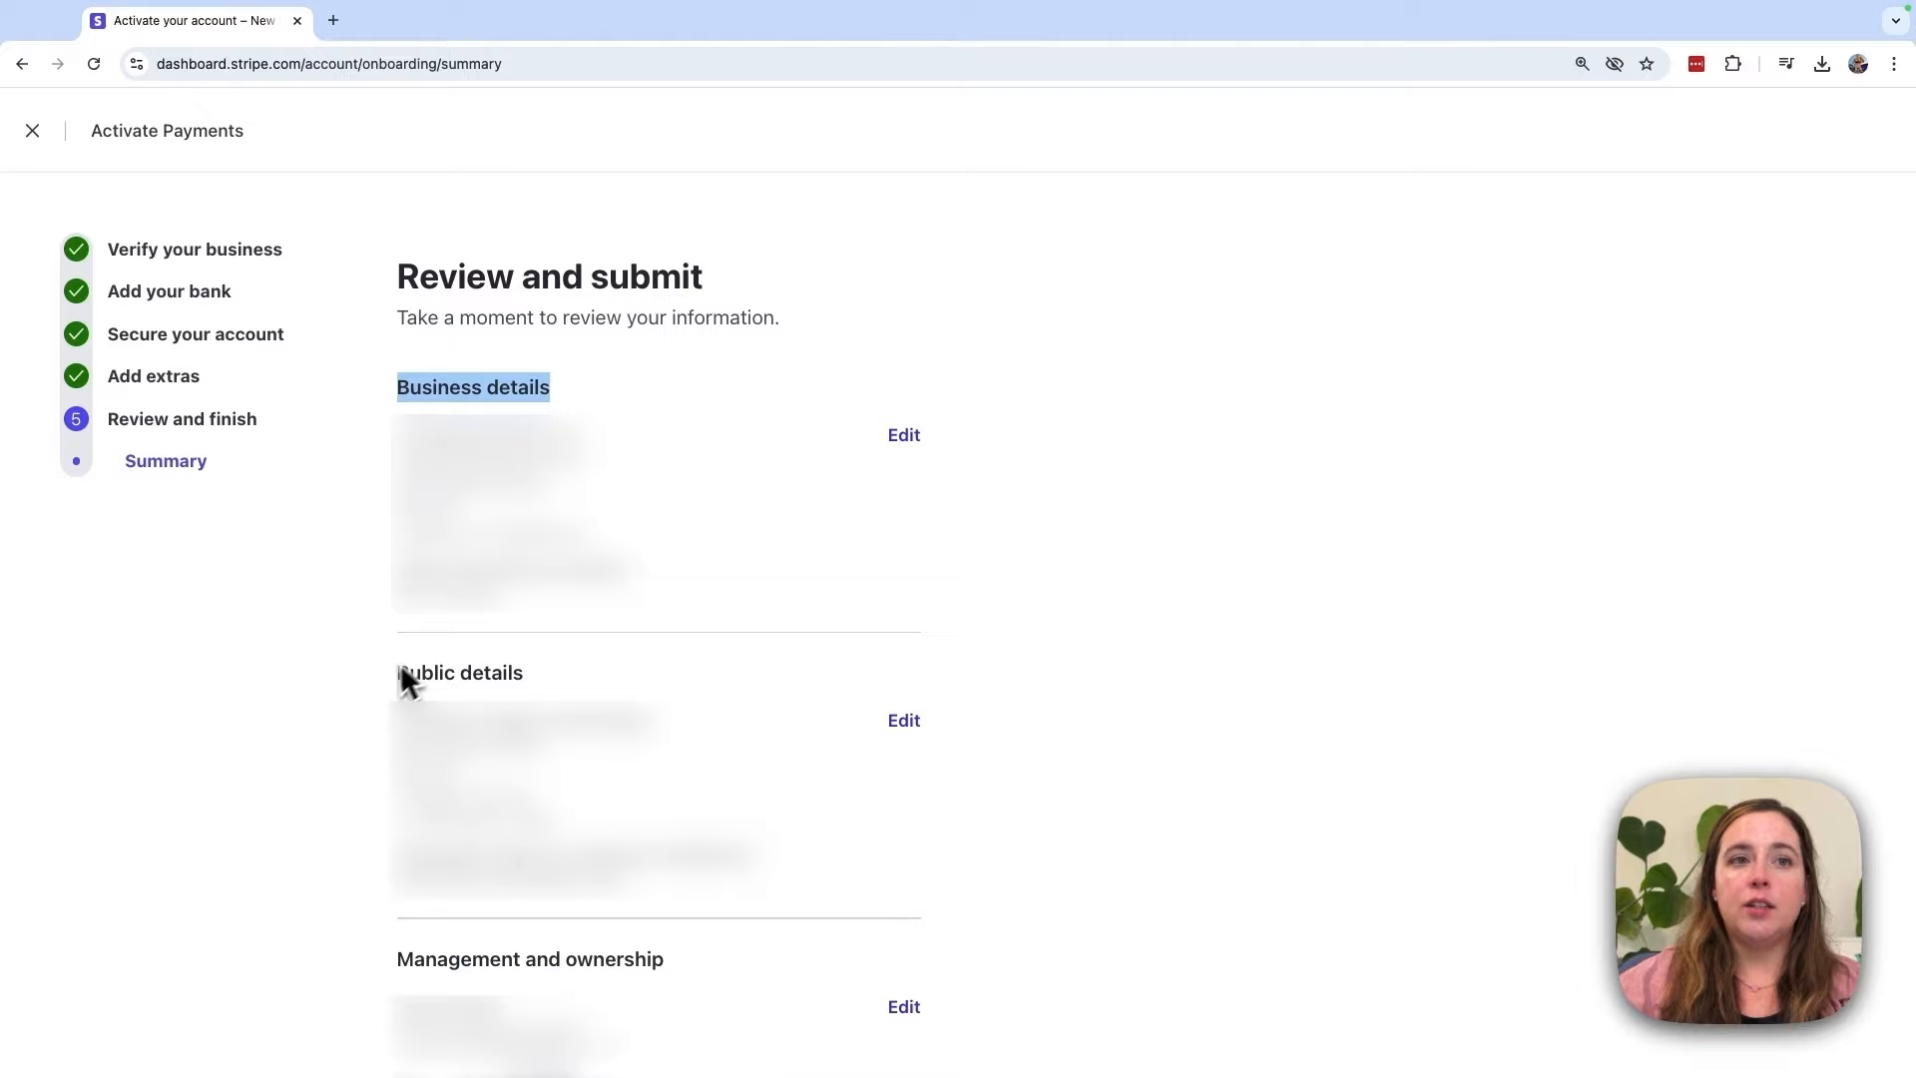
{"action": "left_click_drag", "start_coordinate": [399, 673], "coordinate": [527, 677]}
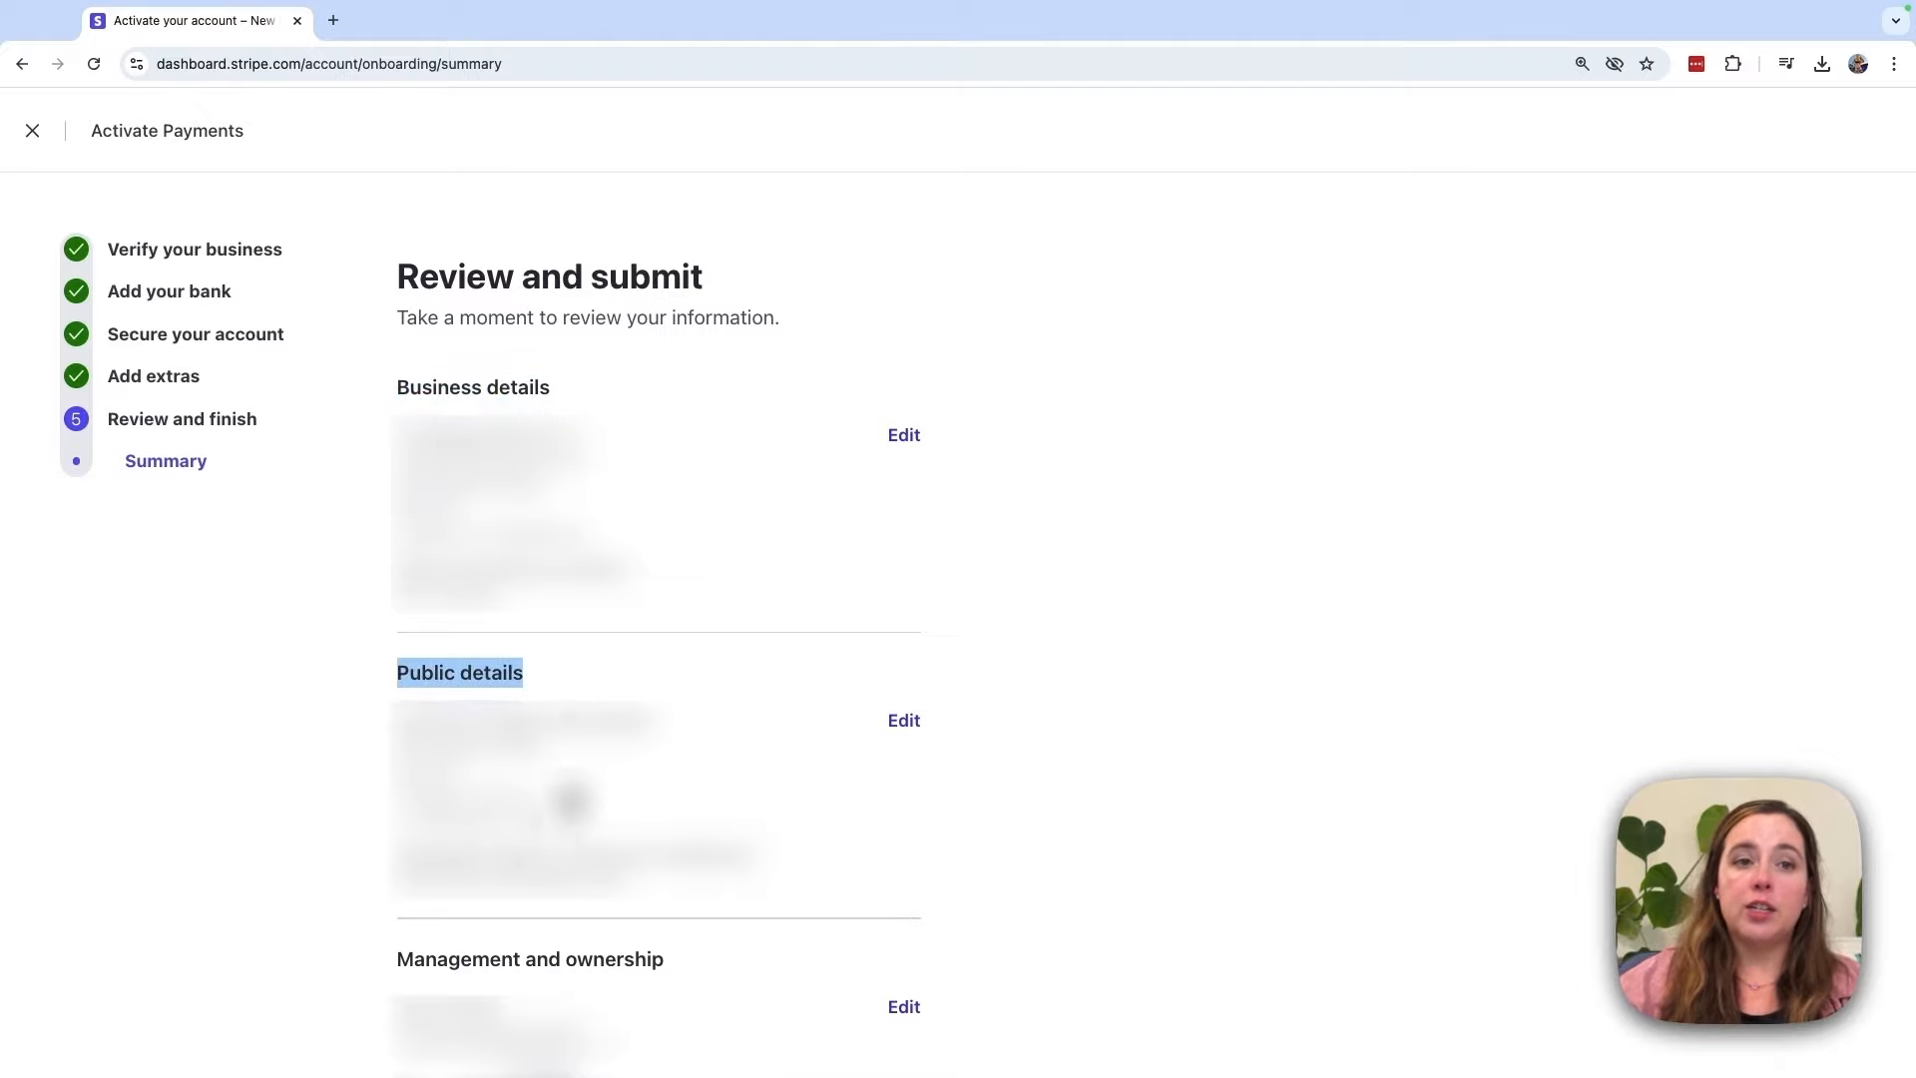
{"action": "left_click_drag", "start_coordinate": [398, 960], "coordinate": [674, 985]}
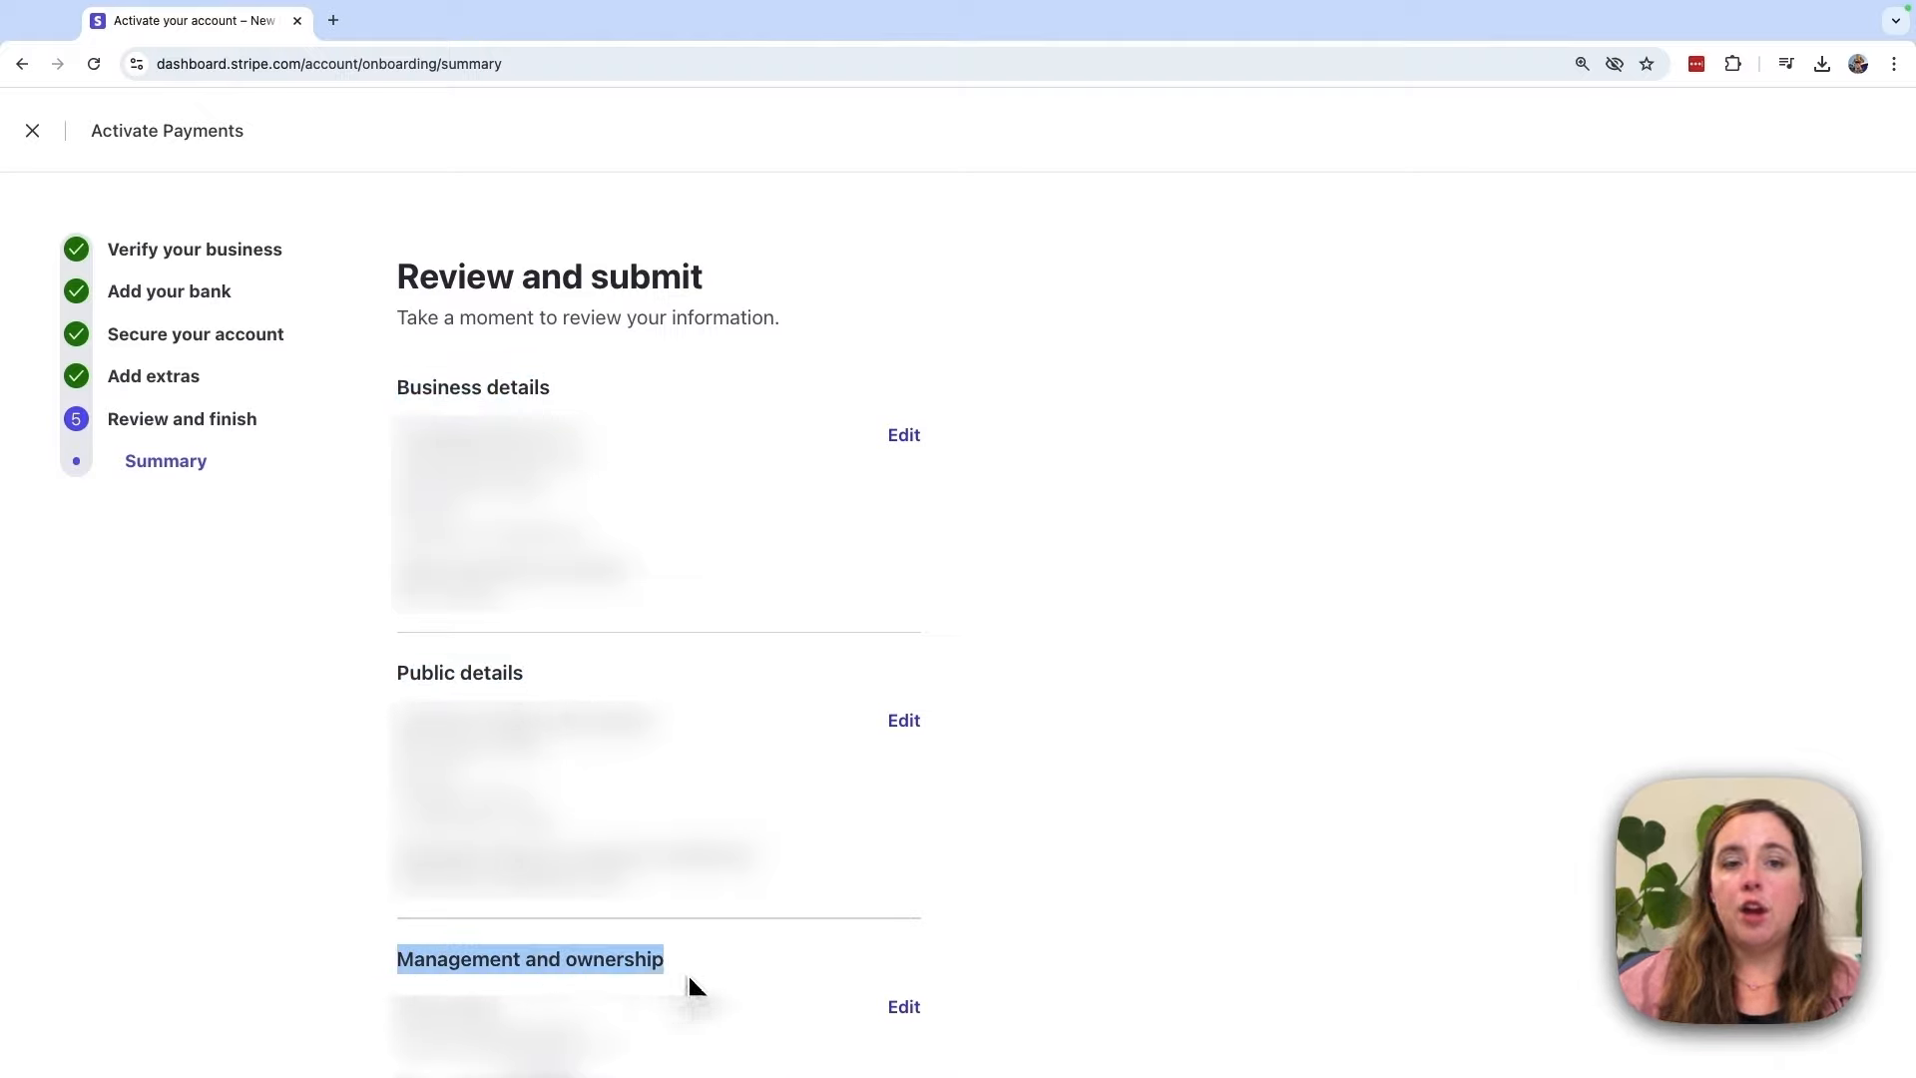
{"action": "scroll", "coordinate": [698, 599], "scroll_direction": "down", "scroll_amount": 10}
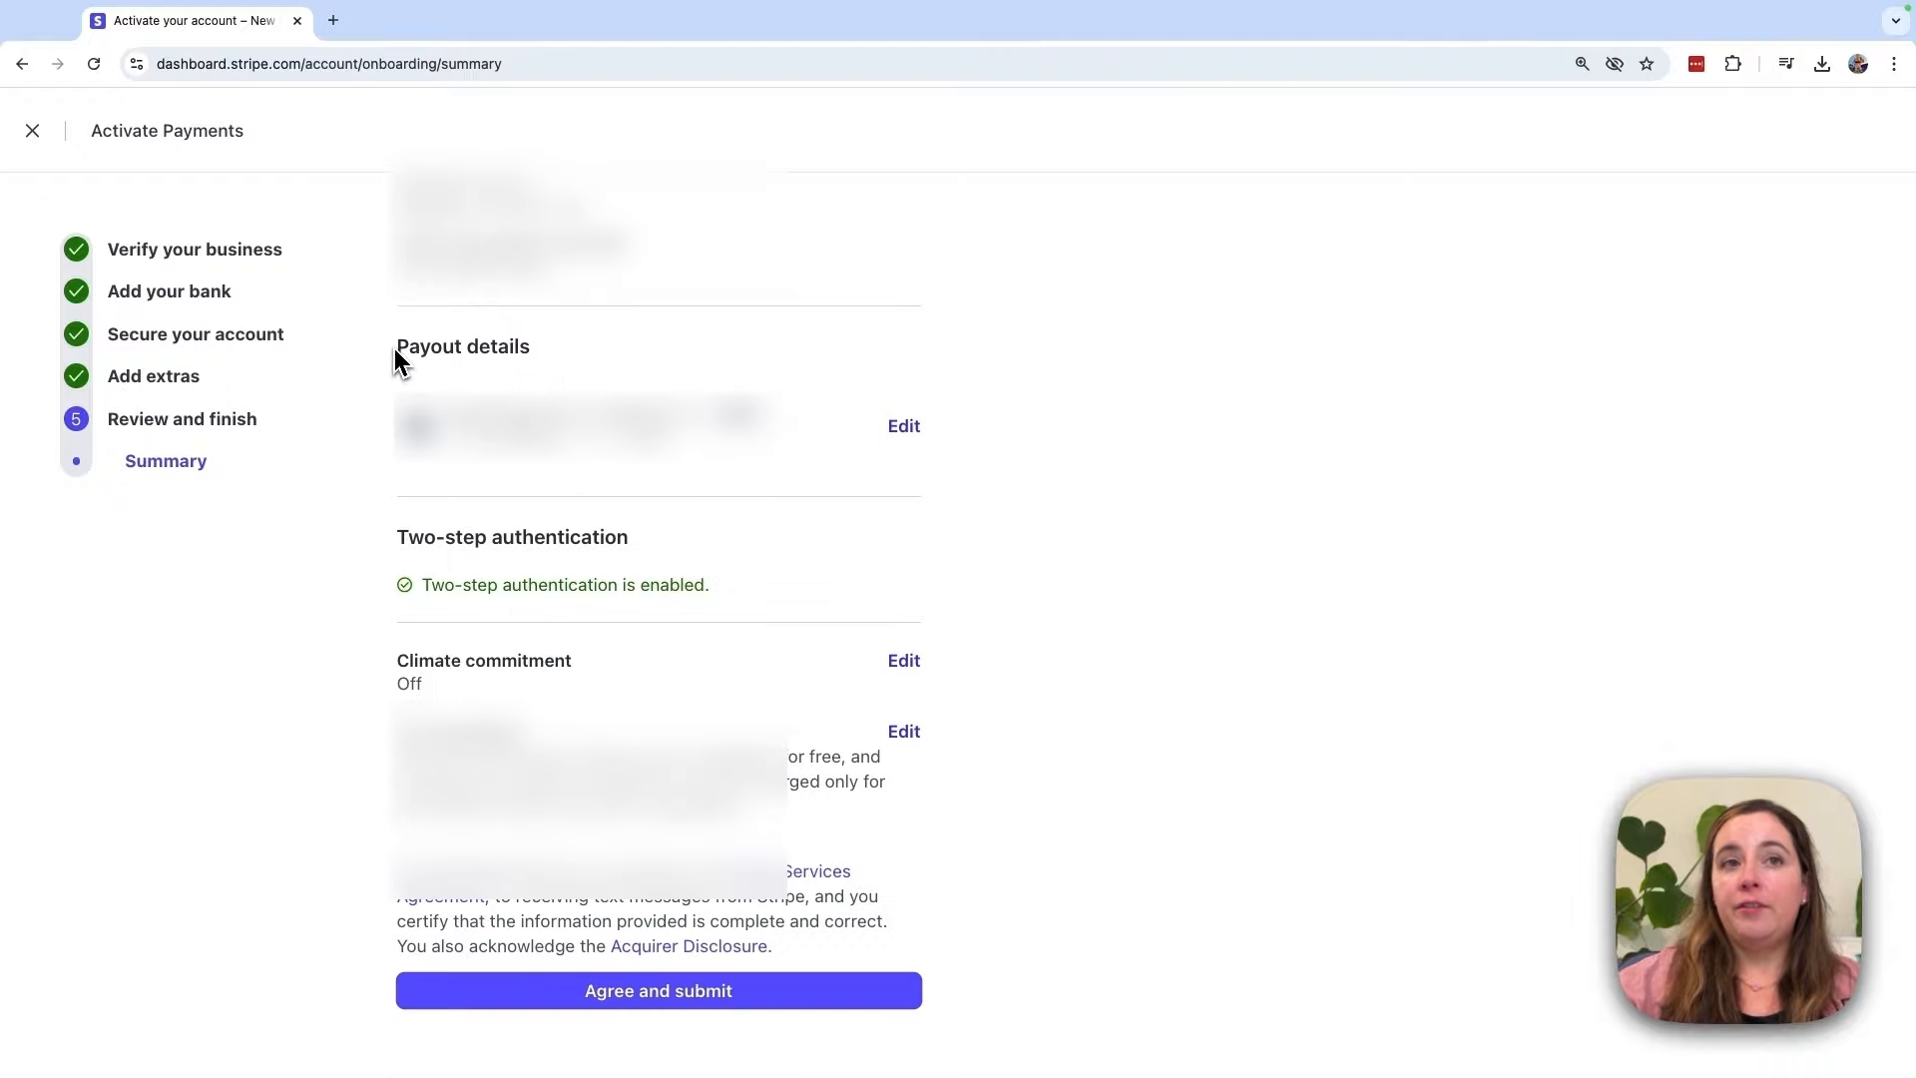
{"action": "left_click_drag", "start_coordinate": [395, 349], "coordinate": [556, 362]}
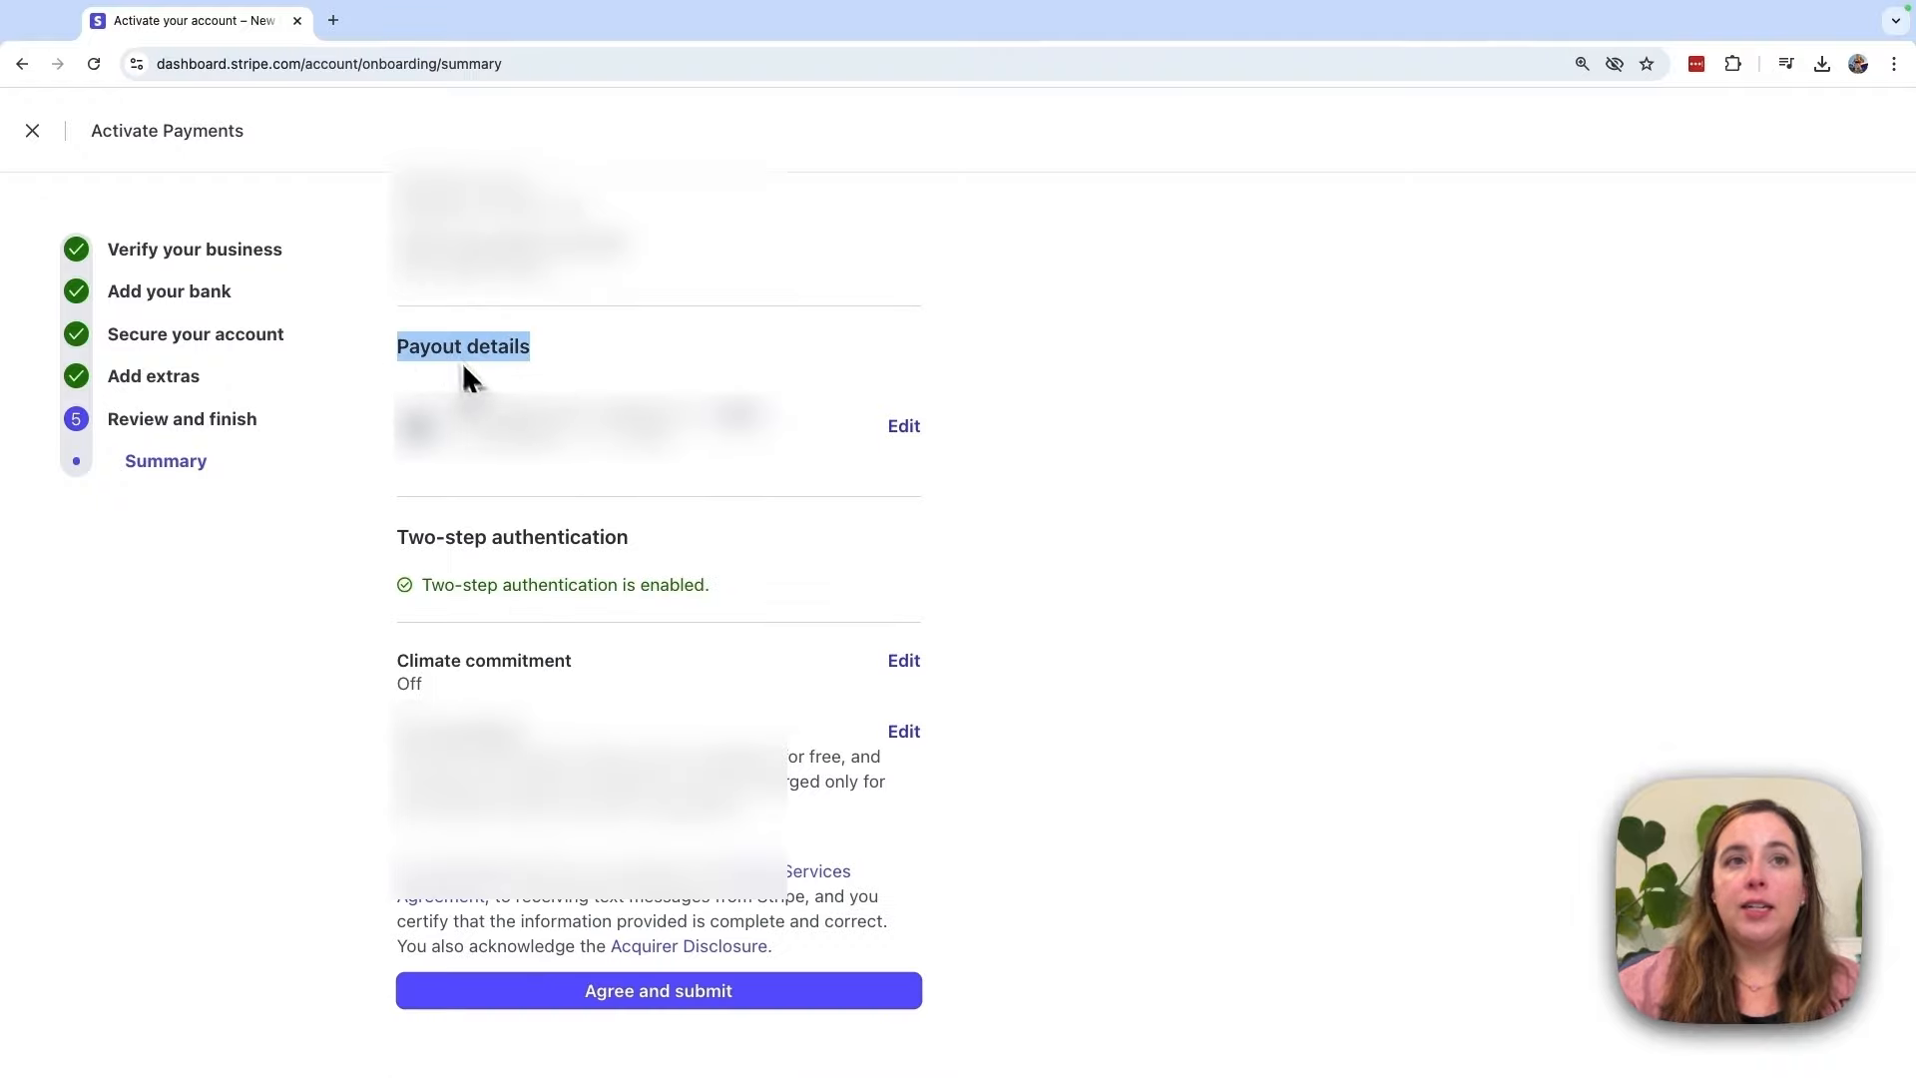
{"action": "left_click_drag", "start_coordinate": [397, 537], "coordinate": [655, 561]}
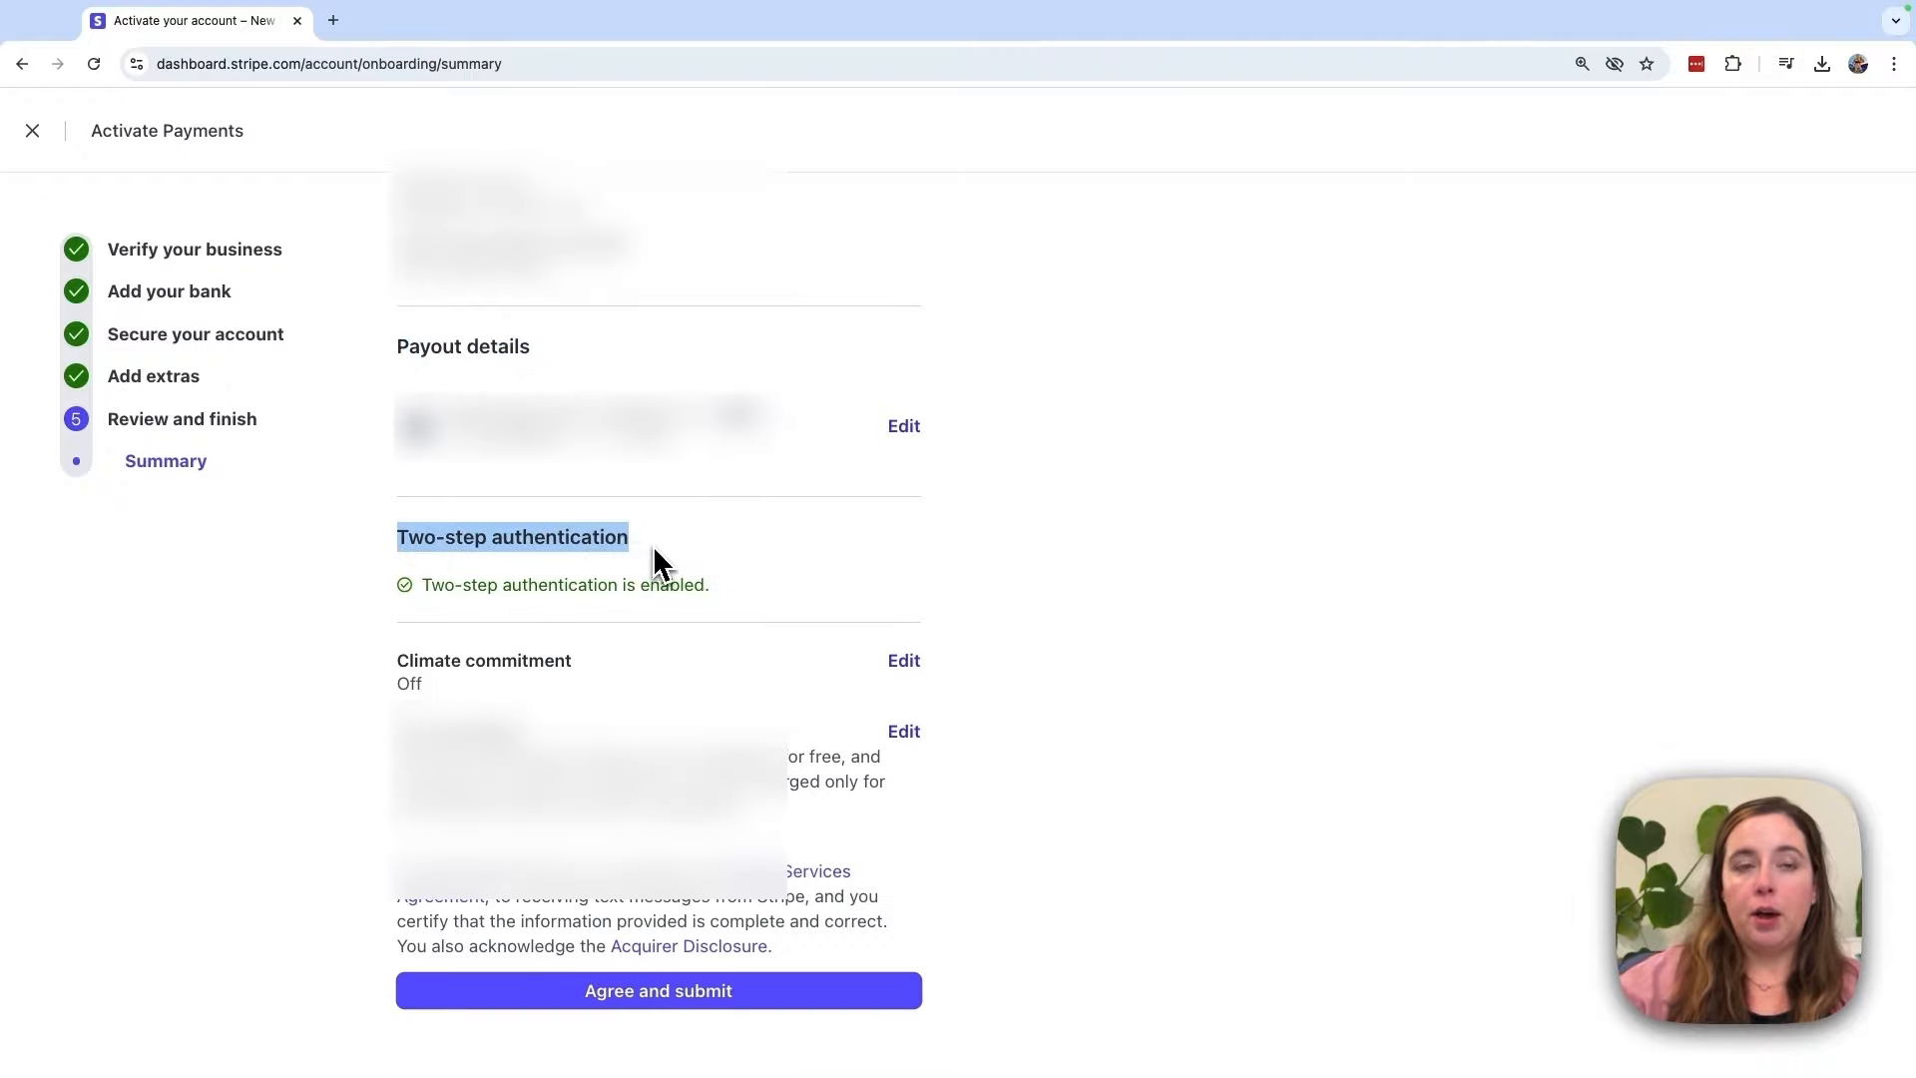
{"action": "left_click", "coordinate": [785, 611]}
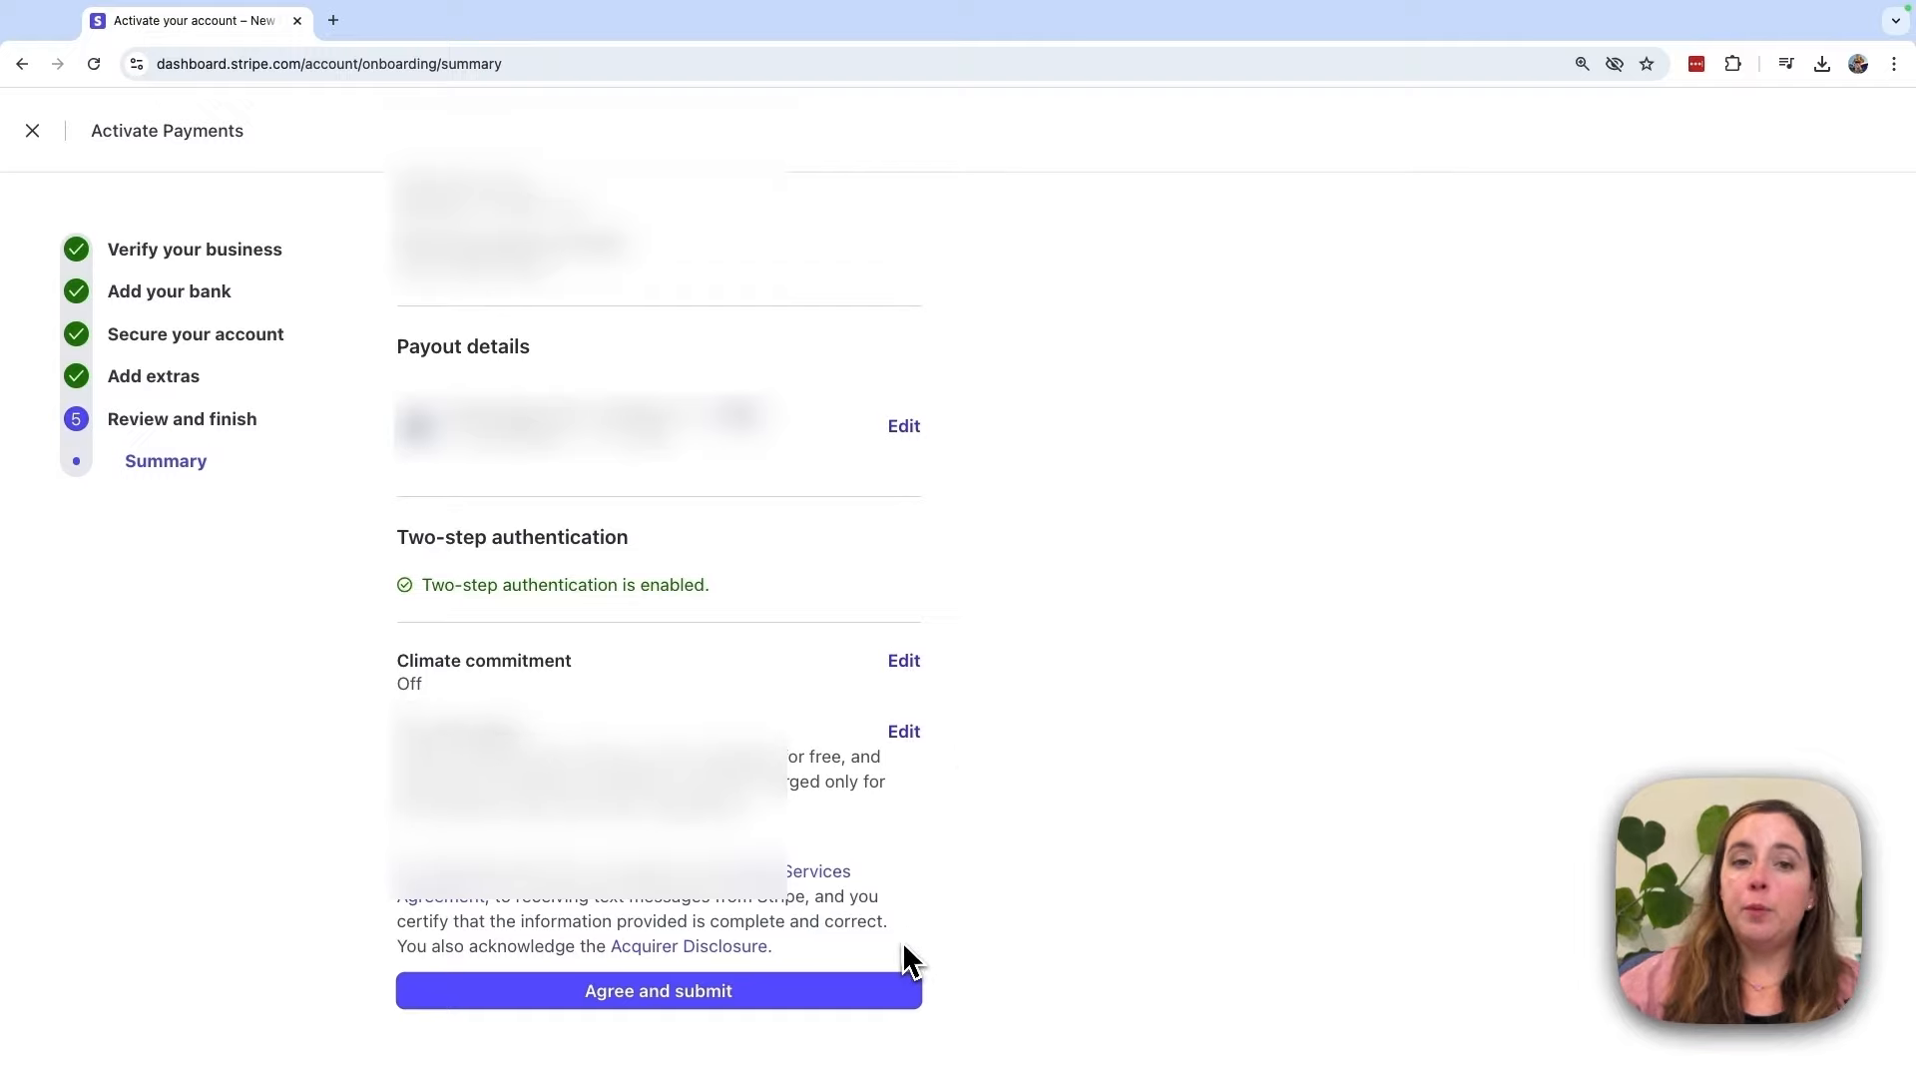
{"action": "left_click", "coordinate": [791, 1010]}
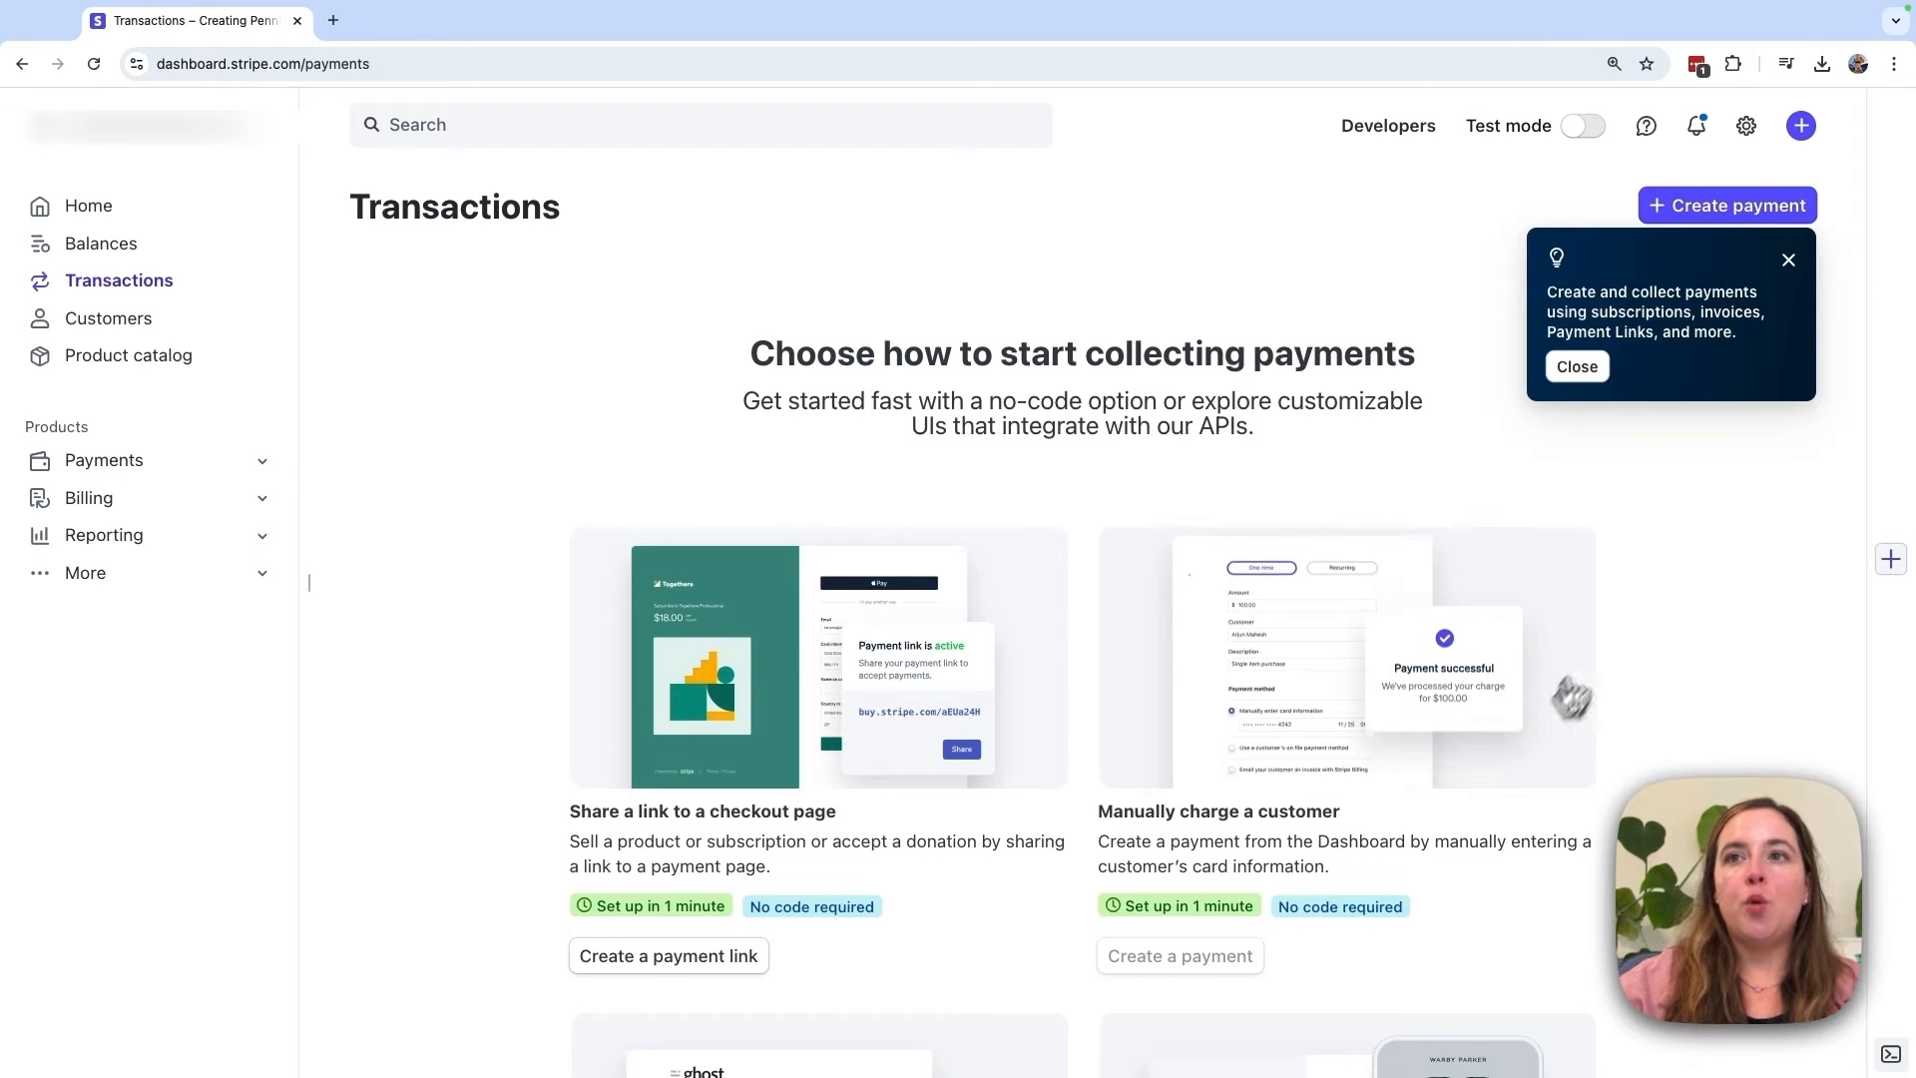
Step: Scroll down the Transactions page past payment links, manual charges, invoices, prebuilt forms, custom UI and in-person options
{"action": "scroll", "coordinate": [1738, 643], "scroll_direction": "down", "scroll_amount": 1}
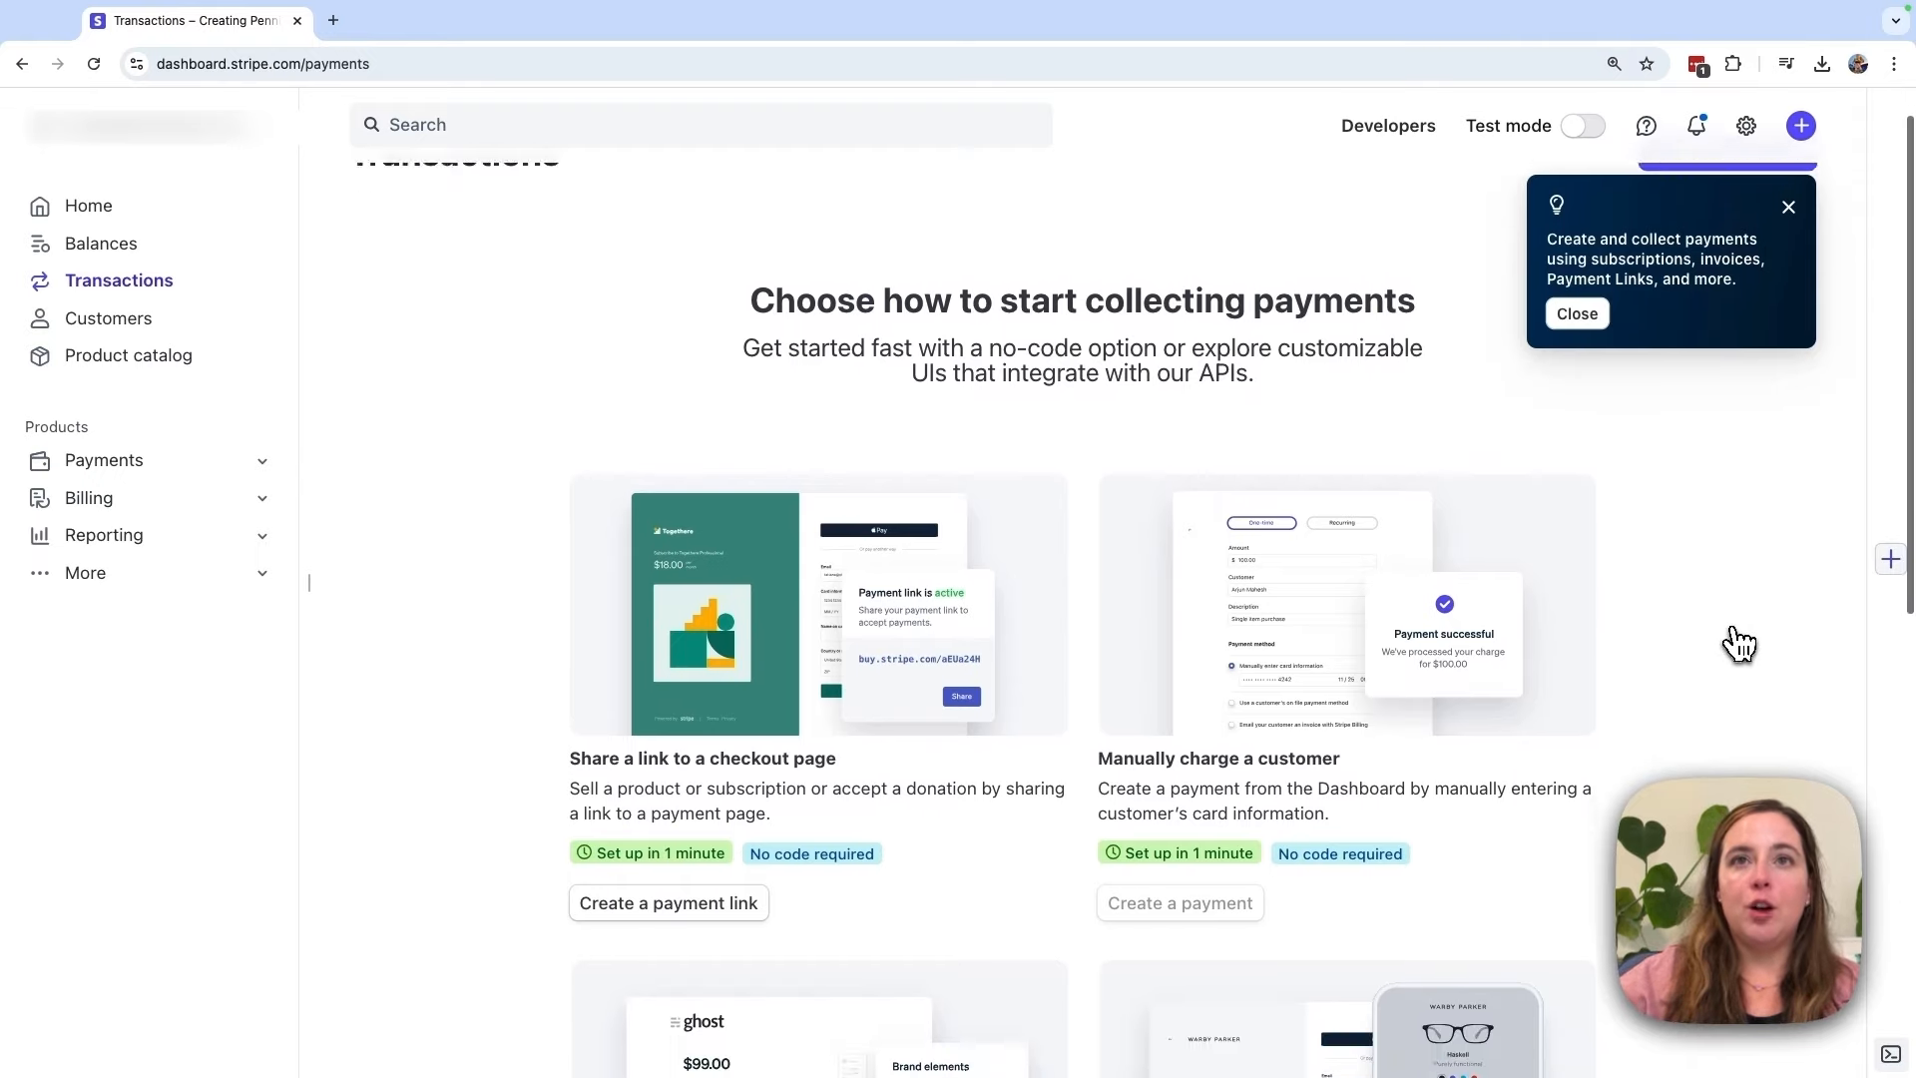
{"action": "scroll", "coordinate": [1737, 644], "scroll_direction": "down", "scroll_amount": 1}
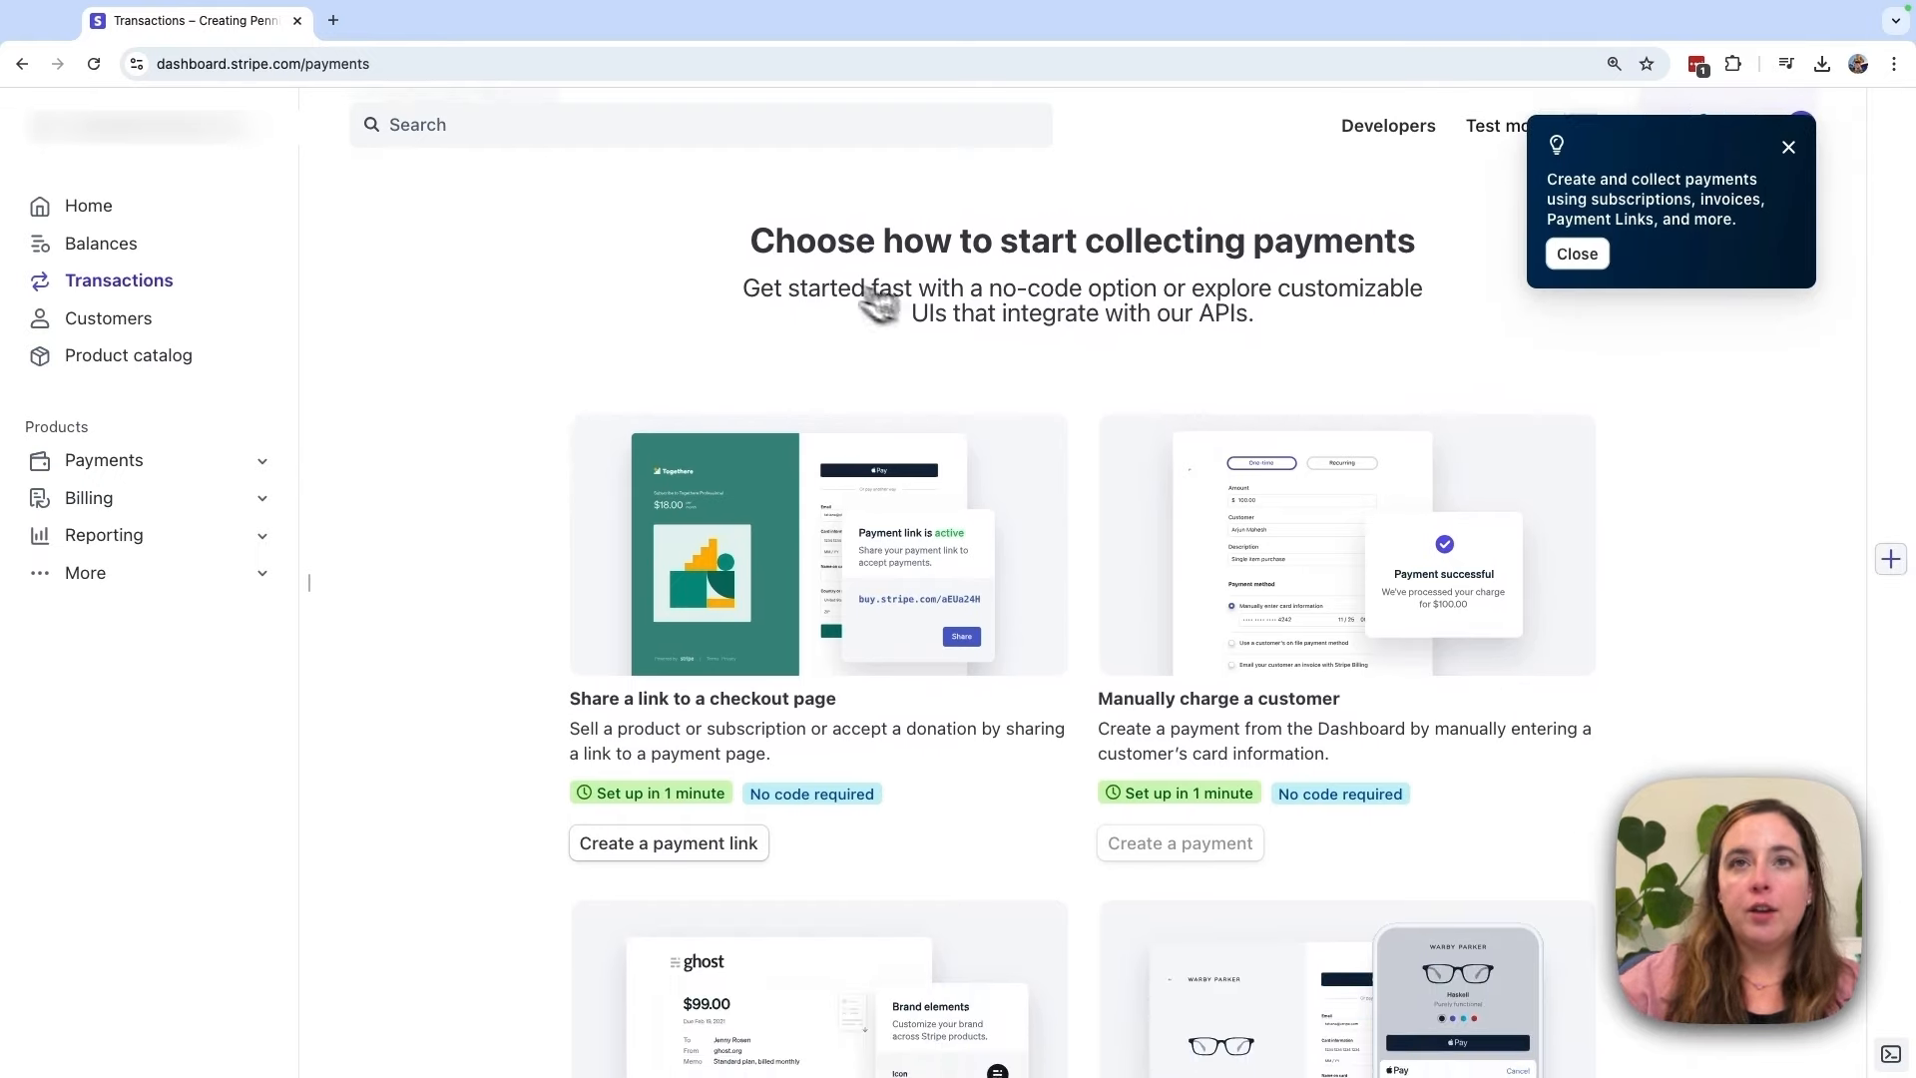
{"action": "scroll", "coordinate": [1424, 535], "scroll_direction": "down", "scroll_amount": 3}
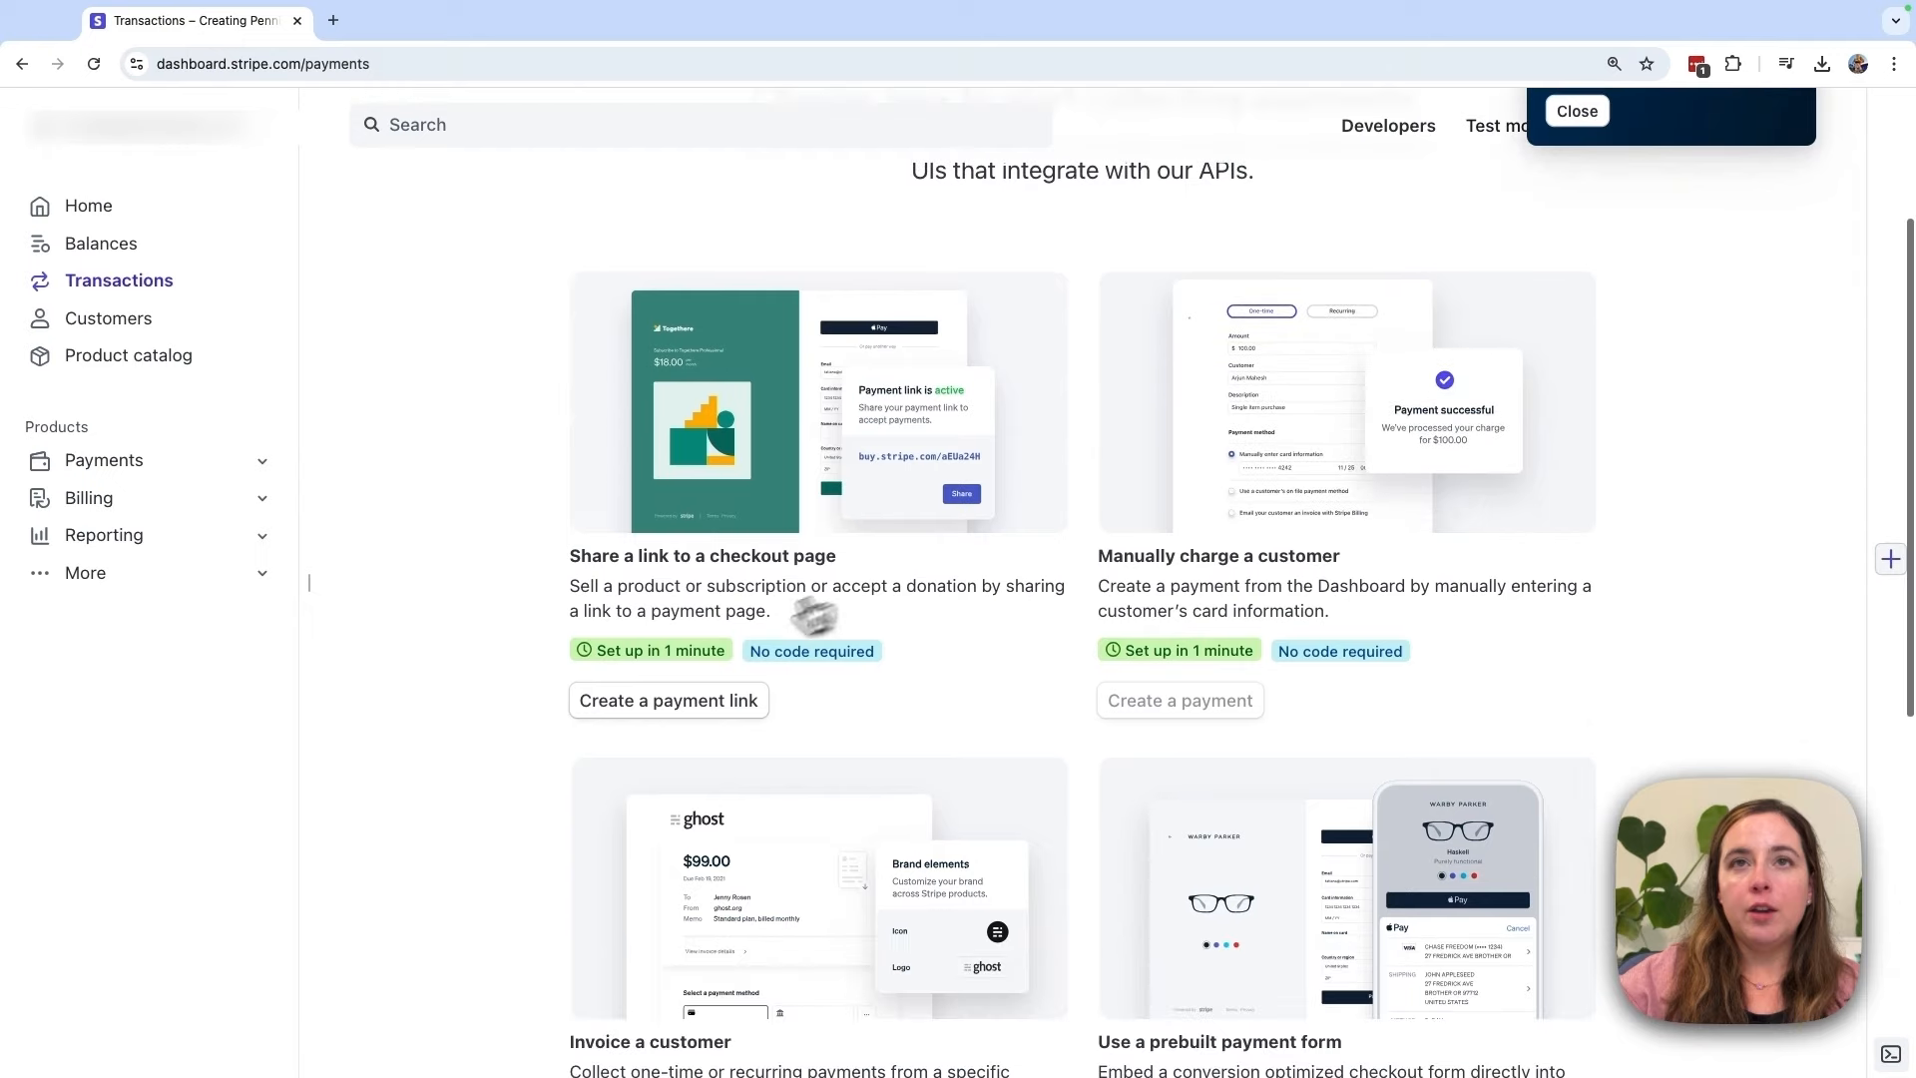
{"action": "scroll", "coordinate": [813, 616], "scroll_direction": "down", "scroll_amount": 1}
{"action": "scroll", "coordinate": [1332, 559], "scroll_direction": "down", "scroll_amount": 3}
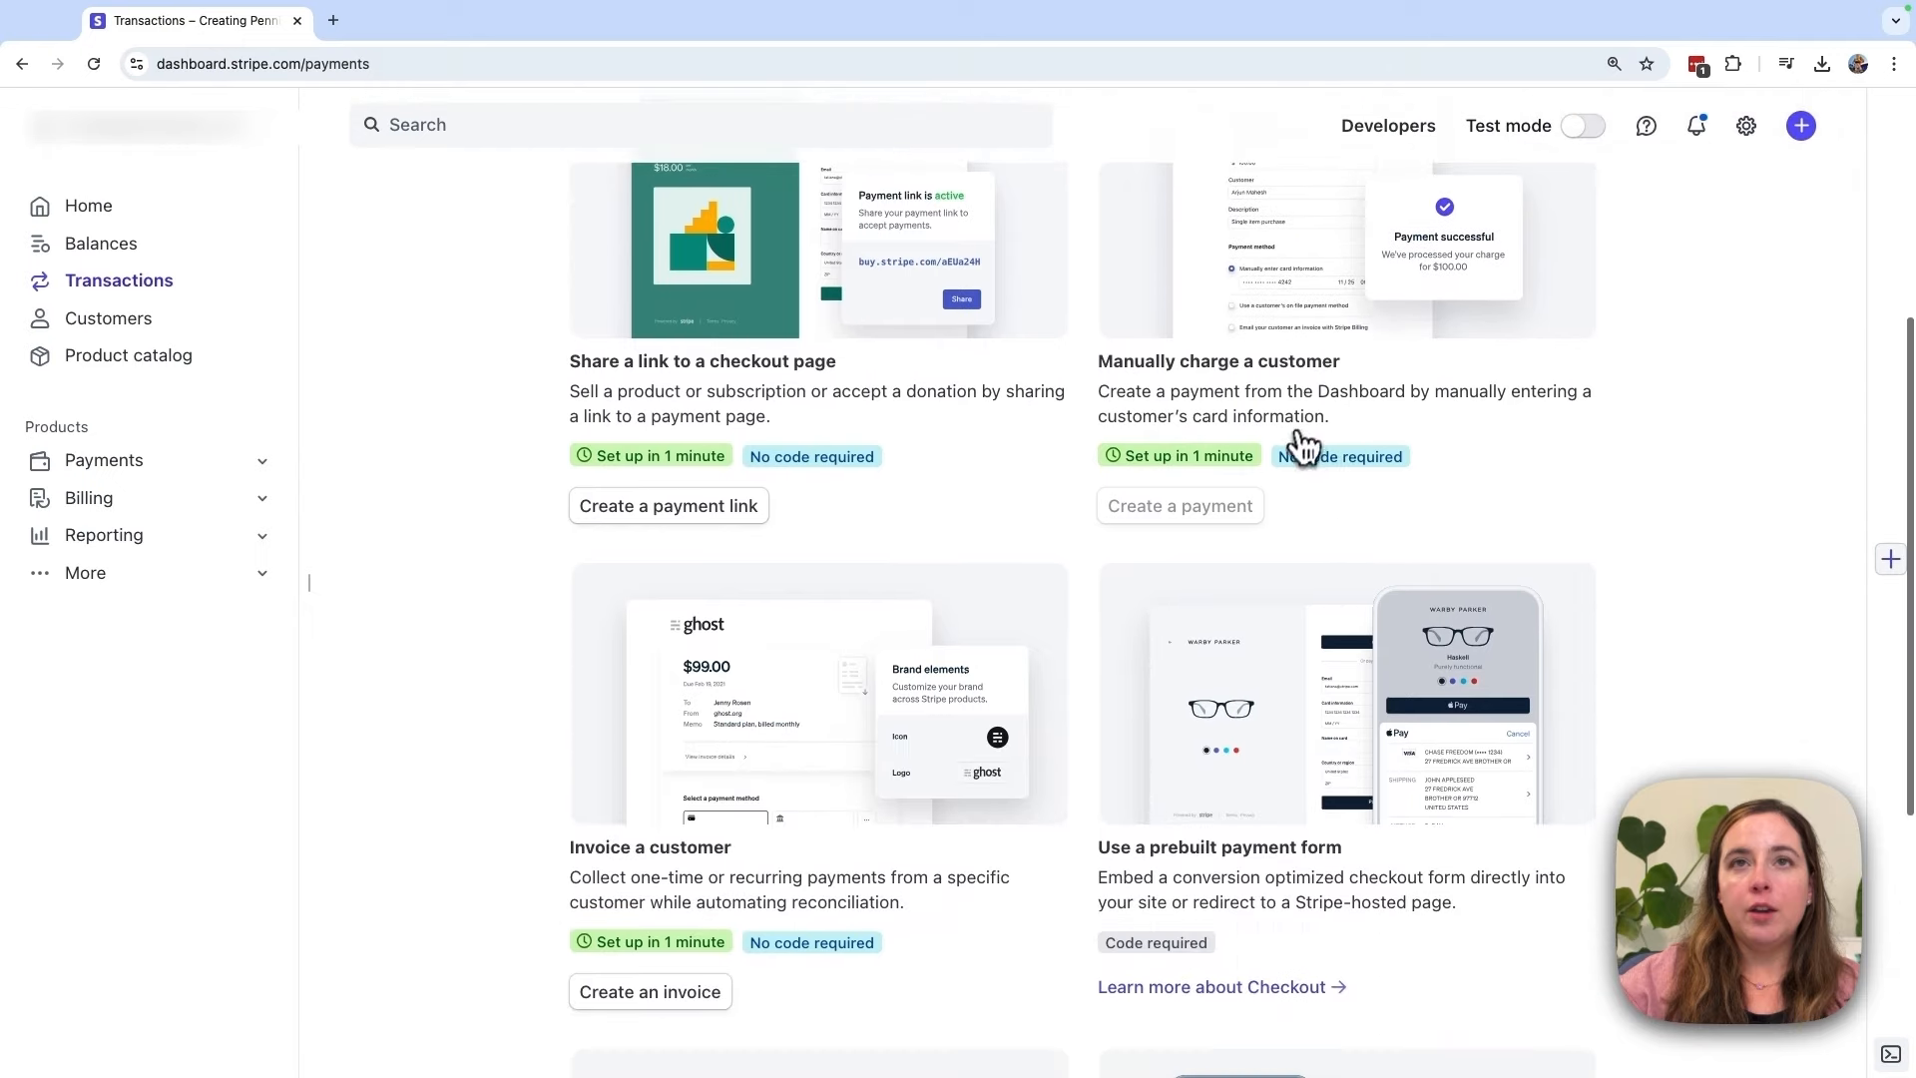
{"action": "scroll", "coordinate": [1457, 559], "scroll_direction": "down", "scroll_amount": 8}
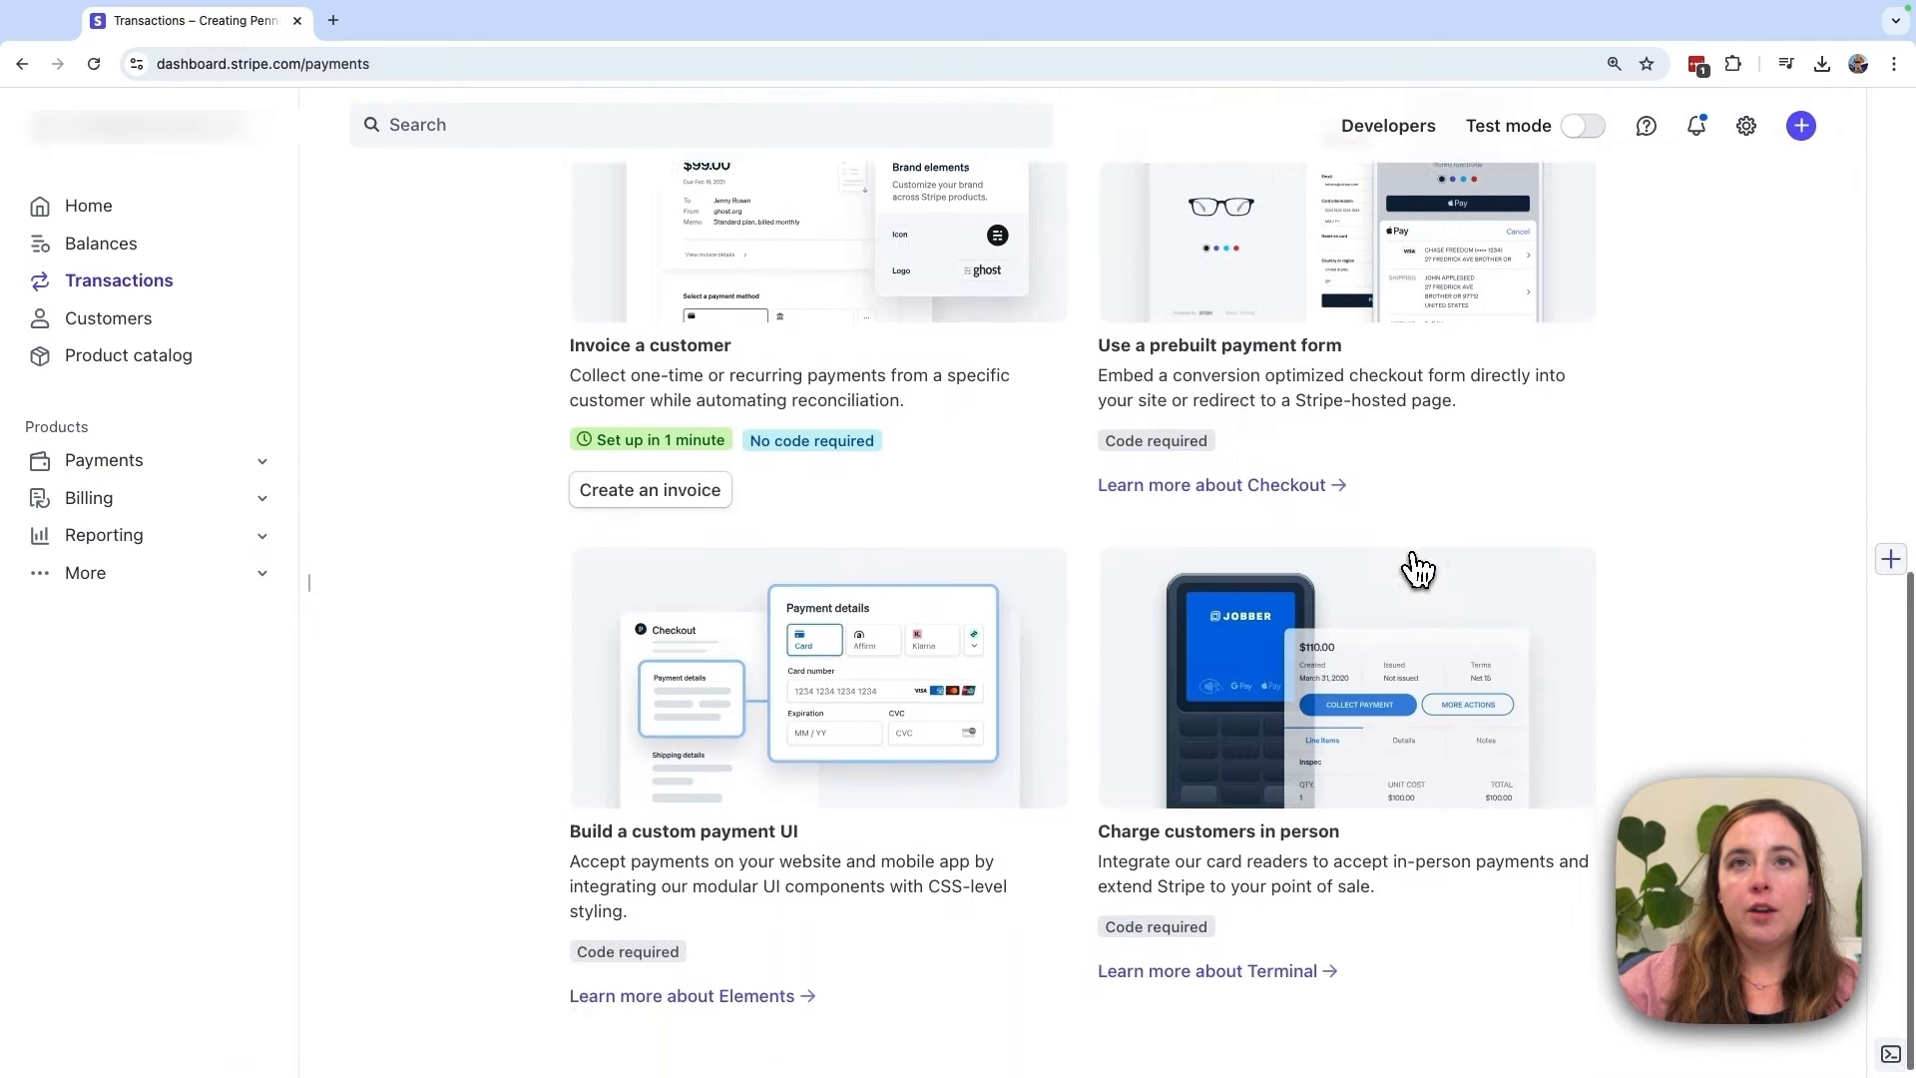